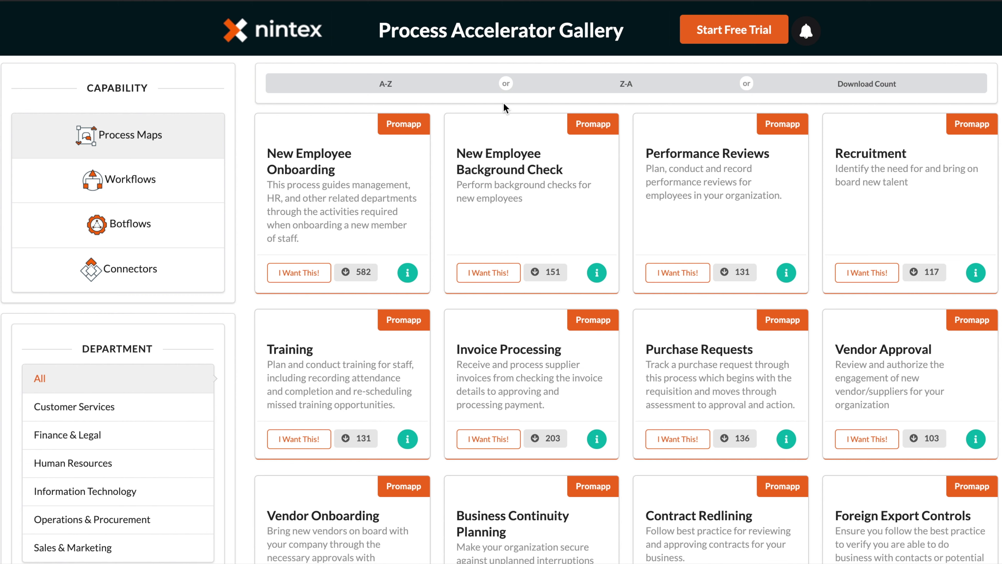
Step: Filter the gallery to workflow templates and paste in the Workflow Cloud tenant name
{"action": "left_click", "coordinate": [134, 182]}
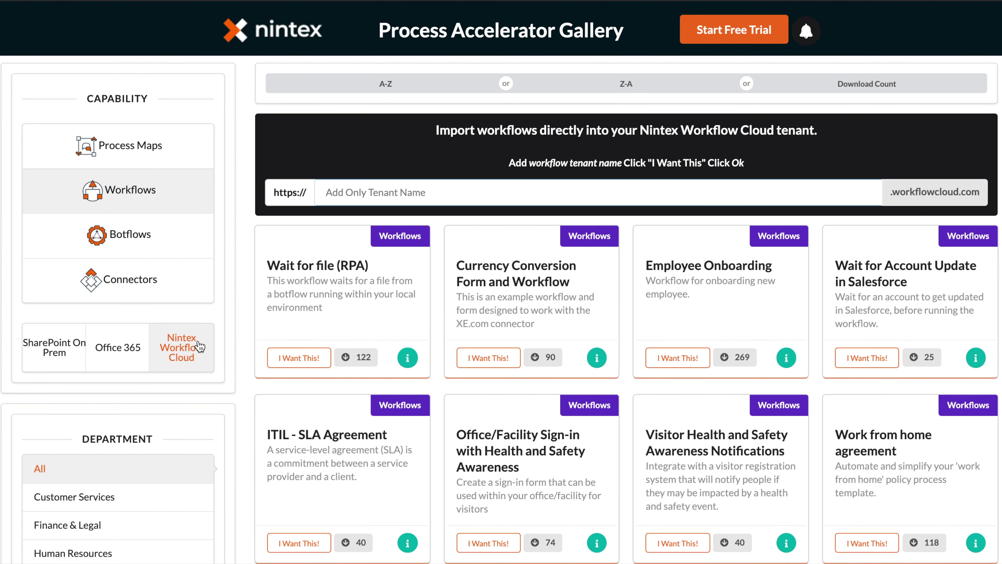
{"action": "left_click", "coordinate": [430, 196]}
{"action": "type", "text": "ntx-successops"}
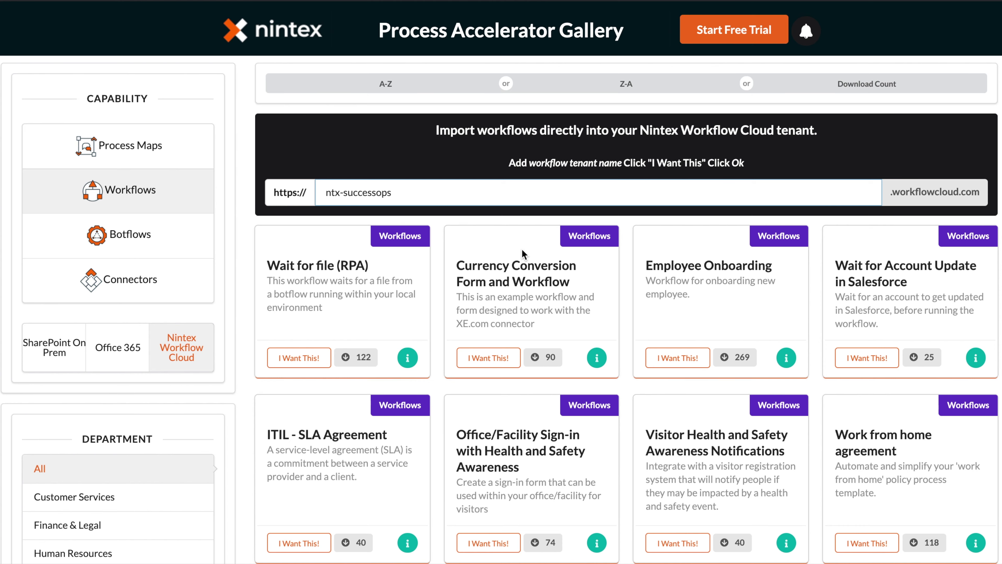
Step: Download the SBA PPP Loan Forgiveness Application template and confirm importing it into the tenant
{"action": "scroll", "coordinate": [635, 236], "scroll_direction": "down", "scroll_amount": 10}
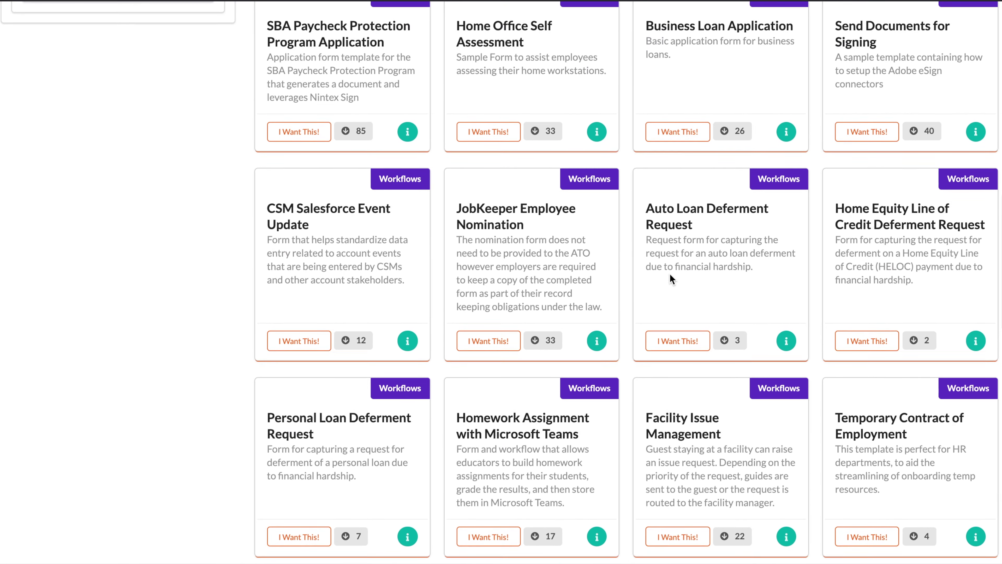
{"action": "scroll", "coordinate": [670, 276], "scroll_direction": "down", "scroll_amount": 3}
{"action": "scroll", "coordinate": [670, 276], "scroll_direction": "down", "scroll_amount": 6}
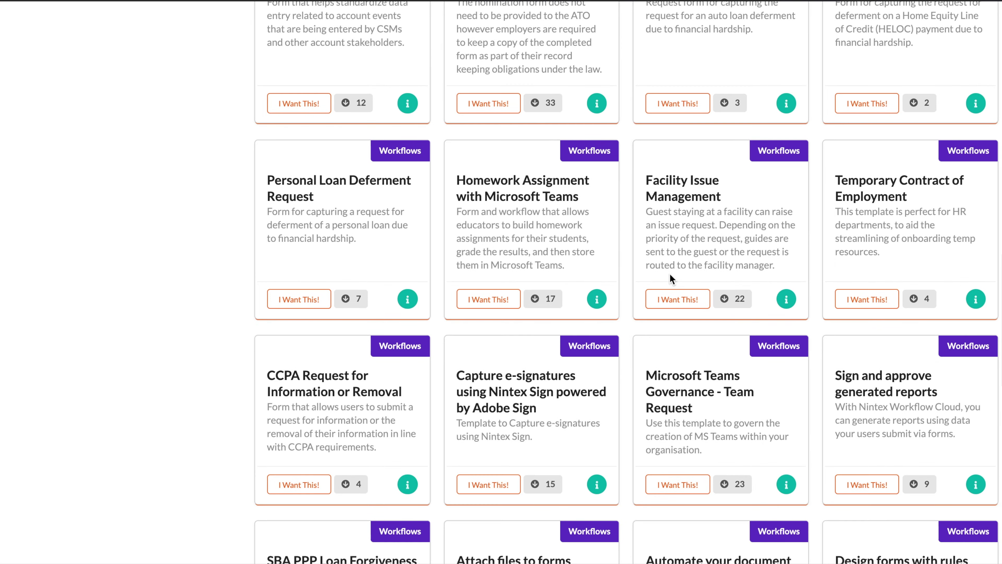
{"action": "scroll", "coordinate": [669, 273], "scroll_direction": "down", "scroll_amount": 6}
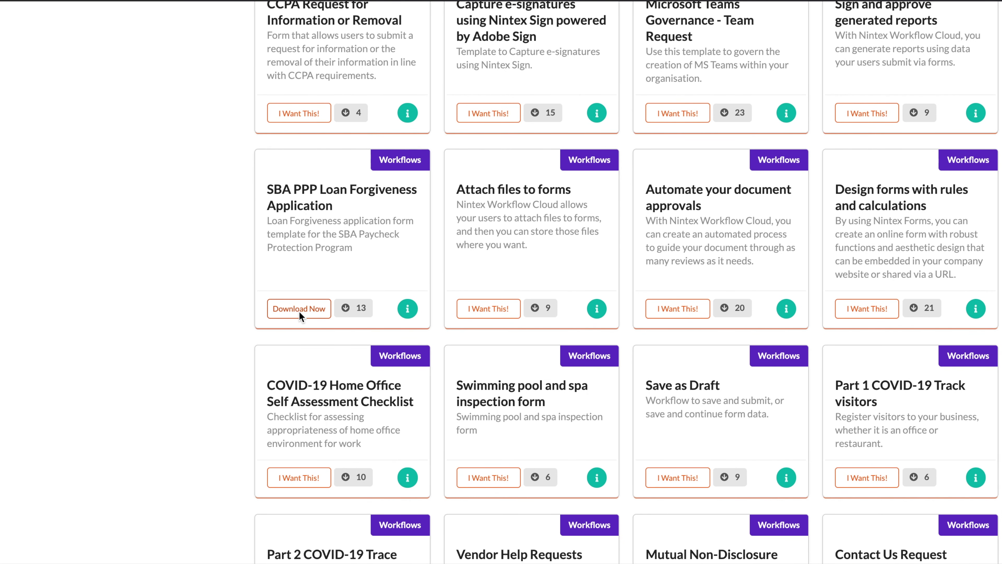
{"action": "left_click", "coordinate": [299, 311]}
{"action": "left_click", "coordinate": [719, 335]}
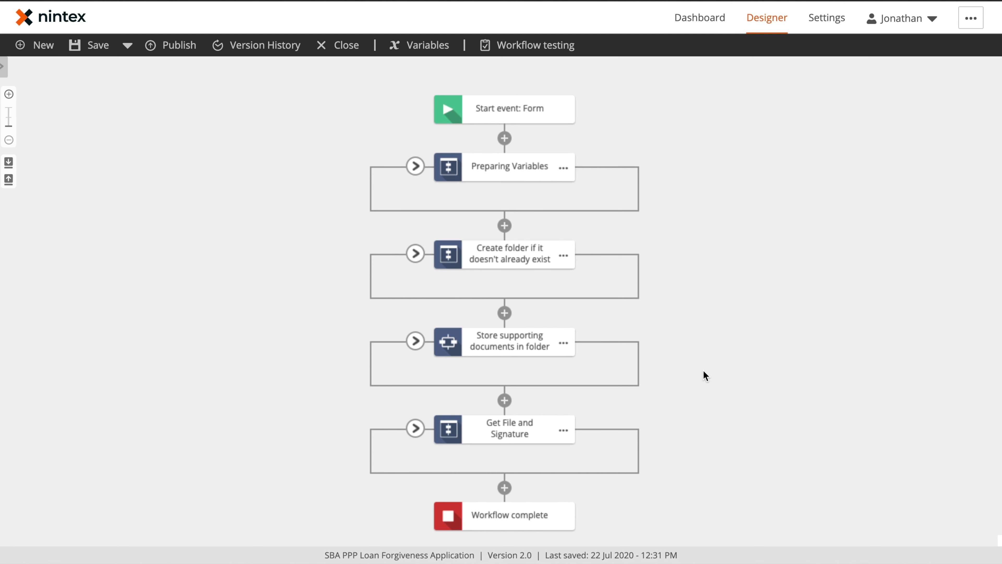
Step: Open the Start event: Form settings and launch its form designer
{"action": "left_click", "coordinate": [495, 107]}
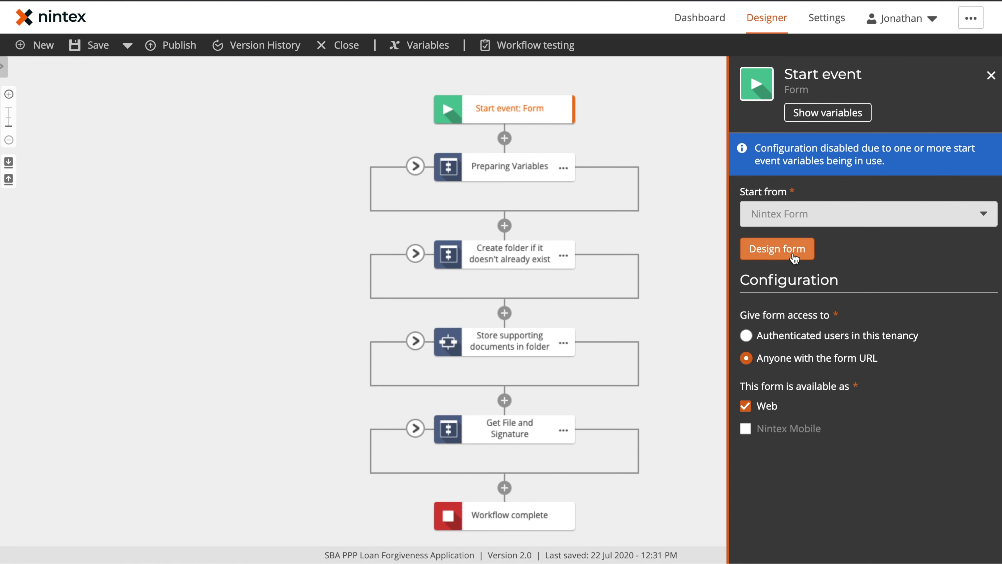
{"action": "left_click", "coordinate": [803, 253]}
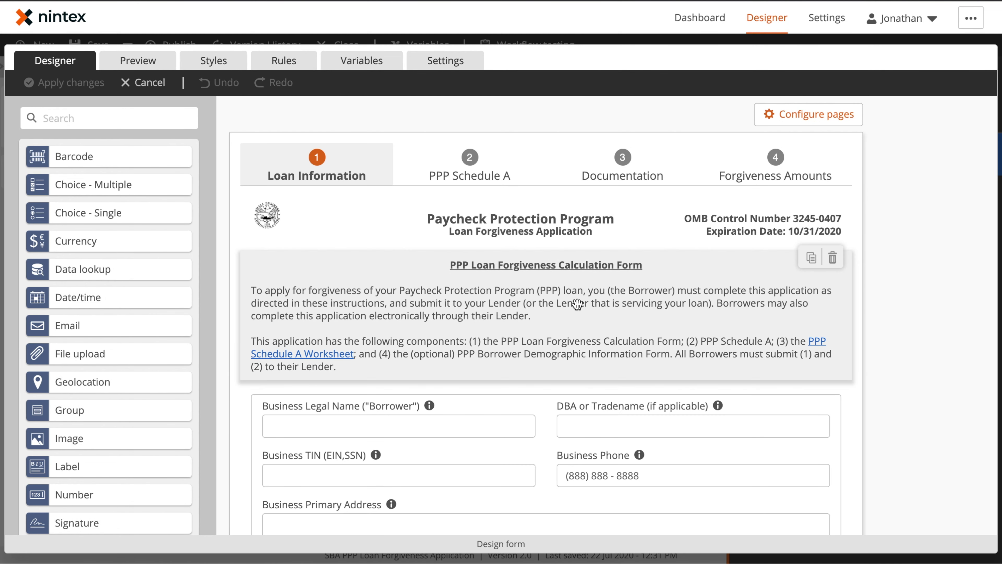
Step: Preview the loan forgiveness form and jump to its PPP Schedule A page
{"action": "scroll", "coordinate": [551, 307], "scroll_direction": "down", "scroll_amount": 10}
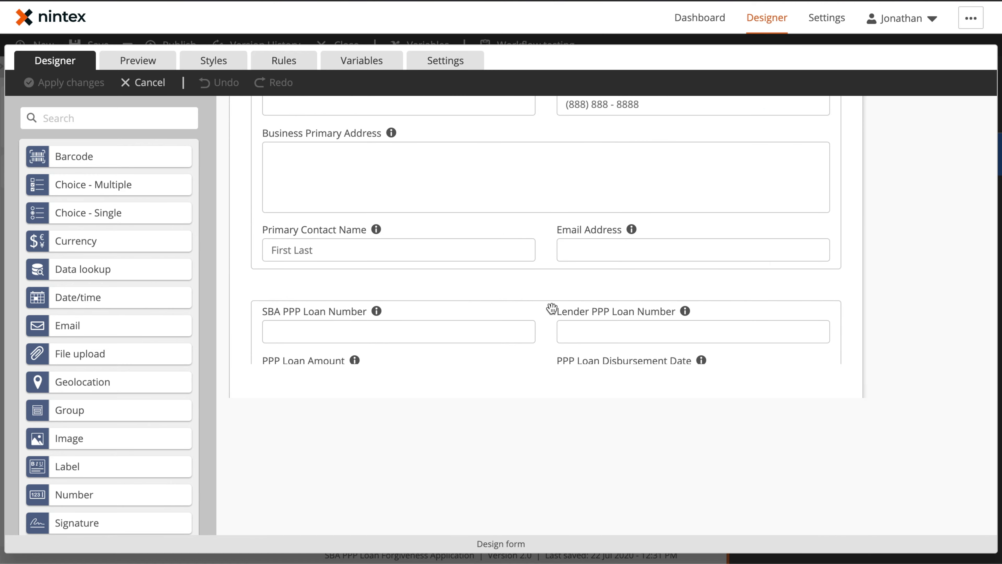
{"action": "scroll", "coordinate": [551, 308], "scroll_direction": "down", "scroll_amount": 9}
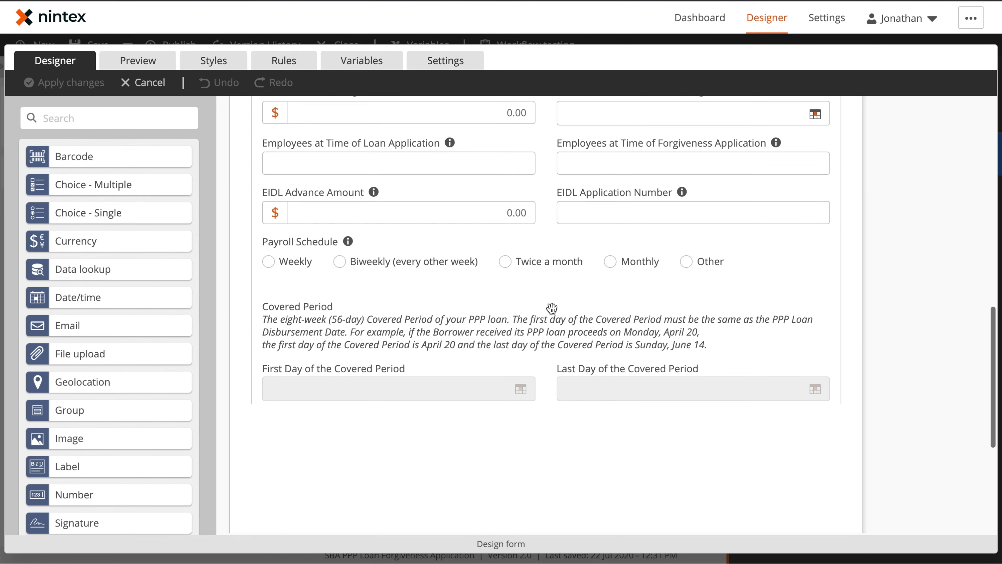
{"action": "scroll", "coordinate": [551, 308], "scroll_direction": "up", "scroll_amount": 5}
{"action": "scroll", "coordinate": [551, 307], "scroll_direction": "up", "scroll_amount": 5}
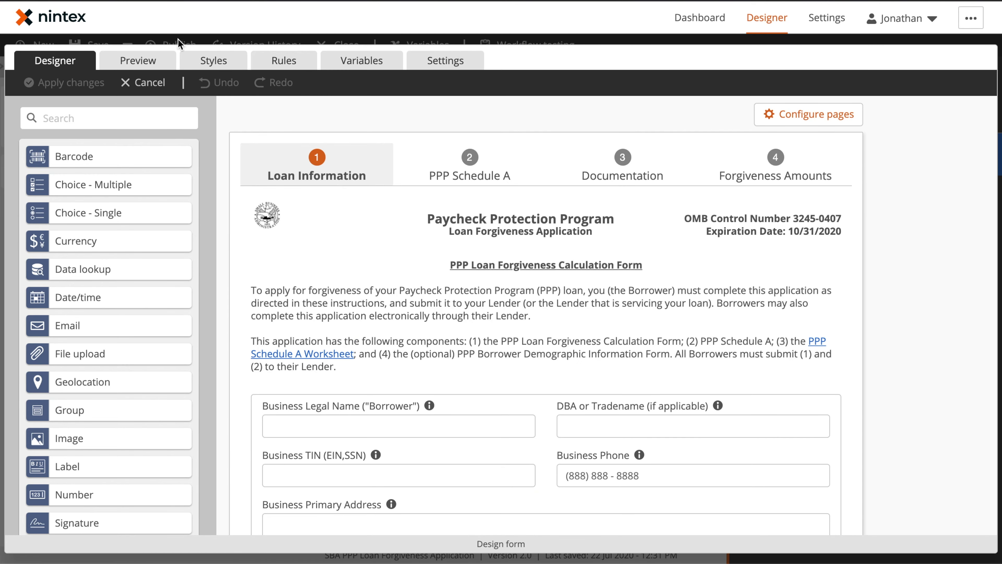
{"action": "left_click", "coordinate": [142, 61]}
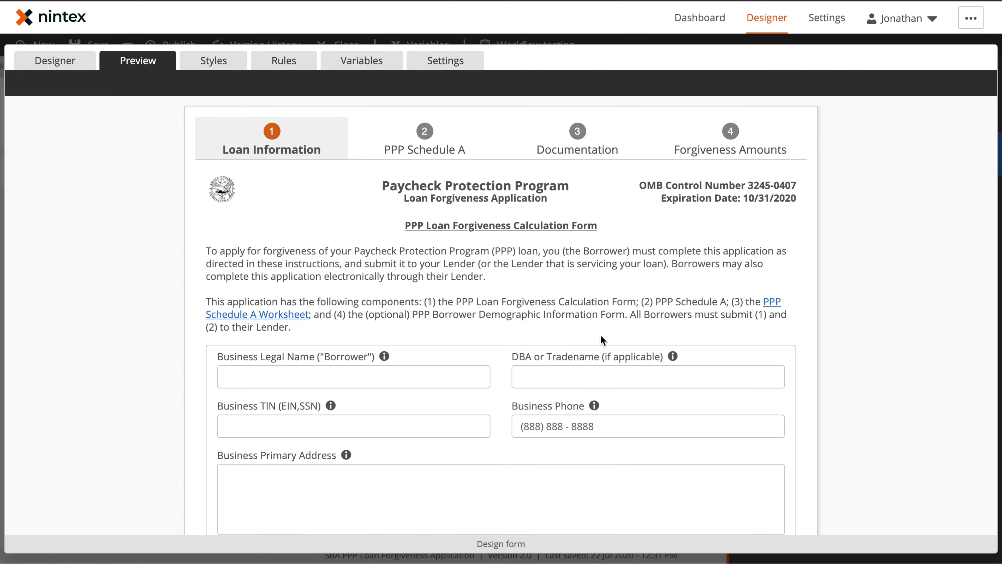
{"action": "scroll", "coordinate": [601, 335], "scroll_direction": "down", "scroll_amount": 10}
{"action": "scroll", "coordinate": [601, 339], "scroll_direction": "down", "scroll_amount": 7}
{"action": "scroll", "coordinate": [601, 339], "scroll_direction": "up", "scroll_amount": 16}
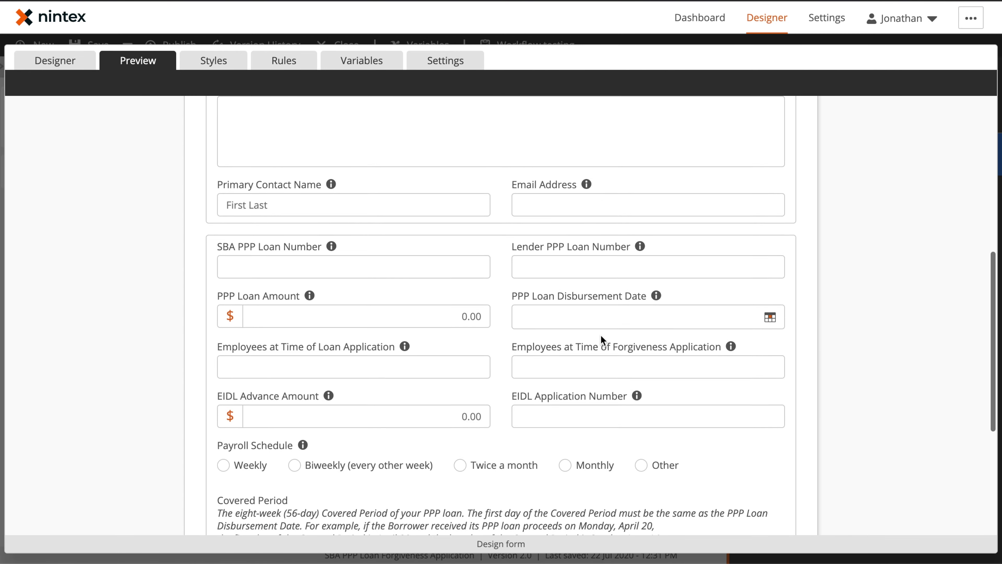
{"action": "left_click", "coordinate": [425, 153]}
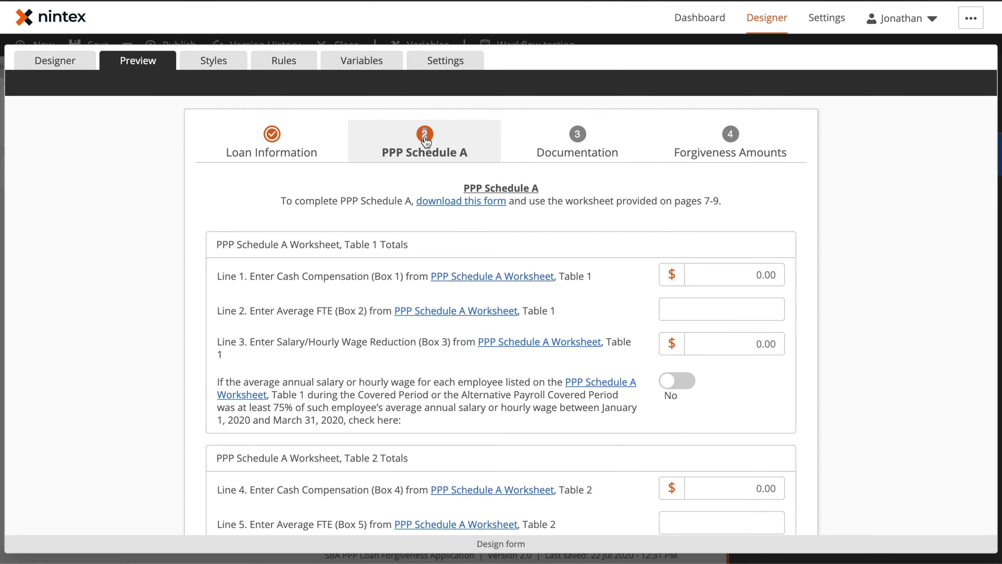
Step: Return to the Designer and bring up the Configure pages settings
{"action": "scroll", "coordinate": [754, 160], "scroll_direction": "down", "scroll_amount": 12}
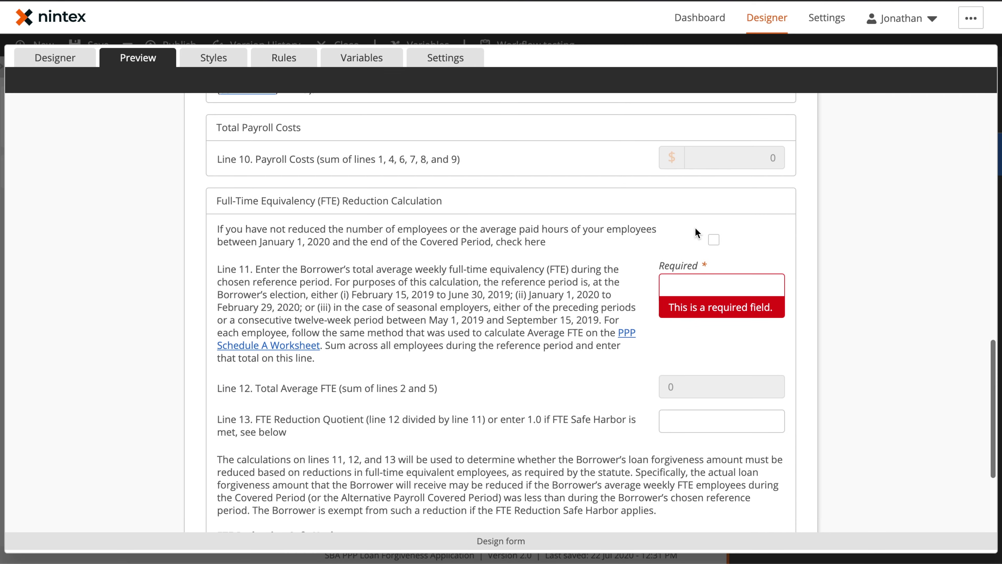
{"action": "scroll", "coordinate": [562, 257], "scroll_direction": "up", "scroll_amount": 14}
{"action": "scroll", "coordinate": [561, 257], "scroll_direction": "up", "scroll_amount": 2}
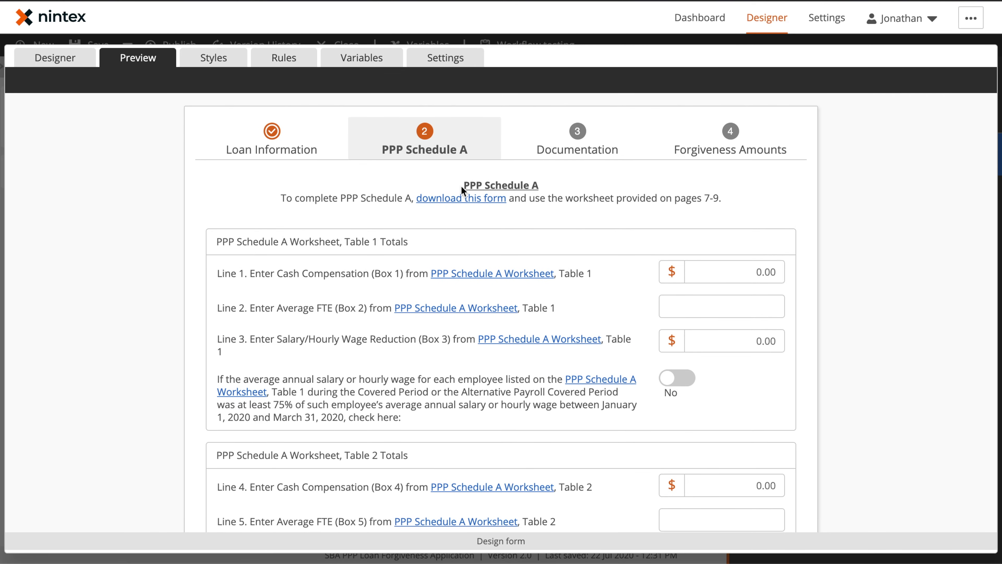
{"action": "left_click", "coordinate": [84, 67]}
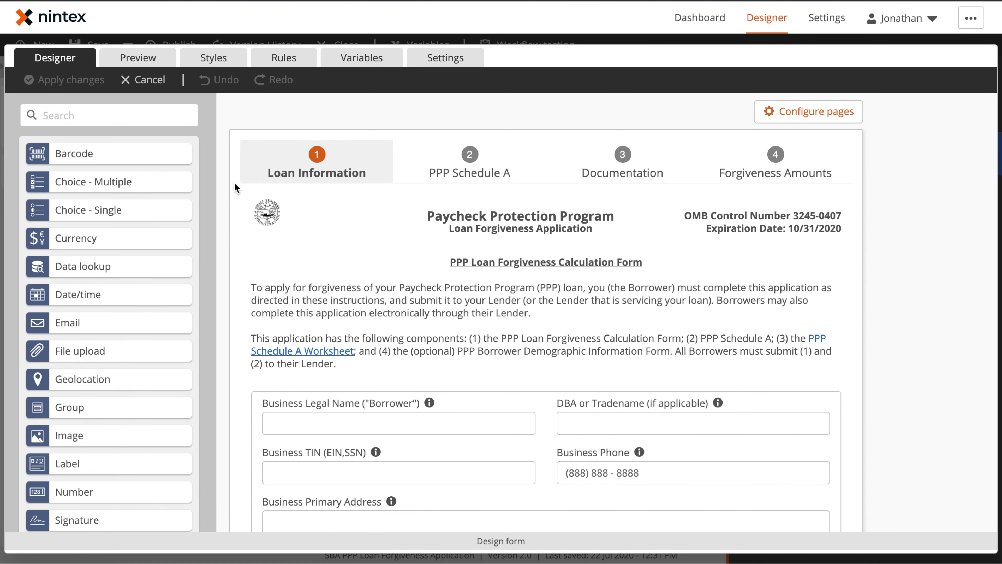
{"action": "left_click", "coordinate": [838, 112]}
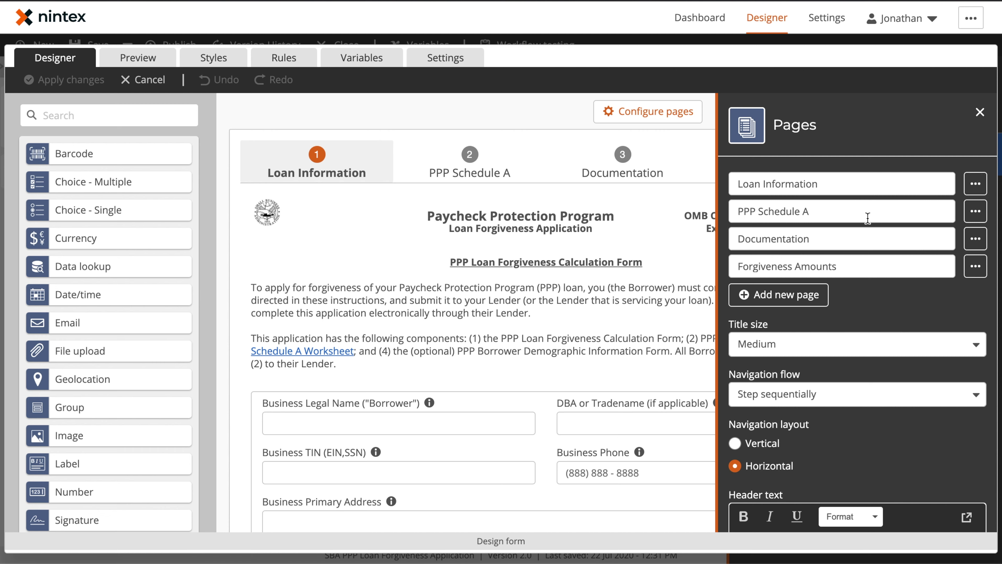
Step: Add three test pages (Pages 5, 6 and 7), then delete each of them
{"action": "left_click", "coordinate": [785, 294]}
{"action": "left_click", "coordinate": [785, 322]}
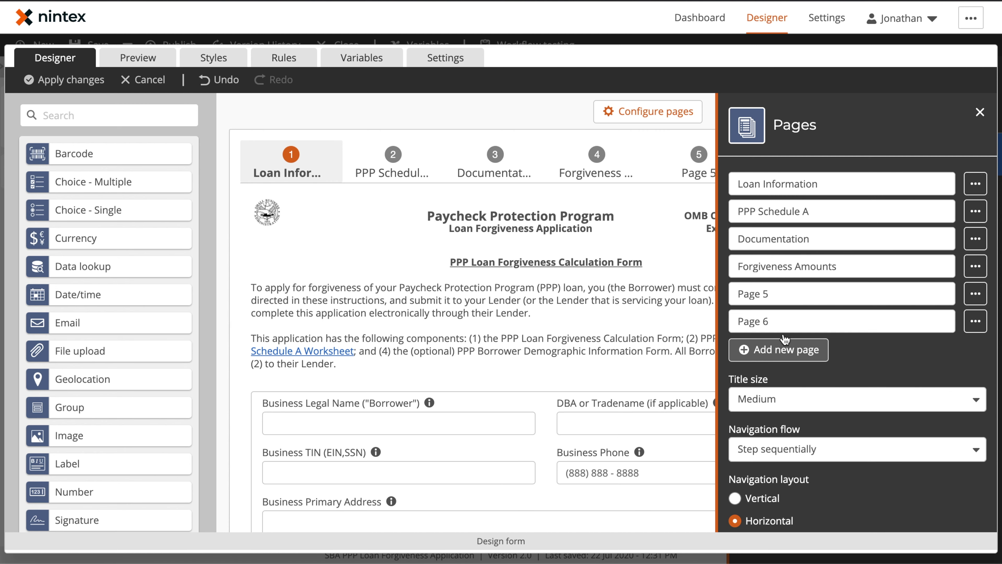
{"action": "left_click", "coordinate": [784, 358]}
{"action": "left_click", "coordinate": [975, 293]}
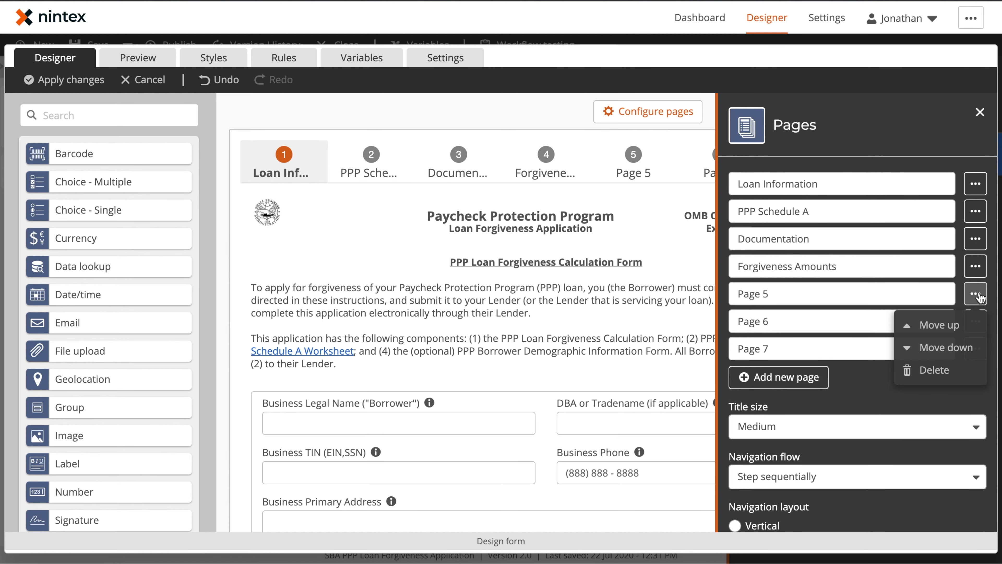
{"action": "left_click", "coordinate": [930, 371]}
{"action": "left_click", "coordinate": [946, 293]}
{"action": "left_click", "coordinate": [976, 293]}
{"action": "left_click", "coordinate": [927, 370]}
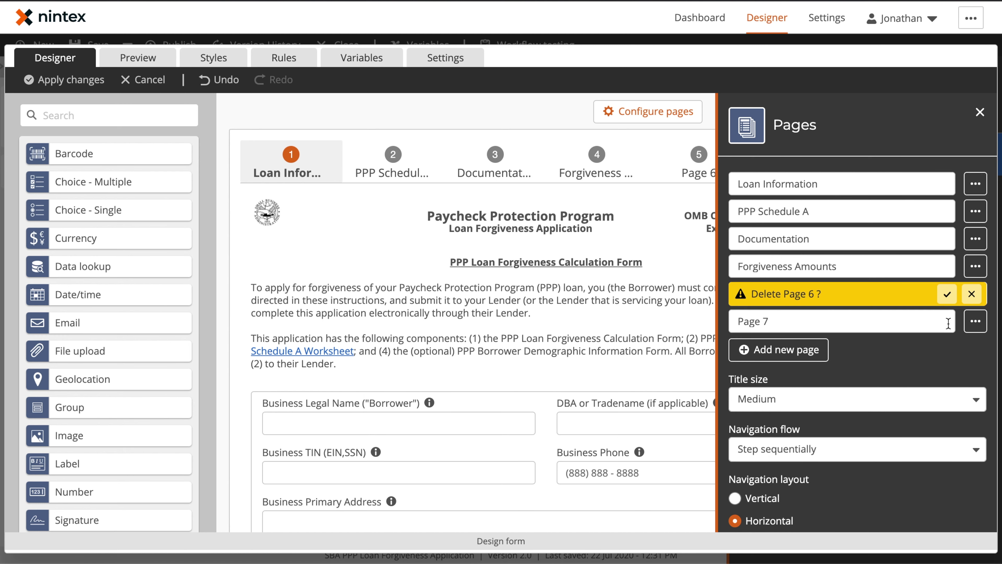
{"action": "left_click", "coordinate": [946, 295]}
{"action": "left_click", "coordinate": [974, 294]}
{"action": "left_click", "coordinate": [932, 349]}
{"action": "left_click", "coordinate": [946, 294]}
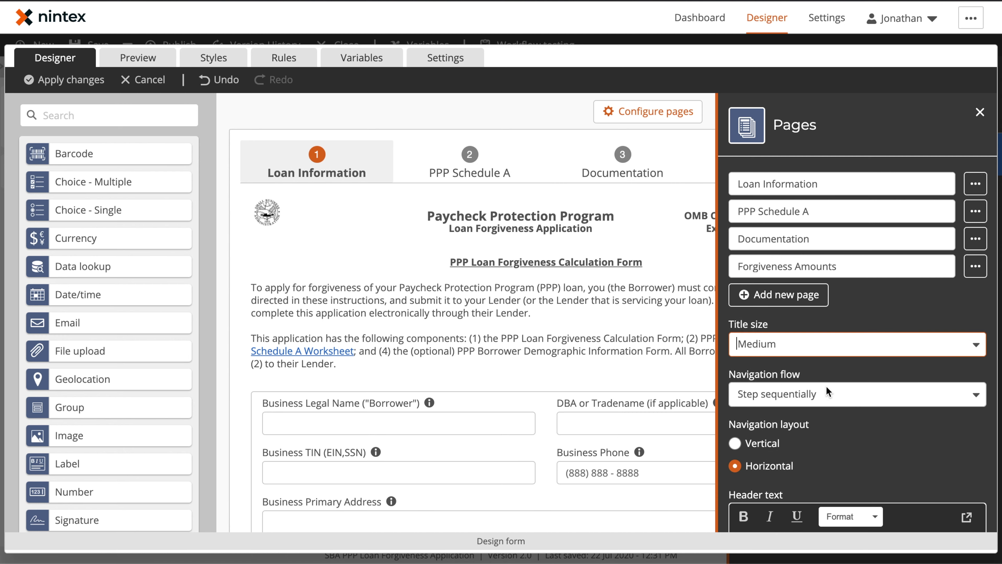
Step: Set the navigation flow to Step non-sequentially and view the Documentation page
{"action": "scroll", "coordinate": [833, 406], "scroll_direction": "down", "scroll_amount": 3}
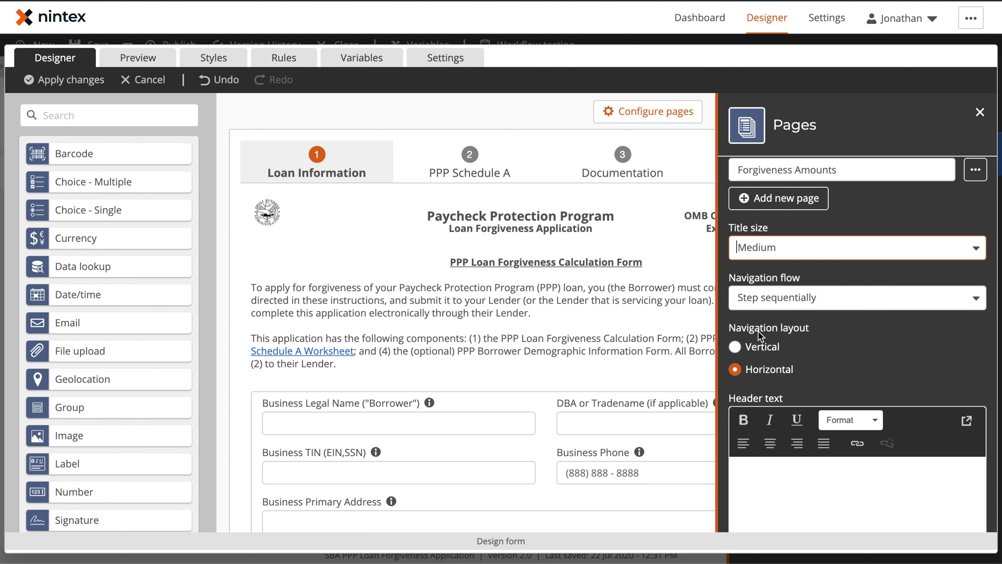
{"action": "left_click", "coordinate": [778, 304]}
{"action": "left_click", "coordinate": [779, 345]}
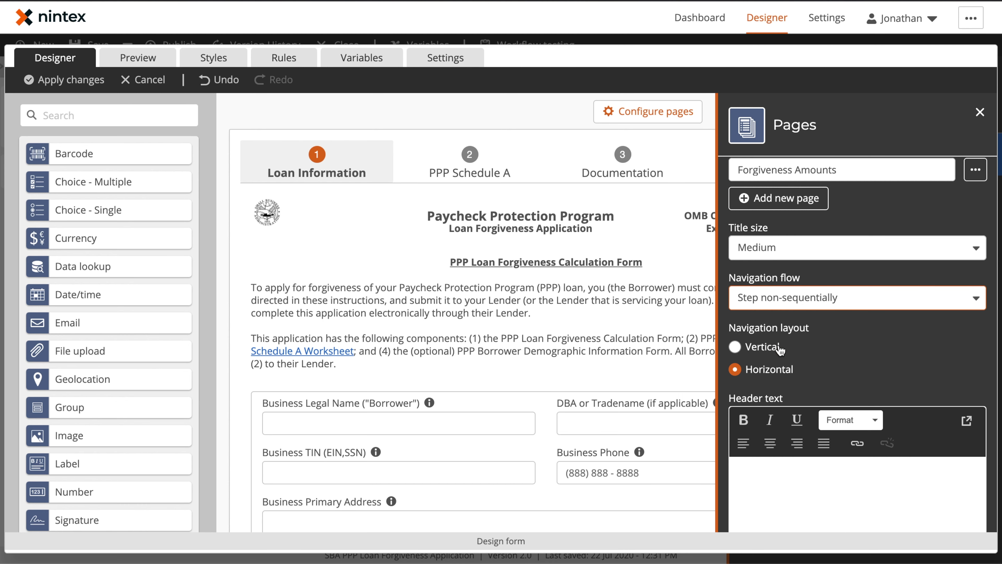
{"action": "left_click", "coordinate": [980, 113]}
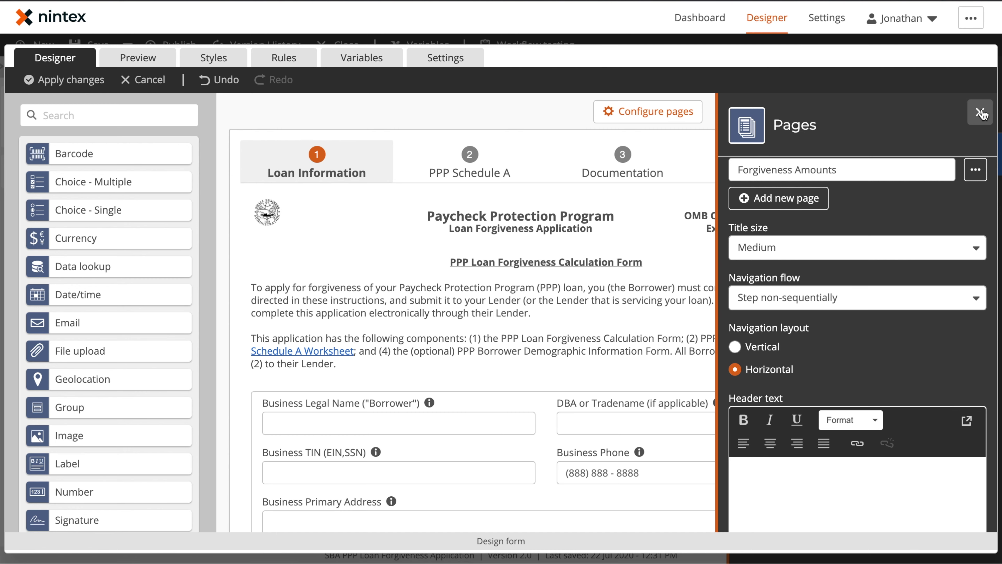
{"action": "left_click", "coordinate": [639, 158]}
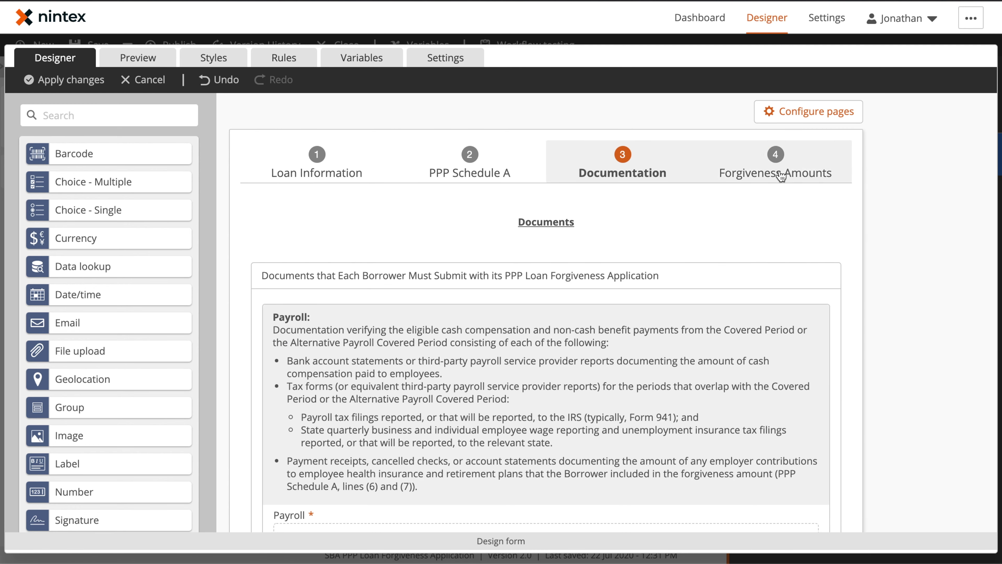
Step: Look through the Forgiveness Amounts, PPP Schedule A, Documentation and Loan Information pages
{"action": "left_click", "coordinate": [779, 174]}
{"action": "left_click", "coordinate": [476, 150]}
{"action": "left_click", "coordinate": [633, 154]}
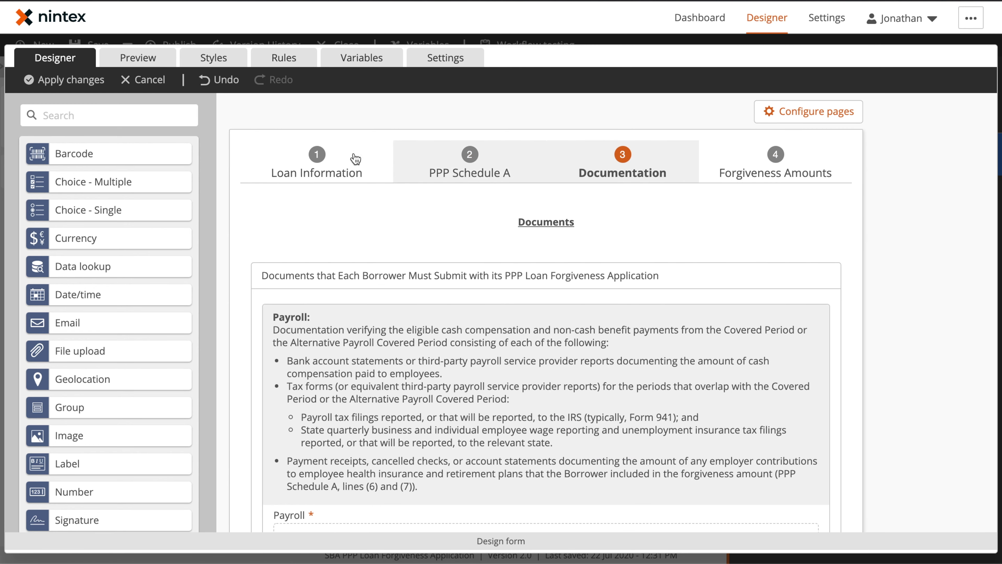
{"action": "left_click", "coordinate": [338, 166]}
Step: Make pages step sequentially in a vertical layout with empty header text, then preview
{"action": "left_click", "coordinate": [808, 111]}
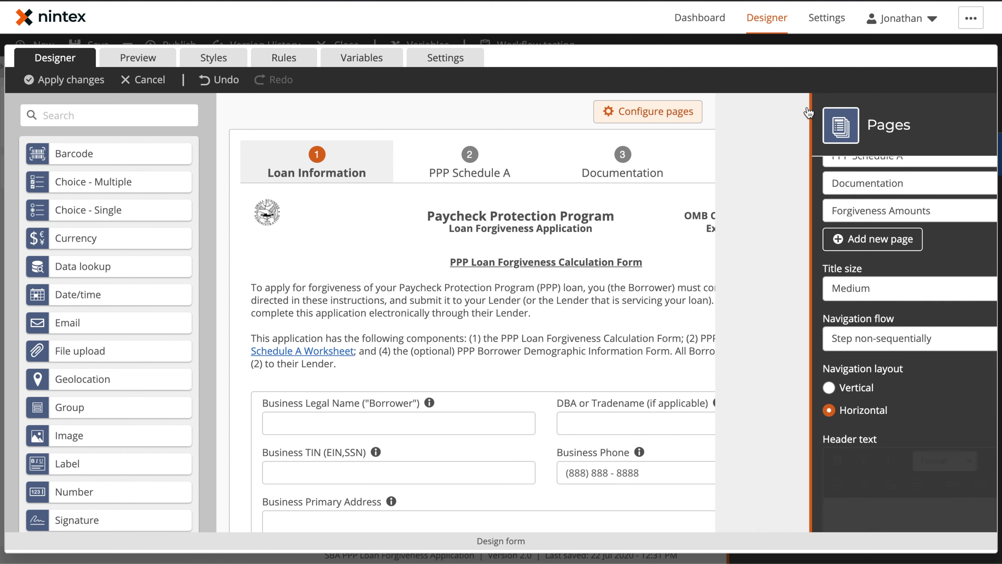
{"action": "left_click", "coordinate": [780, 339]}
{"action": "left_click", "coordinate": [779, 360]}
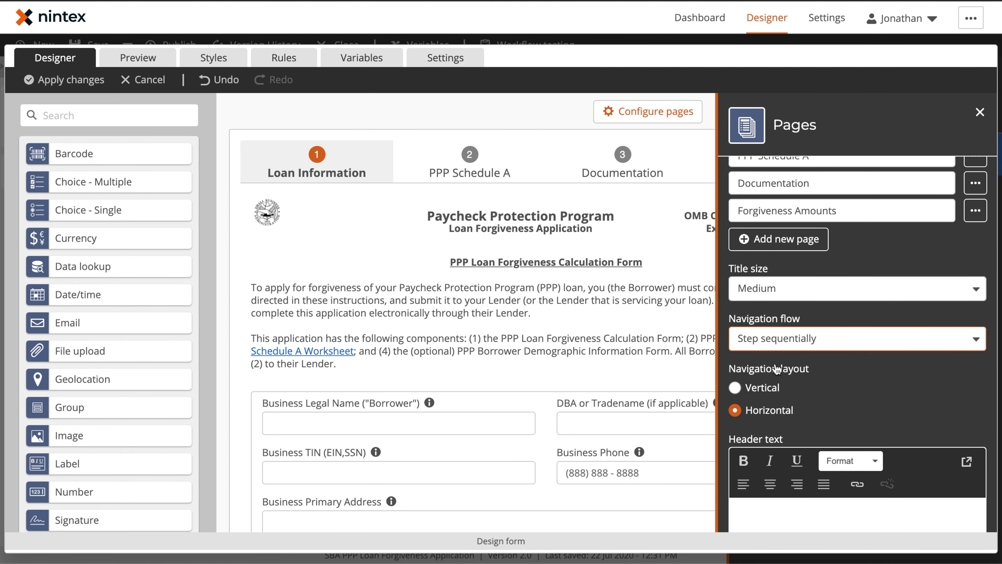
{"action": "scroll", "coordinate": [819, 428], "scroll_direction": "down", "scroll_amount": 3}
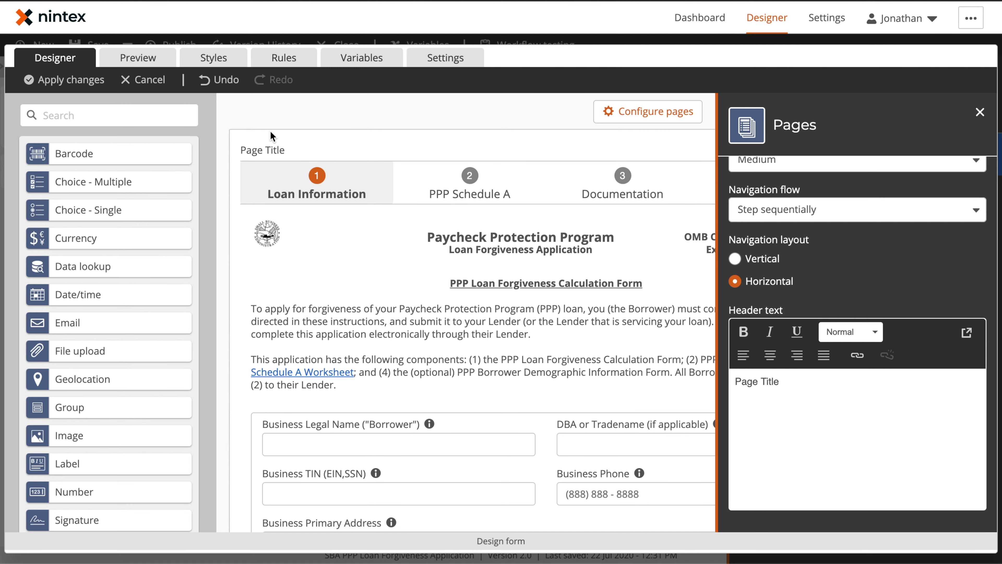
{"action": "left_click", "coordinate": [785, 396]}
{"action": "key", "text": "ctrl+a"}
{"action": "key", "text": "BackSpace"}
{"action": "scroll", "coordinate": [760, 394], "scroll_direction": "up", "scroll_amount": 3}
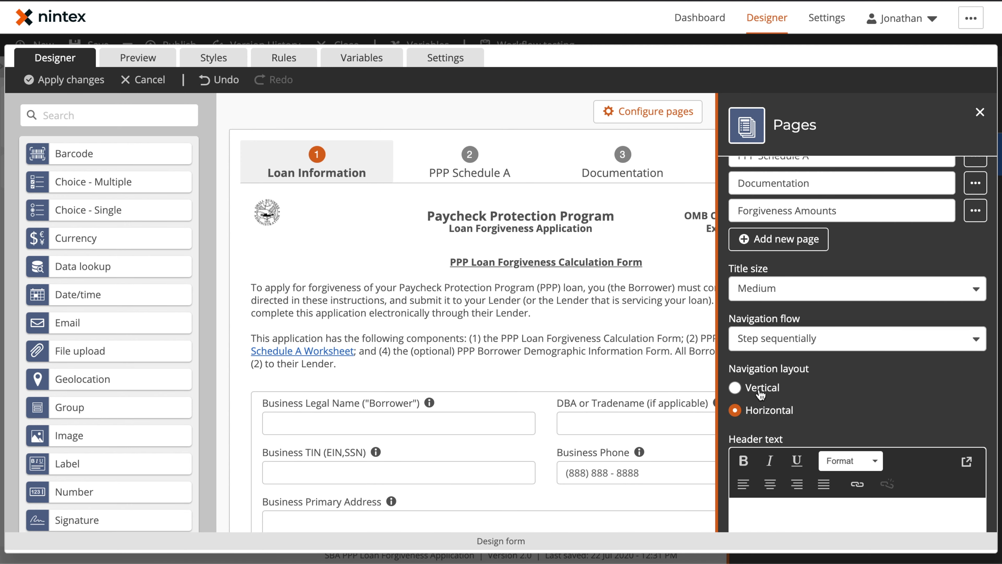
{"action": "left_click", "coordinate": [765, 390]}
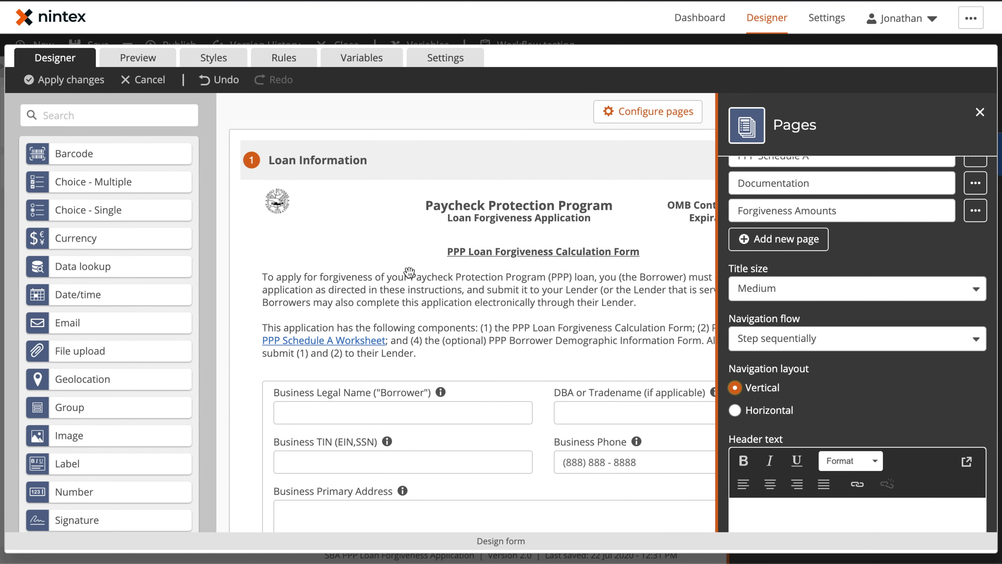
{"action": "left_click", "coordinate": [138, 58]}
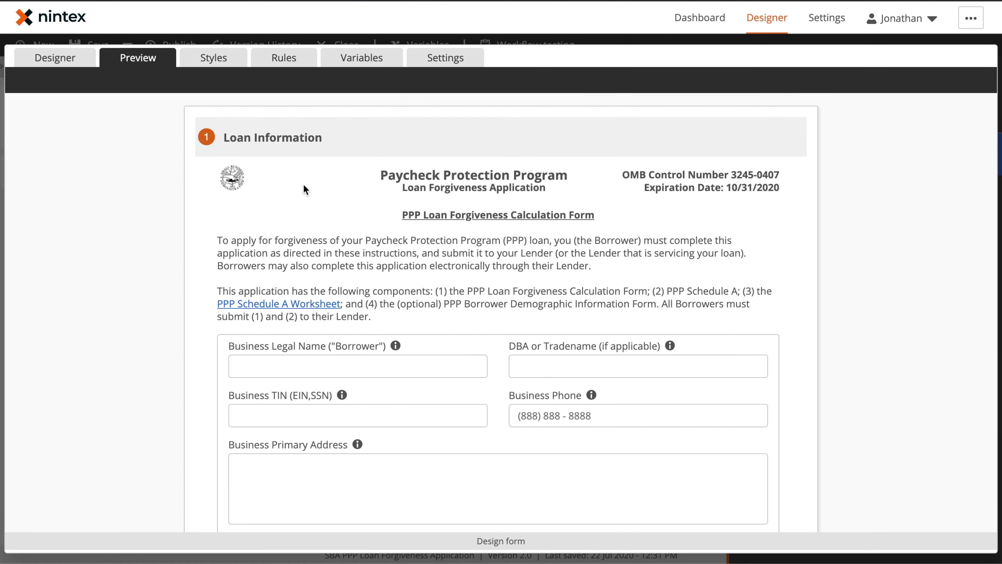
Step: Expand PPP Schedule A in the vertical preview, then return to the Designer
{"action": "scroll", "coordinate": [328, 201], "scroll_direction": "down", "scroll_amount": 15}
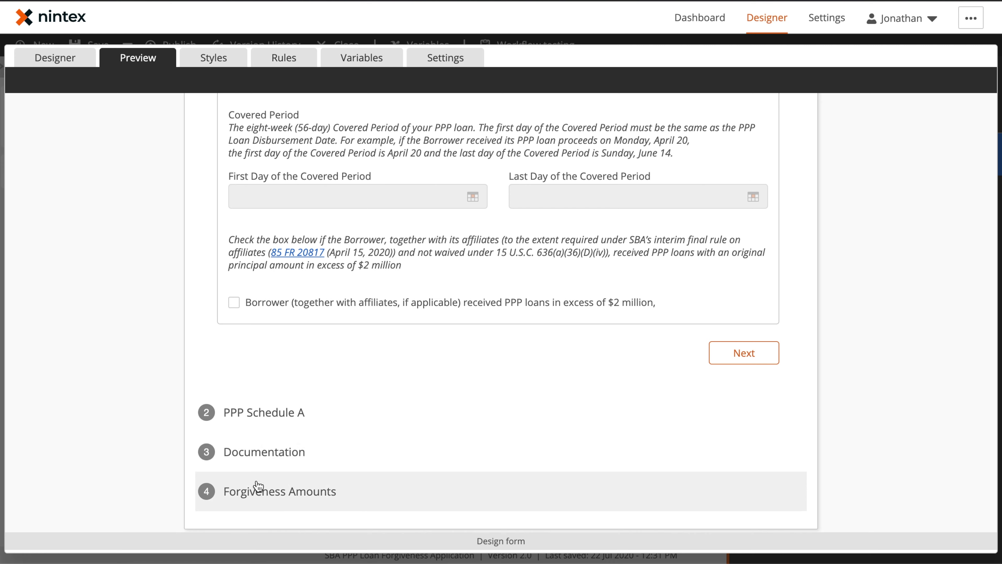
{"action": "left_click", "coordinate": [264, 409]}
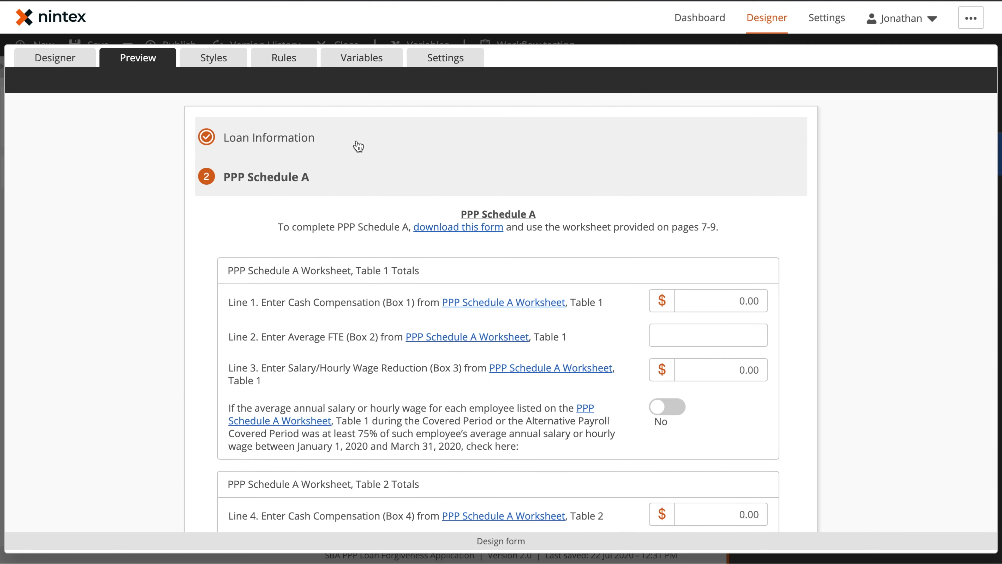
{"action": "left_click", "coordinate": [77, 60]}
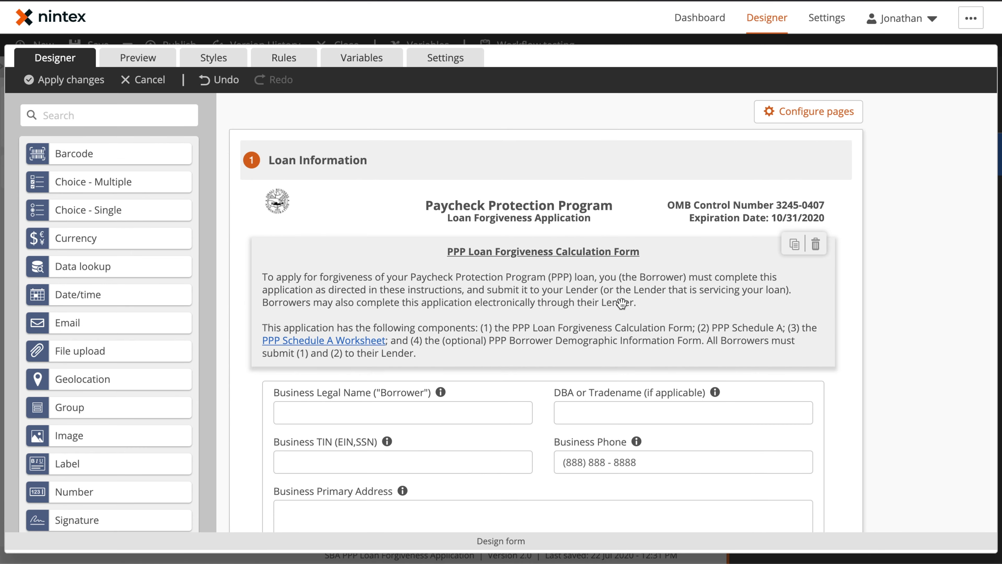
Step: Switch page navigation back to Horizontal and open Label 32's properties
{"action": "left_click", "coordinate": [814, 118]}
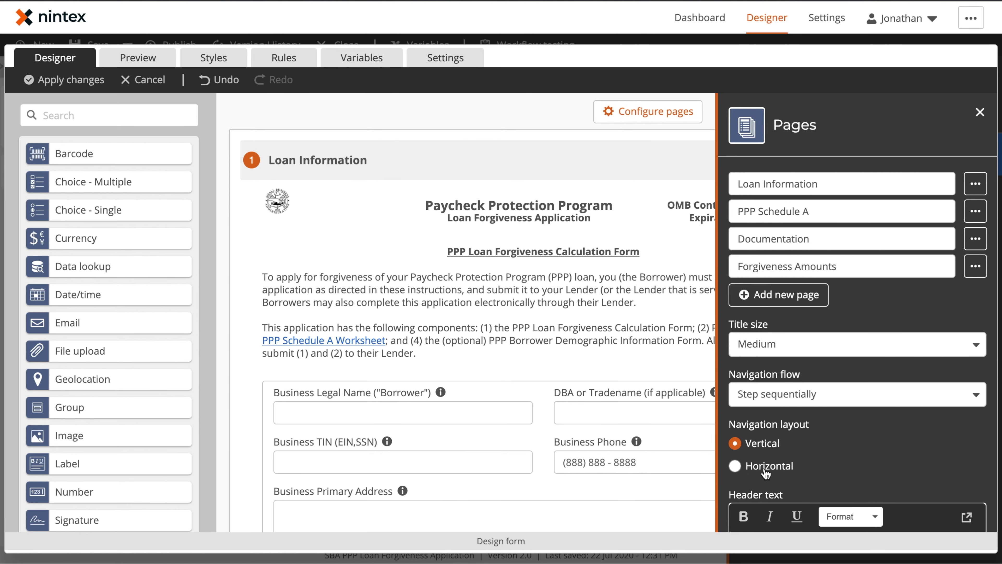
{"action": "left_click", "coordinate": [766, 467]}
{"action": "left_click", "coordinate": [980, 114]}
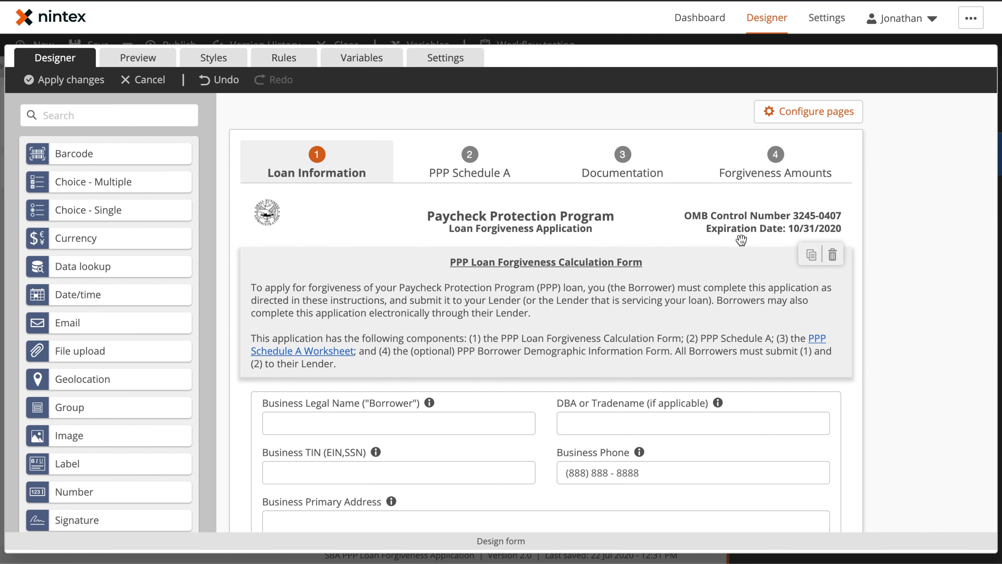
{"action": "left_click", "coordinate": [731, 288]}
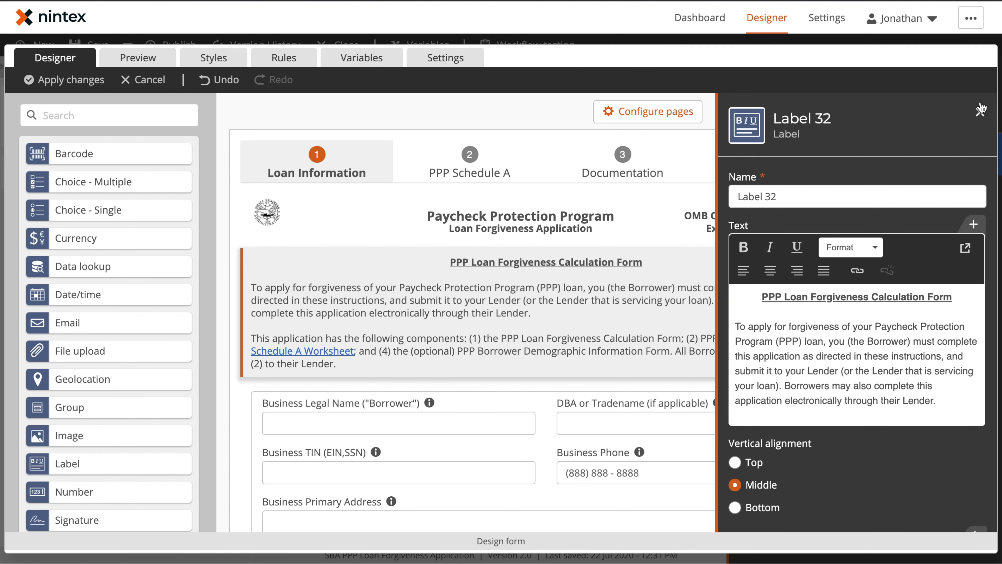
Step: Open Label 32's text in the Rich text editor and edit the PPP Schedule A Worksheet link
{"action": "left_click", "coordinate": [980, 115]}
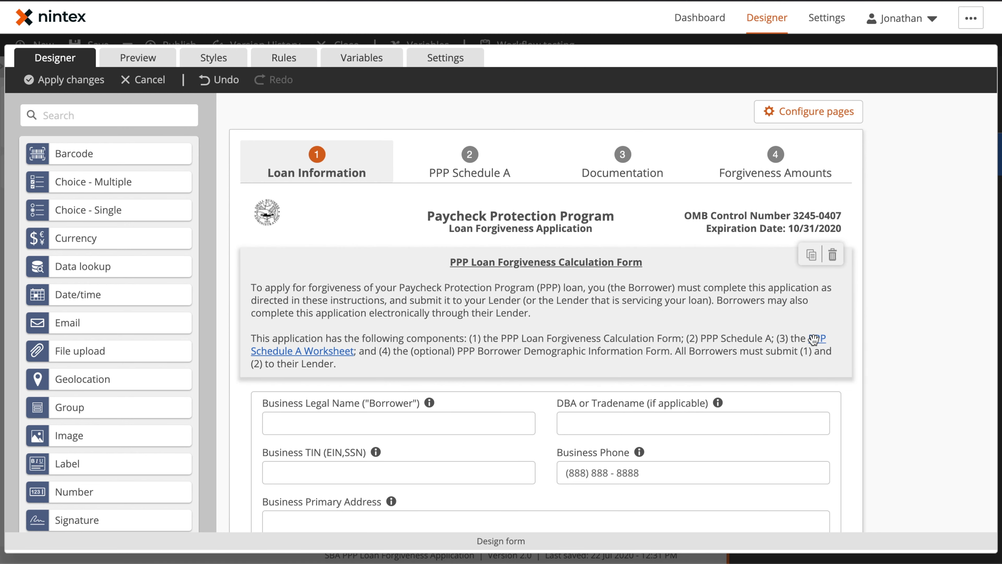
{"action": "left_click", "coordinate": [614, 303]}
{"action": "scroll", "coordinate": [765, 361], "scroll_direction": "down", "scroll_amount": 3}
{"action": "scroll", "coordinate": [765, 361], "scroll_direction": "down", "scroll_amount": 3}
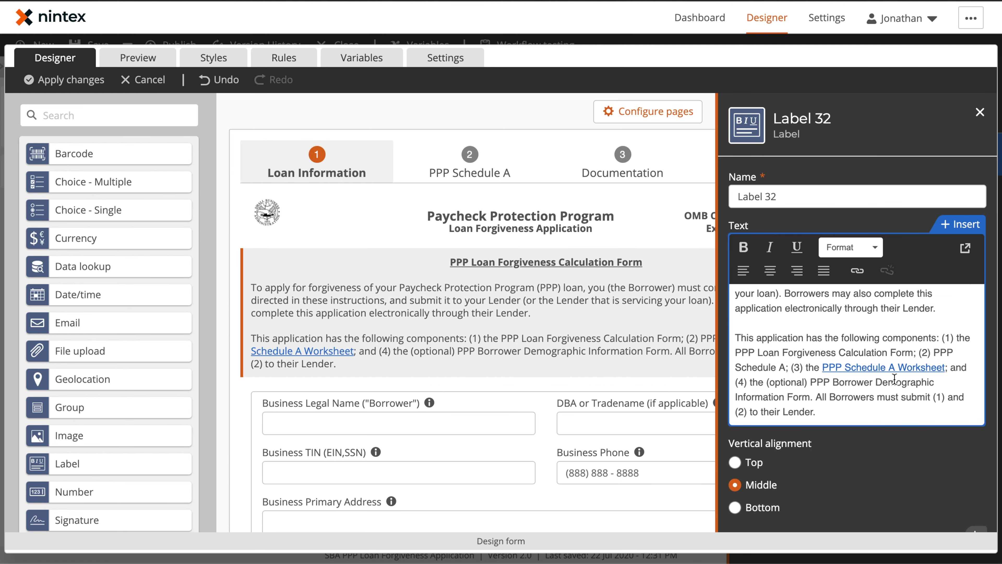
{"action": "left_click", "coordinate": [965, 250]}
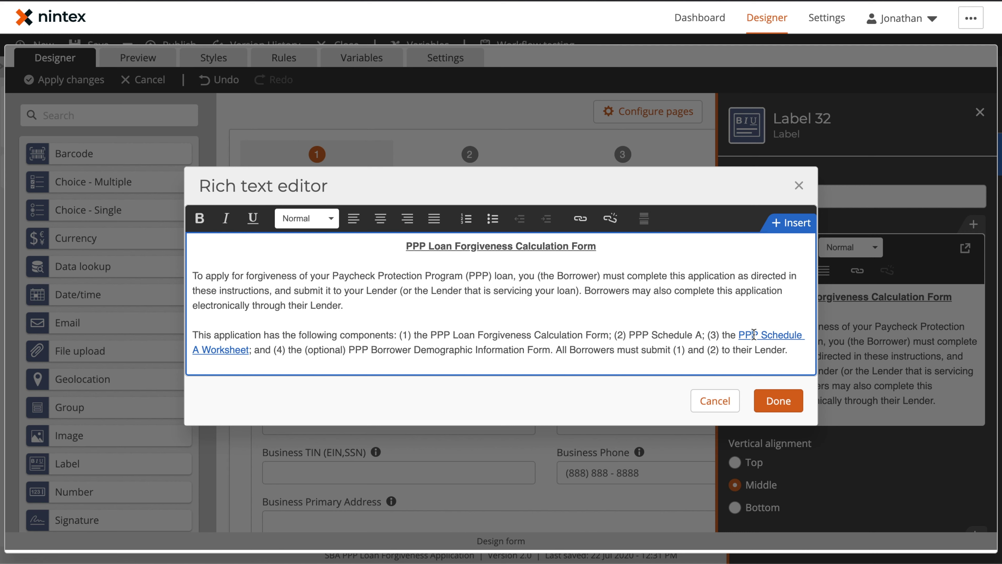
{"action": "left_click", "coordinate": [580, 218]}
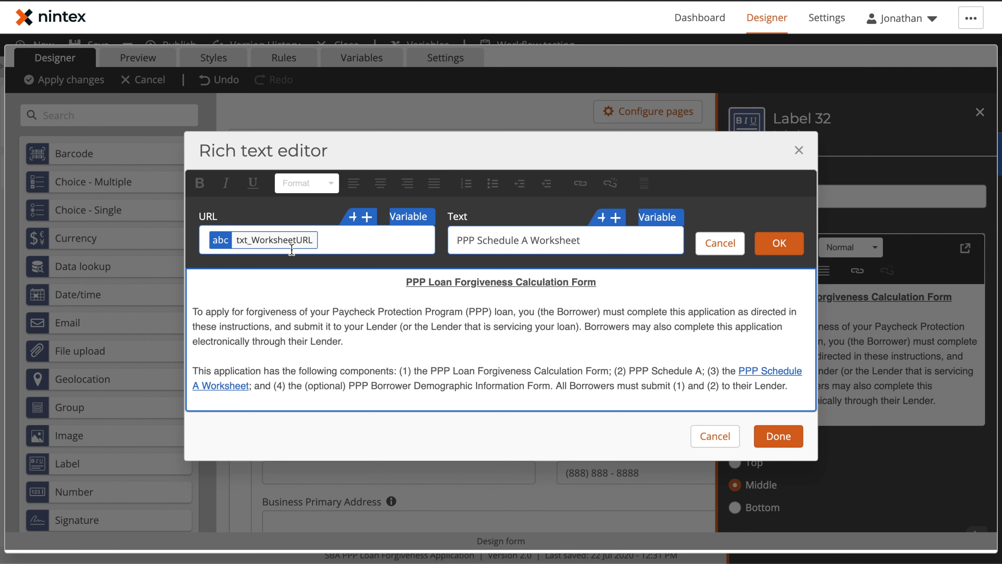
Step: Inspect txt_WorksheetURL's value, the SBA Form 3508 PDF address, then close the variables list
{"action": "left_click", "coordinate": [403, 217]}
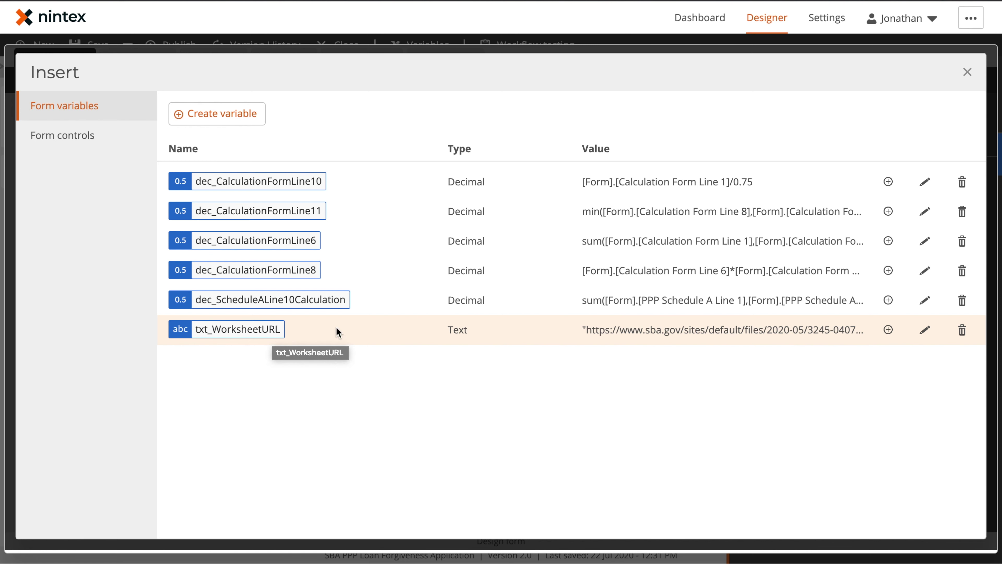
{"action": "left_click", "coordinate": [925, 330]}
{"action": "scroll", "coordinate": [478, 458], "scroll_direction": "down", "scroll_amount": 2}
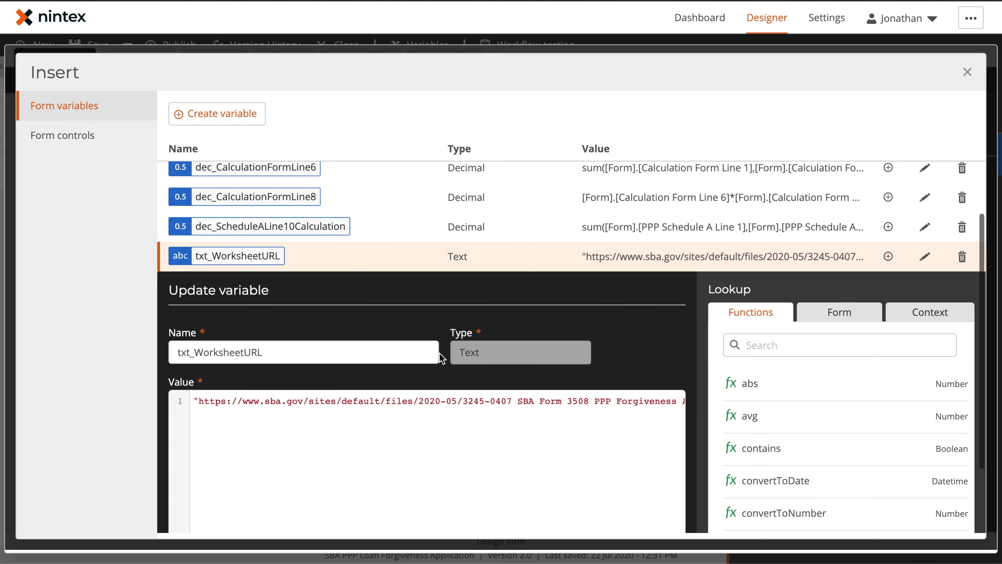
{"action": "left_click", "coordinate": [196, 400]}
{"action": "key", "text": "ctrl+a"}
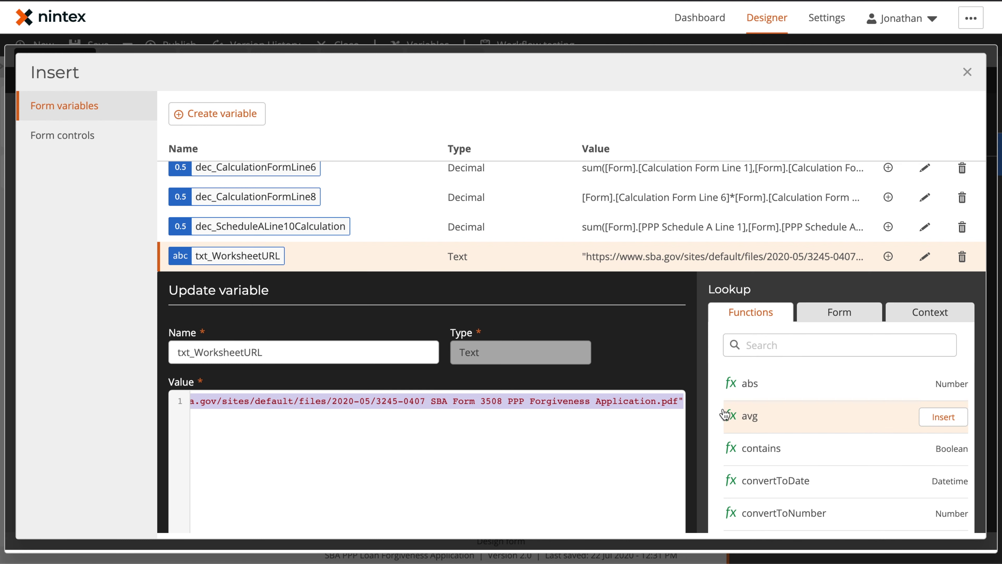
{"action": "left_click", "coordinate": [631, 402]}
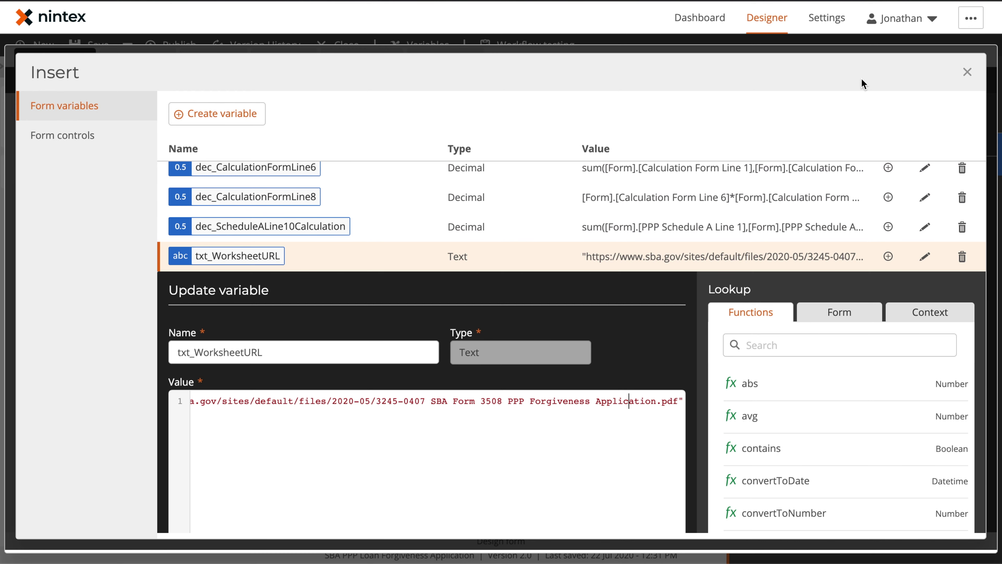
{"action": "left_click", "coordinate": [976, 72]}
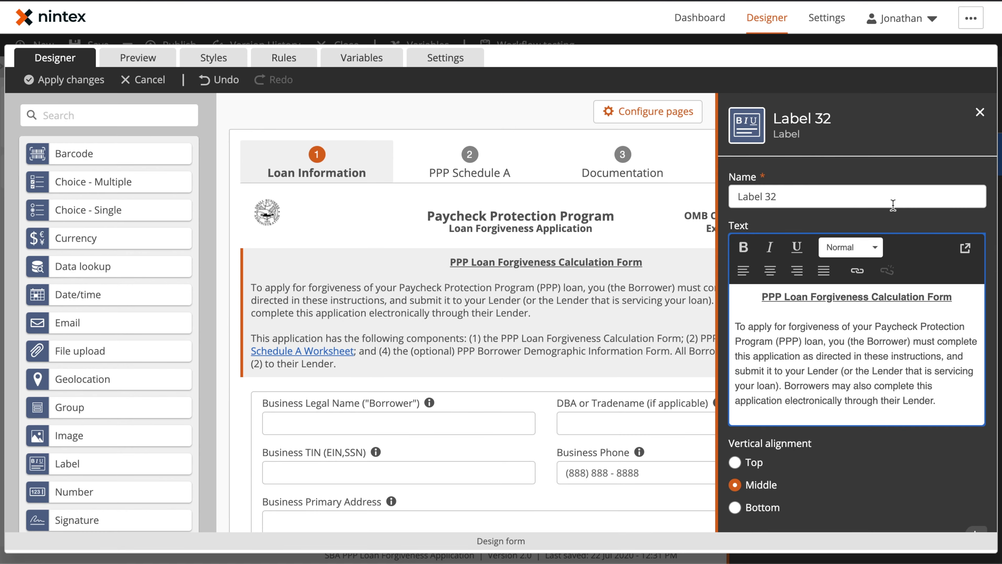
Step: Close Label 32's panel and browse the Documentation and PPP Schedule A pages
{"action": "left_click", "coordinate": [979, 112]}
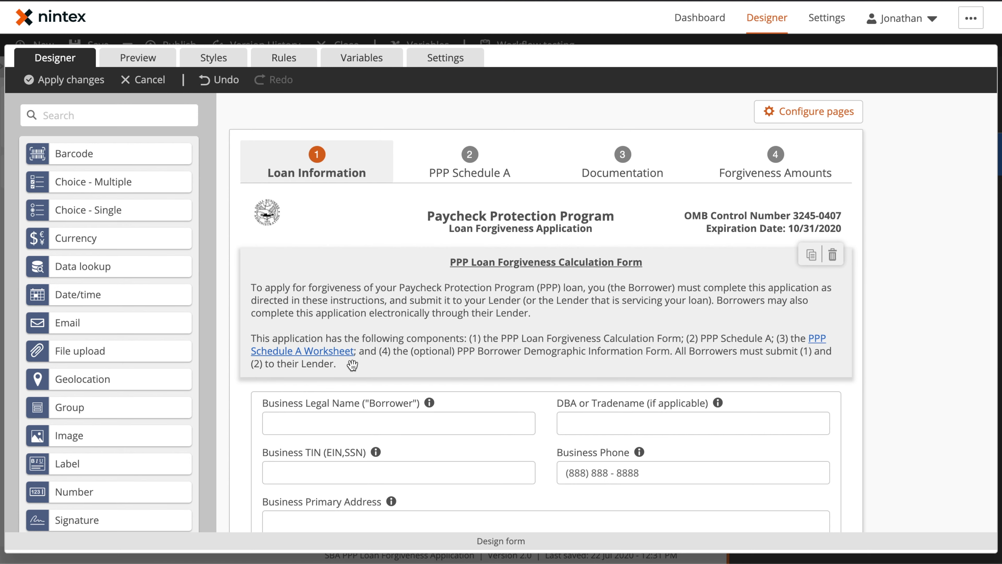
{"action": "left_click", "coordinate": [618, 171]}
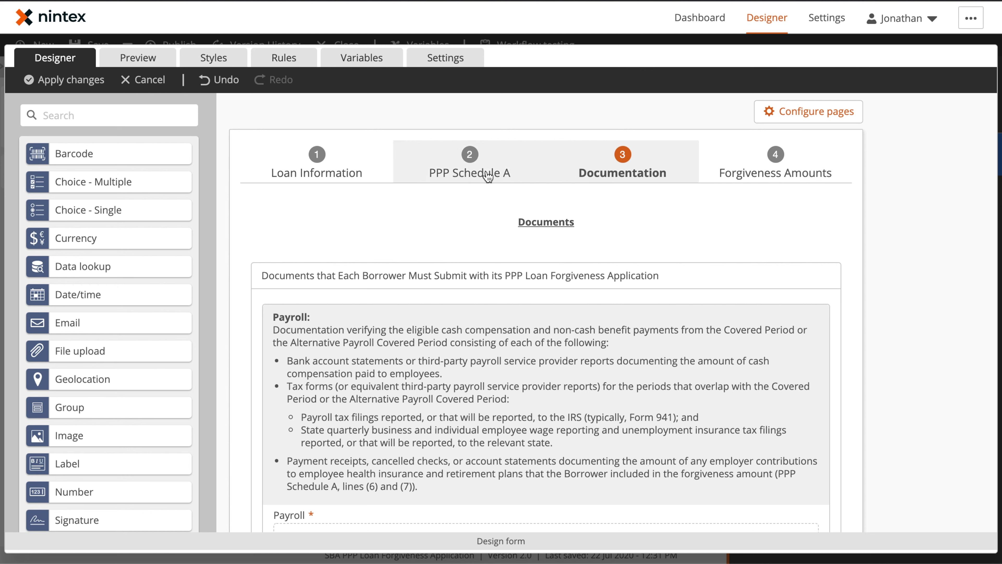
{"action": "left_click", "coordinate": [487, 176]}
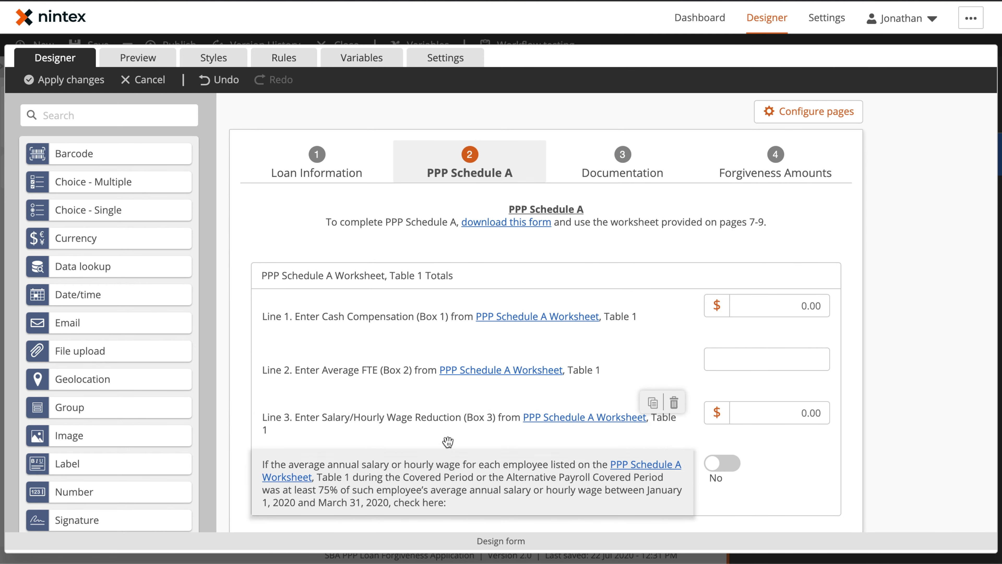
{"action": "scroll", "coordinate": [447, 442], "scroll_direction": "down", "scroll_amount": 8}
{"action": "scroll", "coordinate": [448, 441], "scroll_direction": "up", "scroll_amount": 8}
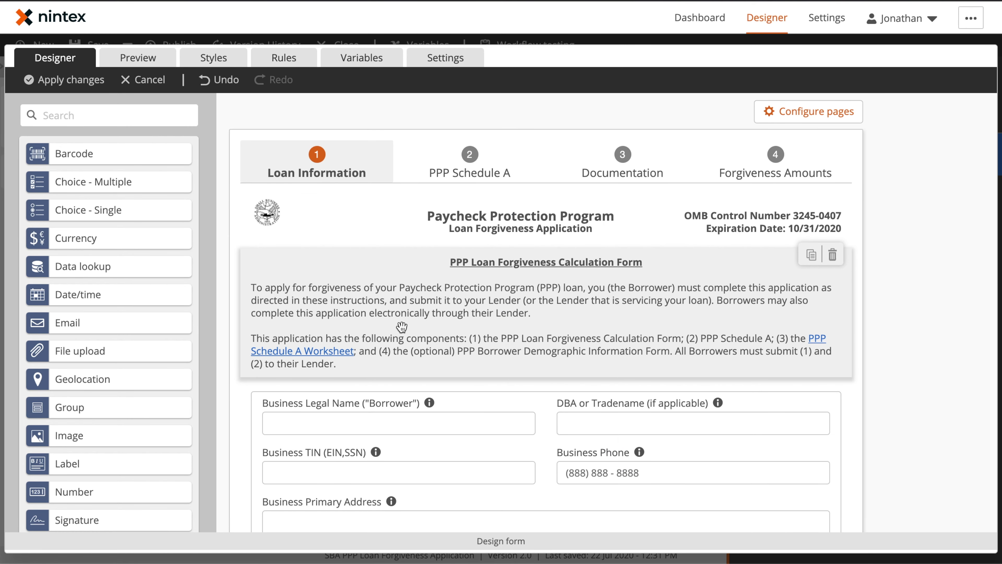
{"action": "scroll", "coordinate": [526, 298], "scroll_direction": "down", "scroll_amount": 5}
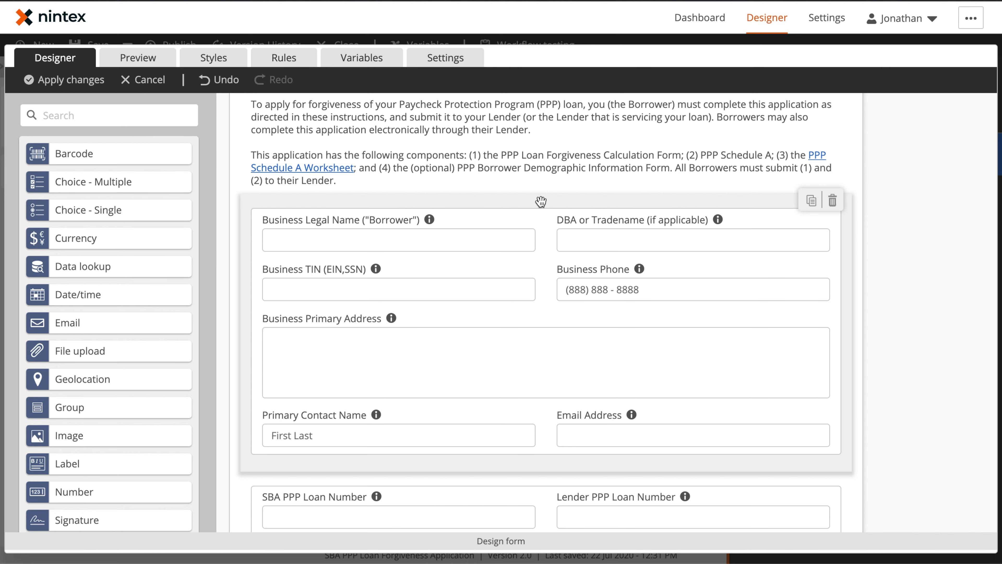
Step: Inspect the Business Info and Group 6 group properties, then close the panel
{"action": "left_click", "coordinate": [541, 201]}
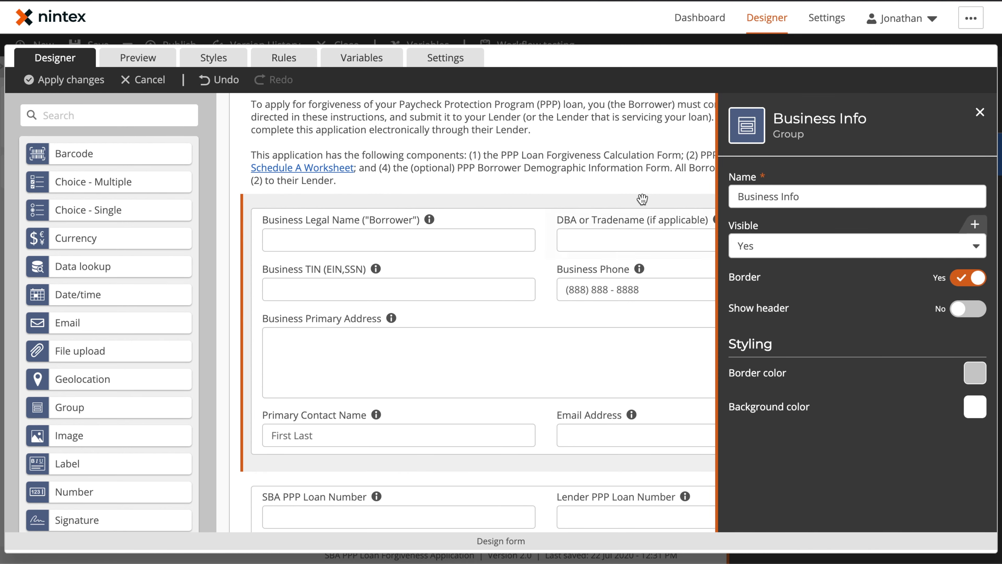
{"action": "scroll", "coordinate": [642, 199], "scroll_direction": "down", "scroll_amount": 5}
{"action": "left_click", "coordinate": [552, 265]}
{"action": "left_click", "coordinate": [551, 264]}
{"action": "scroll", "coordinate": [482, 336], "scroll_direction": "down", "scroll_amount": 5}
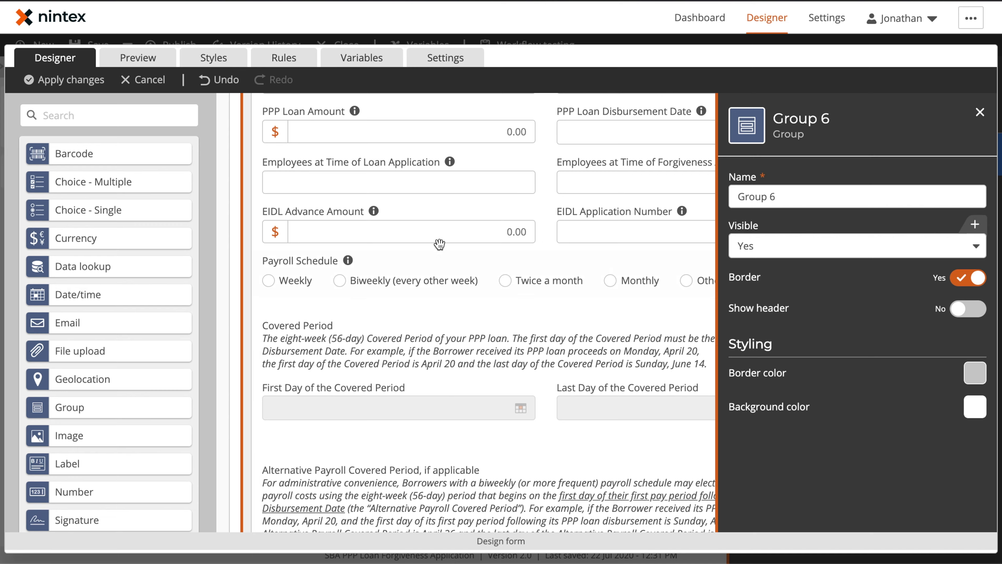
{"action": "scroll", "coordinate": [439, 244], "scroll_direction": "up", "scroll_amount": 2}
{"action": "left_click", "coordinate": [980, 112]}
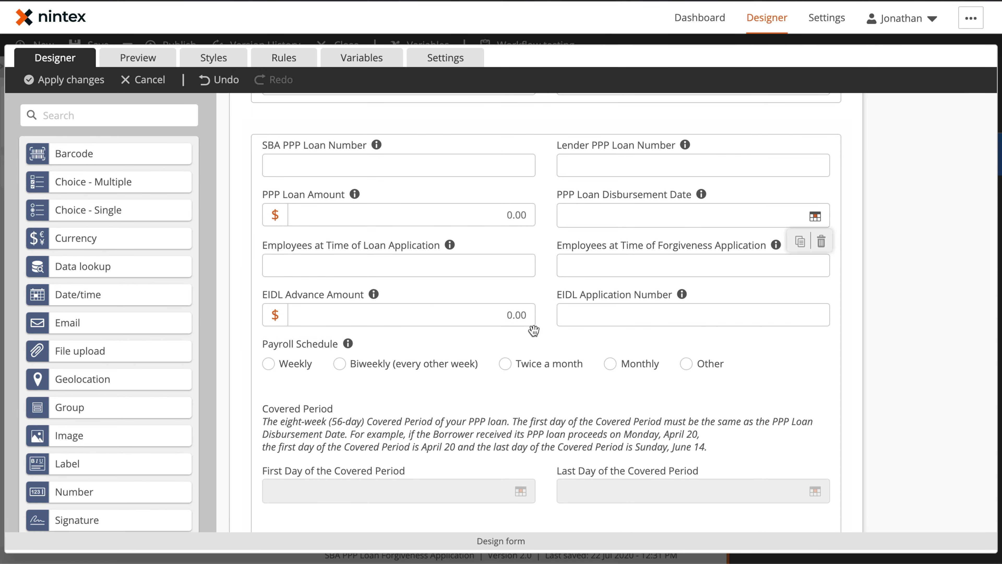
Step: Scroll through the business details, loan amount, payroll schedule and covered period fields
{"action": "scroll", "coordinate": [547, 328], "scroll_direction": "down", "scroll_amount": 7}
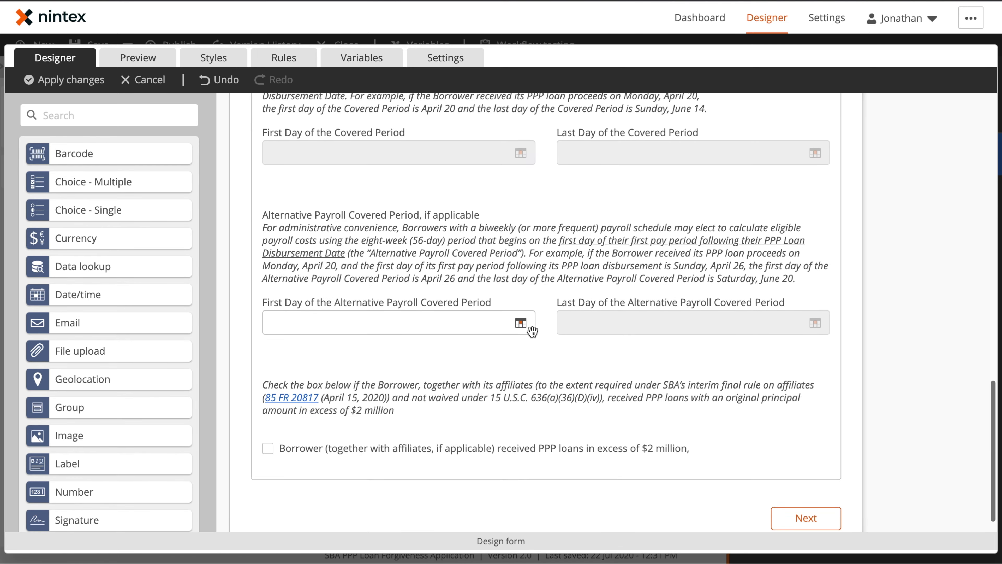
{"action": "scroll", "coordinate": [532, 331], "scroll_direction": "down", "scroll_amount": 1}
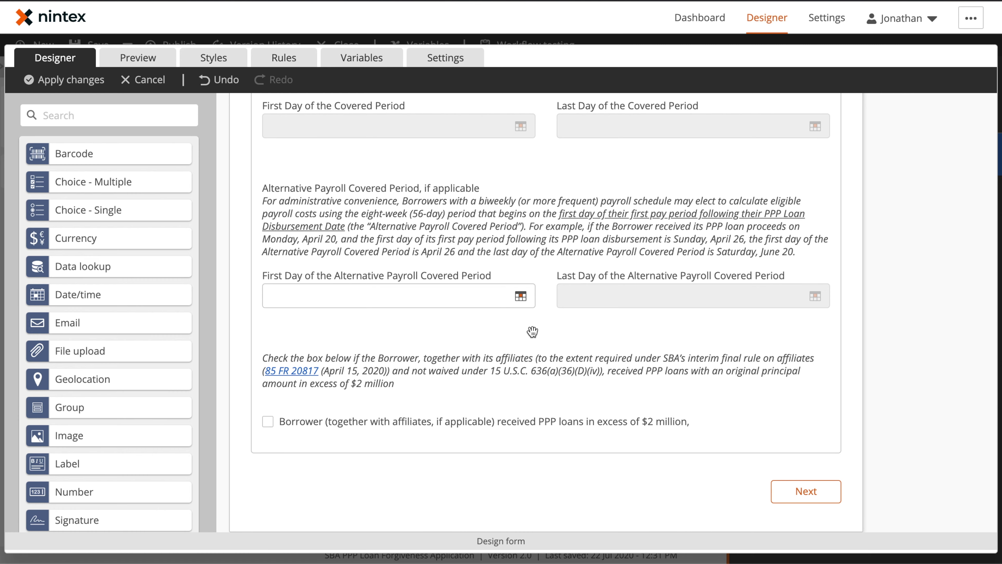
{"action": "scroll", "coordinate": [532, 332], "scroll_direction": "up", "scroll_amount": 9}
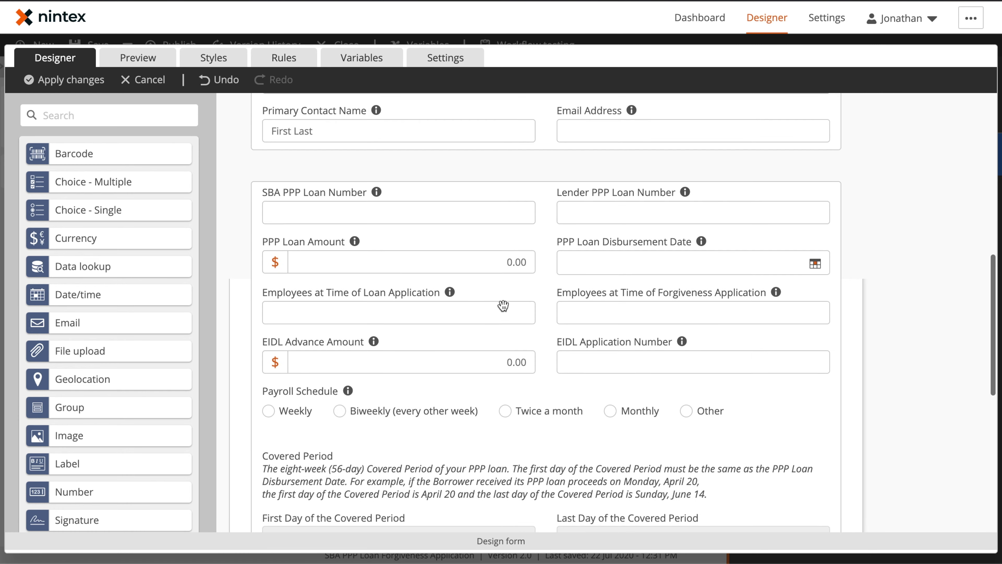
{"action": "scroll", "coordinate": [503, 305], "scroll_direction": "up", "scroll_amount": 1}
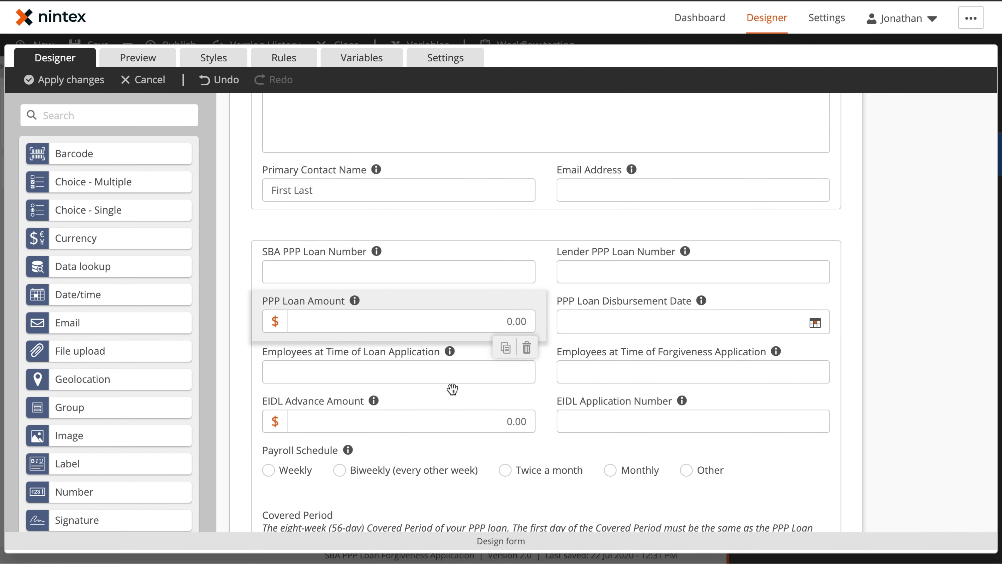
{"action": "scroll", "coordinate": [605, 383], "scroll_direction": "up", "scroll_amount": 10}
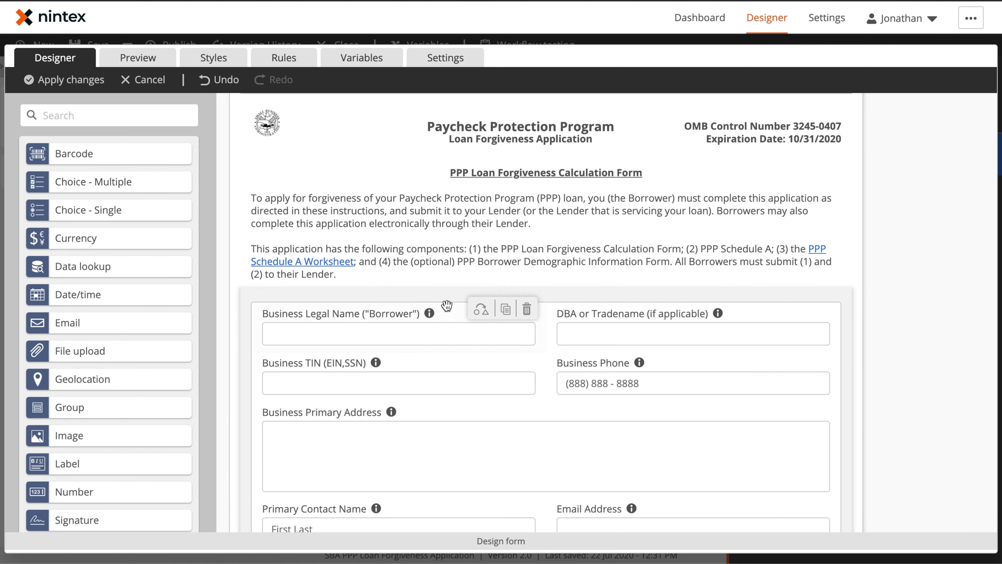
{"action": "scroll", "coordinate": [447, 306], "scroll_direction": "down", "scroll_amount": 4}
Step: In Preview, toggle Payroll Schedule between Weekly, Twice a month and Biweekly, then return to the designer
{"action": "left_click", "coordinate": [151, 54]}
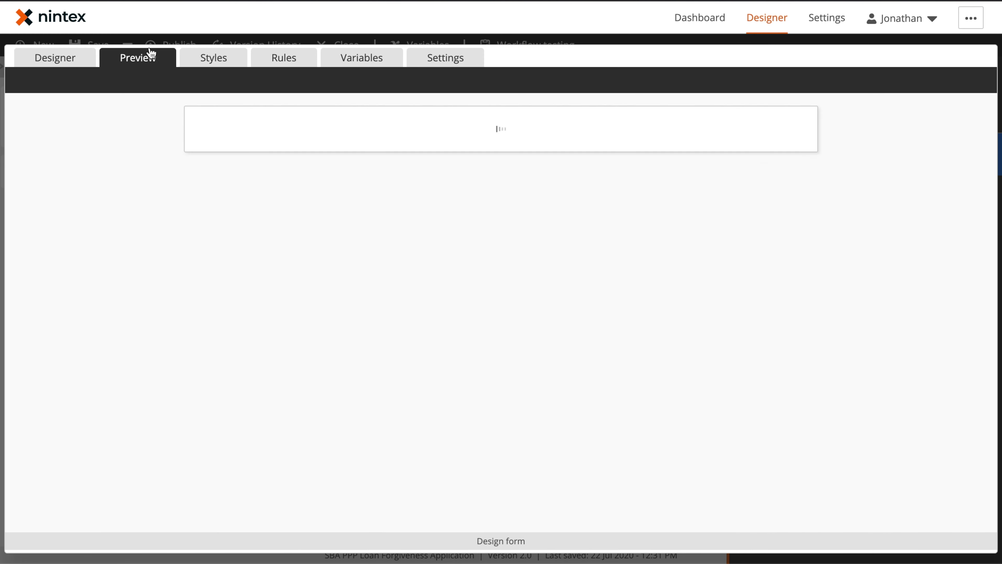
{"action": "scroll", "coordinate": [456, 319], "scroll_direction": "down", "scroll_amount": 10}
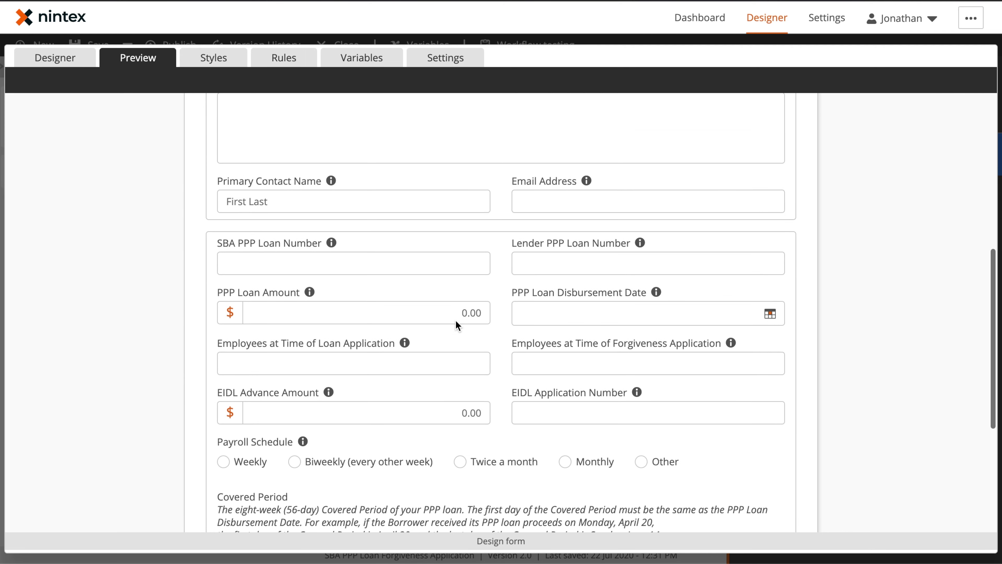
{"action": "left_click", "coordinate": [321, 436]}
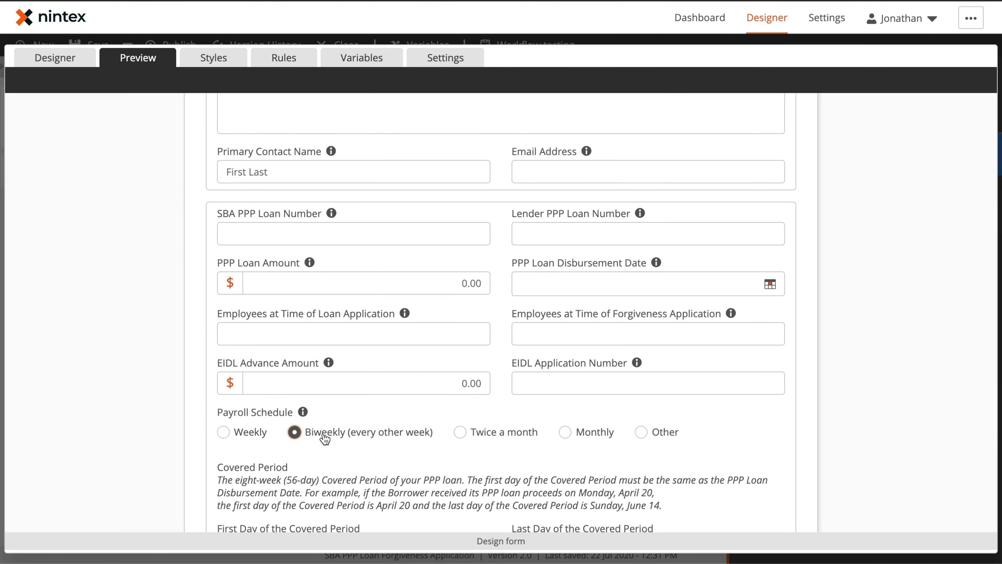
{"action": "scroll", "coordinate": [325, 437], "scroll_direction": "down", "scroll_amount": 4}
{"action": "left_click", "coordinate": [255, 290]}
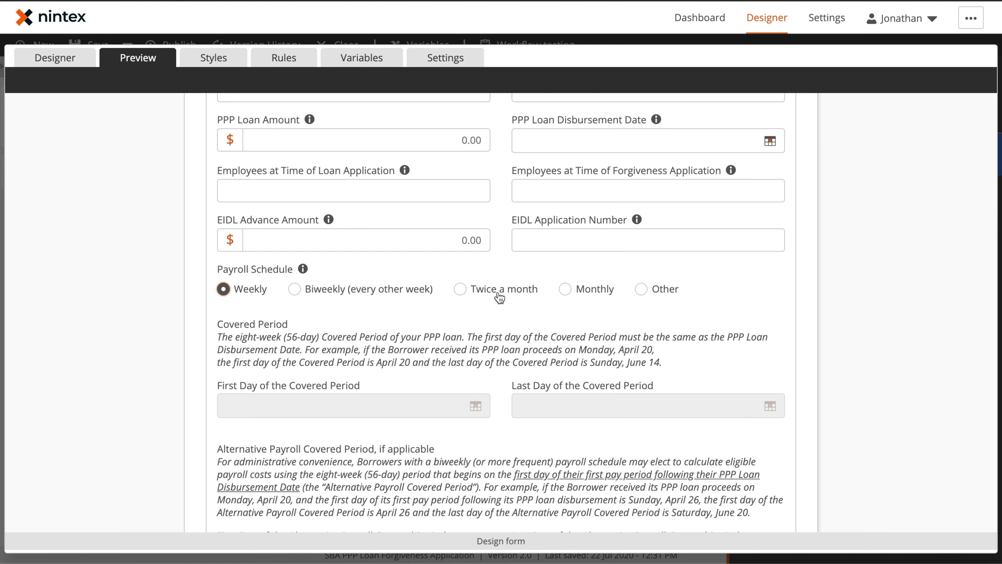
{"action": "left_click", "coordinate": [473, 291]}
{"action": "scroll", "coordinate": [307, 459], "scroll_direction": "down", "scroll_amount": 2}
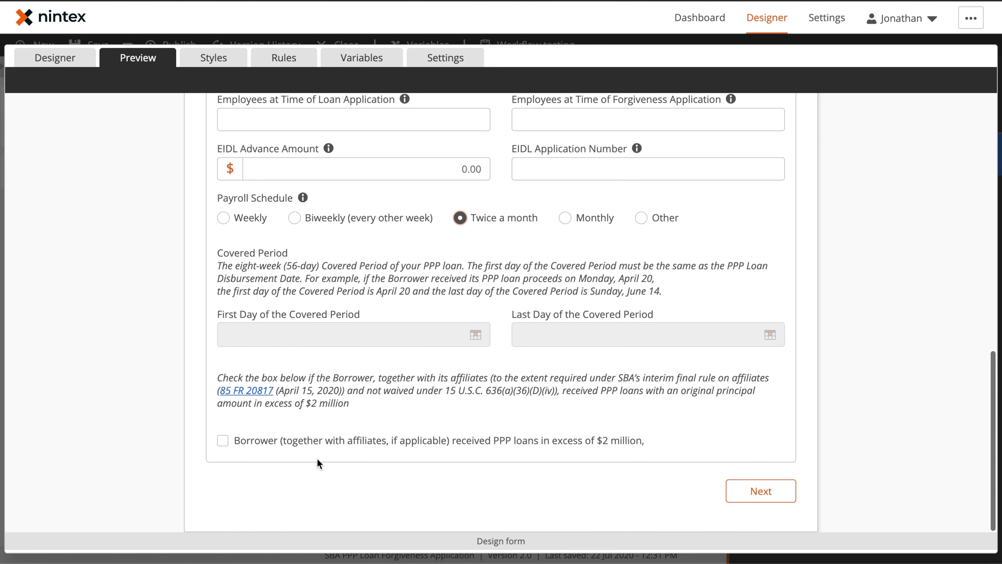
{"action": "left_click", "coordinate": [361, 220]}
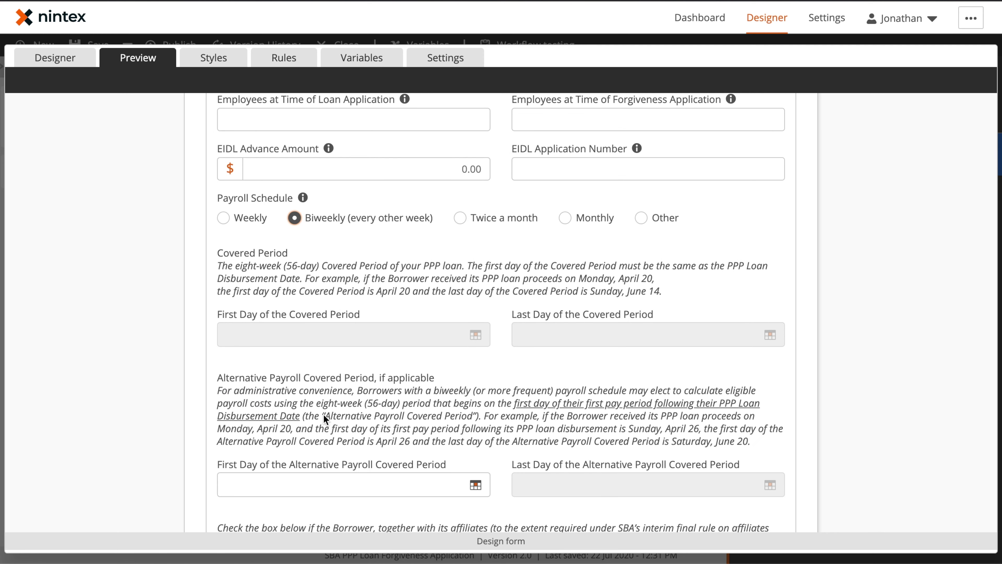
{"action": "scroll", "coordinate": [424, 445], "scroll_direction": "down", "scroll_amount": 3}
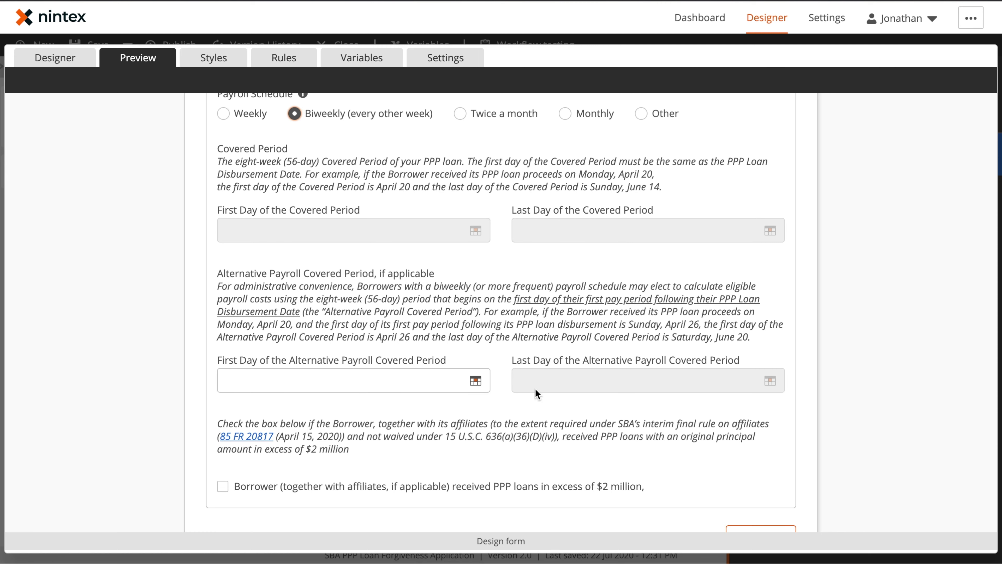
{"action": "left_click", "coordinate": [490, 115]}
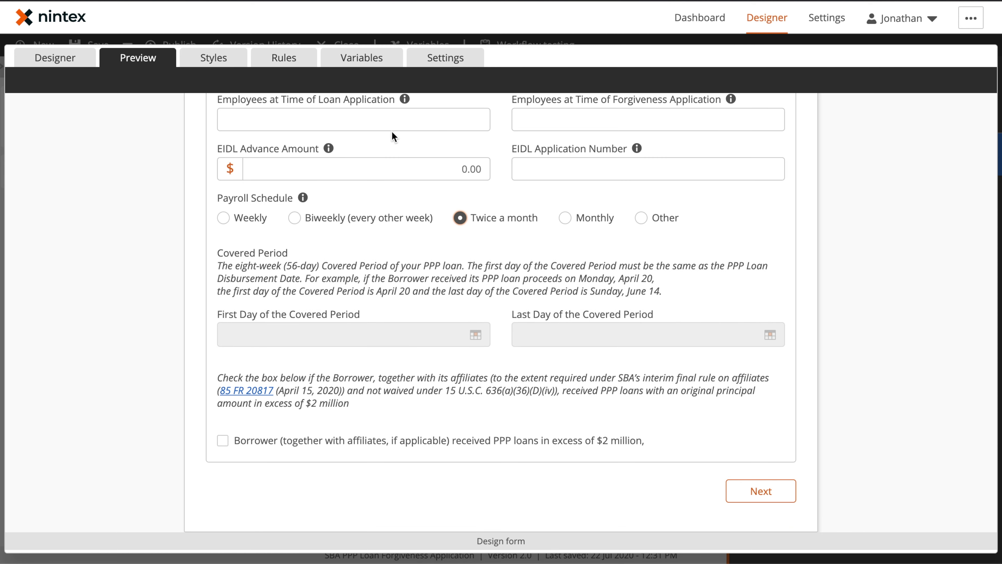
{"action": "left_click", "coordinate": [347, 223]}
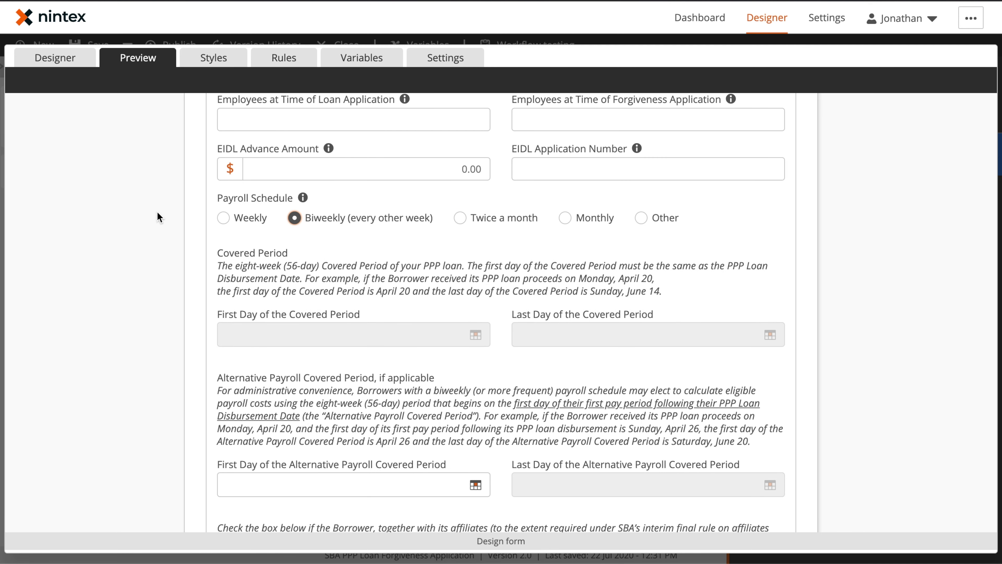
{"action": "left_click", "coordinate": [65, 58]}
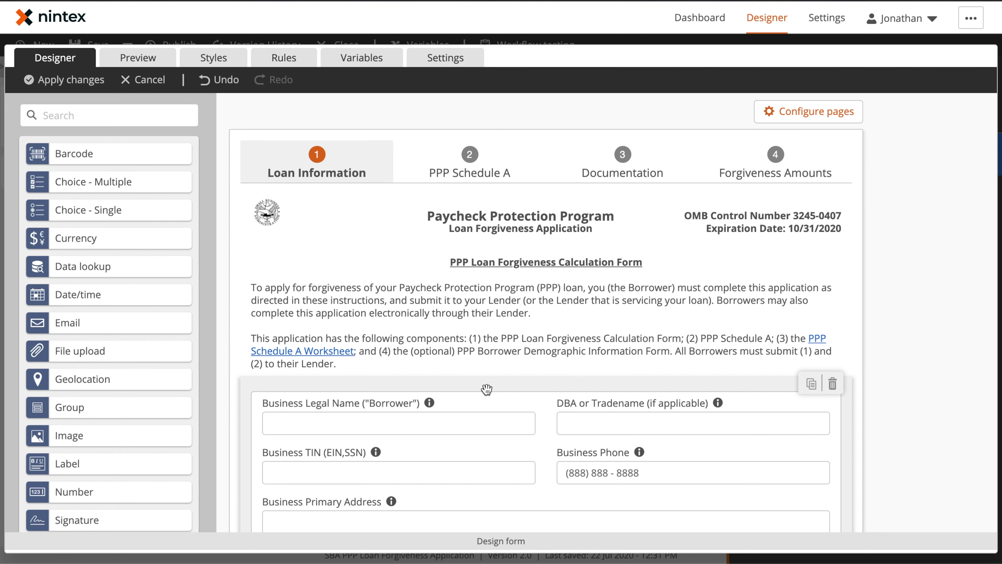
Step: Read the Business Legal Name tooltip text and view it as help text in Preview
{"action": "scroll", "coordinate": [487, 389], "scroll_direction": "down", "scroll_amount": 5}
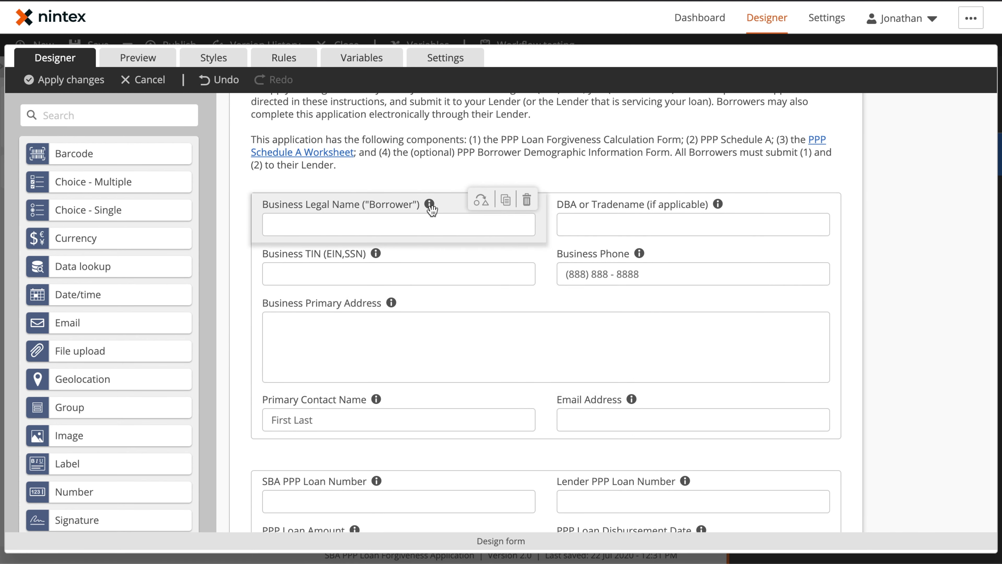
{"action": "left_click", "coordinate": [420, 204]}
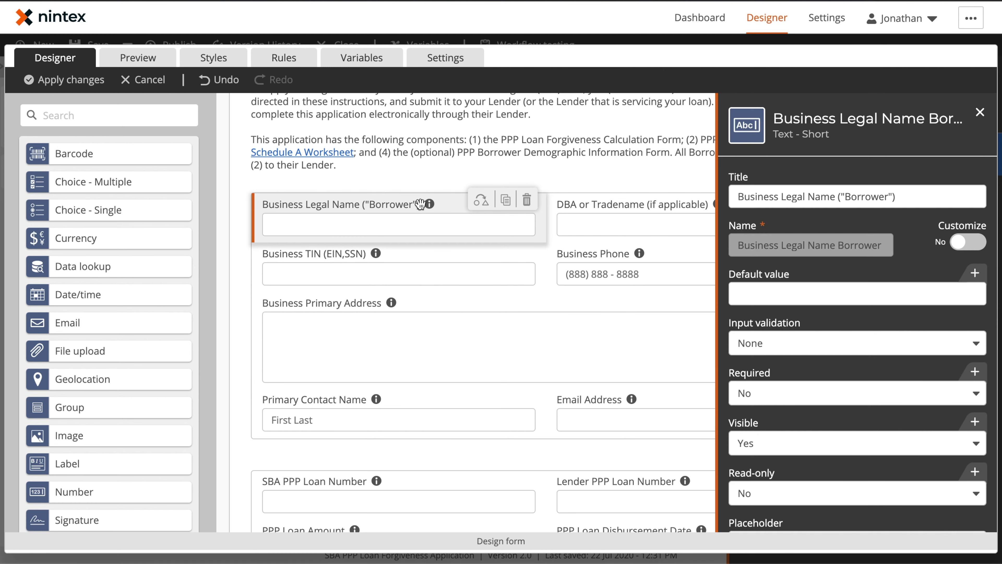
{"action": "scroll", "coordinate": [823, 331], "scroll_direction": "down", "scroll_amount": 5}
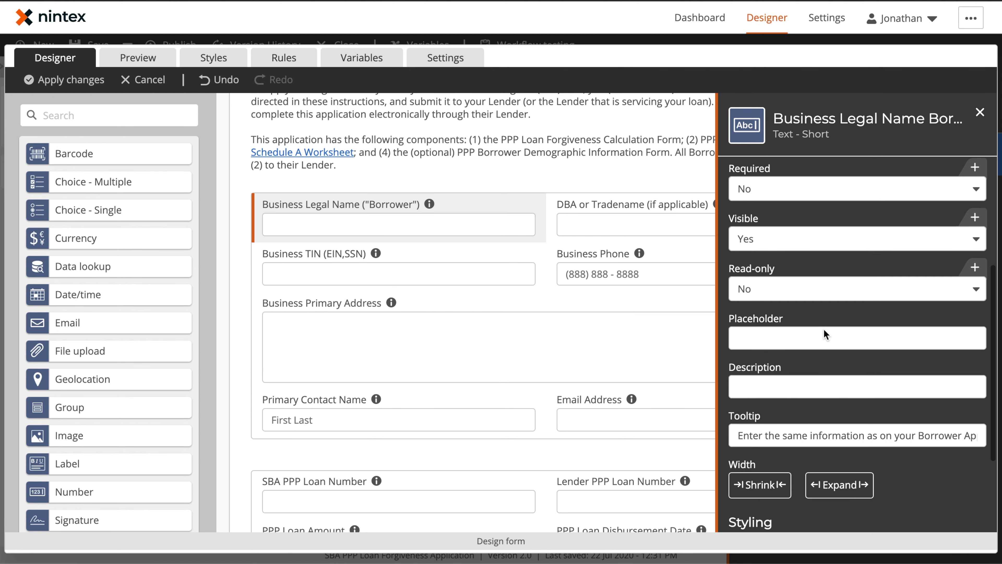
{"action": "left_click_drag", "start_coordinate": [738, 435], "coordinate": [996, 452]}
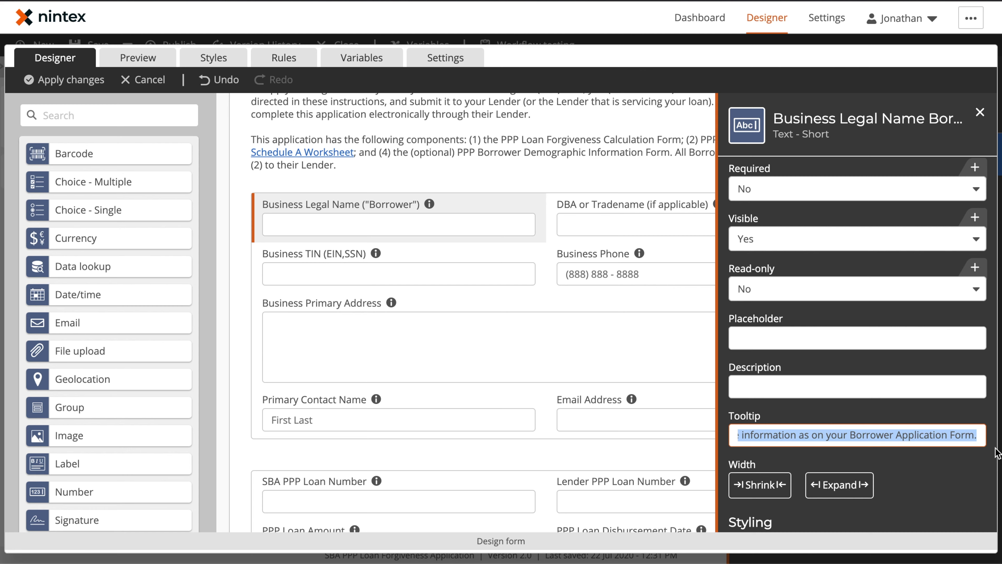
{"action": "left_click", "coordinate": [962, 478]}
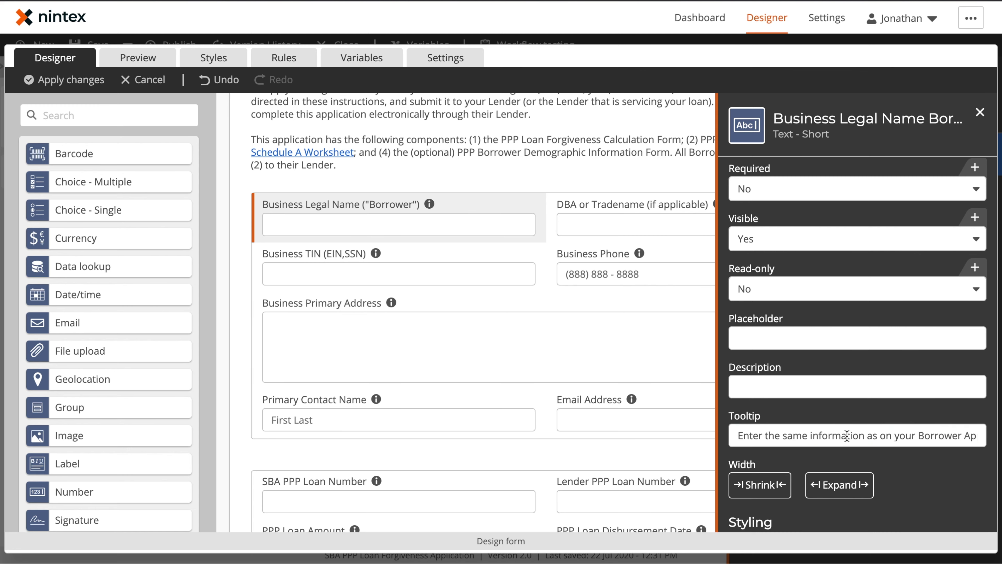
{"action": "left_click", "coordinate": [147, 56]}
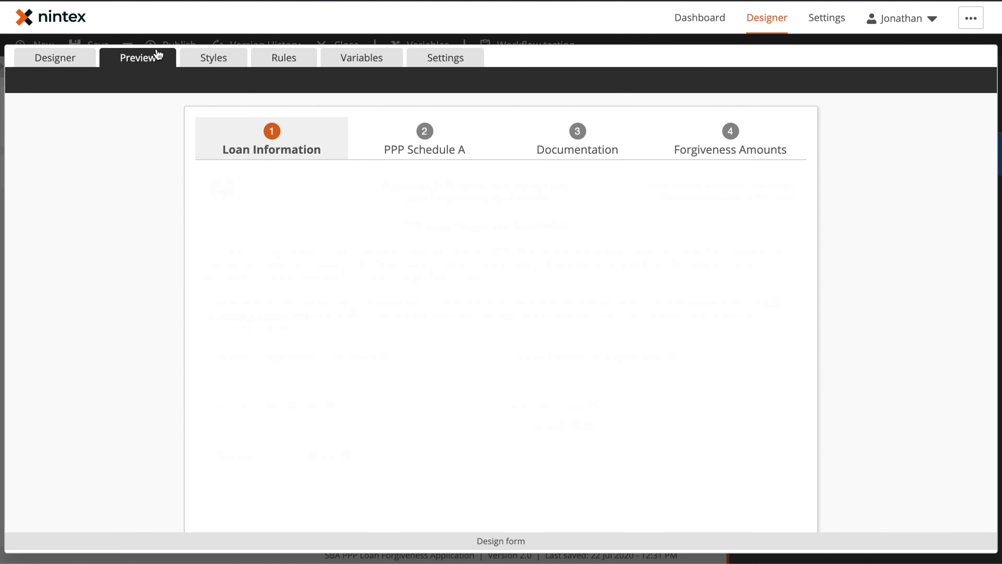
{"action": "mouse_move", "coordinate": [384, 358]}
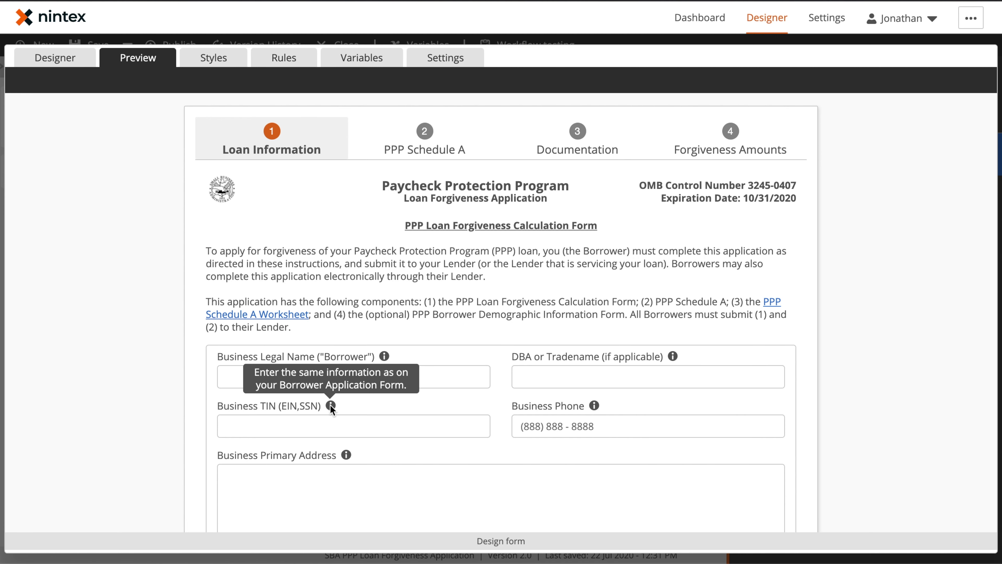
Step: Back in the designer, open and then close the Primary Contact Name field settings
{"action": "mouse_move", "coordinate": [346, 454]}
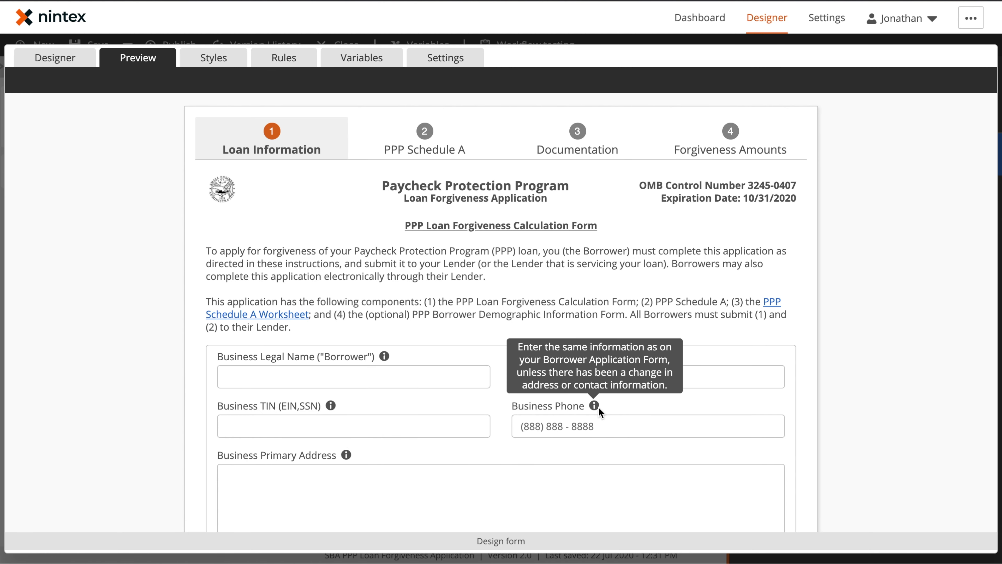
{"action": "mouse_move", "coordinate": [673, 356]}
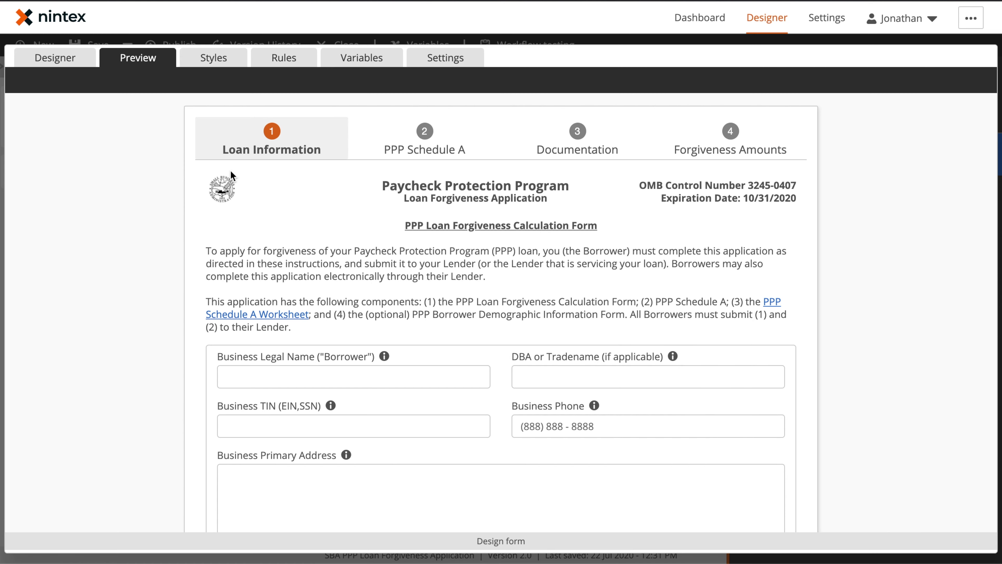
{"action": "left_click", "coordinate": [57, 59]}
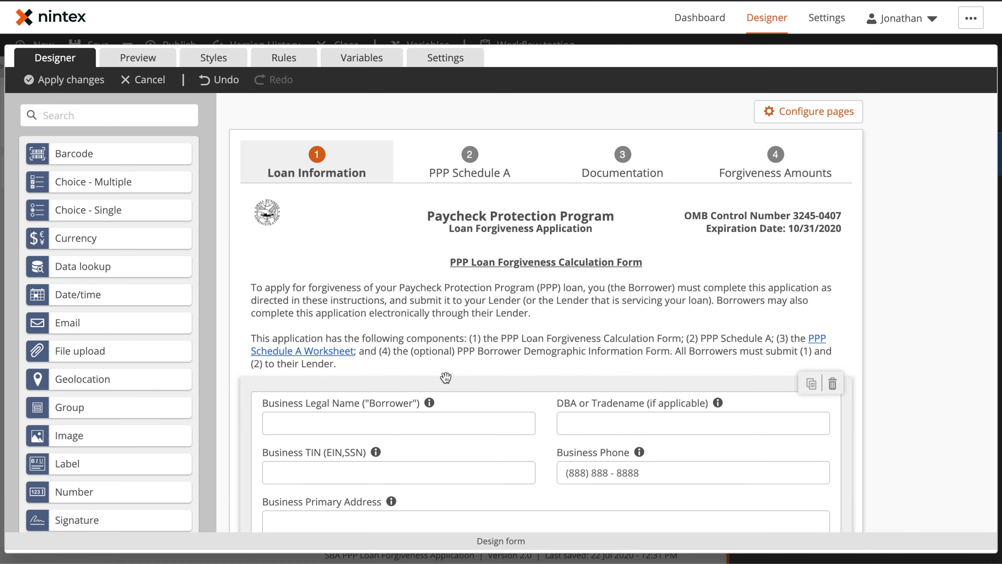
{"action": "scroll", "coordinate": [442, 375], "scroll_direction": "down", "scroll_amount": 4}
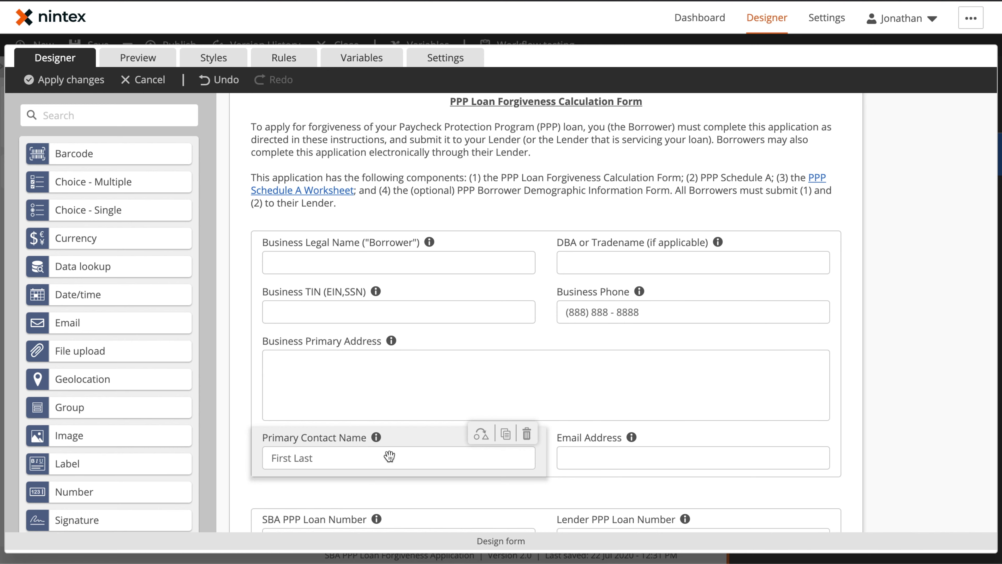
{"action": "left_click", "coordinate": [352, 454]}
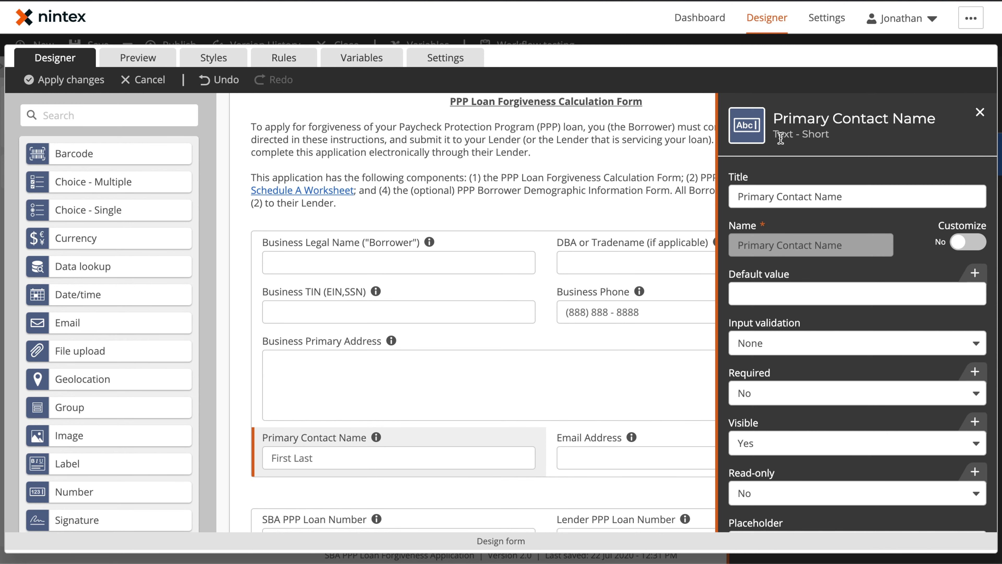
{"action": "scroll", "coordinate": [99, 476], "scroll_direction": "down", "scroll_amount": 3}
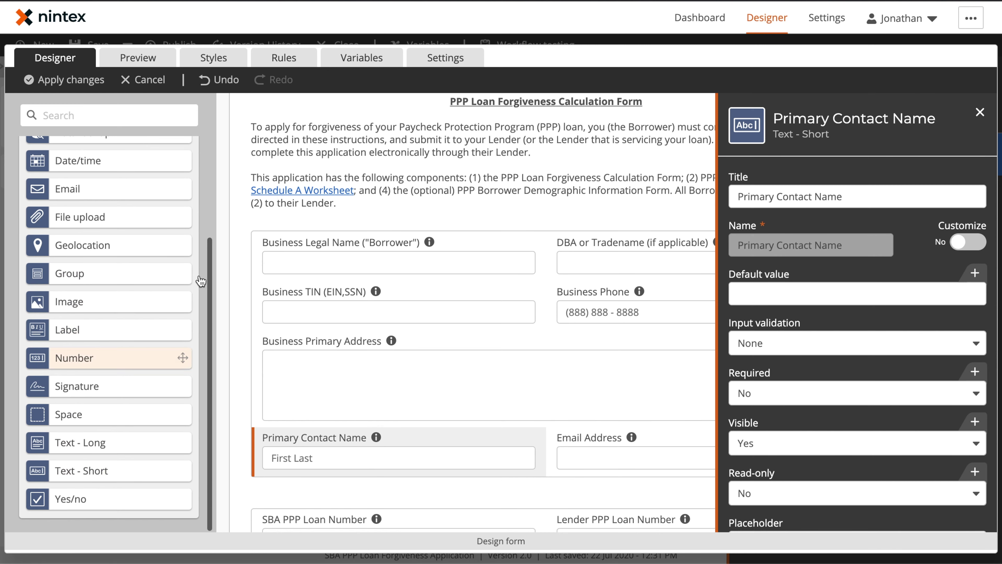
{"action": "left_click", "coordinate": [93, 471]}
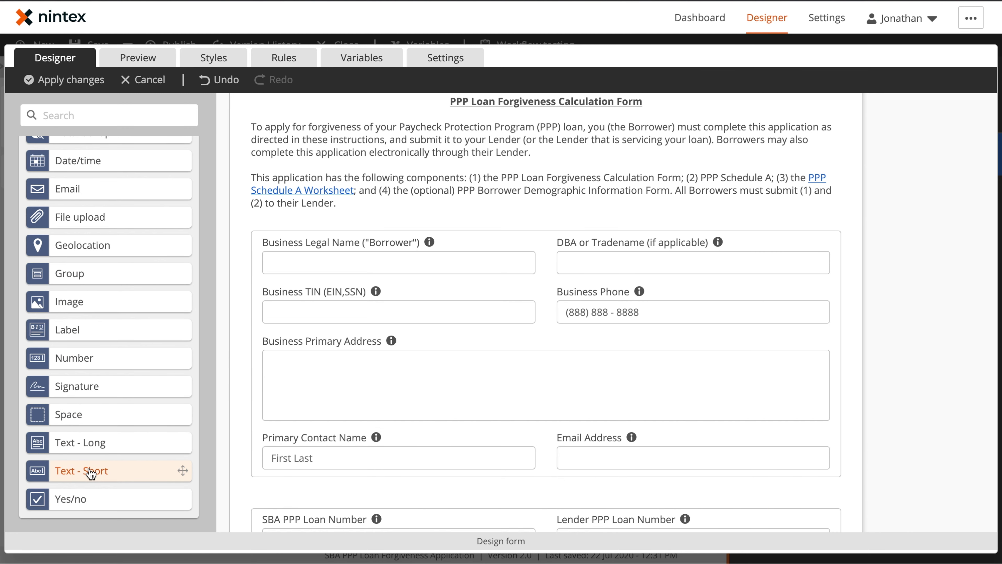
Step: Remove a stray short text field and replace Primary Contact Name's 'First Last' placeholder with a sample name
{"action": "left_click_drag", "start_coordinate": [82, 480], "coordinate": [551, 322]}
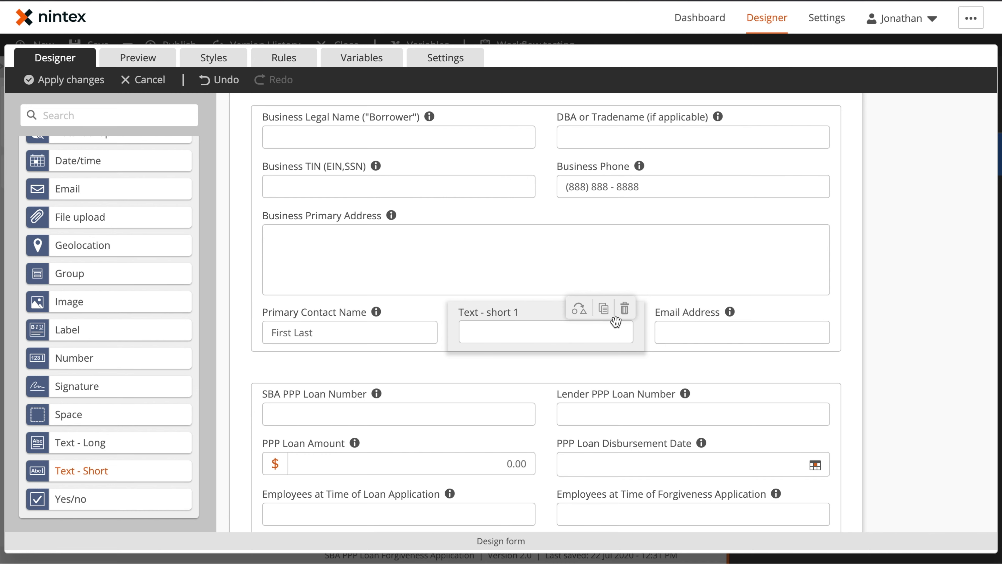
{"action": "left_click", "coordinate": [625, 308]}
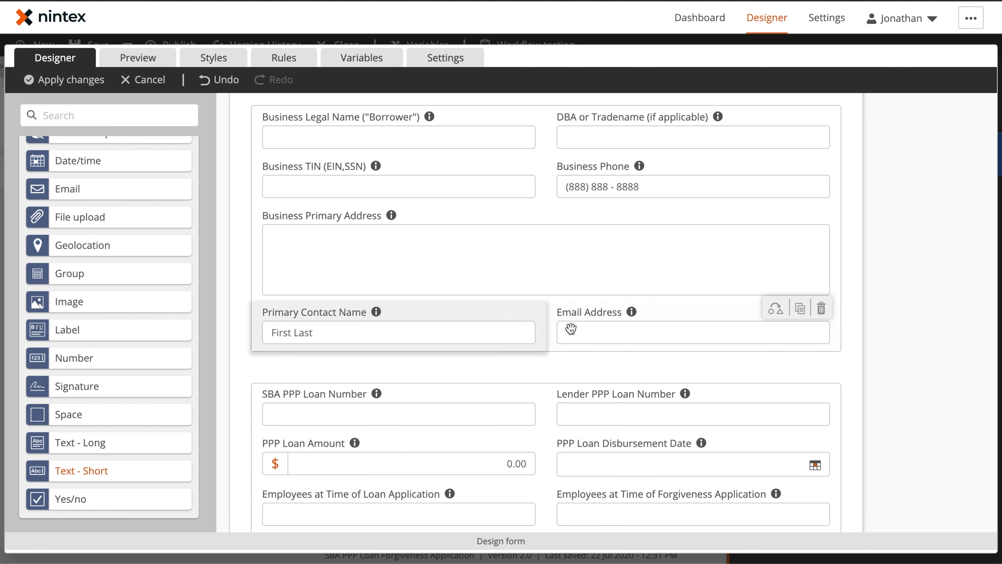
{"action": "left_click", "coordinate": [408, 333]}
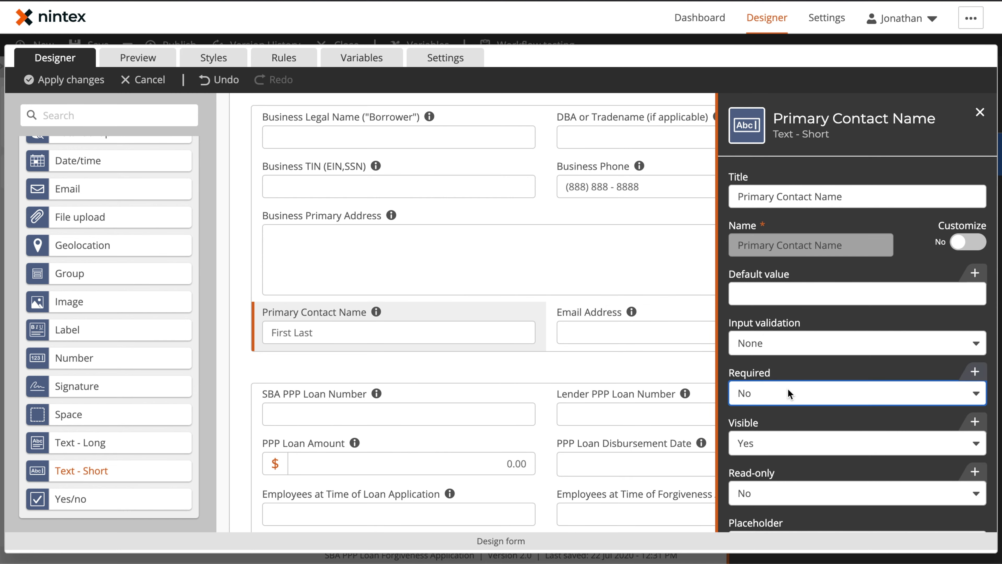
{"action": "scroll", "coordinate": [787, 387], "scroll_direction": "down", "scroll_amount": 4}
{"action": "left_click_drag", "start_coordinate": [787, 406], "coordinate": [734, 405]}
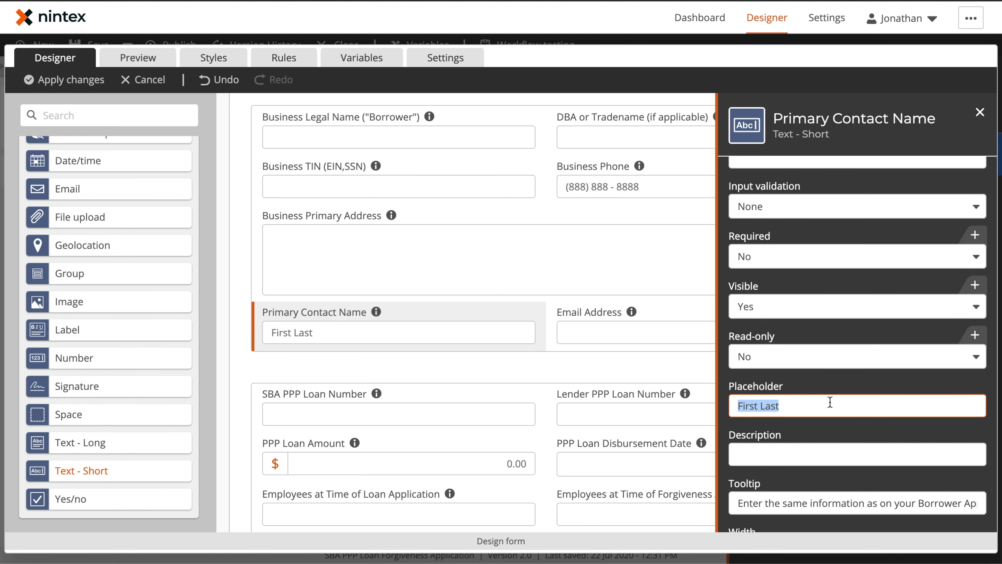
{"action": "type", "text": "Ji"}
{"action": "left_click", "coordinate": [895, 183]}
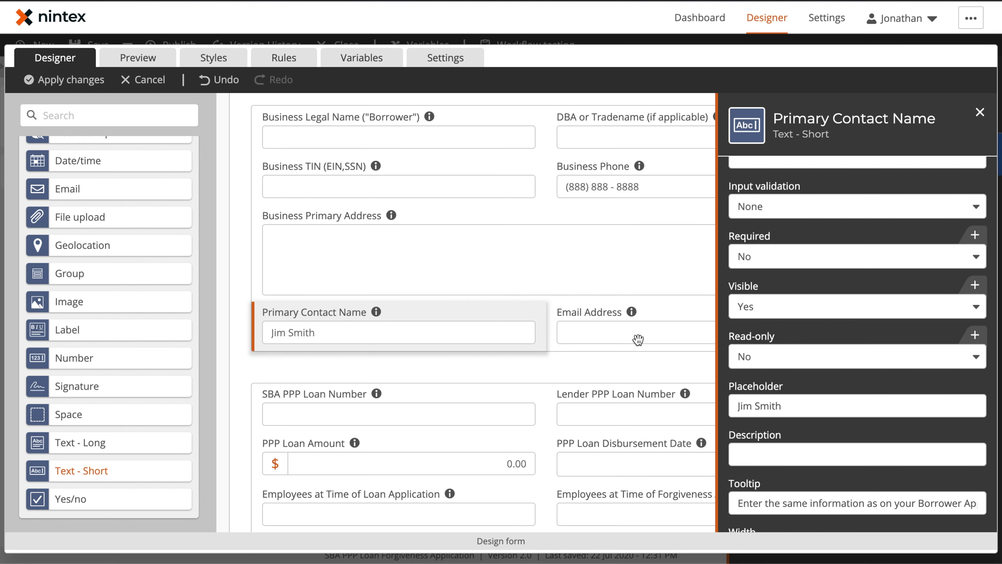
{"action": "key", "text": "Escape"}
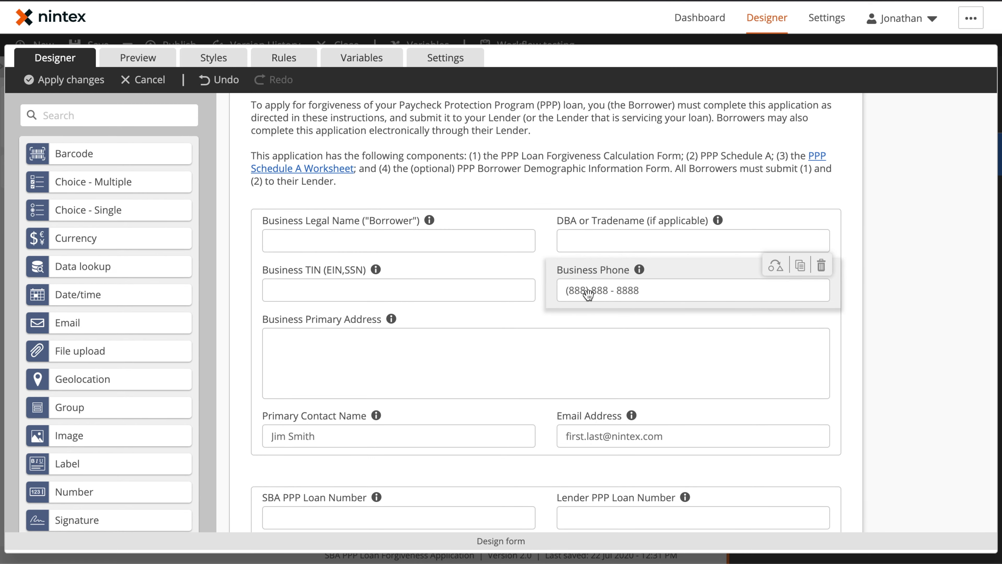
{"action": "left_click", "coordinate": [597, 293]}
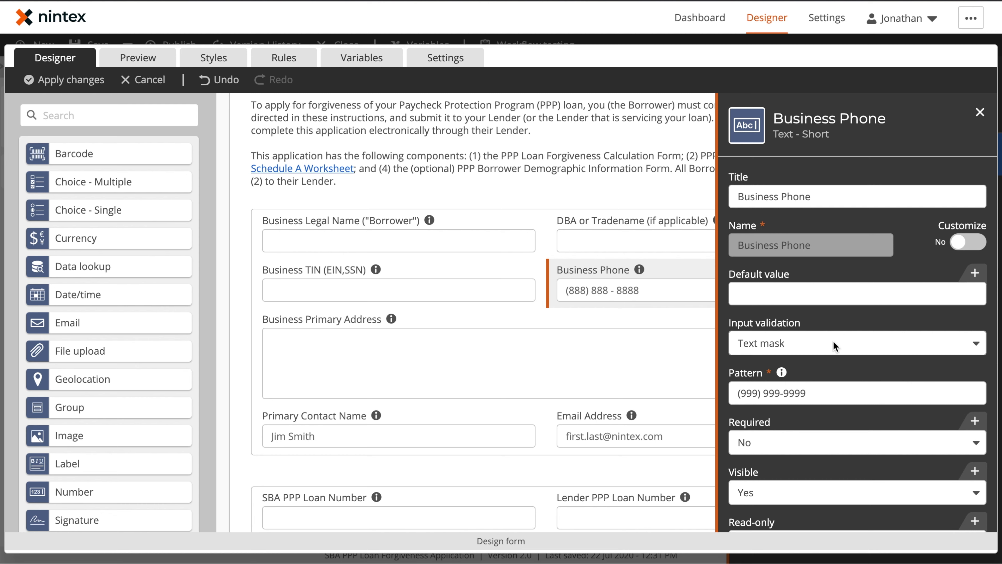
{"action": "left_click", "coordinate": [812, 339]}
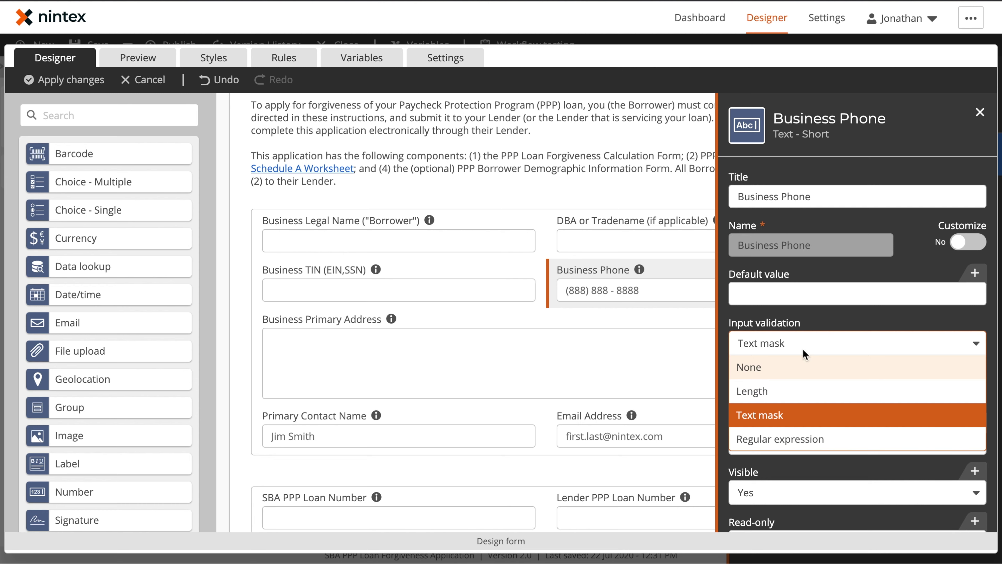
{"action": "left_click", "coordinate": [797, 314]}
{"action": "left_click", "coordinate": [798, 394]}
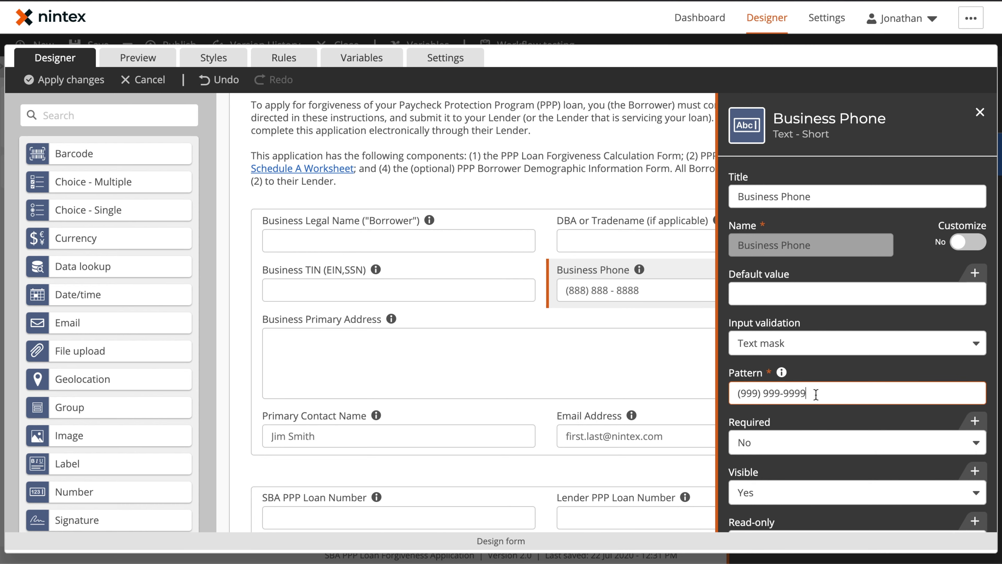
{"action": "left_click_drag", "start_coordinate": [816, 394], "coordinate": [731, 392]}
{"action": "left_click", "coordinate": [752, 393]}
{"action": "left_click", "coordinate": [781, 374]}
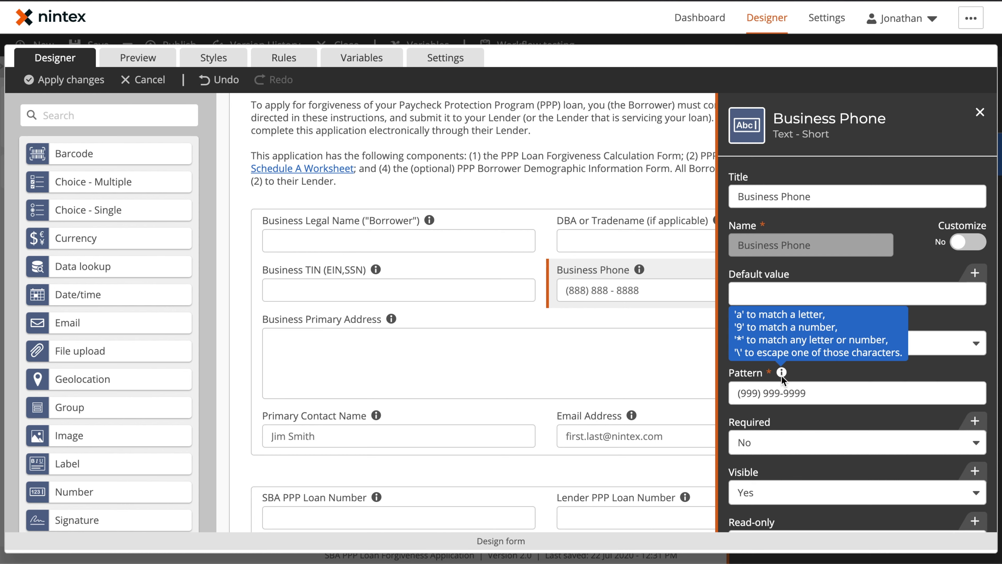
{"action": "left_click", "coordinate": [612, 431]}
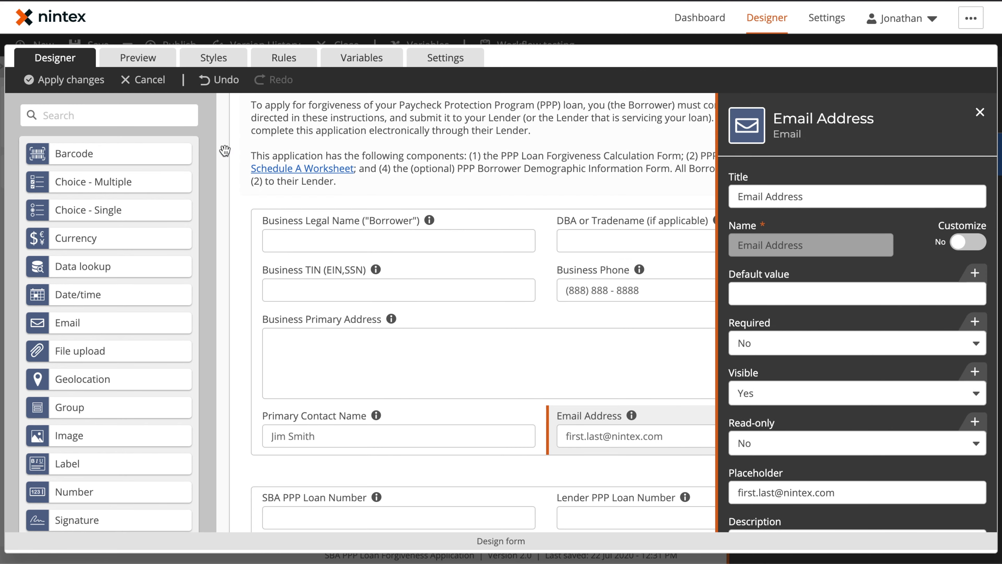
{"action": "left_click", "coordinate": [138, 58]}
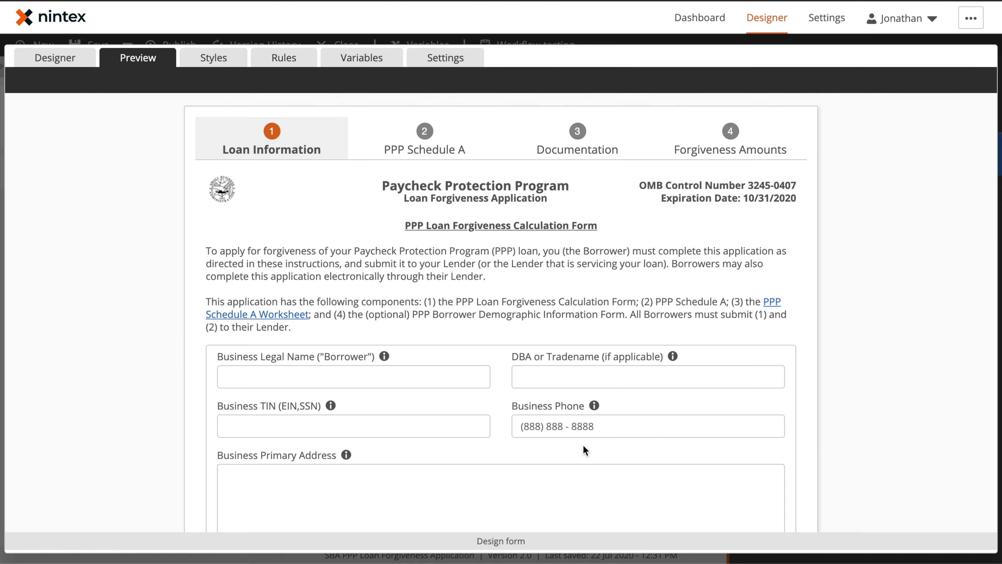
Step: Enter a test e-mail address in the preview's Email Address field and go back to the designer
{"action": "scroll", "coordinate": [586, 447], "scroll_direction": "down", "scroll_amount": 5}
{"action": "left_click", "coordinate": [576, 355]}
{"action": "left_click", "coordinate": [55, 57]}
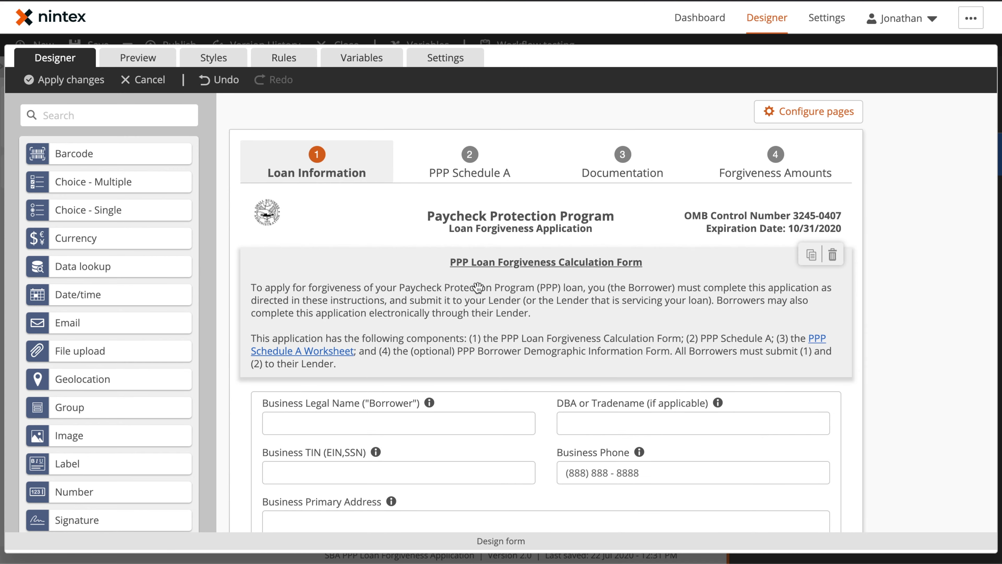
Step: Reset PPP Loan Amount's currency to United States, then select the Disbursement Date and Payroll Schedule fields
{"action": "scroll", "coordinate": [476, 286], "scroll_direction": "down", "scroll_amount": 6}
{"action": "scroll", "coordinate": [476, 286], "scroll_direction": "down", "scroll_amount": 5}
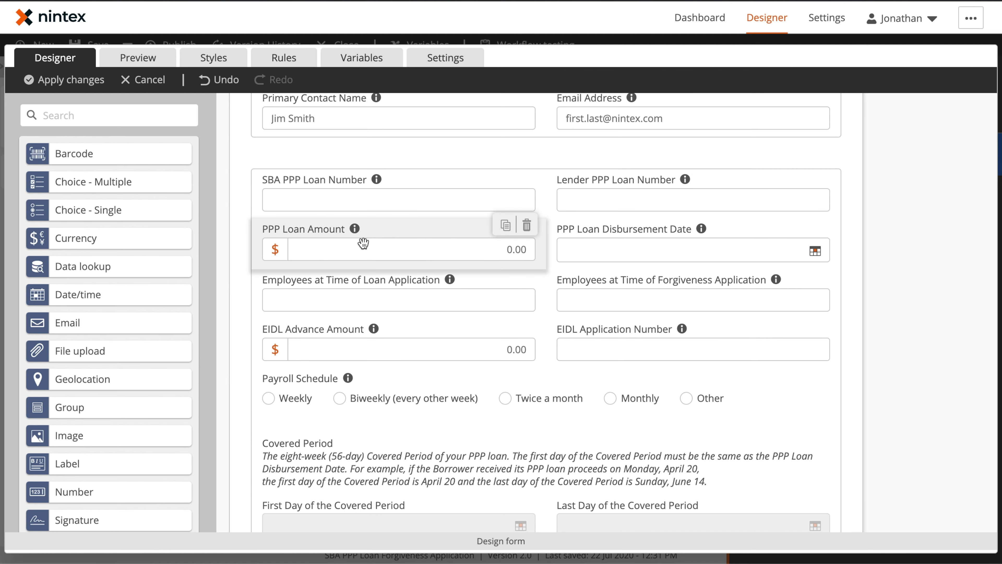
{"action": "left_click", "coordinate": [297, 248]}
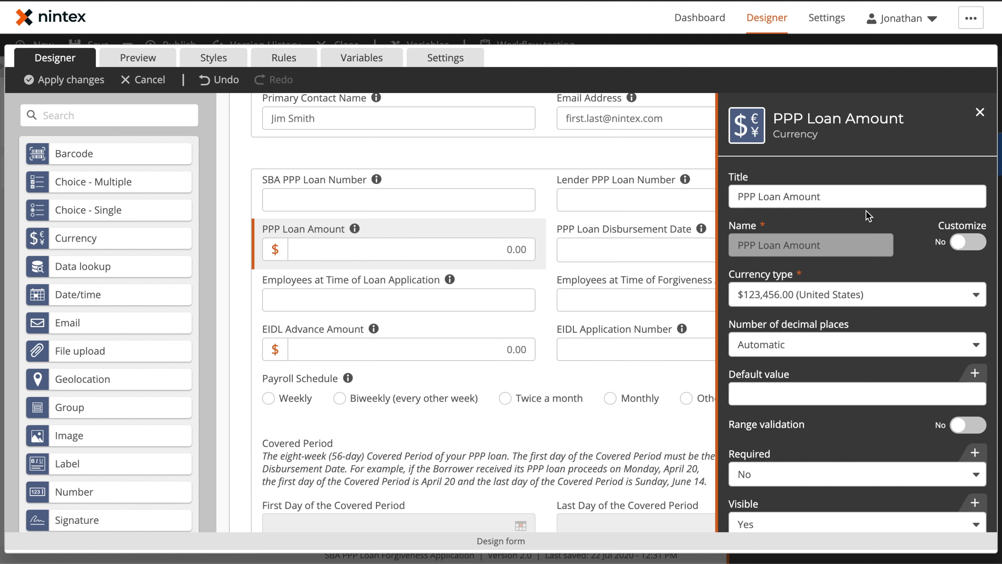
{"action": "left_click", "coordinate": [843, 305]}
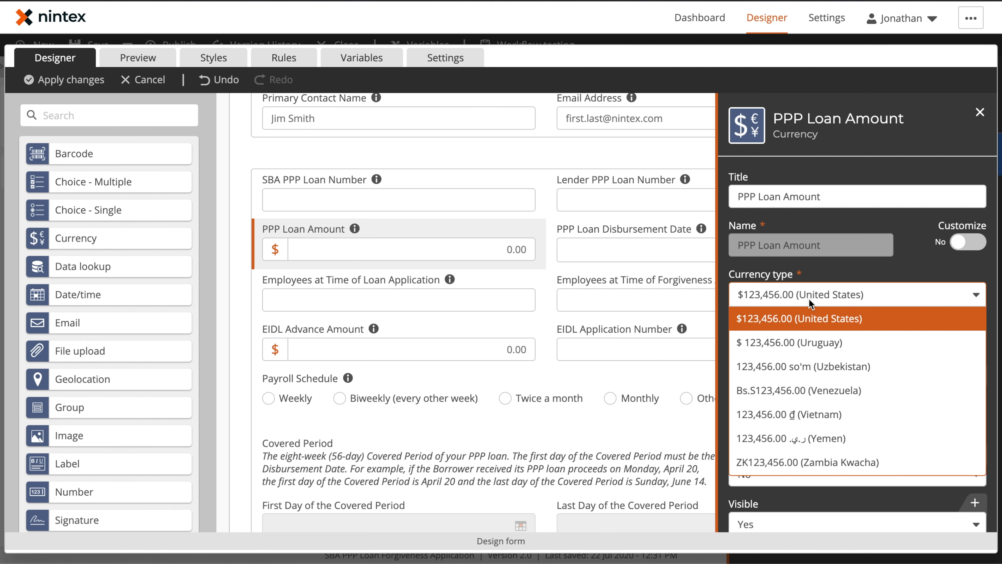
{"action": "left_click", "coordinate": [824, 343]}
{"action": "scroll", "coordinate": [856, 353], "scroll_direction": "down", "scroll_amount": 2}
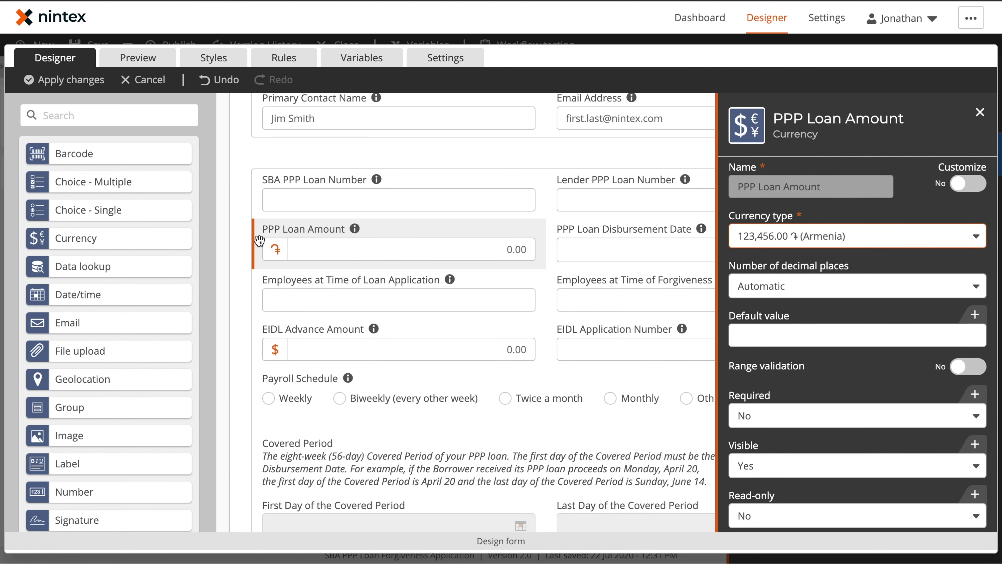
{"action": "left_click", "coordinate": [856, 236]}
{"action": "type", "text": "united"}
{"action": "left_click", "coordinate": [866, 314]}
{"action": "left_click", "coordinate": [980, 112]}
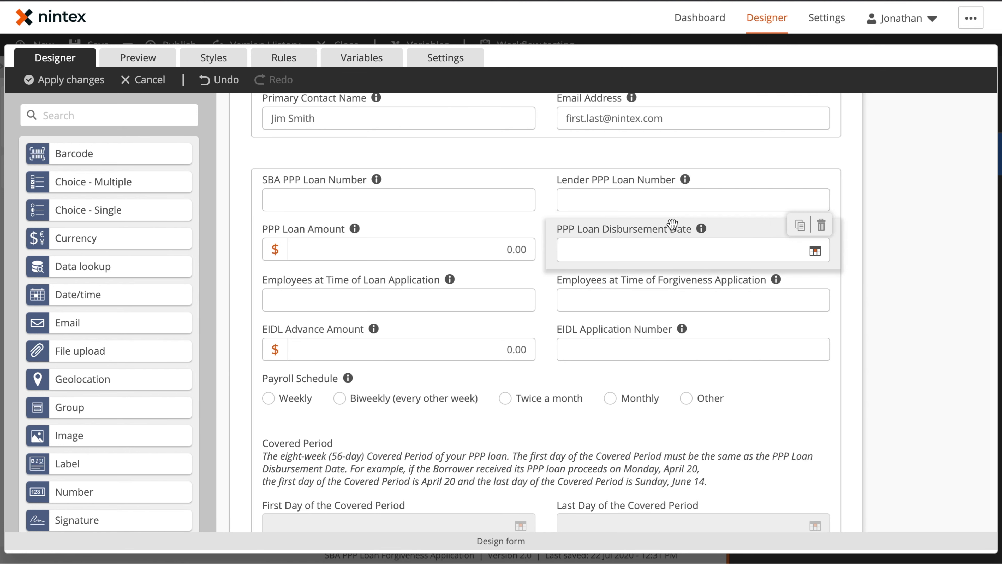
{"action": "left_click", "coordinate": [671, 227]}
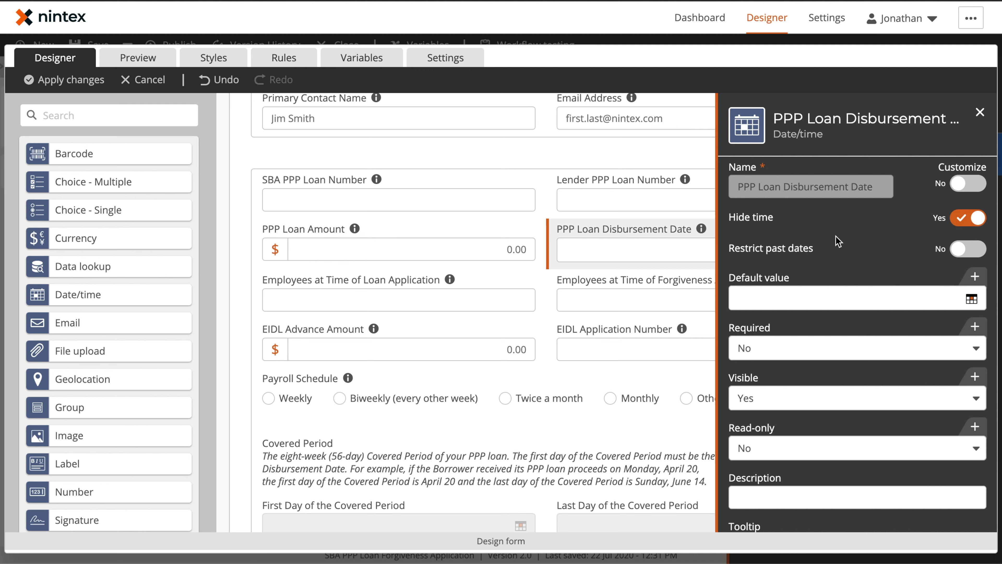
{"action": "left_click", "coordinate": [405, 396]}
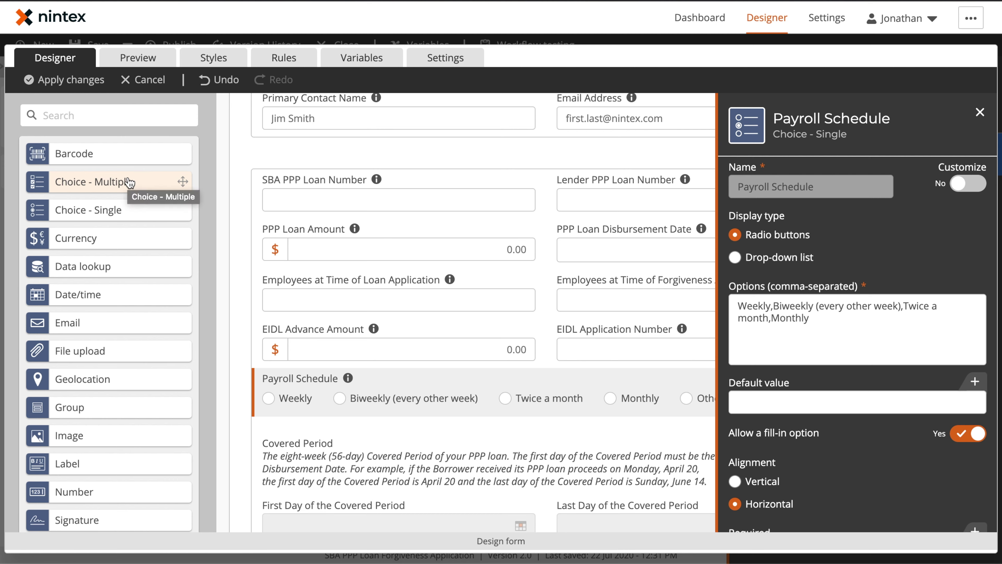
Step: Show Payroll Schedule as a Drop-down list with a 'Please select' prompt and preview it
{"action": "left_click", "coordinate": [778, 263]}
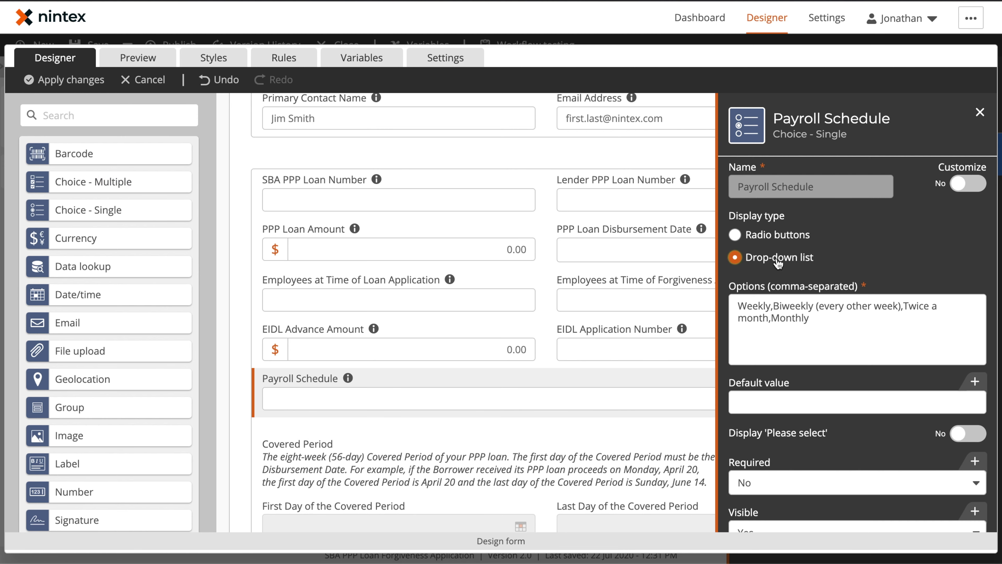
{"action": "left_click", "coordinate": [779, 235]}
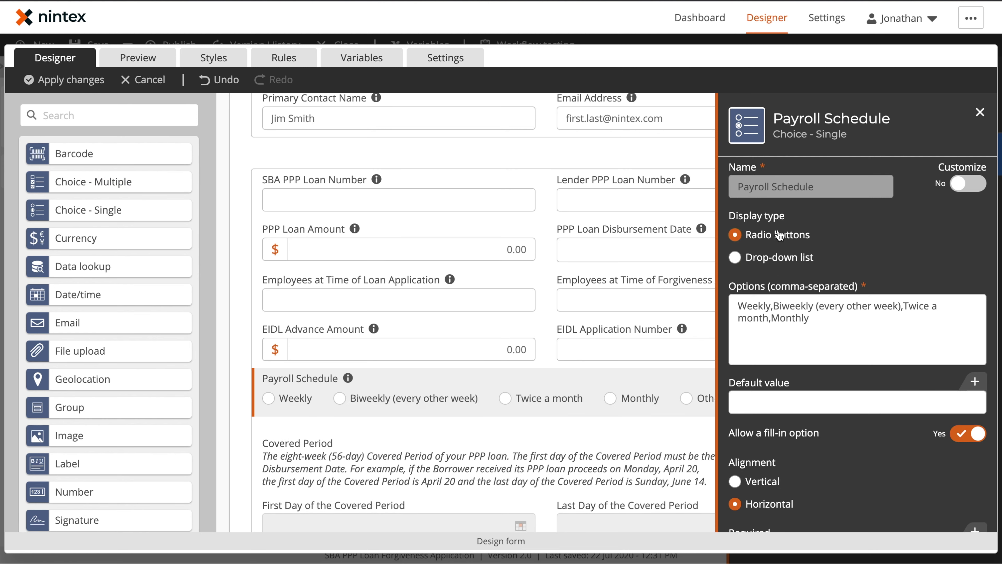
{"action": "left_click", "coordinate": [775, 260]}
{"action": "left_click", "coordinate": [974, 434]}
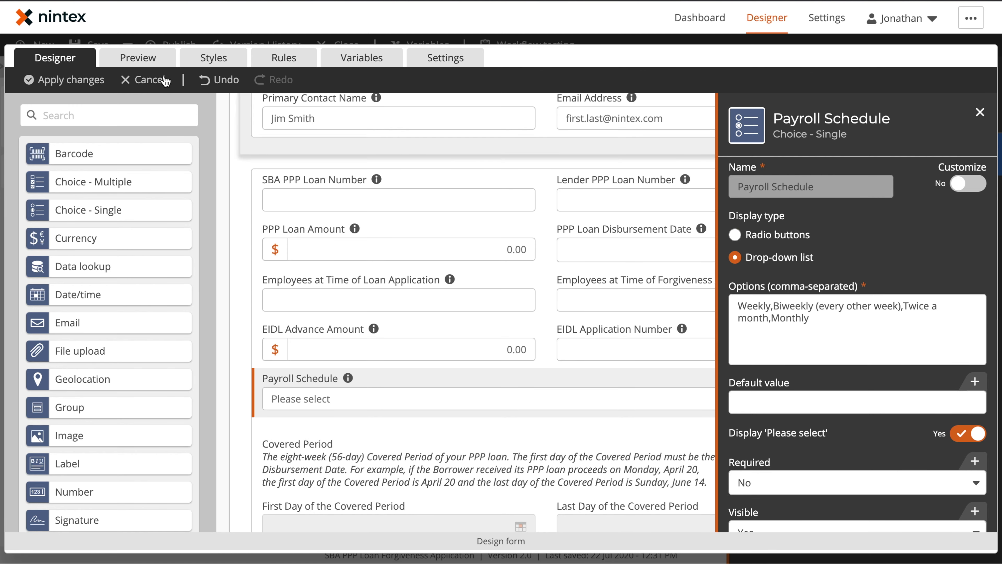
{"action": "left_click", "coordinate": [137, 57]}
{"action": "left_click_drag", "start_coordinate": [385, 149], "coordinate": [317, 264]}
Step: In Preview, choose Biweekly and then Twice a month from the Payroll Schedule drop-down
{"action": "scroll", "coordinate": [317, 264], "scroll_direction": "down", "scroll_amount": 12}
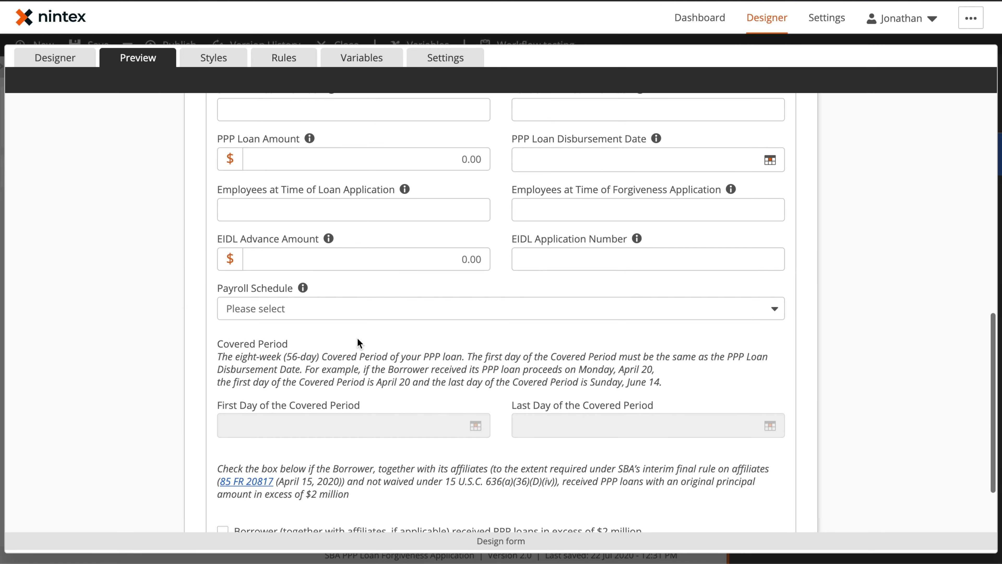
{"action": "left_click", "coordinate": [344, 304]}
{"action": "left_click", "coordinate": [321, 340]}
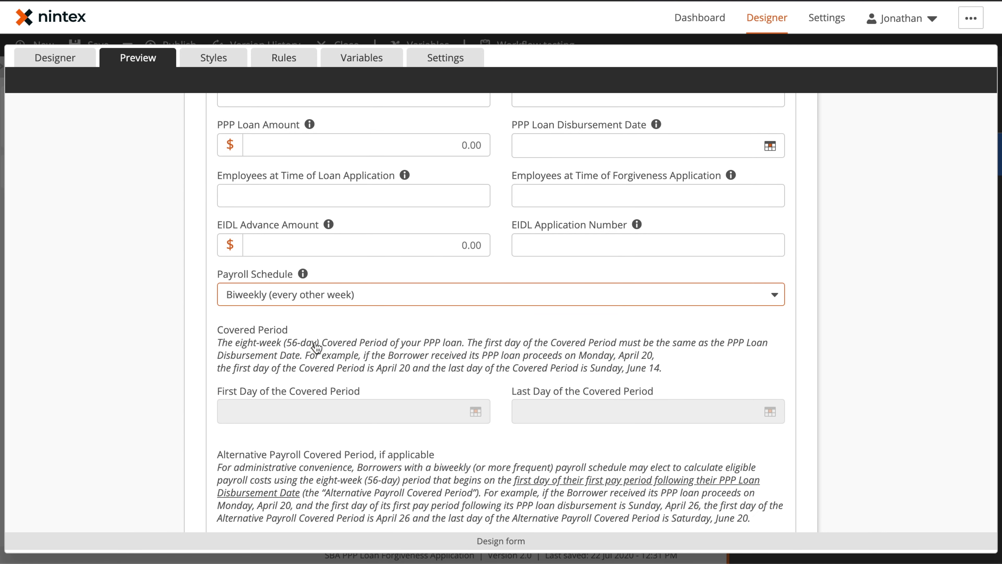
{"action": "left_click", "coordinate": [332, 306]}
{"action": "left_click", "coordinate": [313, 362]}
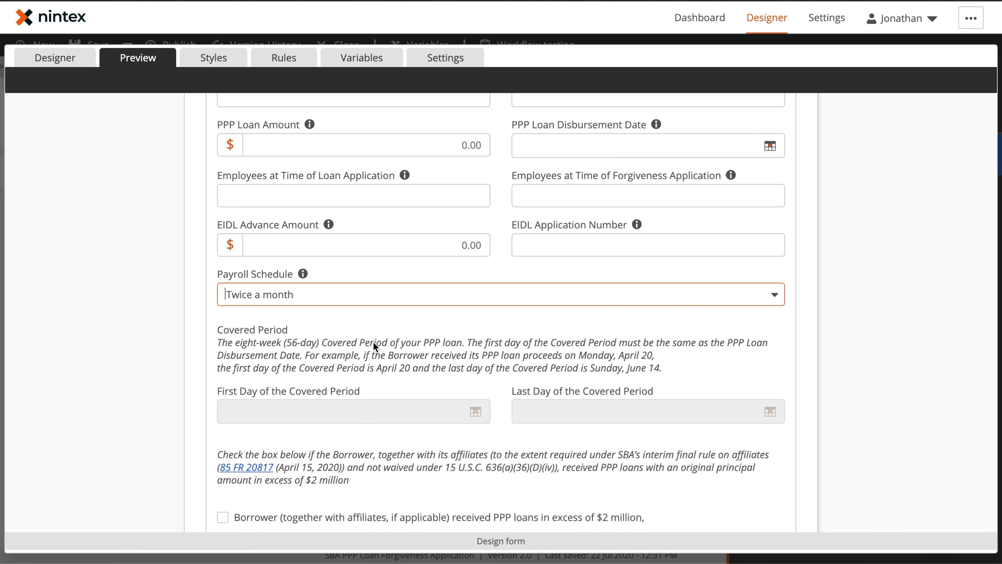
{"action": "scroll", "coordinate": [374, 346], "scroll_direction": "down", "scroll_amount": 2}
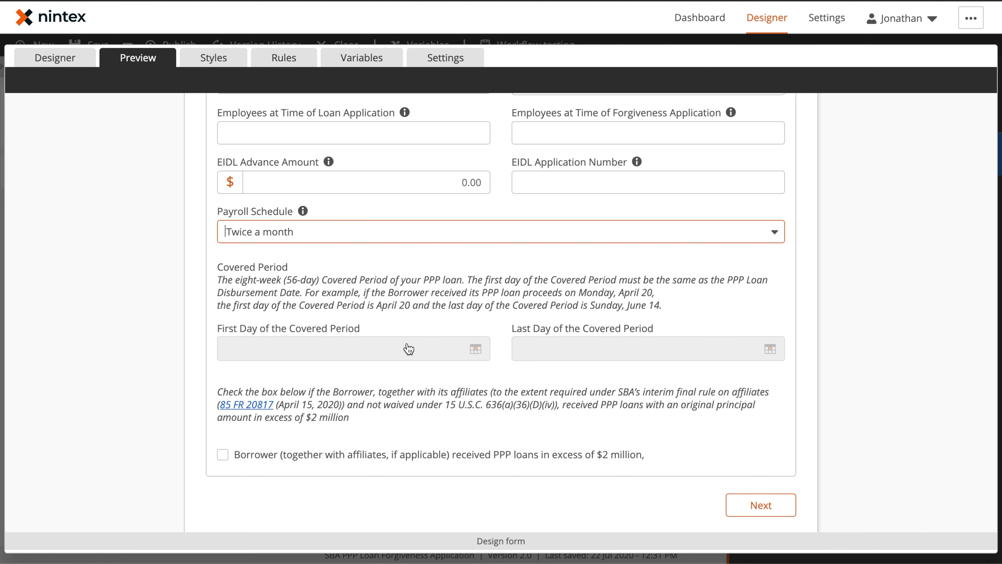
{"action": "scroll", "coordinate": [550, 355], "scroll_direction": "up", "scroll_amount": 2}
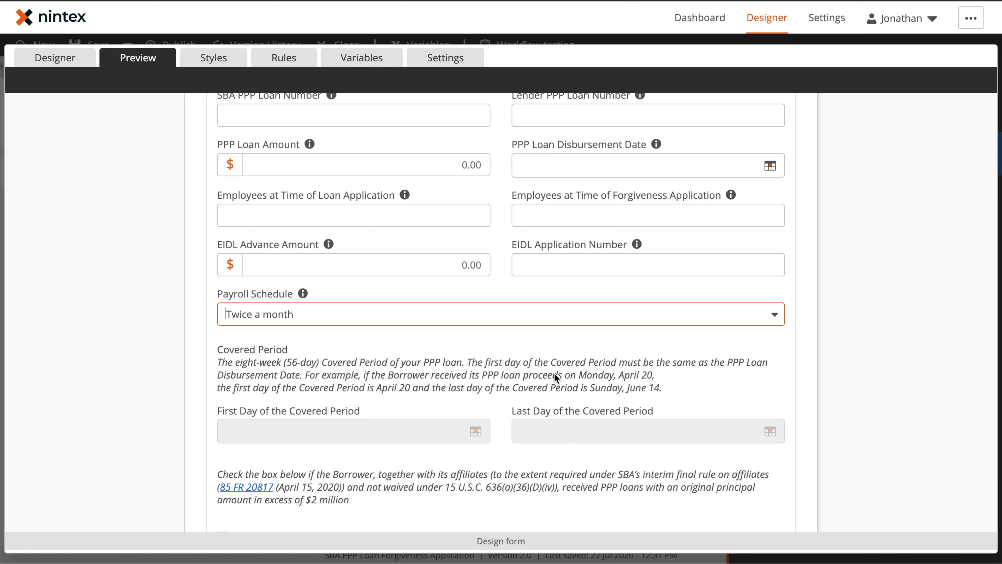
Step: Set disbursement date July 23, 2020, Biweekly schedule, alternative first day July 23, 2020, then view rules
{"action": "left_click", "coordinate": [770, 166]}
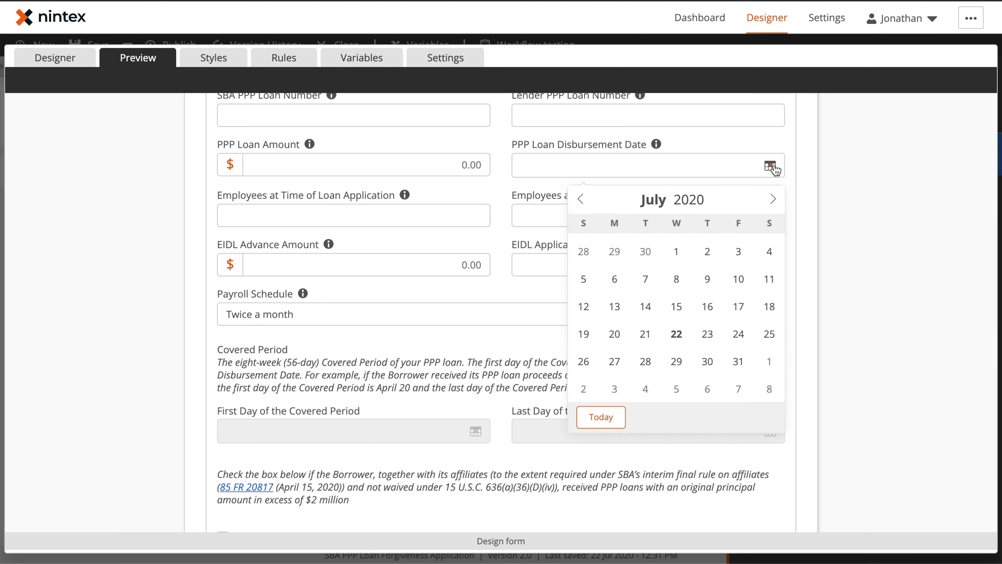
{"action": "left_click", "coordinate": [707, 333]}
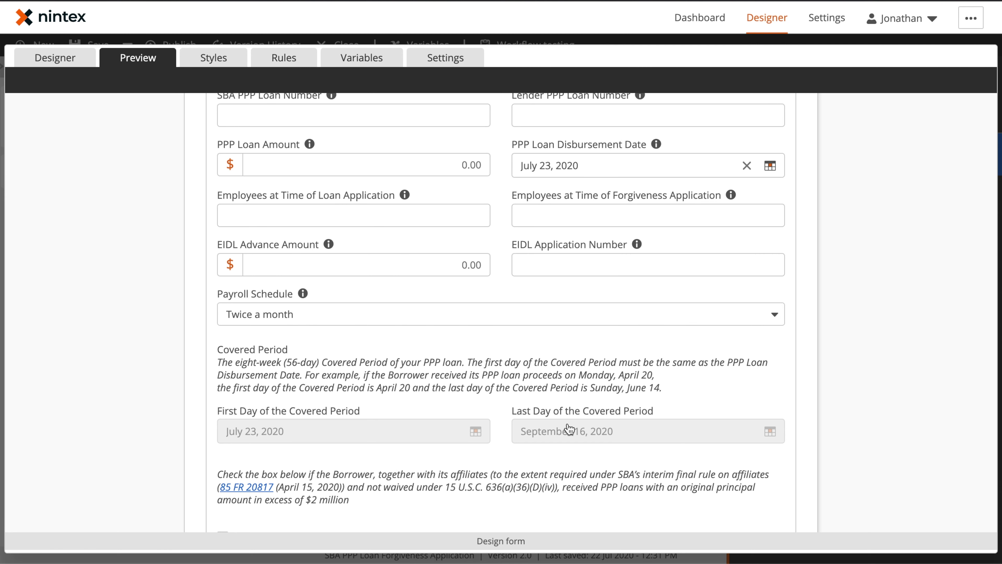
{"action": "left_click", "coordinate": [523, 310]}
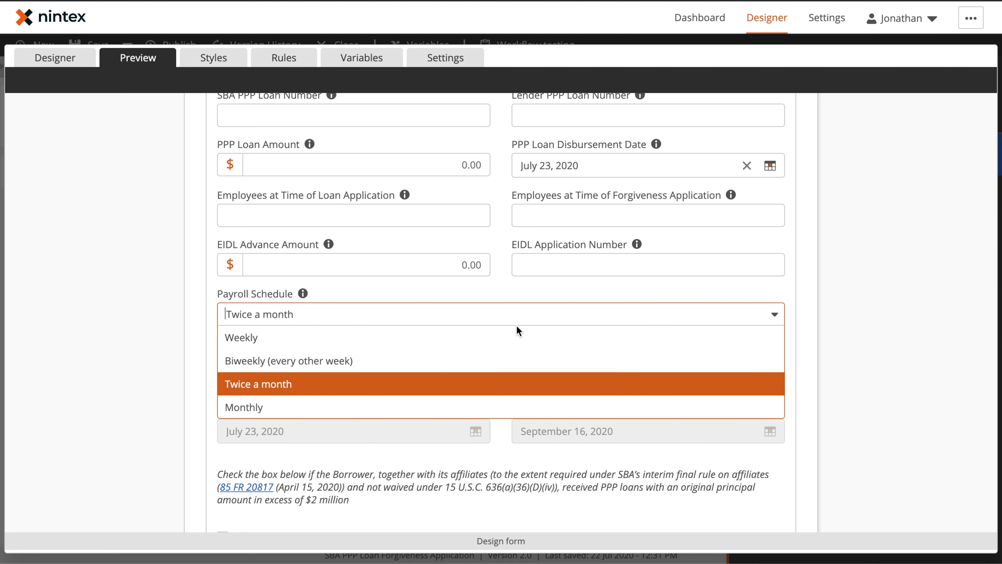
{"action": "left_click", "coordinate": [497, 360]}
{"action": "scroll", "coordinate": [465, 196], "scroll_direction": "down", "scroll_amount": 3}
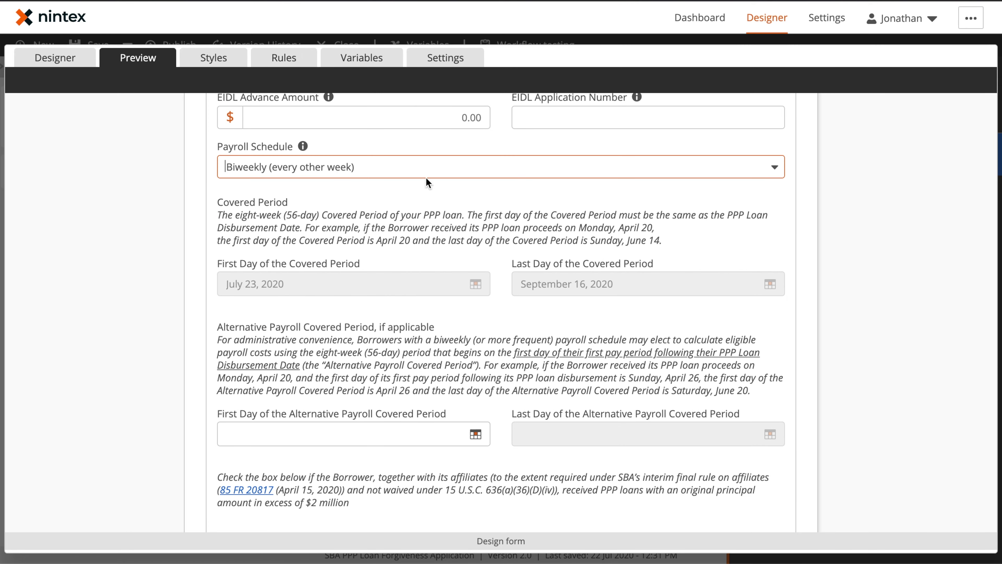
{"action": "left_click", "coordinate": [476, 442]}
{"action": "left_click", "coordinate": [411, 313]}
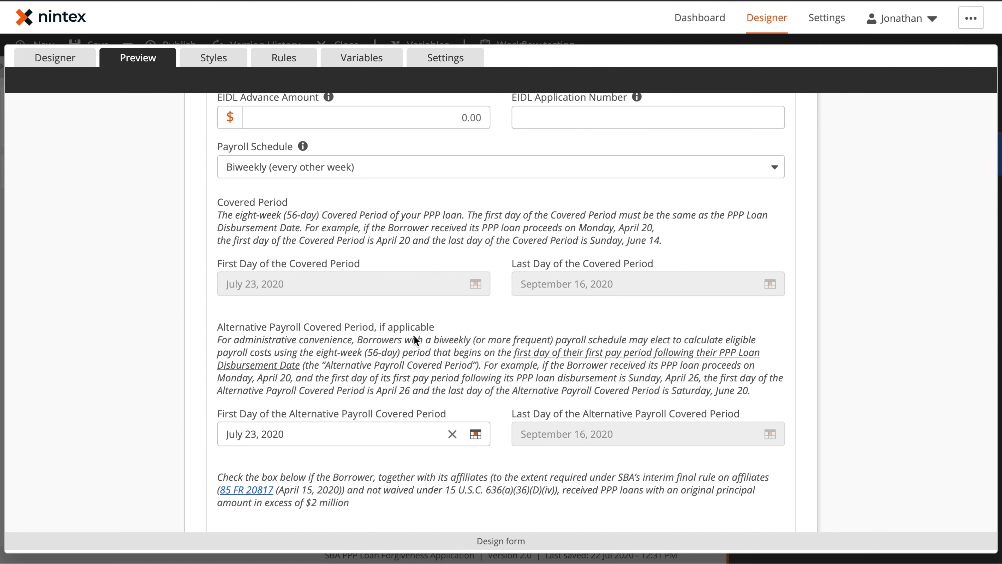
{"action": "left_click", "coordinate": [283, 57]}
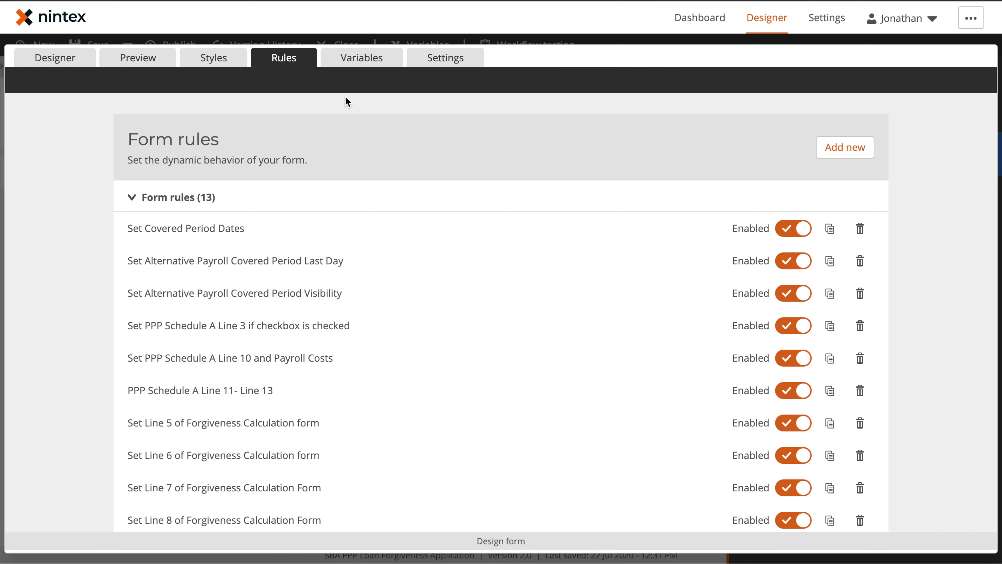
Step: Expand the Set Alternative Payroll Covered Period Visibility rule and read through its If/Then/Else conditions
{"action": "scroll", "coordinate": [392, 217], "scroll_direction": "down", "scroll_amount": 5}
{"action": "scroll", "coordinate": [406, 207], "scroll_direction": "up", "scroll_amount": 1}
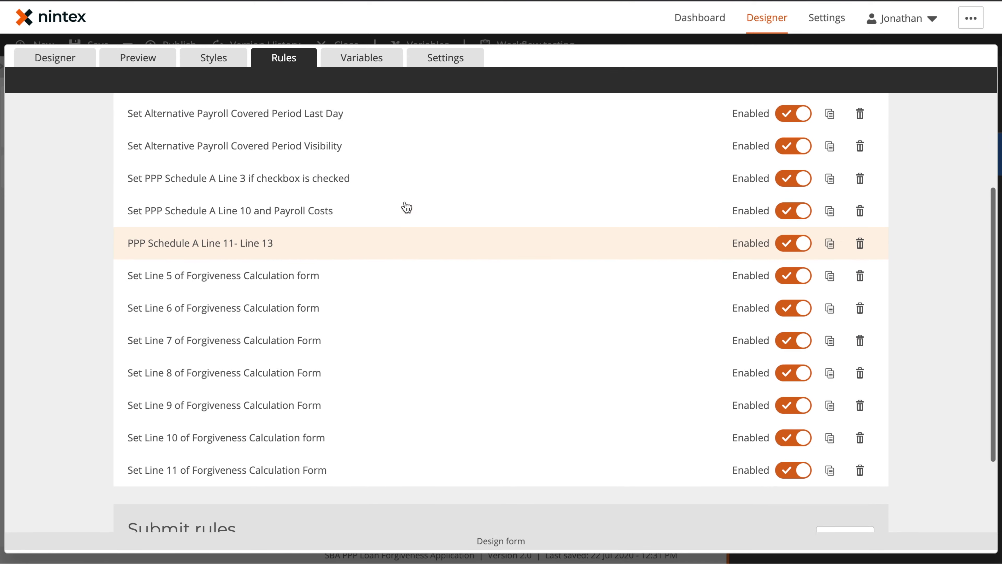
{"action": "scroll", "coordinate": [406, 207], "scroll_direction": "up", "scroll_amount": 2}
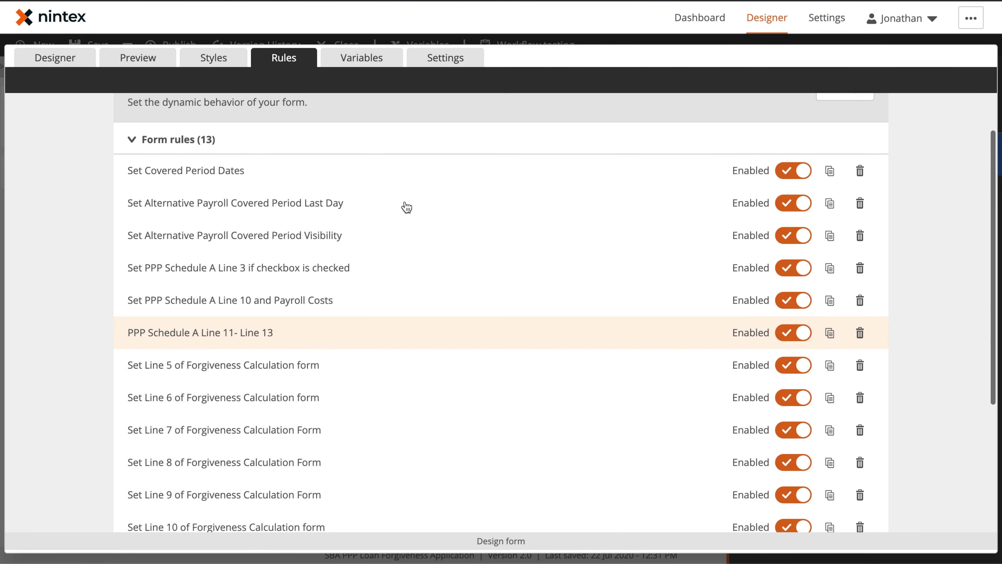
{"action": "left_click", "coordinate": [443, 239]}
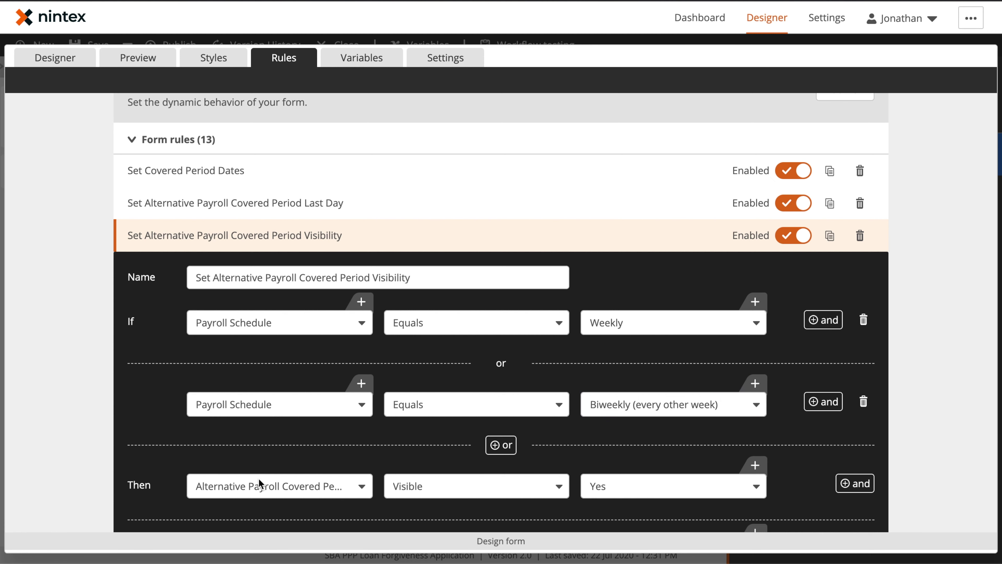
{"action": "scroll", "coordinate": [299, 488], "scroll_direction": "down", "scroll_amount": 3}
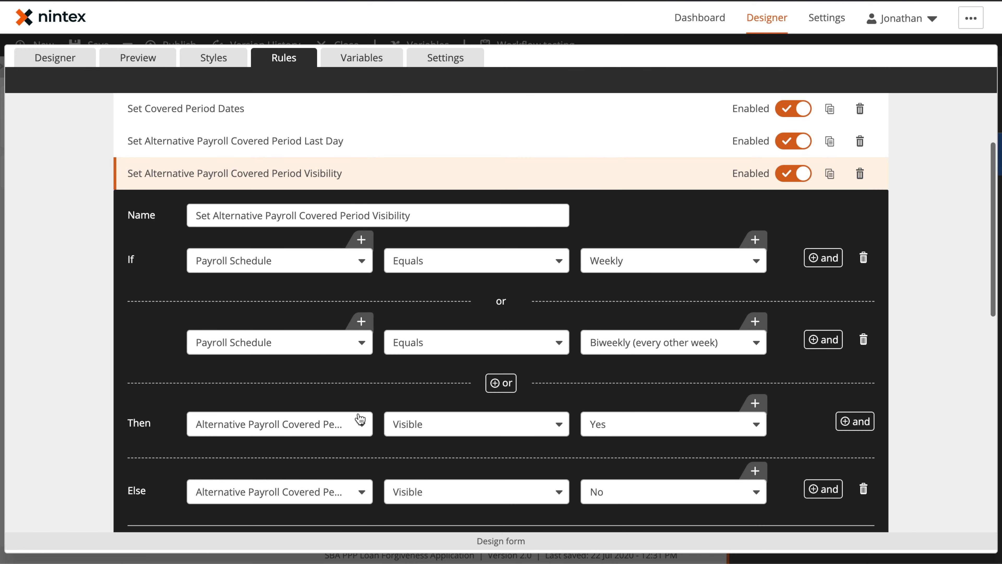
{"action": "scroll", "coordinate": [605, 417], "scroll_direction": "down", "scroll_amount": 3}
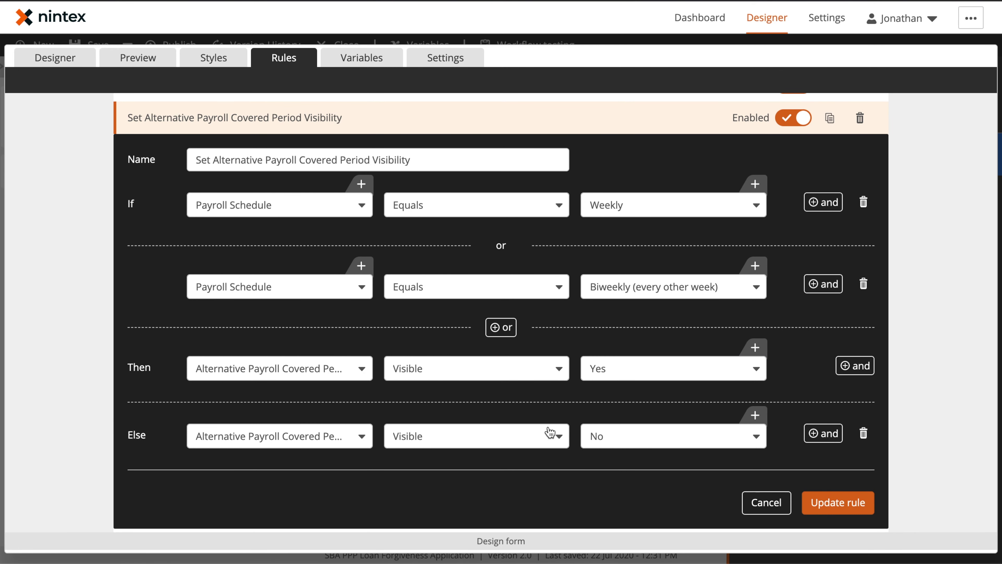
Step: In Preview, cycle Payroll Schedule through Weekly, Biweekly, Twice a month and Monthly
{"action": "left_click", "coordinate": [138, 57]}
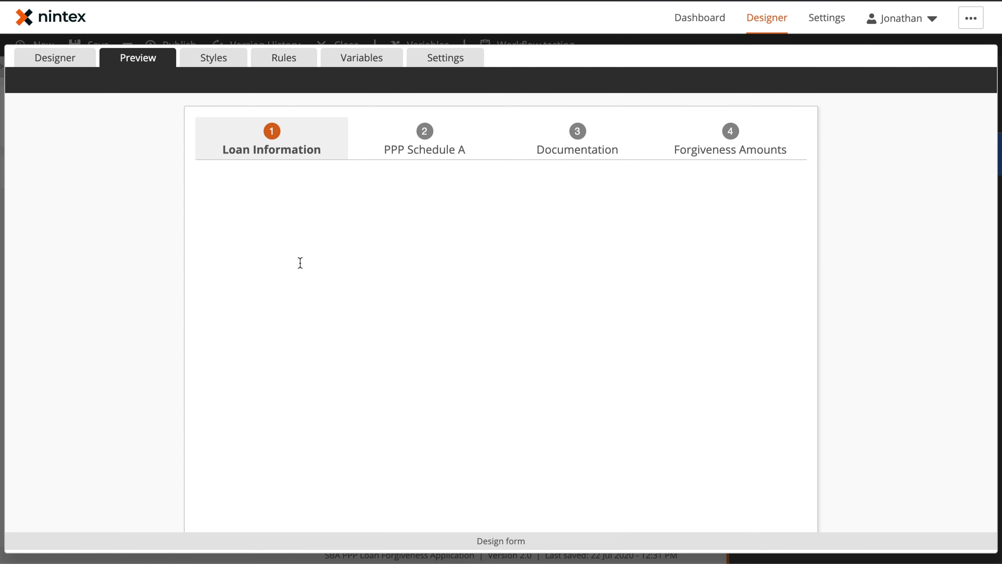
{"action": "scroll", "coordinate": [300, 261], "scroll_direction": "down", "scroll_amount": 10}
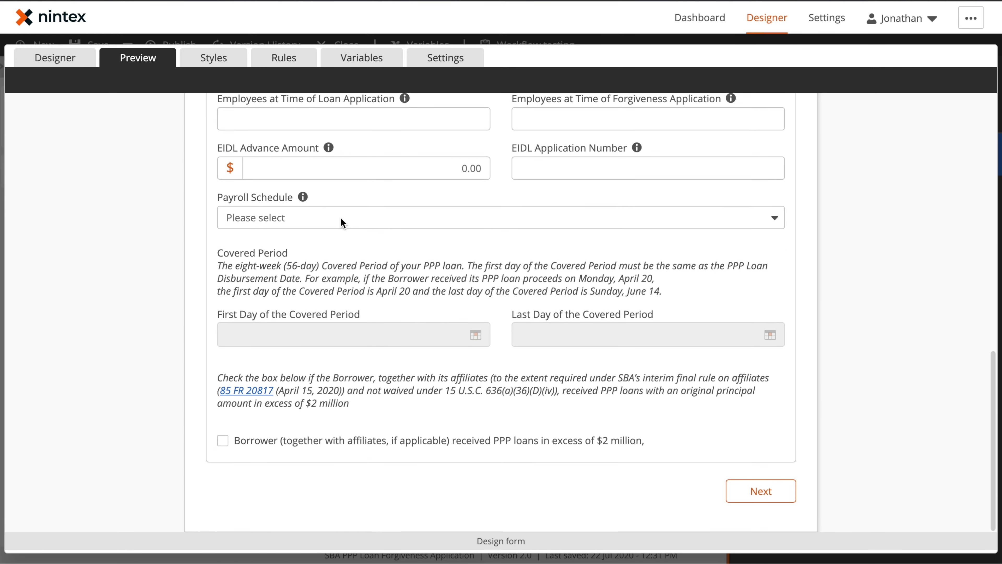
{"action": "left_click", "coordinate": [342, 218]}
{"action": "left_click", "coordinate": [335, 244]}
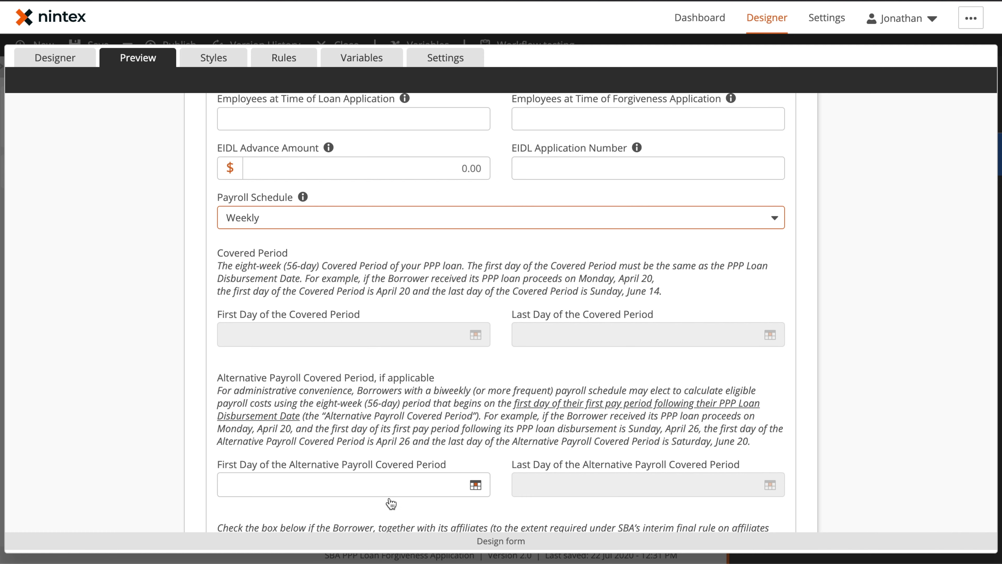
{"action": "left_click", "coordinate": [296, 221]}
{"action": "left_click", "coordinate": [294, 264]}
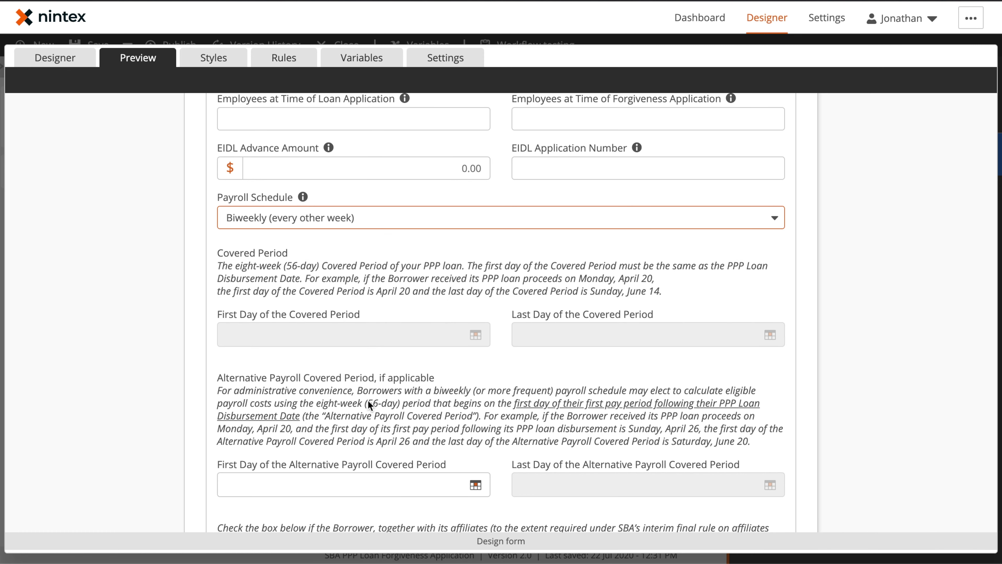
{"action": "left_click", "coordinate": [331, 215]}
{"action": "left_click", "coordinate": [307, 295]}
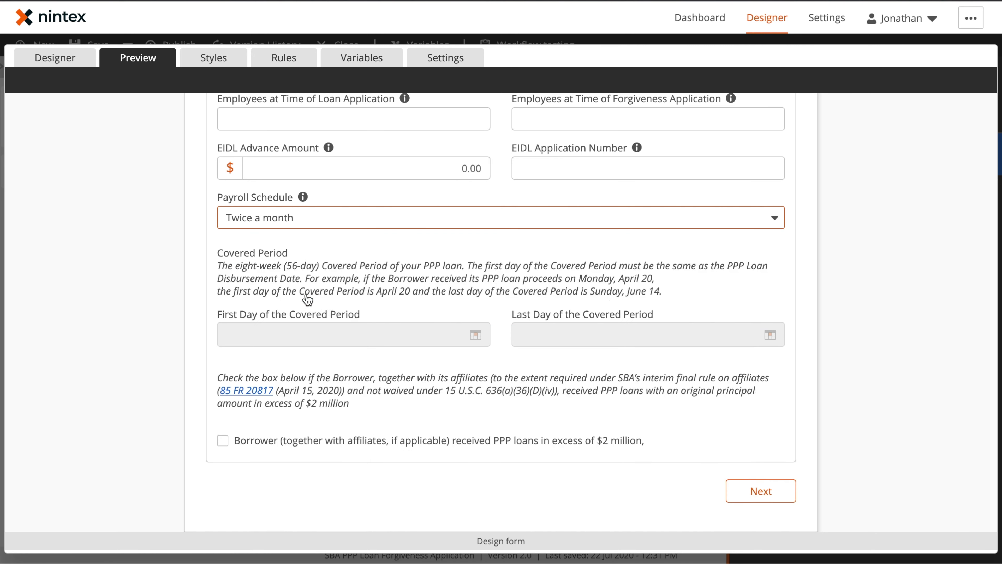
{"action": "left_click", "coordinate": [303, 215]}
{"action": "left_click", "coordinate": [283, 308]}
Step: Set the PPP Loan Disbursement Date to July 22, 2020 and reopen the form rules
{"action": "scroll", "coordinate": [622, 124], "scroll_direction": "up", "scroll_amount": 2}
{"action": "left_click", "coordinate": [654, 137]}
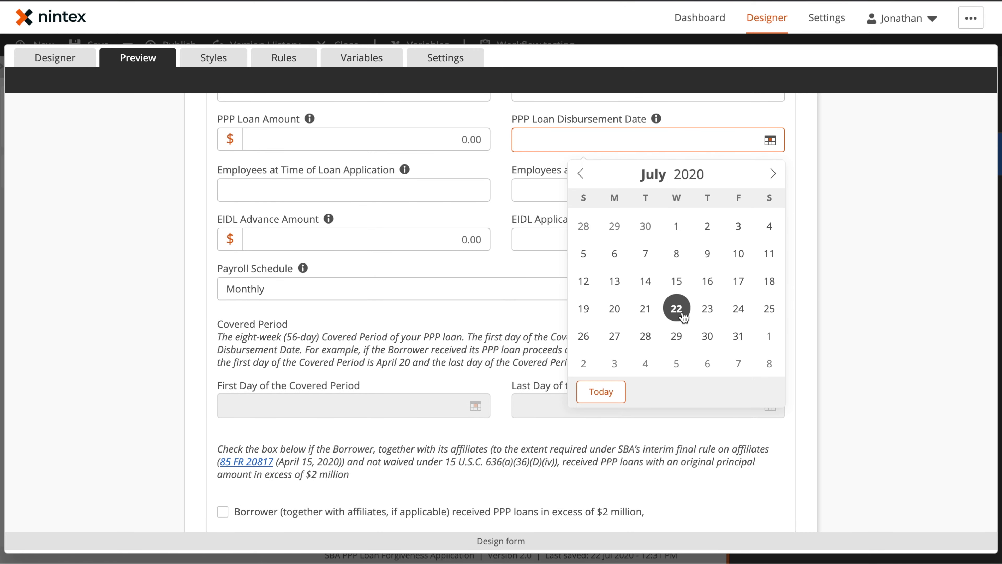
{"action": "left_click", "coordinate": [677, 311]}
{"action": "left_click", "coordinate": [291, 59]}
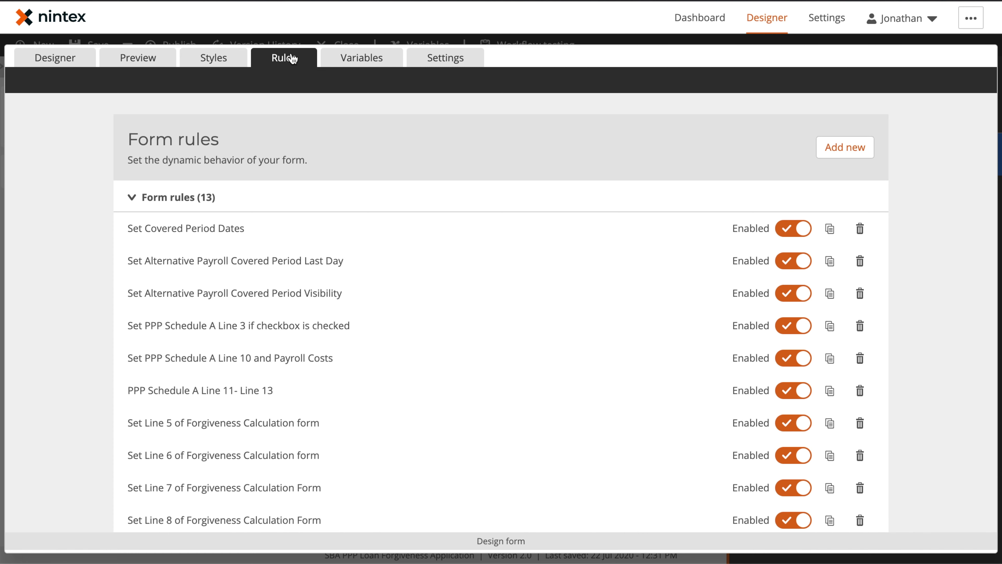
Step: Expand the Set Covered Period Dates rule and open its First Day of the Covered Period formula
{"action": "left_click", "coordinate": [228, 237]}
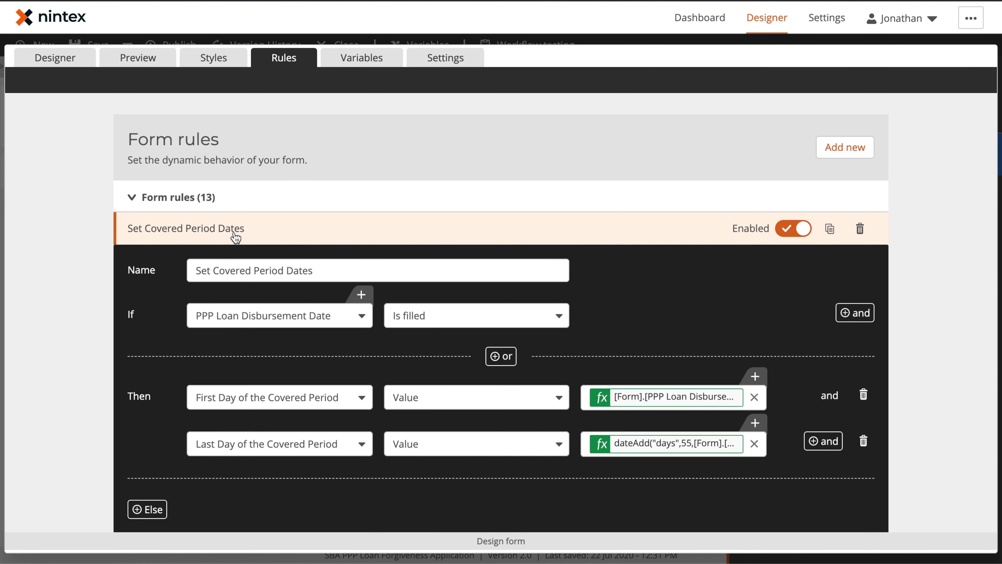
{"action": "scroll", "coordinate": [362, 348], "scroll_direction": "down", "scroll_amount": 3}
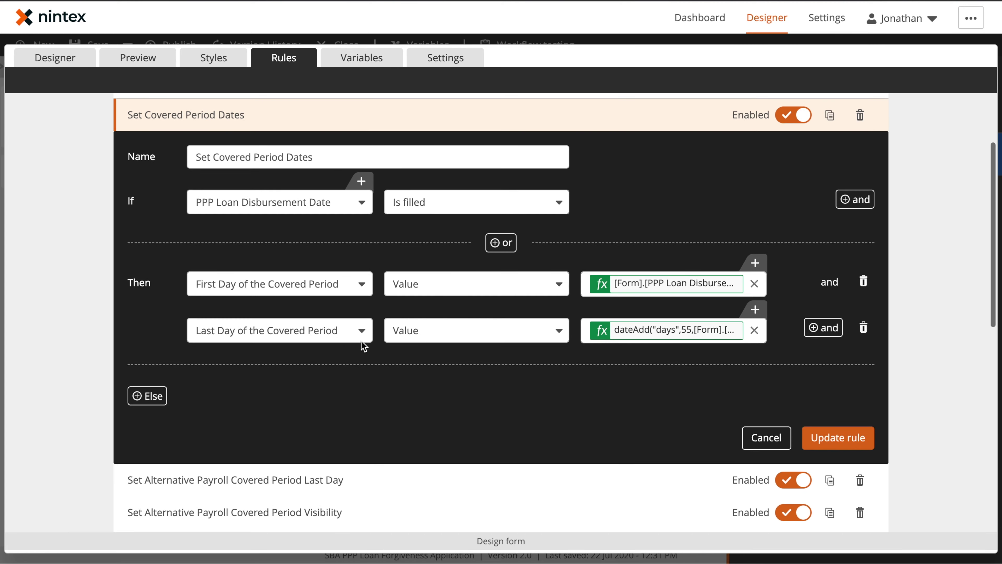
{"action": "mouse_move", "coordinate": [739, 282]}
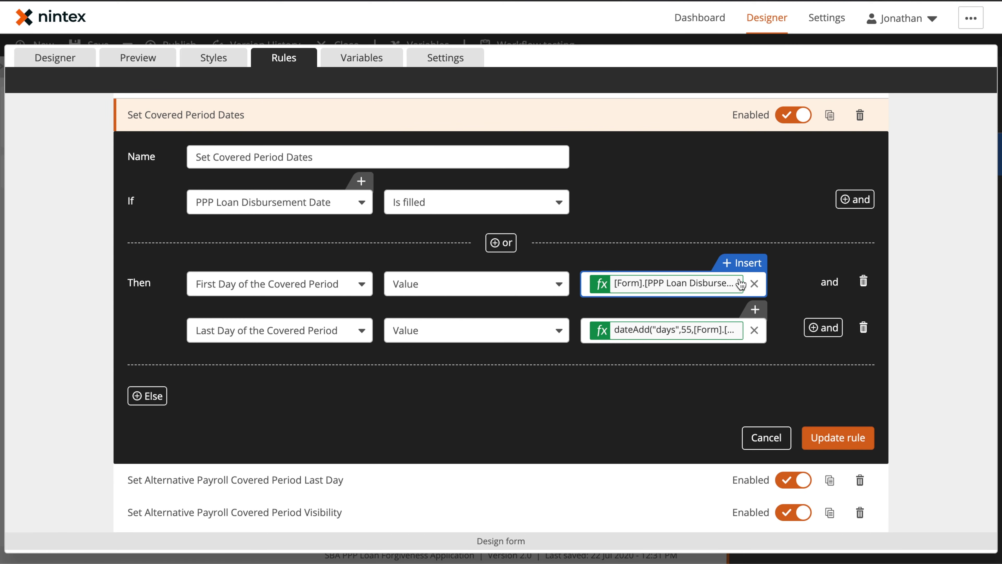
{"action": "left_click", "coordinate": [728, 264]}
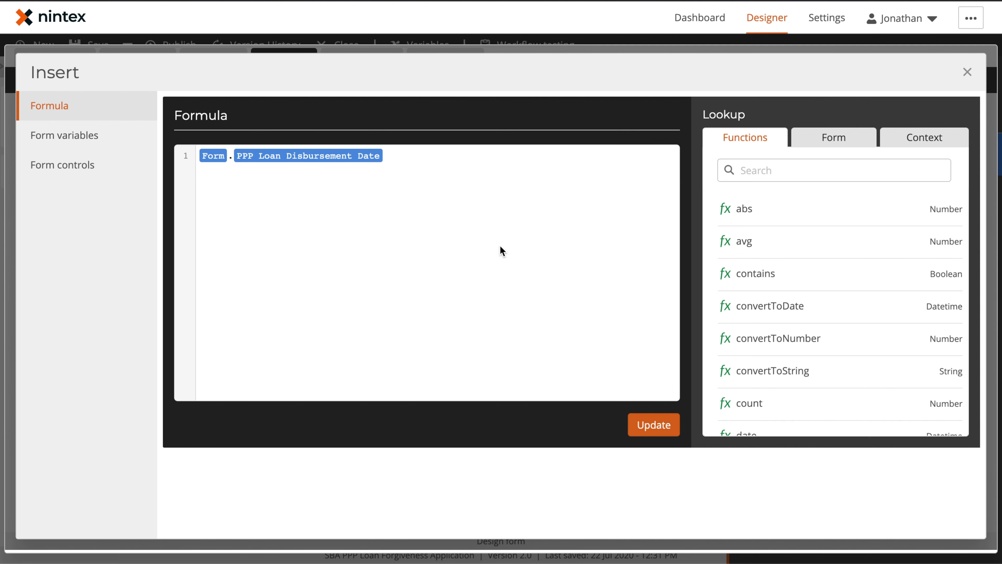
Step: Browse the Form lookup fields, search for 'loa', and close the formula unchanged
{"action": "left_click", "coordinate": [840, 148]}
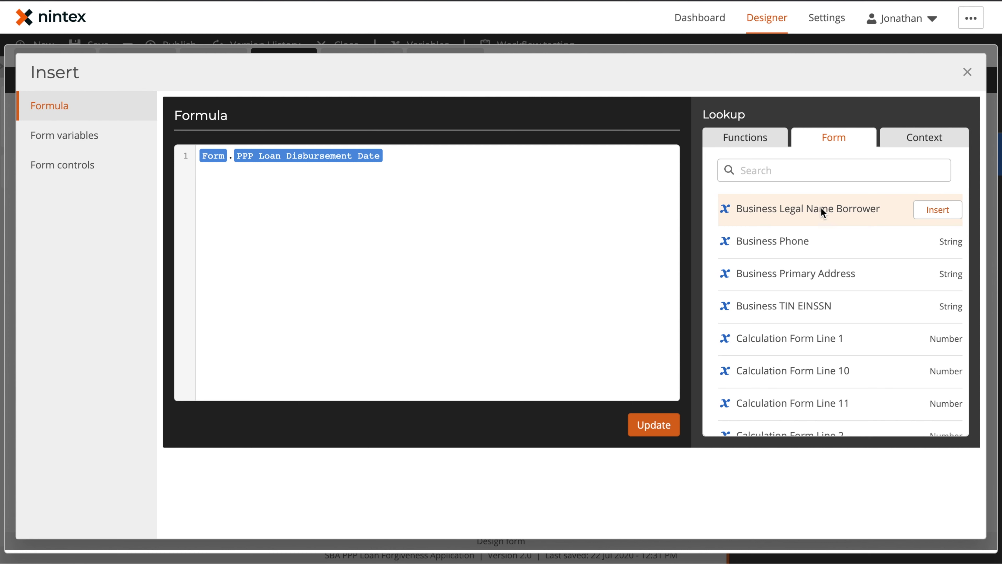
{"action": "scroll", "coordinate": [814, 213], "scroll_direction": "down", "scroll_amount": 5}
{"action": "scroll", "coordinate": [814, 217], "scroll_direction": "down", "scroll_amount": 5}
{"action": "left_click", "coordinate": [789, 166]}
{"action": "type", "text": "loan"}
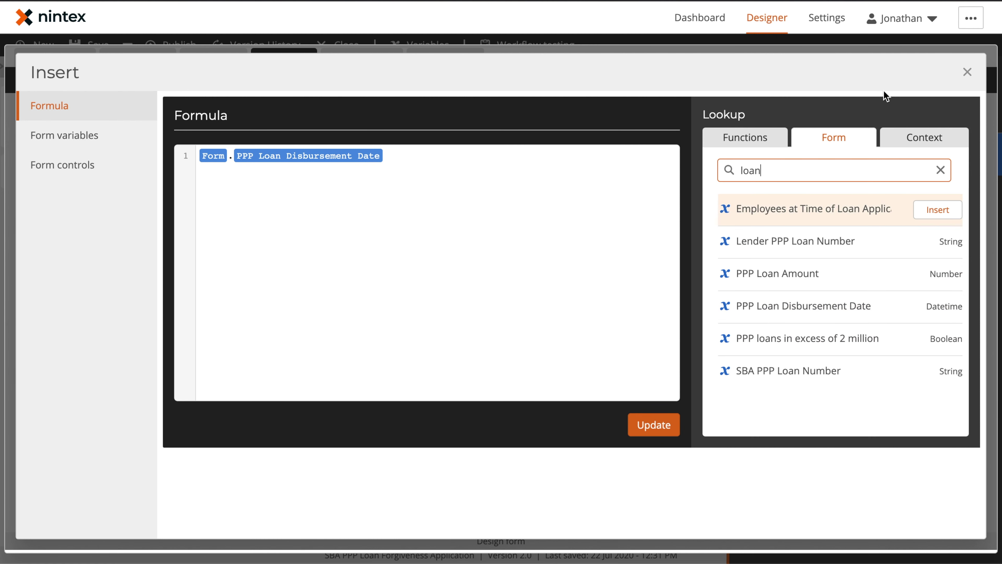
{"action": "left_click", "coordinate": [969, 73]}
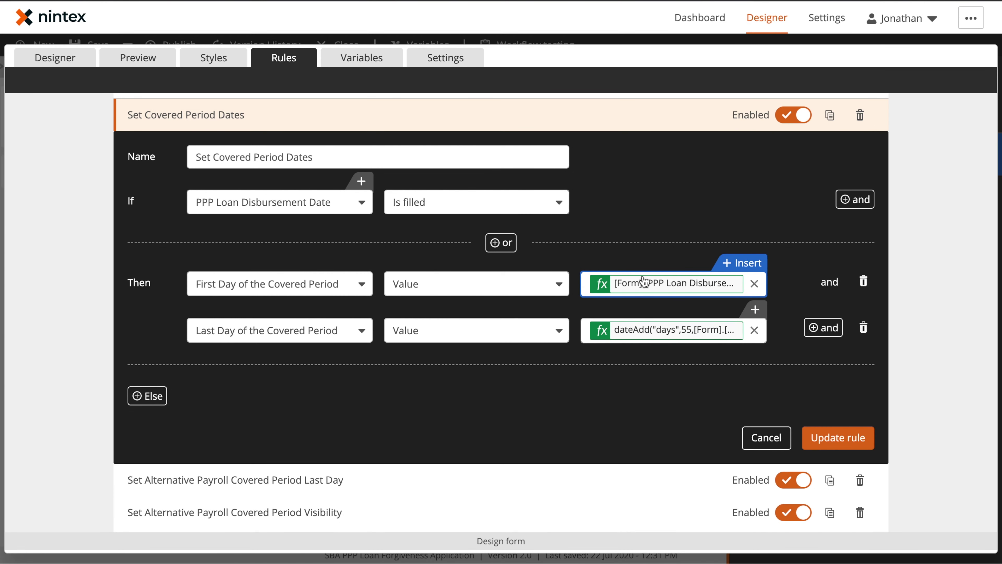
{"action": "mouse_move", "coordinate": [711, 328]}
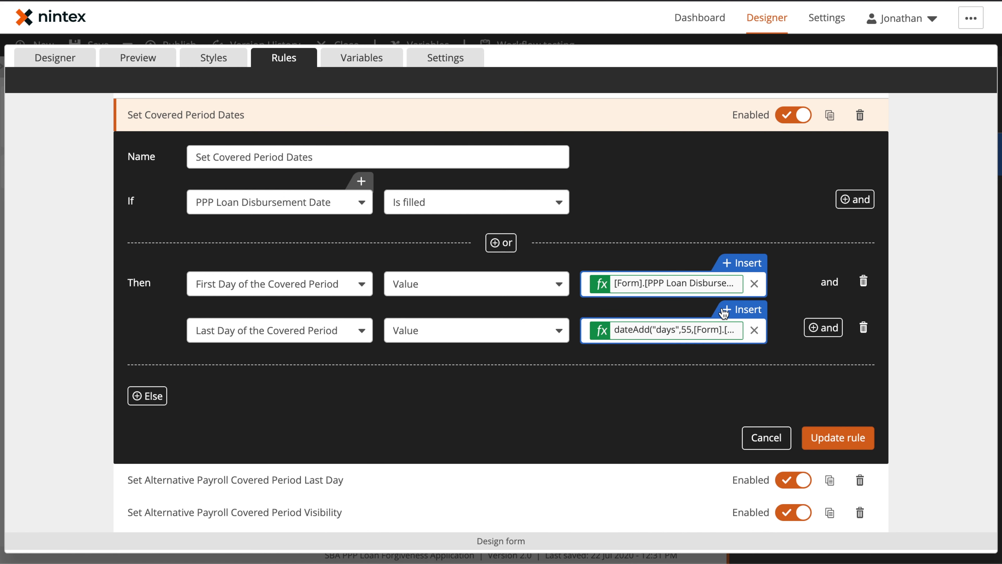
Step: Open the Last Day of the Covered Period formula and inspect its dateAdd line
{"action": "left_click", "coordinate": [728, 309]}
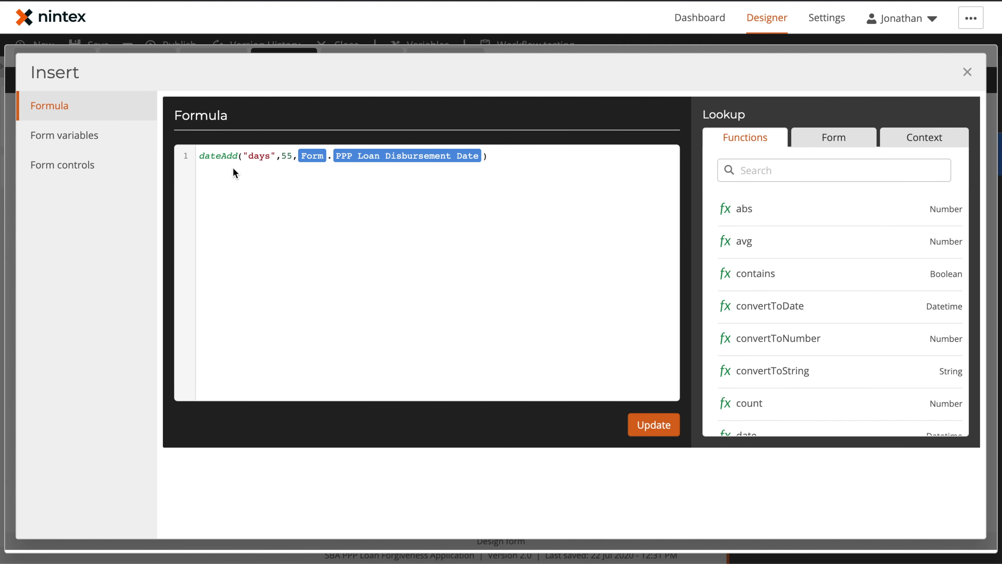
{"action": "left_click_drag", "start_coordinate": [199, 152], "coordinate": [515, 157]}
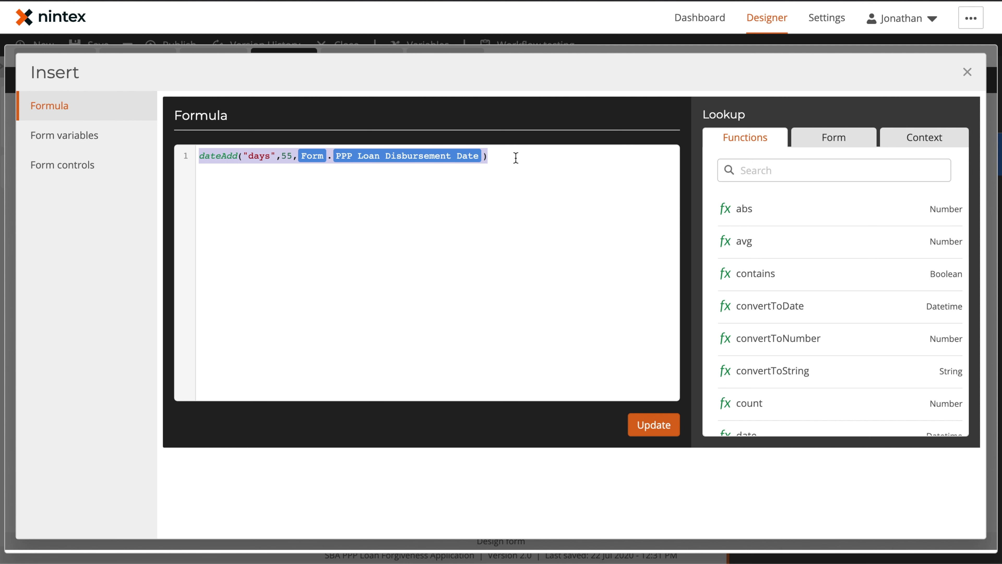
{"action": "left_click", "coordinate": [516, 158]}
Step: Look up 'dateadd' in the functions list, read its help, and close without changes
{"action": "left_click", "coordinate": [779, 169]}
{"action": "type", "text": "dateadd"}
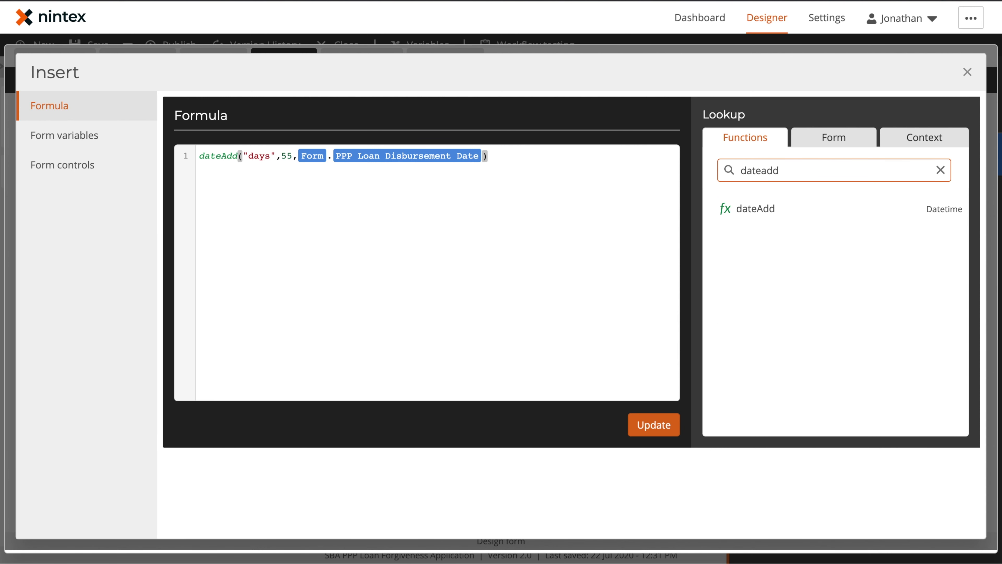
{"action": "left_click", "coordinate": [822, 214]}
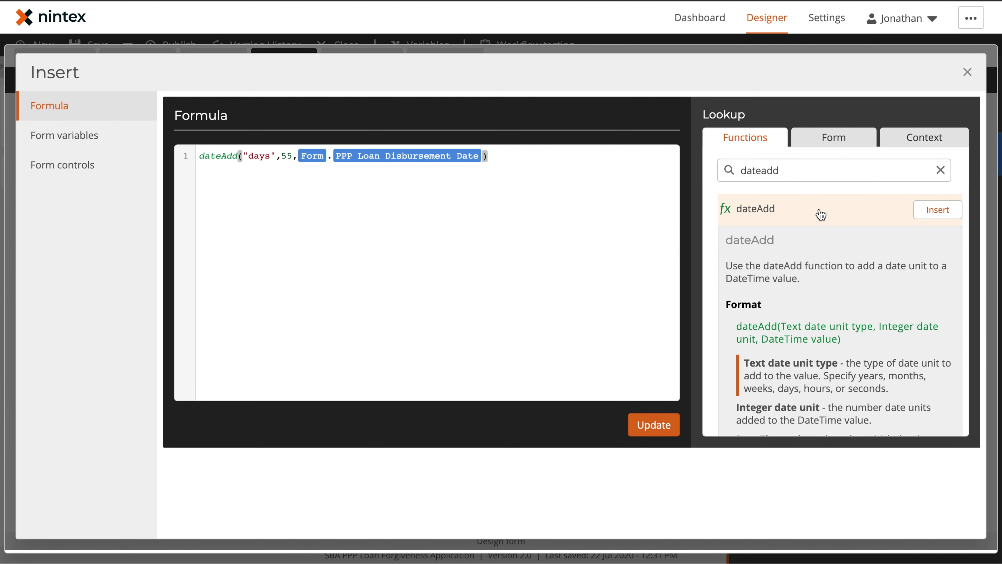
{"action": "scroll", "coordinate": [805, 281], "scroll_direction": "down", "scroll_amount": 1}
{"action": "scroll", "coordinate": [804, 281], "scroll_direction": "down", "scroll_amount": 2}
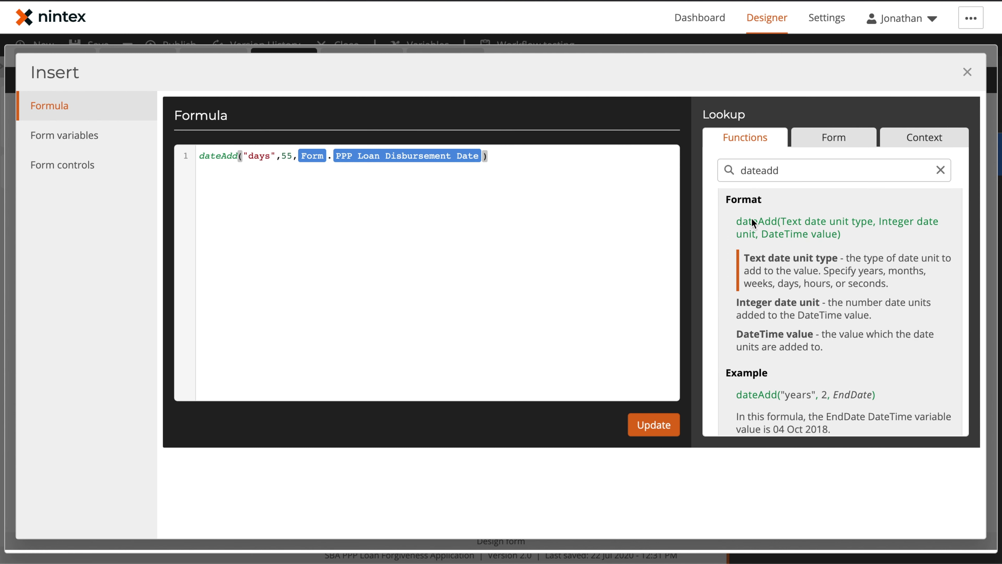
{"action": "scroll", "coordinate": [850, 237], "scroll_direction": "down", "scroll_amount": 2}
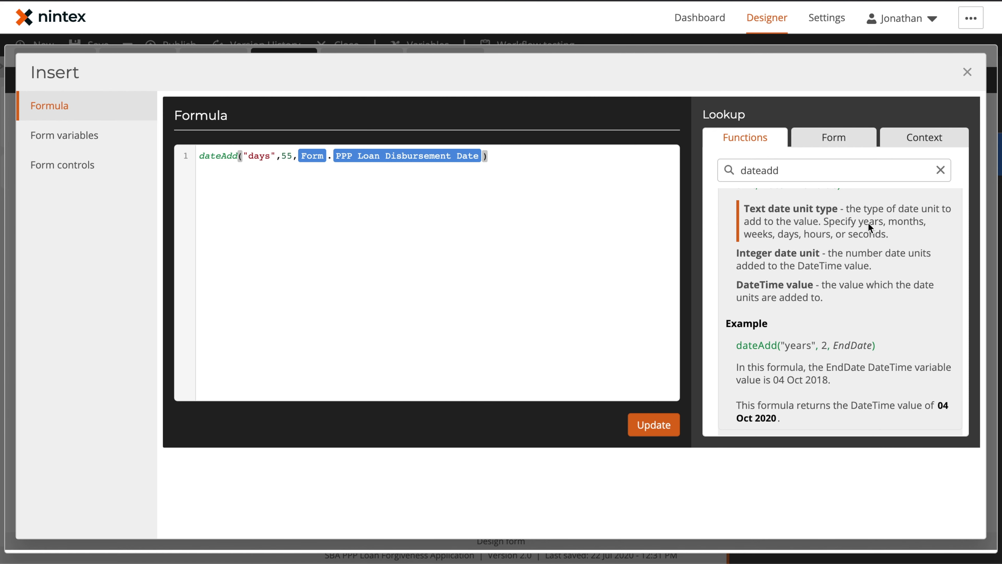
{"action": "left_click", "coordinate": [968, 73]}
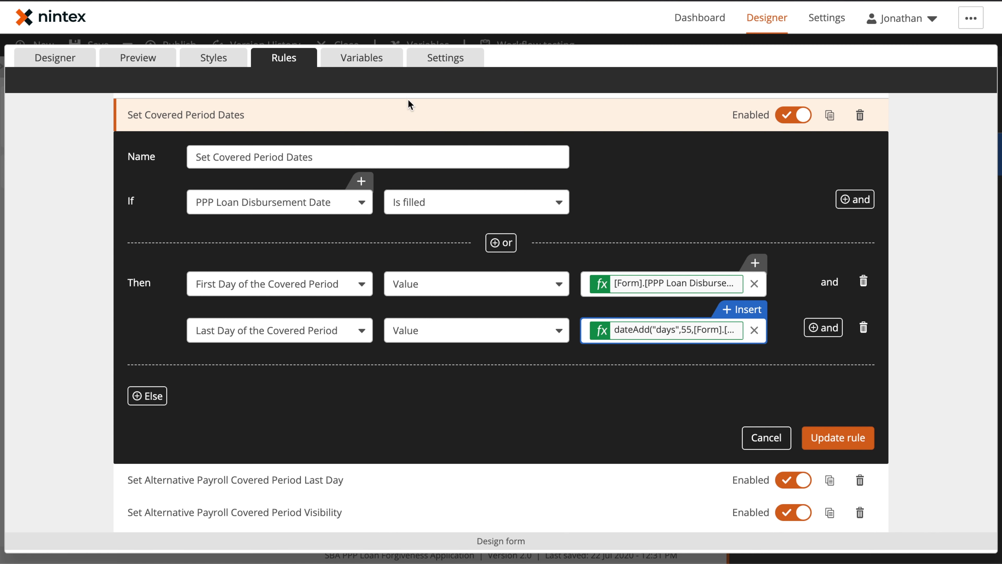
Step: Switch to the Designer, then preview the form and go to the PPP Schedule A page
{"action": "left_click", "coordinate": [667, 399]}
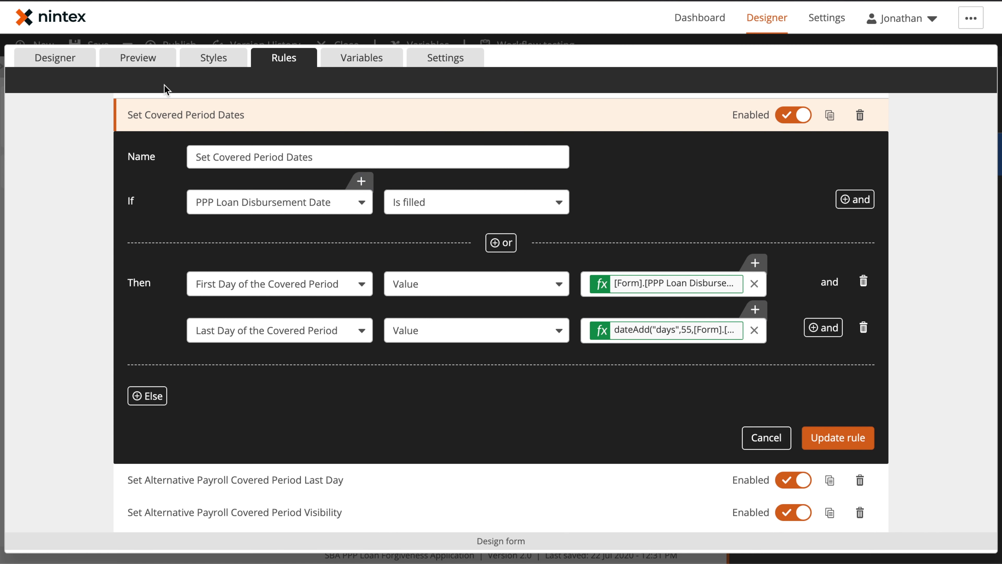
{"action": "left_click", "coordinate": [69, 59]}
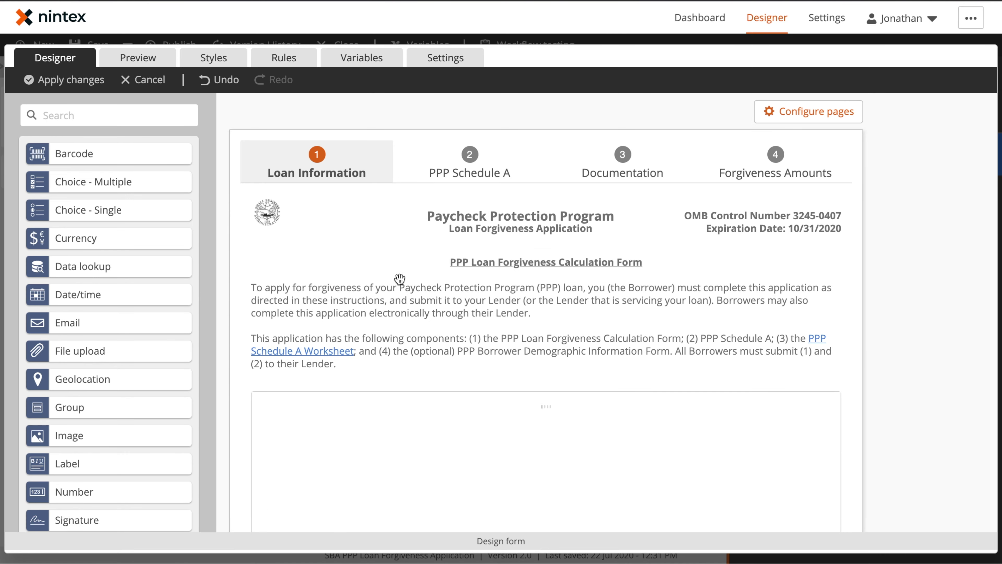
{"action": "left_click", "coordinate": [482, 162]}
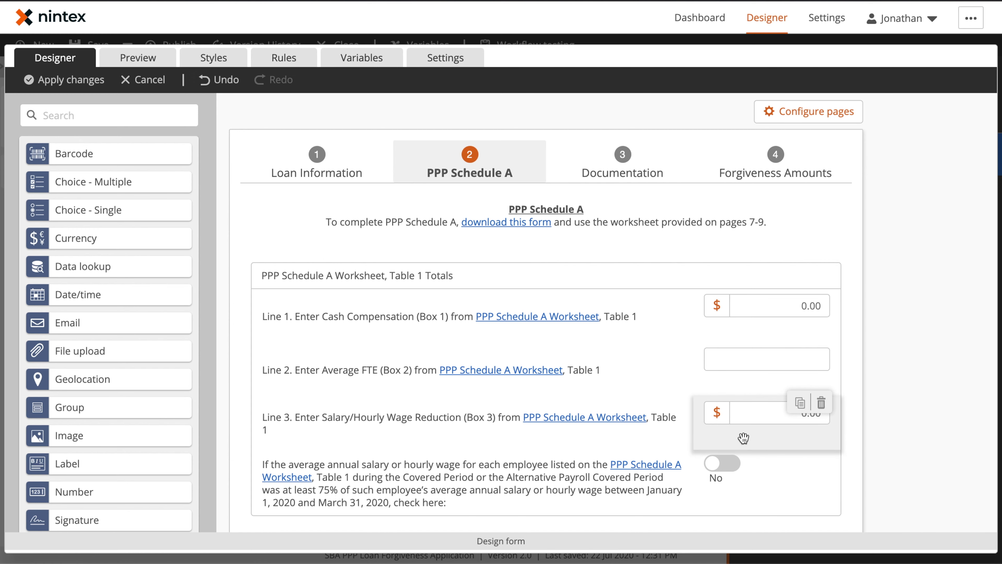
{"action": "left_click", "coordinate": [138, 58]}
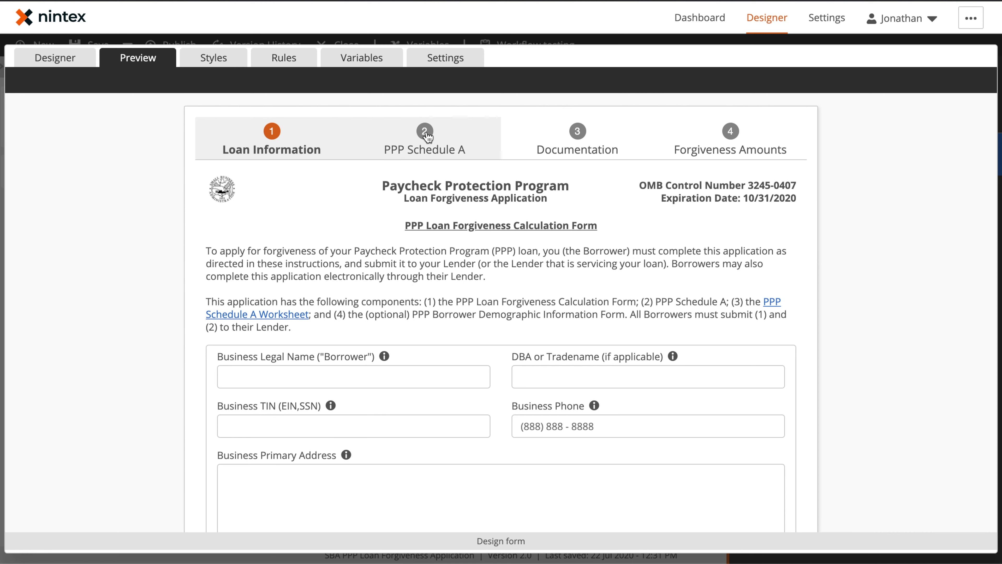
{"action": "left_click", "coordinate": [425, 140]}
Step: Enter PPP Schedule A test amounts for Line 1, Line 3 (12) and Line 4 (321)
{"action": "scroll", "coordinate": [565, 296], "scroll_direction": "down", "scroll_amount": 3}
{"action": "scroll", "coordinate": [565, 293], "scroll_direction": "down", "scroll_amount": 1}
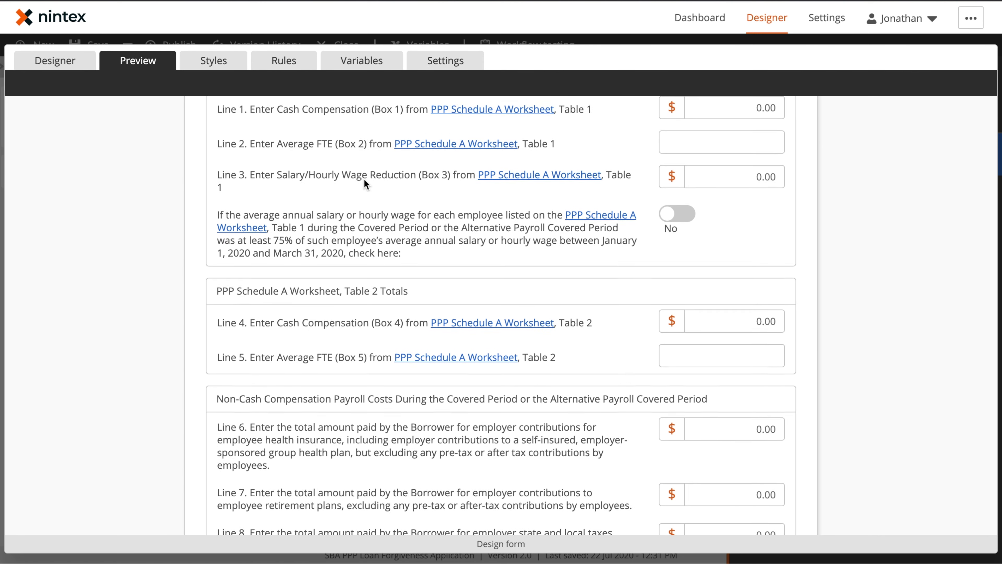
{"action": "scroll", "coordinate": [364, 178], "scroll_direction": "up", "scroll_amount": 1}
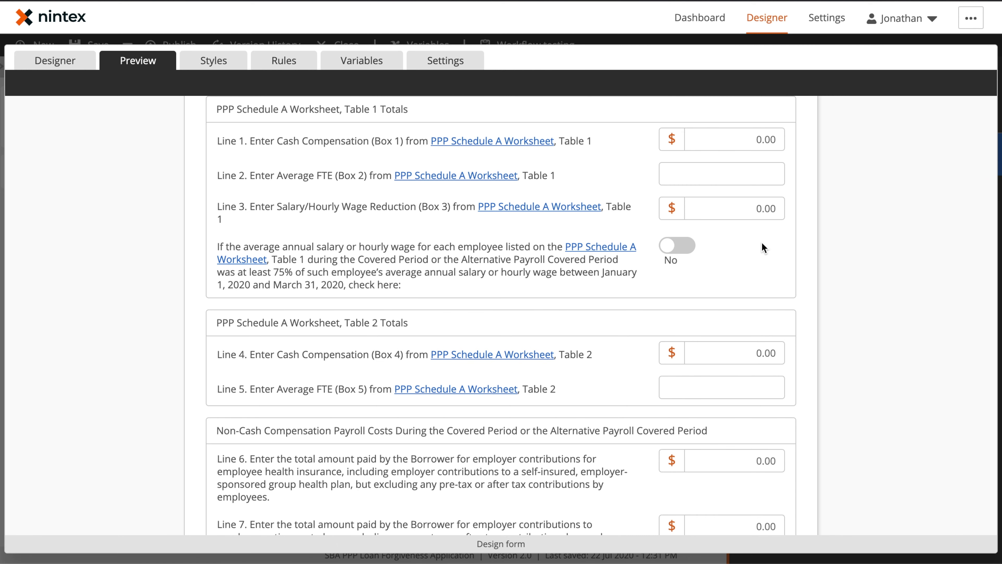
{"action": "scroll", "coordinate": [763, 247], "scroll_direction": "down", "scroll_amount": 2}
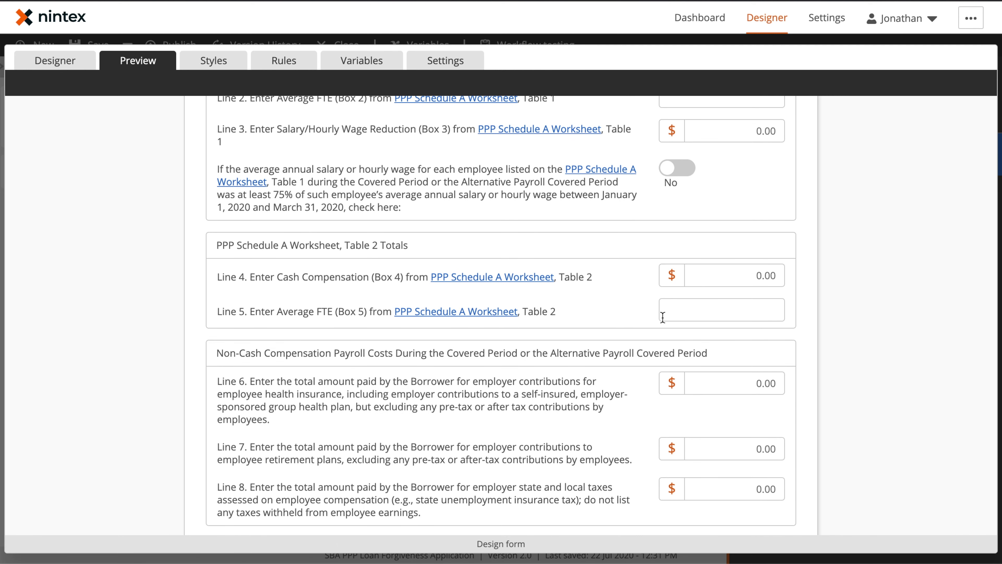
{"action": "scroll", "coordinate": [662, 317], "scroll_direction": "down", "scroll_amount": 2}
{"action": "scroll", "coordinate": [740, 278], "scroll_direction": "up", "scroll_amount": 7}
{"action": "left_click", "coordinate": [757, 272]}
{"action": "left_click", "coordinate": [755, 340]}
{"action": "type", "text": "12"}
{"action": "scroll", "coordinate": [758, 385], "scroll_direction": "down", "scroll_amount": 2}
{"action": "left_click", "coordinate": [695, 391]}
{"action": "type", "text": "32"}
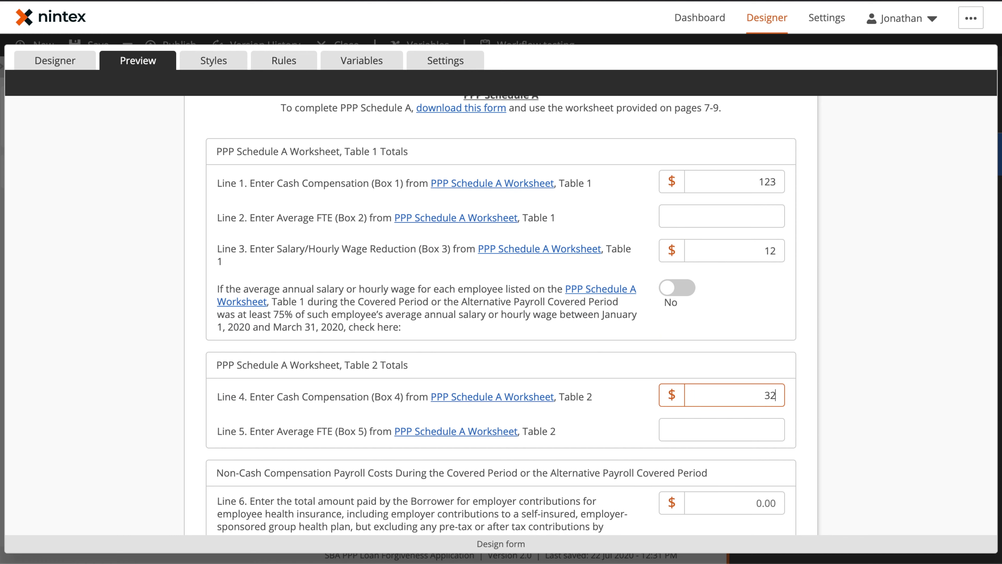
{"action": "type", "text": "1"}
Step: Fill Lines 6–9 (Line 7 312, Line 8 2, Line 9 12), check Line 10, and return to Rules
{"action": "left_click", "coordinate": [753, 499]}
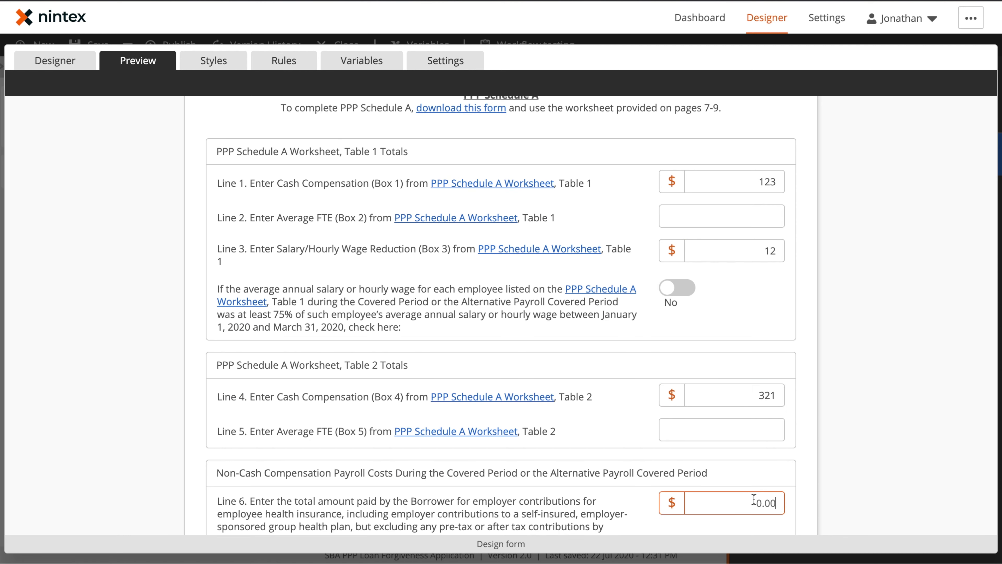
{"action": "scroll", "coordinate": [868, 445], "scroll_direction": "down", "scroll_amount": 7}
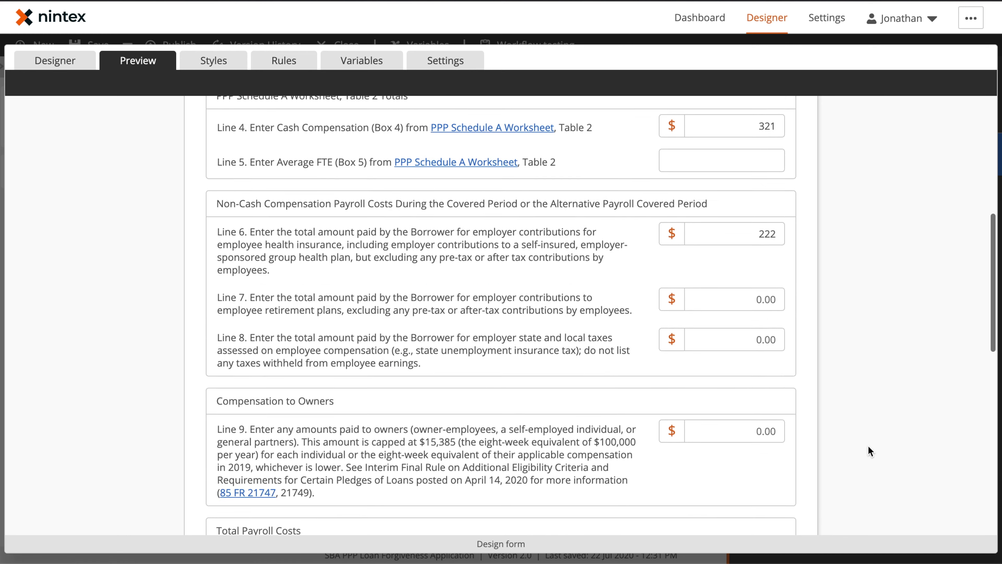
{"action": "left_click", "coordinate": [755, 229]}
{"action": "type", "text": "312"}
{"action": "left_click", "coordinate": [749, 280]}
{"action": "type", "text": "2"}
{"action": "left_click", "coordinate": [760, 369]}
{"action": "type", "text": "12"}
{"action": "left_click", "coordinate": [815, 414]}
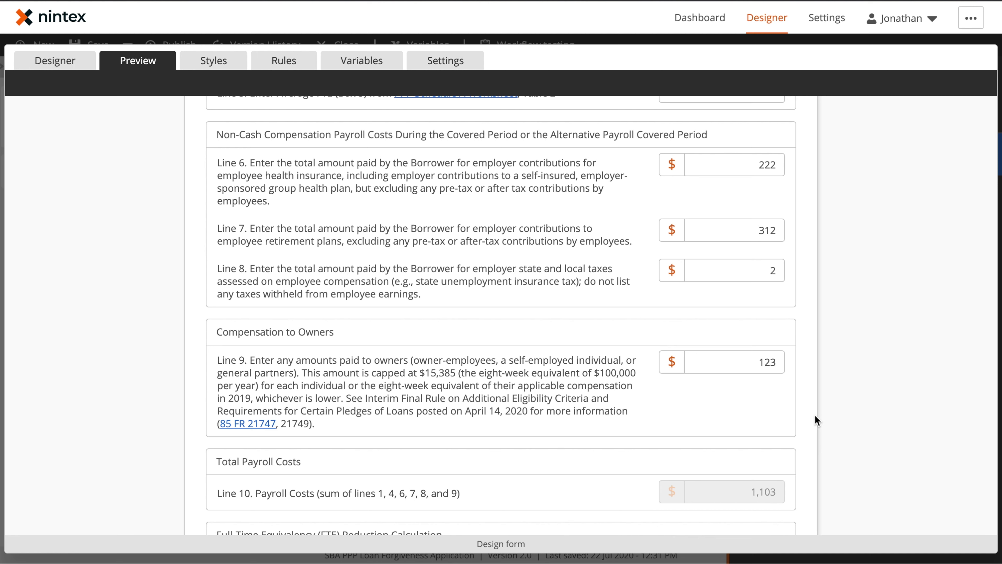
{"action": "scroll", "coordinate": [815, 415], "scroll_direction": "down", "scroll_amount": 4}
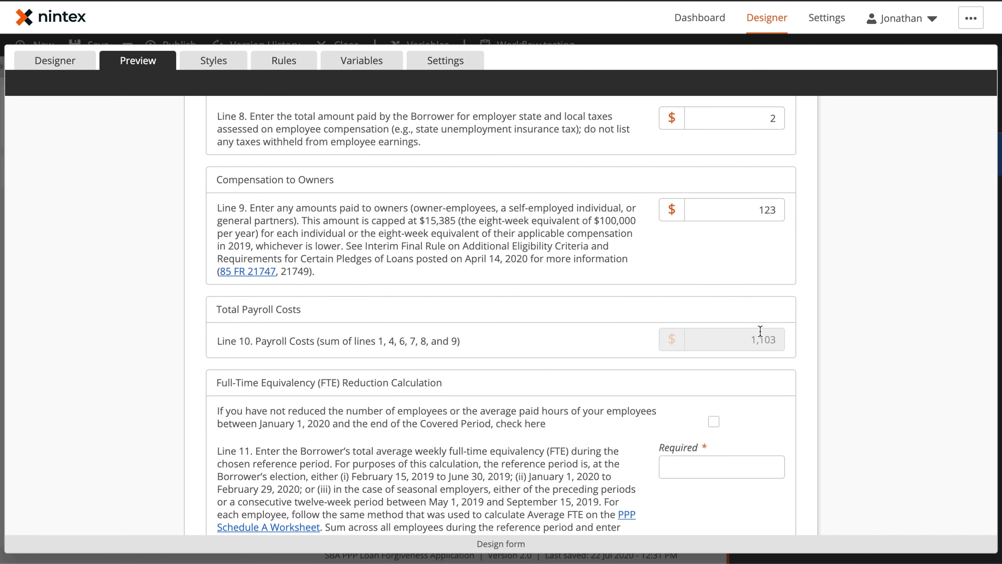
{"action": "left_click", "coordinate": [284, 60]}
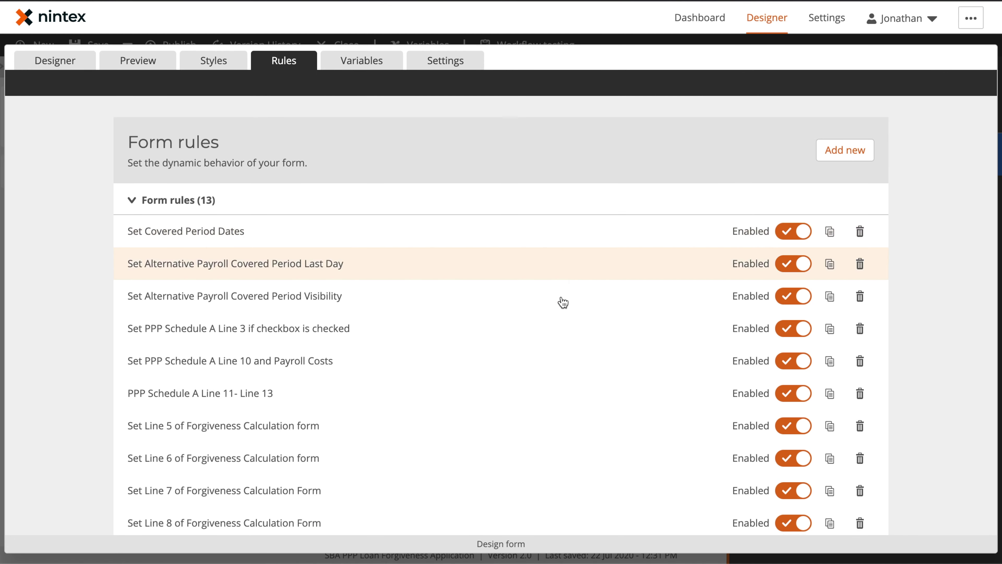
Step: Scroll the Form rules list and expand 'Set PPP Schedule A Line 10 and Payroll Costs'
{"action": "scroll", "coordinate": [465, 316], "scroll_direction": "down", "scroll_amount": 1}
{"action": "scroll", "coordinate": [465, 317], "scroll_direction": "down", "scroll_amount": 4}
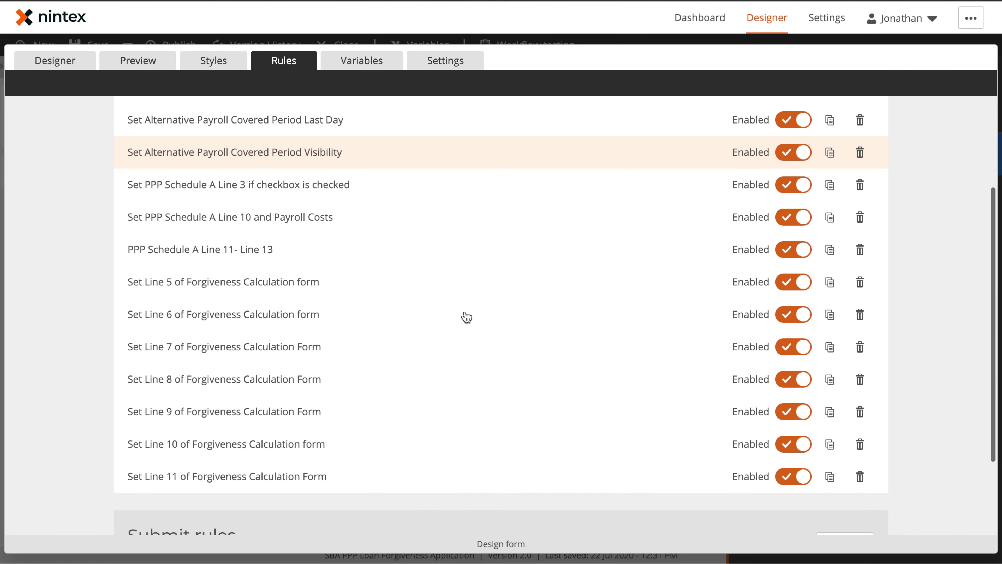
{"action": "scroll", "coordinate": [466, 317], "scroll_direction": "up", "scroll_amount": 1}
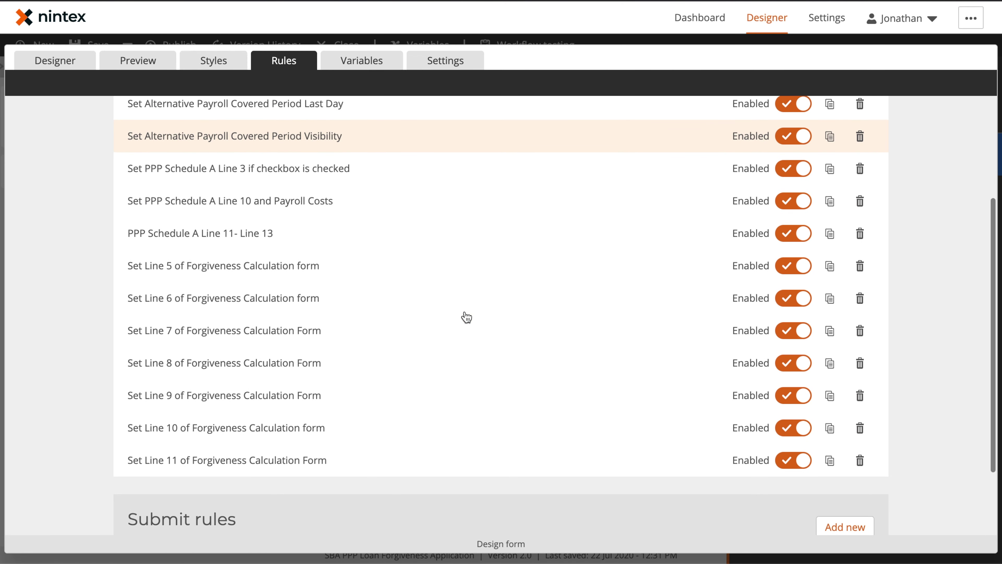
{"action": "scroll", "coordinate": [466, 316], "scroll_direction": "up", "scroll_amount": 2}
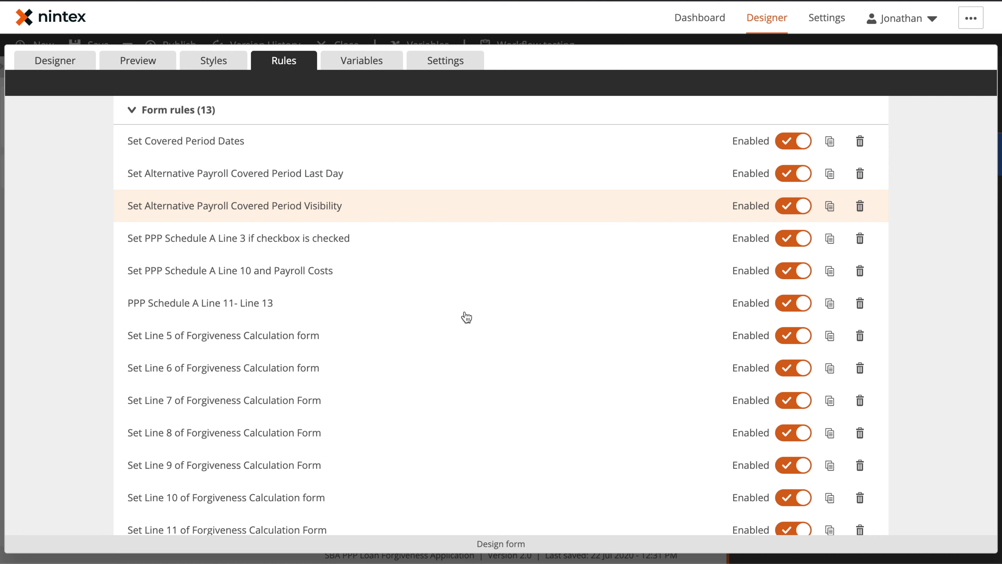
{"action": "scroll", "coordinate": [465, 316], "scroll_direction": "down", "scroll_amount": 1}
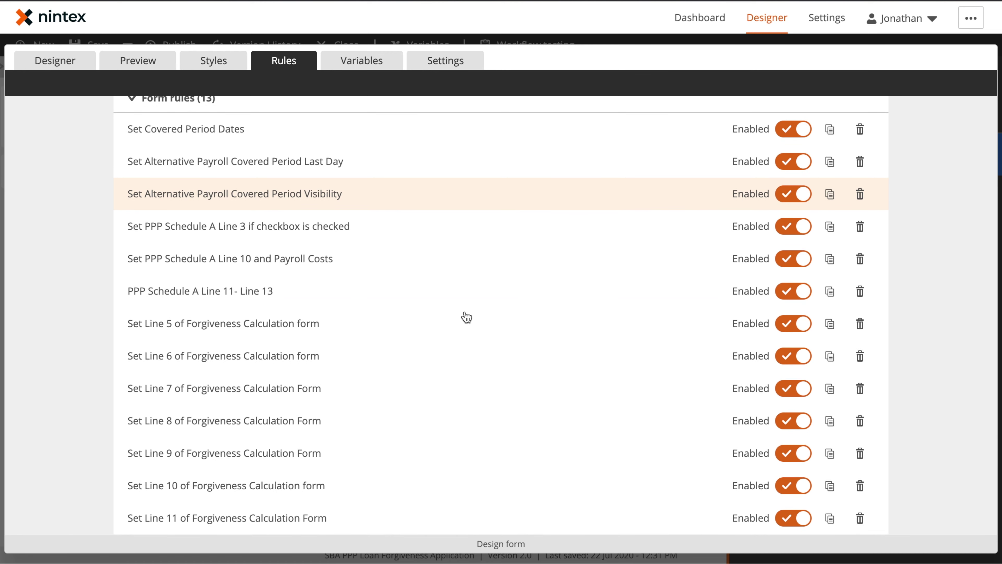
{"action": "scroll", "coordinate": [396, 298], "scroll_direction": "up", "scroll_amount": 1}
{"action": "left_click", "coordinate": [395, 298]}
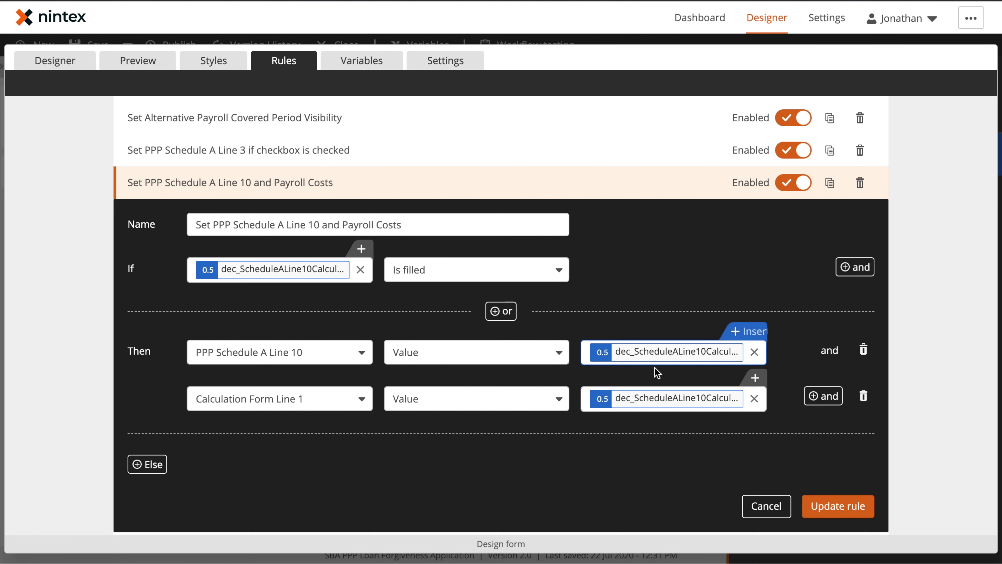
Step: Open the Line 10 calculation variable, read the sum function's description, and cancel unchanged
{"action": "left_click", "coordinate": [730, 332]}
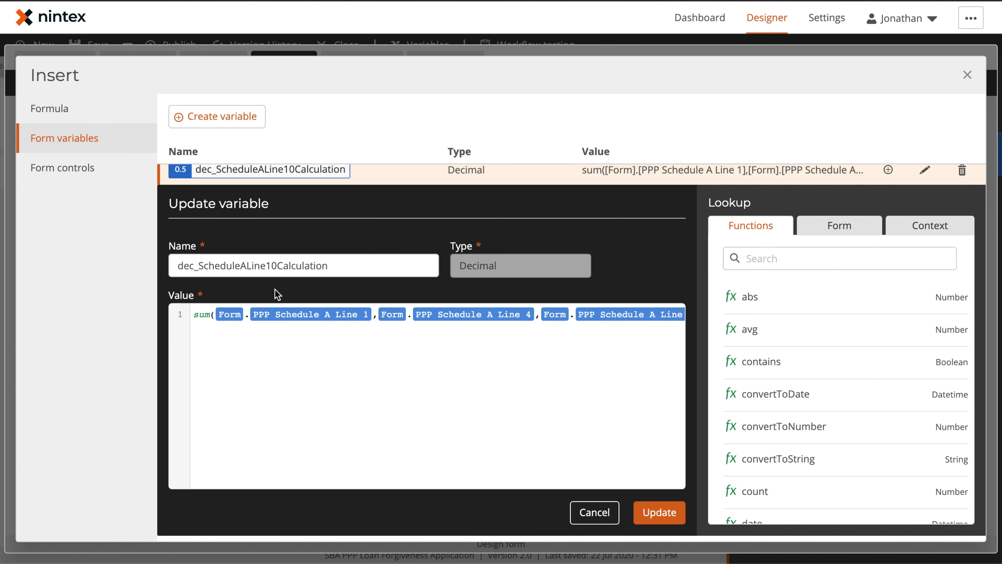
{"action": "scroll", "coordinate": [280, 297], "scroll_direction": "up", "scroll_amount": 4}
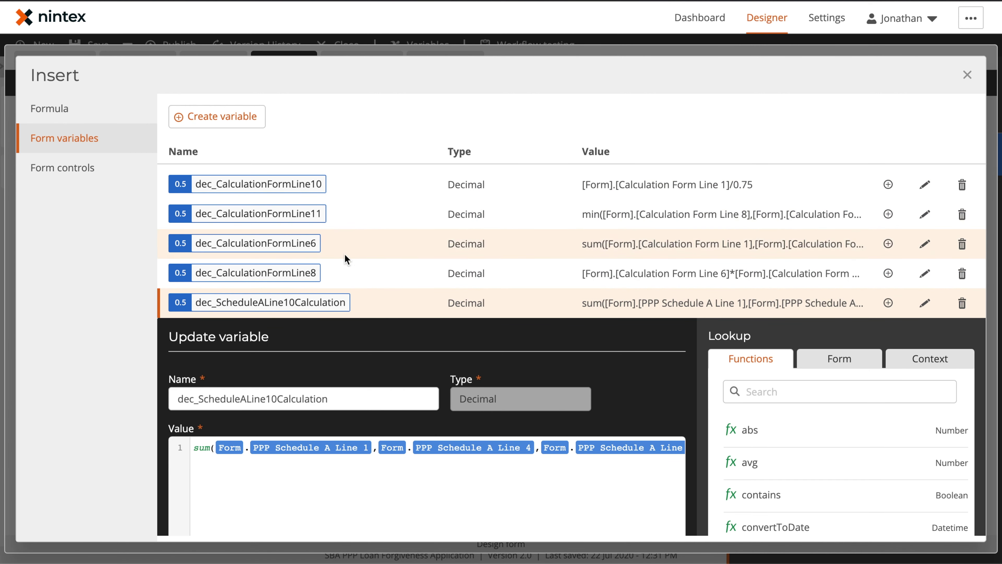
{"action": "left_click", "coordinate": [86, 115]}
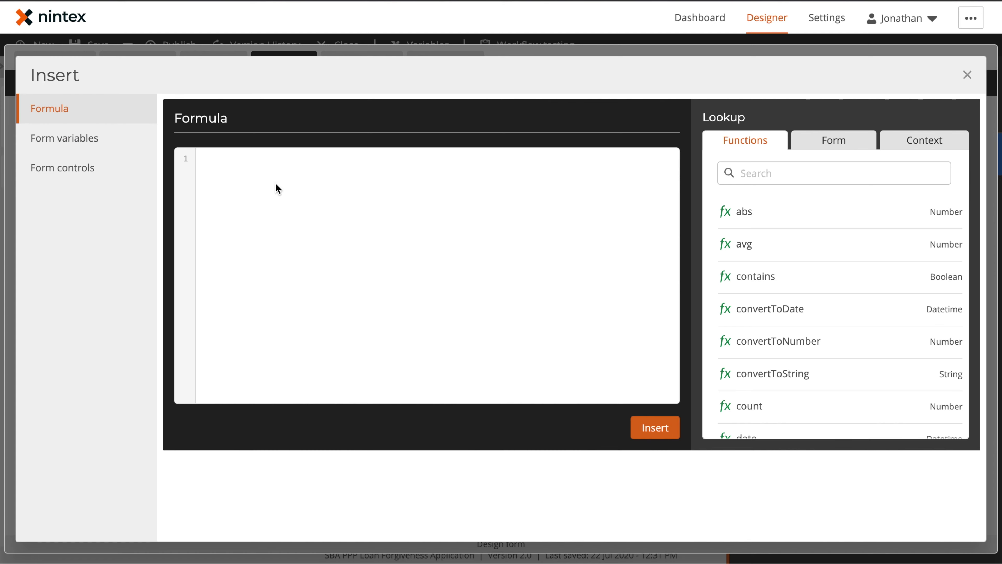
{"action": "left_click", "coordinate": [134, 149]}
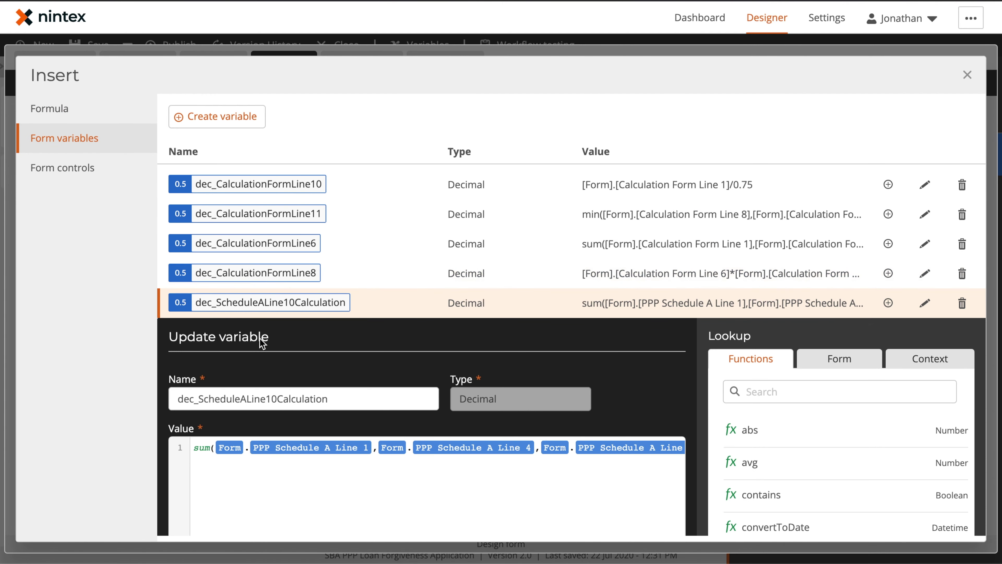
{"action": "scroll", "coordinate": [311, 367], "scroll_direction": "down", "scroll_amount": 4}
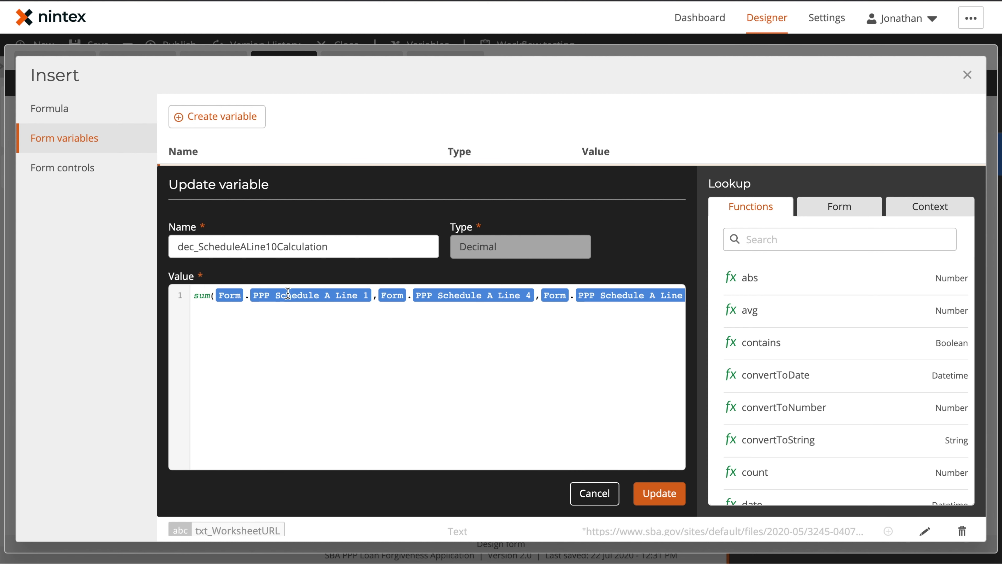
{"action": "left_click", "coordinate": [807, 245]}
{"action": "type", "text": "su"}
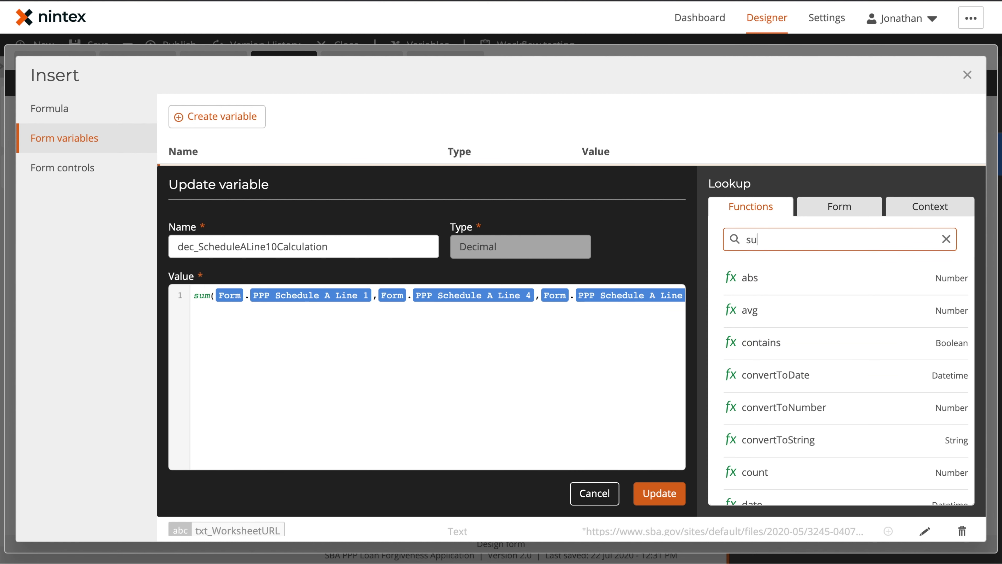
{"action": "type", "text": "m"}
{"action": "left_click", "coordinate": [804, 292]}
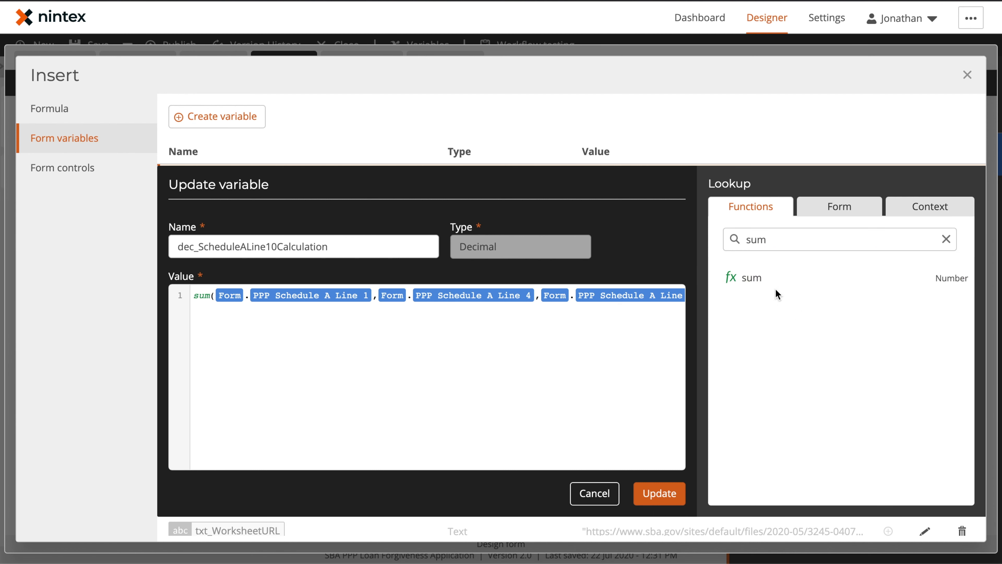
{"action": "left_click", "coordinate": [764, 288]}
{"action": "scroll", "coordinate": [843, 442], "scroll_direction": "down", "scroll_amount": 2}
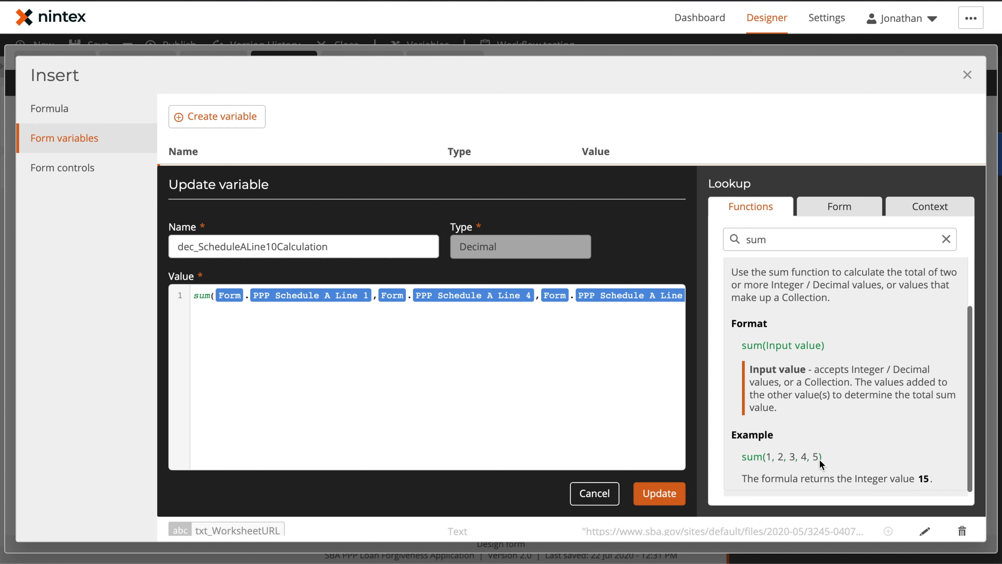
{"action": "left_click", "coordinate": [594, 492]}
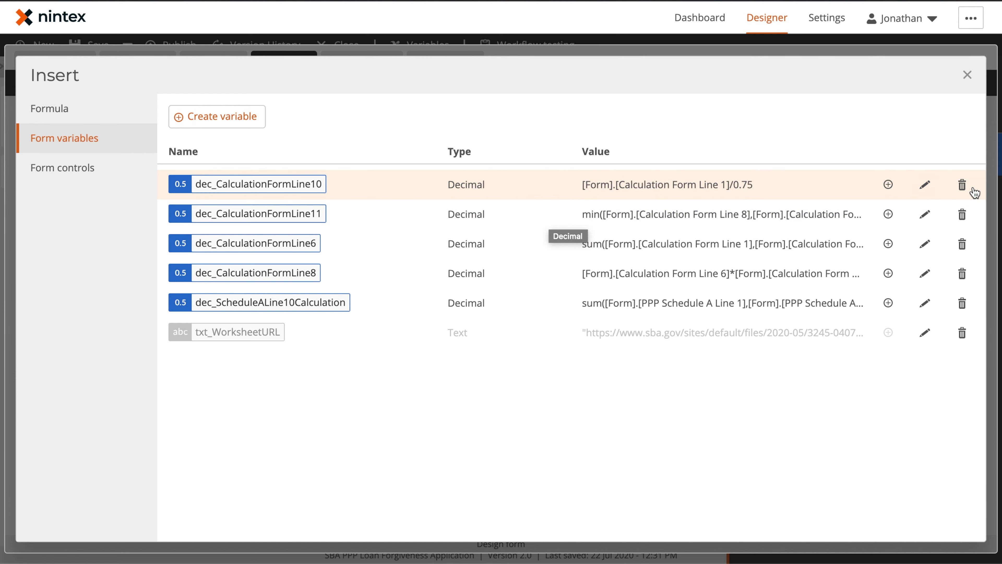
Step: Edit dec_CalculationFormLine11, read the min function's description, discard changes, and preview PPP Schedule A
{"action": "left_click", "coordinate": [925, 215]}
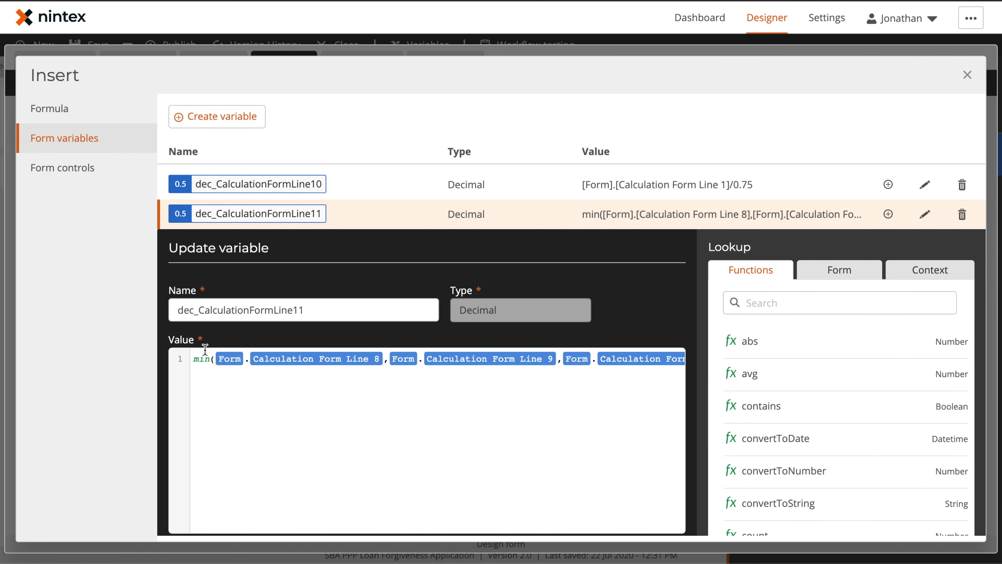
{"action": "left_click", "coordinate": [881, 307]}
{"action": "type", "text": "min"}
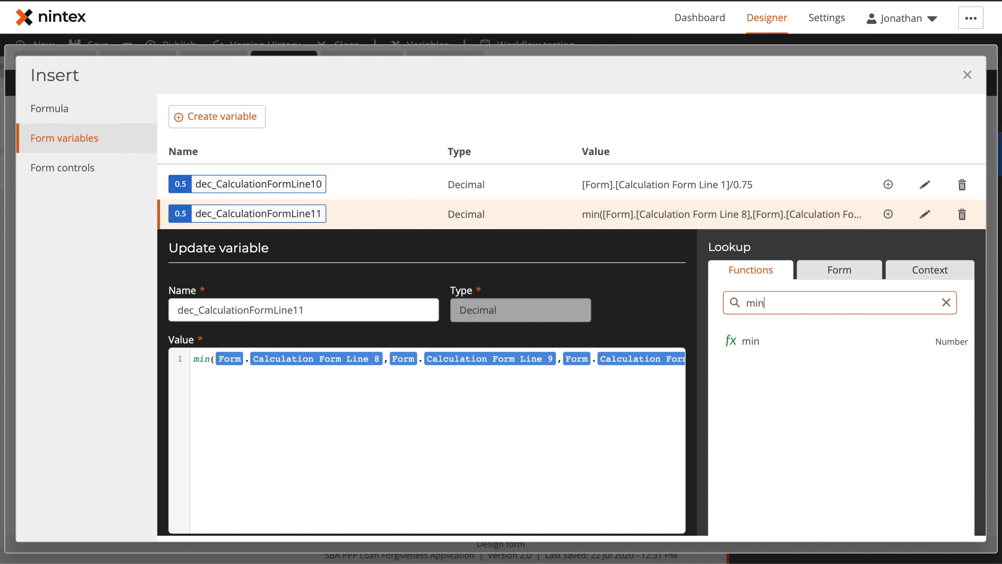
{"action": "left_click", "coordinate": [812, 342]}
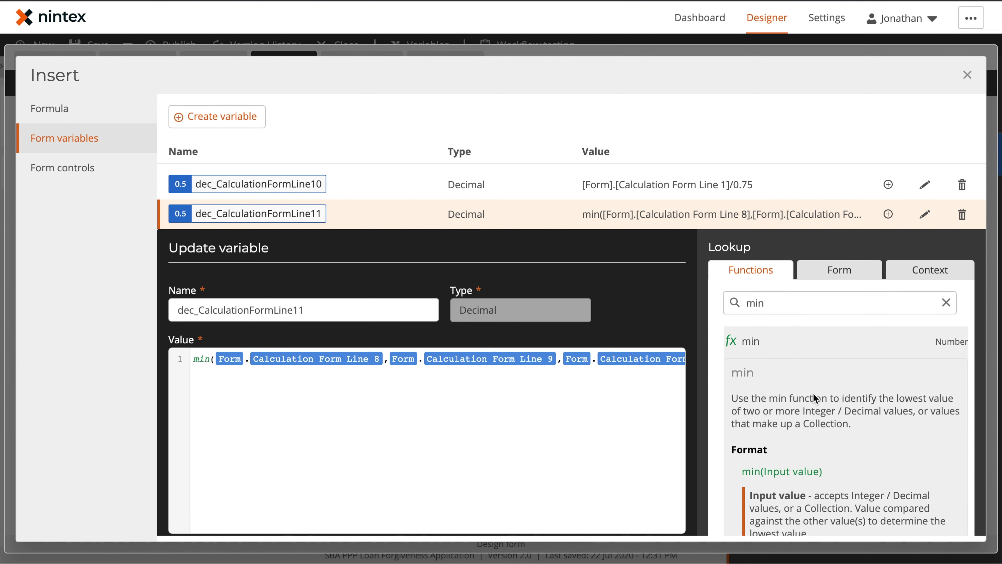
{"action": "scroll", "coordinate": [813, 393], "scroll_direction": "down", "scroll_amount": 2}
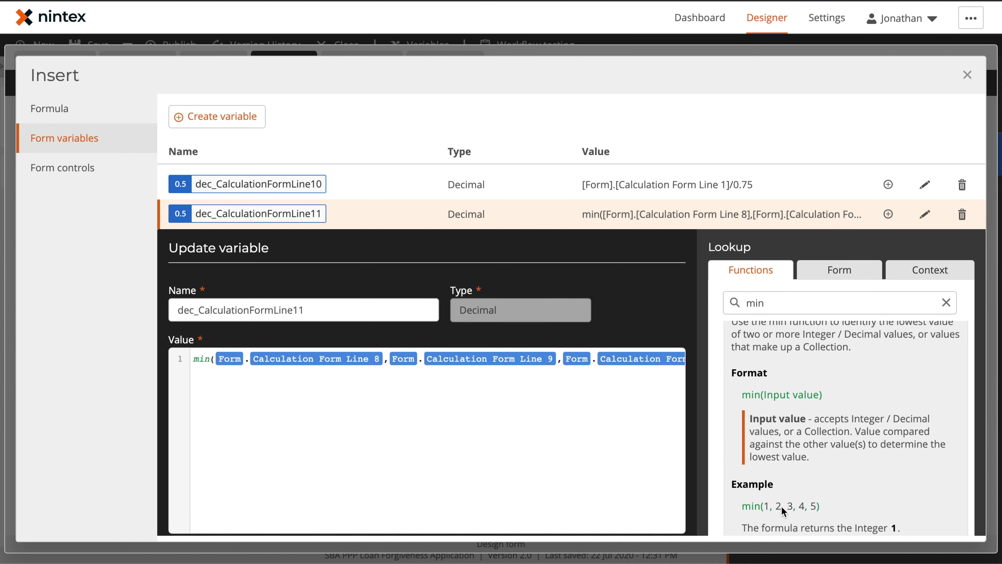
{"action": "scroll", "coordinate": [862, 280], "scroll_direction": "down", "scroll_amount": 4}
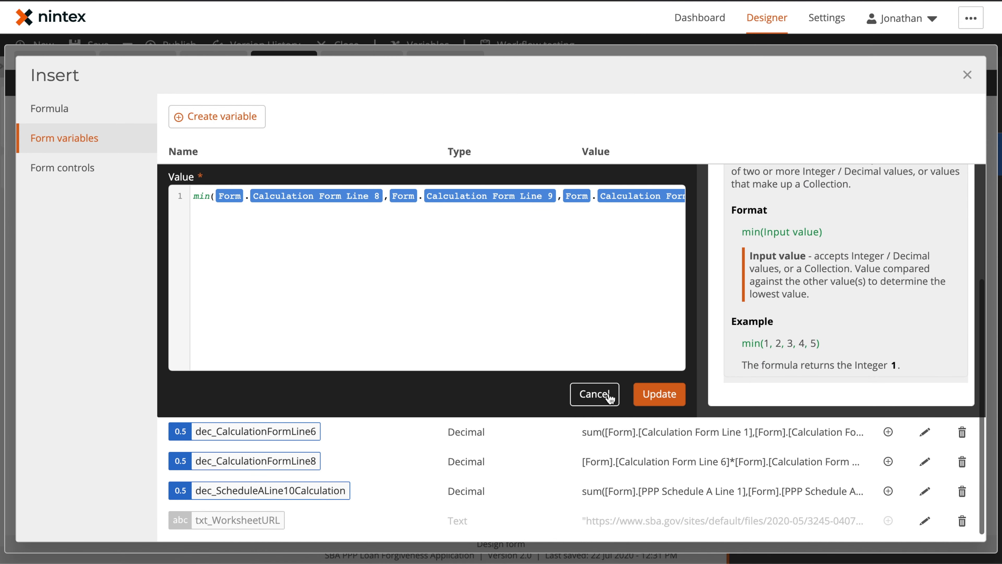
{"action": "left_click", "coordinate": [594, 394]}
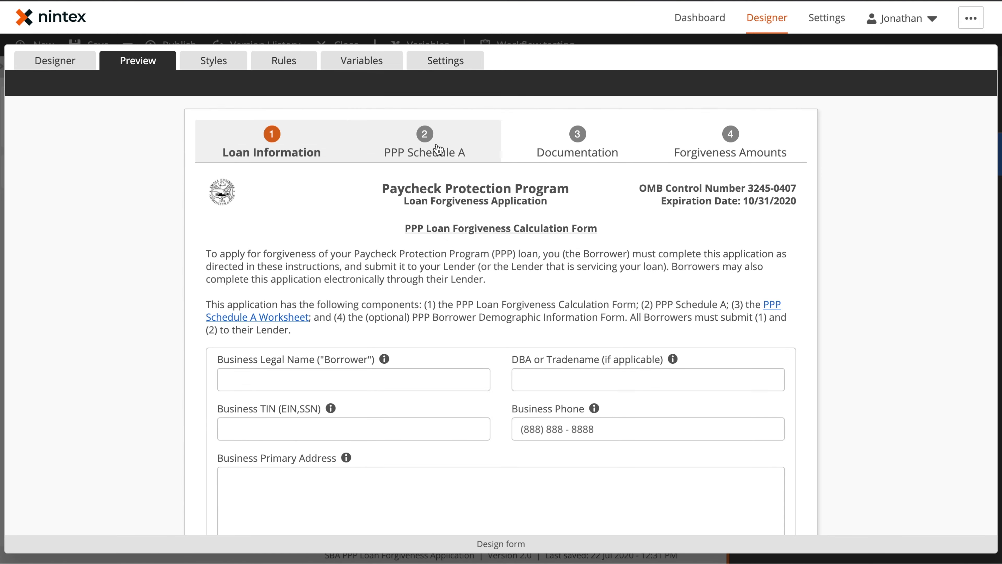
{"action": "left_click", "coordinate": [438, 150]}
Step: Focus and leave Line 11 empty to confirm it is required, then return to the Designer
{"action": "scroll", "coordinate": [546, 357], "scroll_direction": "down", "scroll_amount": 20}
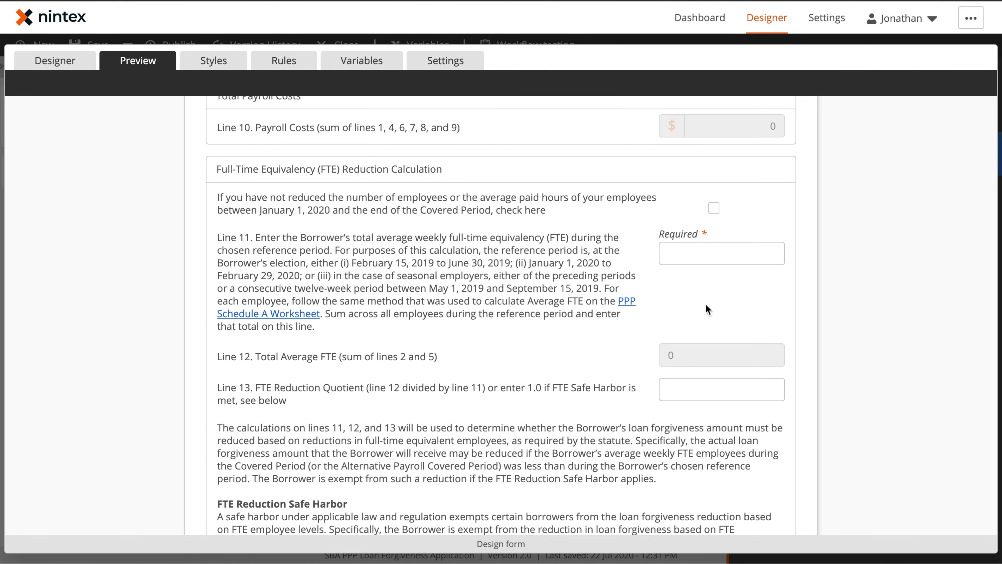
{"action": "left_click", "coordinate": [683, 250]}
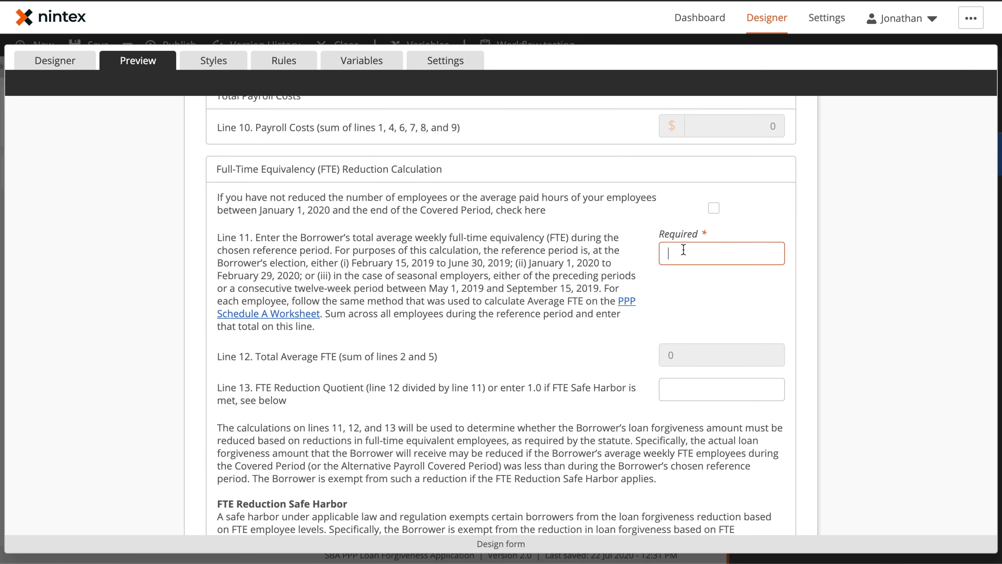
{"action": "left_click", "coordinate": [57, 62]}
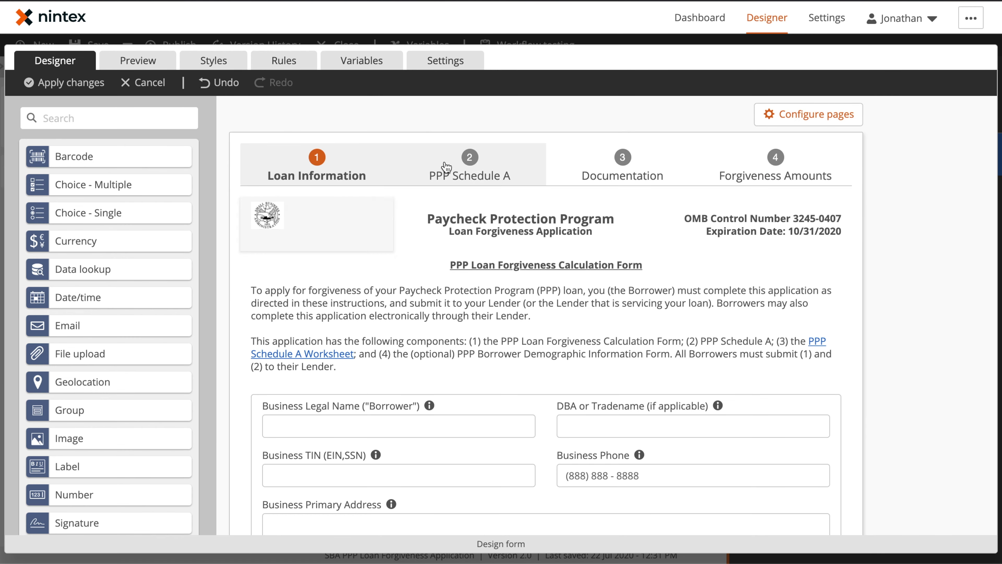
{"action": "left_click", "coordinate": [456, 168]}
Step: Inspect the Line 11 number field and Line 12 label (Label 29) settings, then show the Form rules
{"action": "scroll", "coordinate": [664, 317], "scroll_direction": "down", "scroll_amount": 2}
{"action": "scroll", "coordinate": [665, 317], "scroll_direction": "down", "scroll_amount": 10}
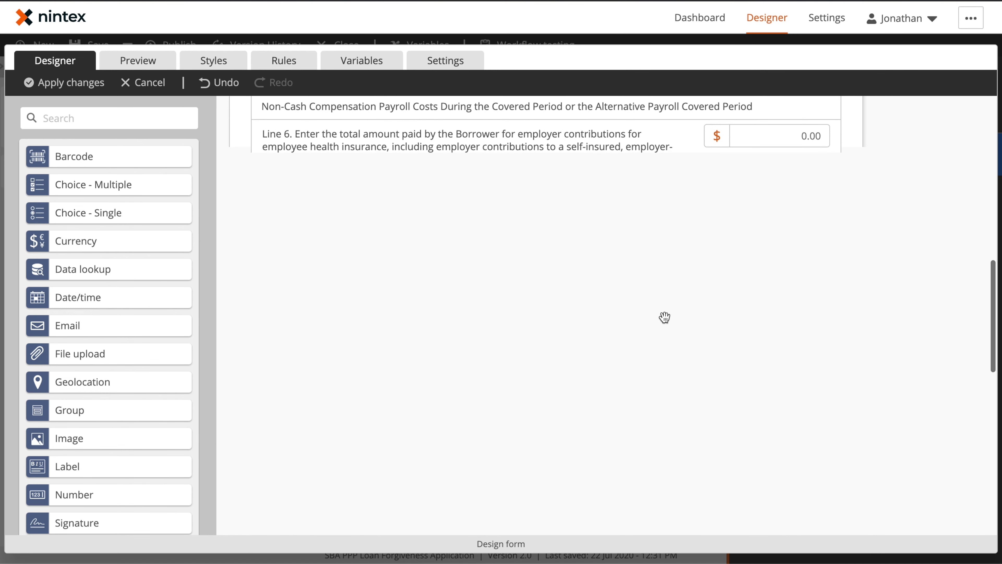
{"action": "scroll", "coordinate": [758, 224], "scroll_direction": "down", "scroll_amount": 7}
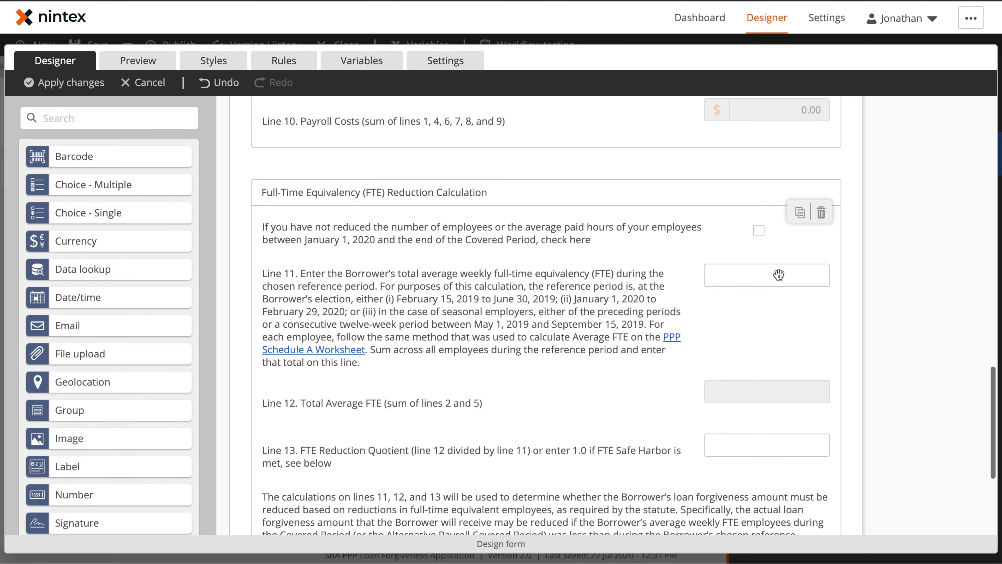
{"action": "left_click", "coordinate": [745, 316]}
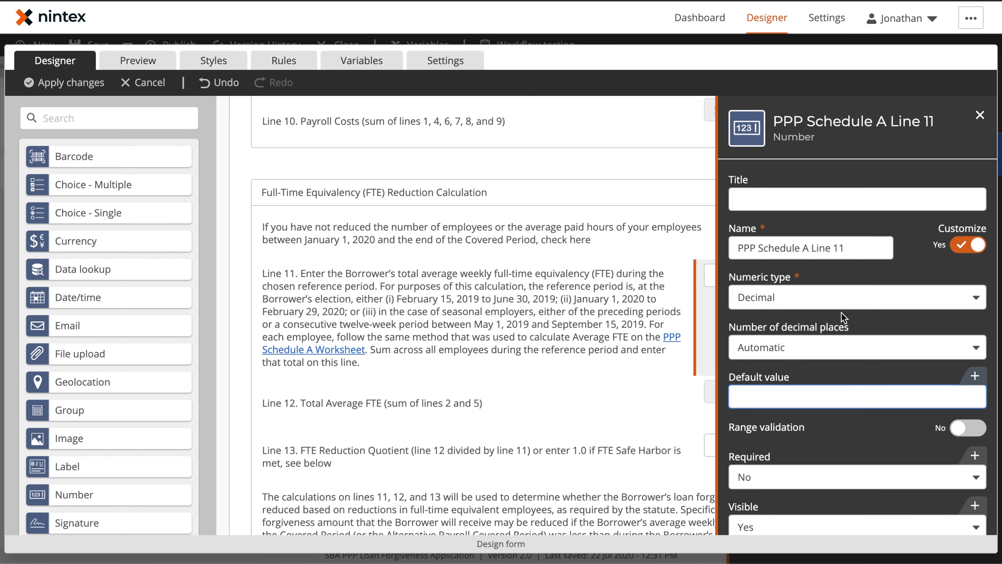
{"action": "scroll", "coordinate": [730, 354], "scroll_direction": "down", "scroll_amount": 3}
{"action": "left_click", "coordinate": [597, 385]}
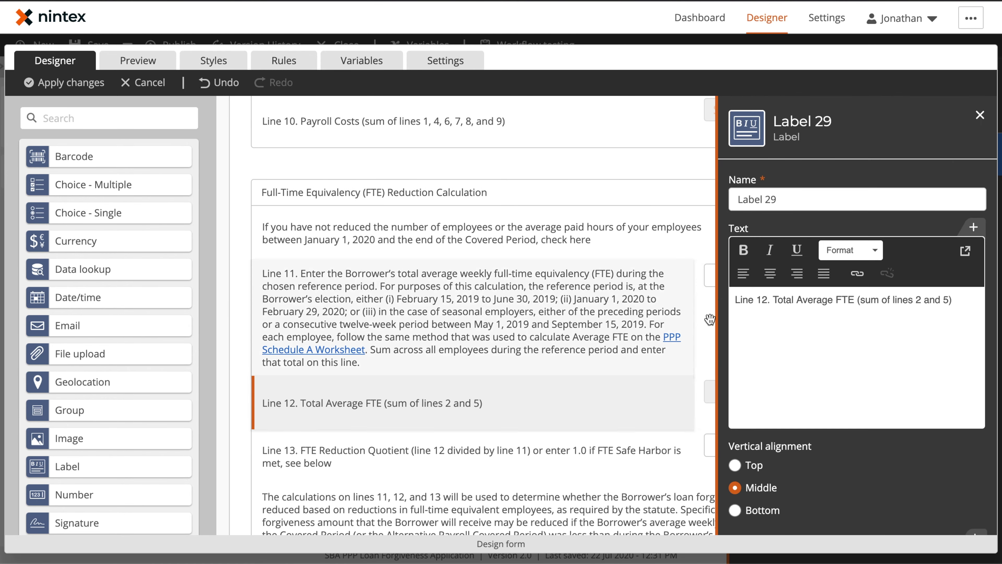
{"action": "left_click", "coordinate": [979, 115]}
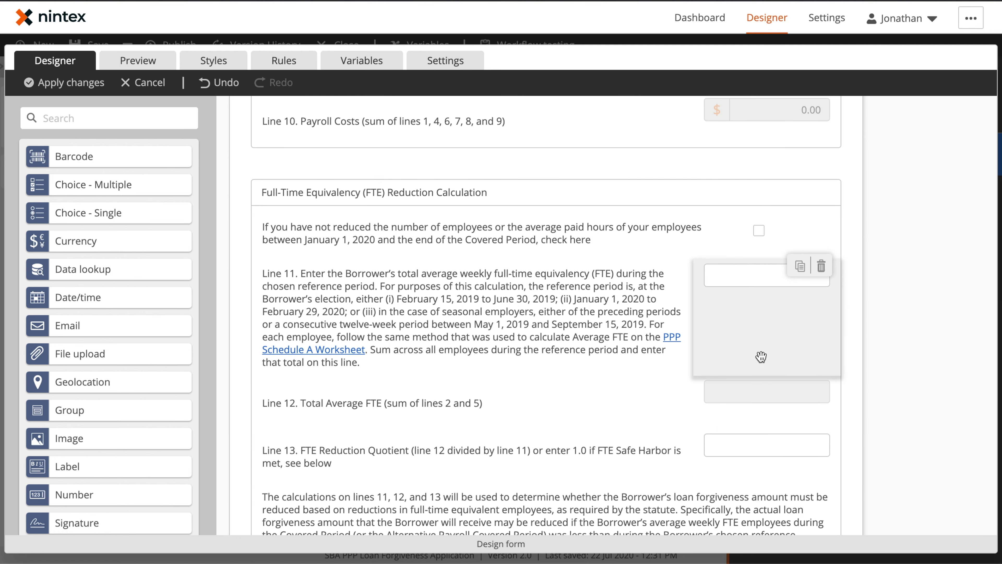
{"action": "scroll", "coordinate": [756, 368], "scroll_direction": "down", "scroll_amount": 5}
{"action": "scroll", "coordinate": [754, 368], "scroll_direction": "up", "scroll_amount": 5}
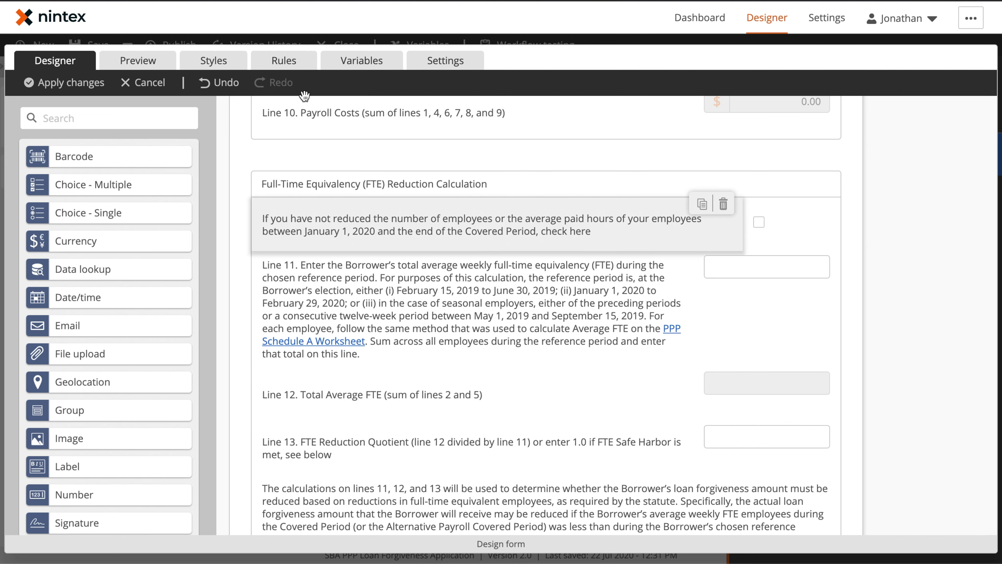
{"action": "left_click", "coordinate": [298, 71]}
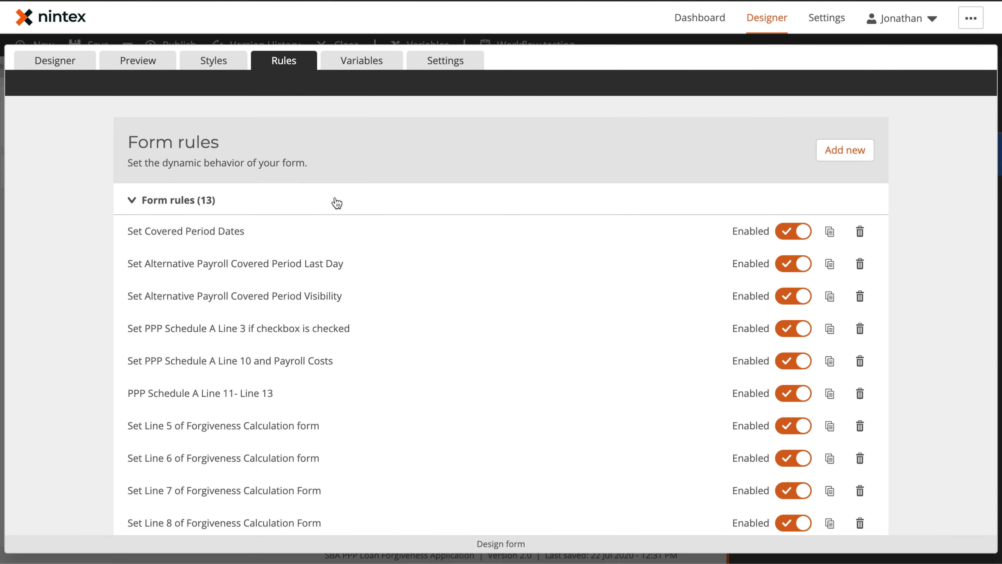
Step: Expand the 'PPP Schedule A Line 11- Line 13' rule and scroll through its If, Then and Else rows
{"action": "left_click", "coordinate": [420, 395]}
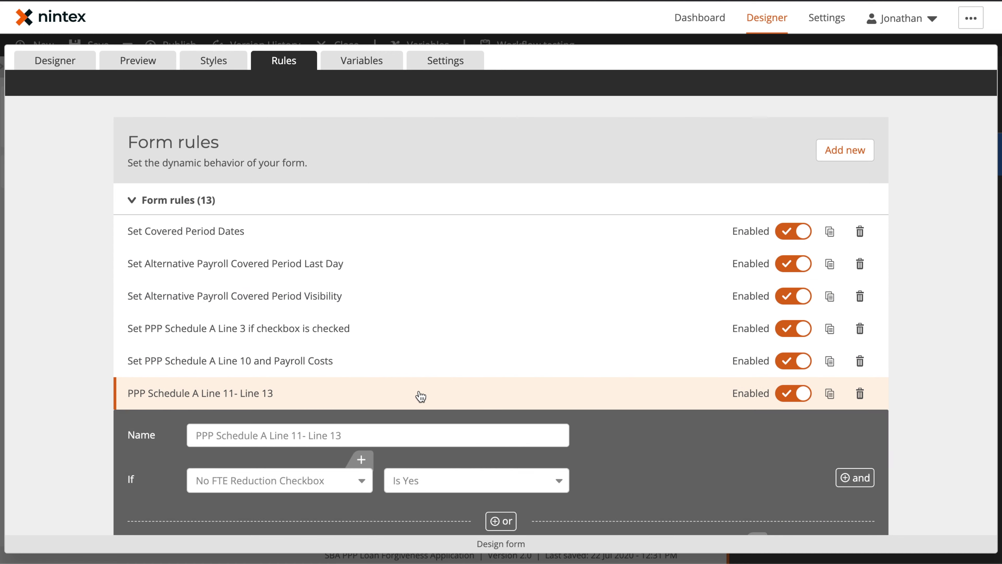
{"action": "scroll", "coordinate": [538, 365], "scroll_direction": "down", "scroll_amount": 4}
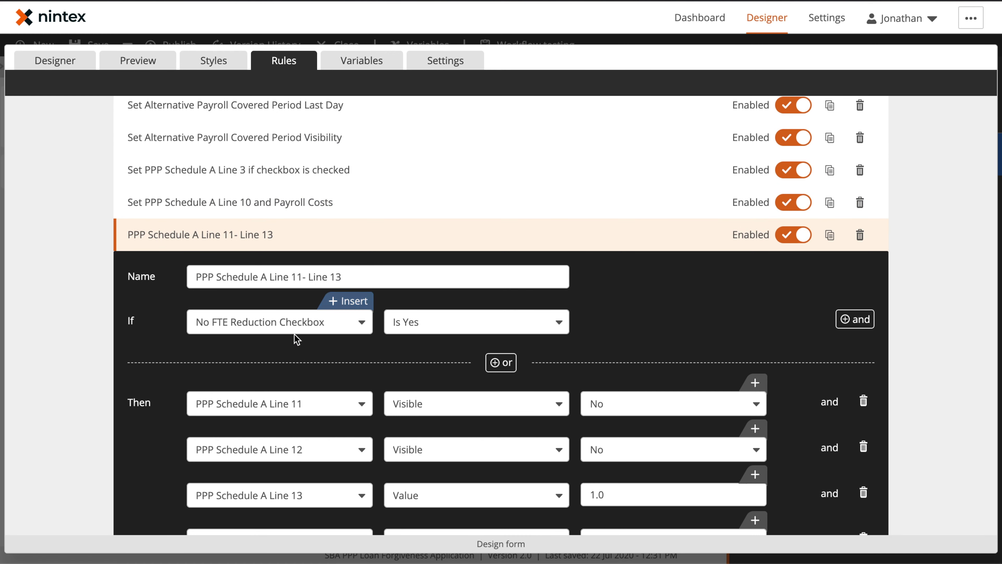
{"action": "scroll", "coordinate": [458, 332], "scroll_direction": "down", "scroll_amount": 5}
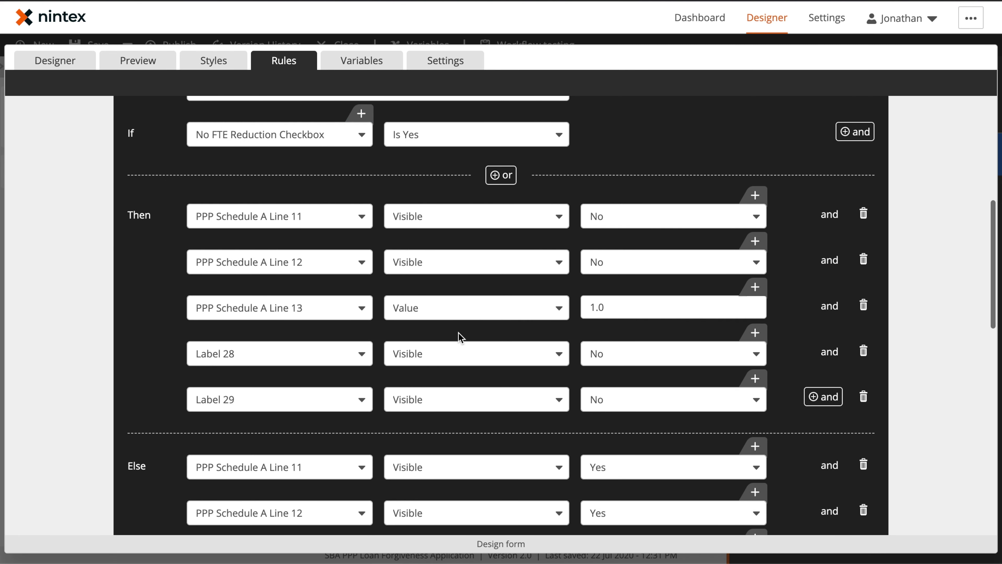
{"action": "scroll", "coordinate": [585, 366], "scroll_direction": "down", "scroll_amount": 1}
{"action": "scroll", "coordinate": [524, 359], "scroll_direction": "down", "scroll_amount": 5}
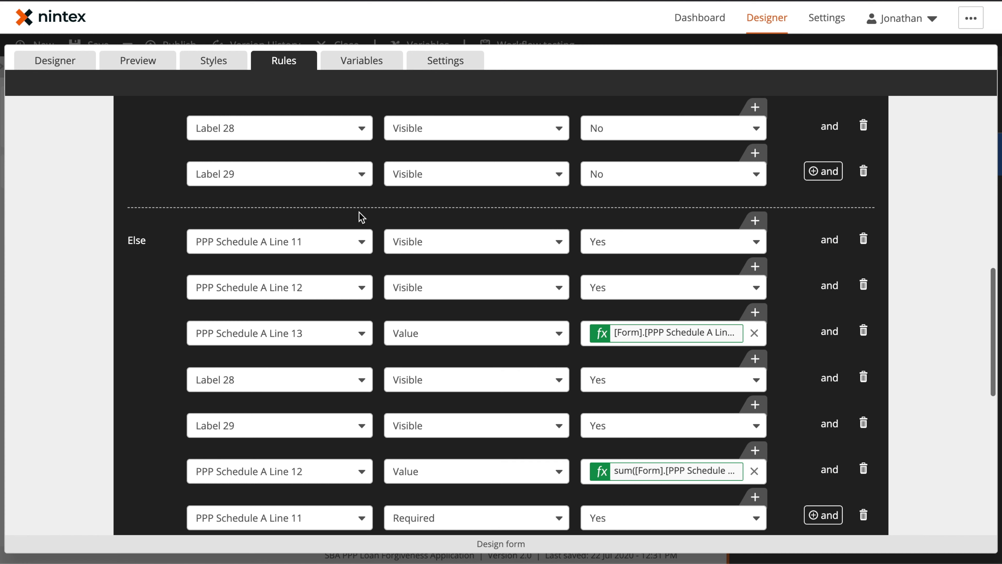
{"action": "scroll", "coordinate": [395, 361], "scroll_direction": "down", "scroll_amount": 3}
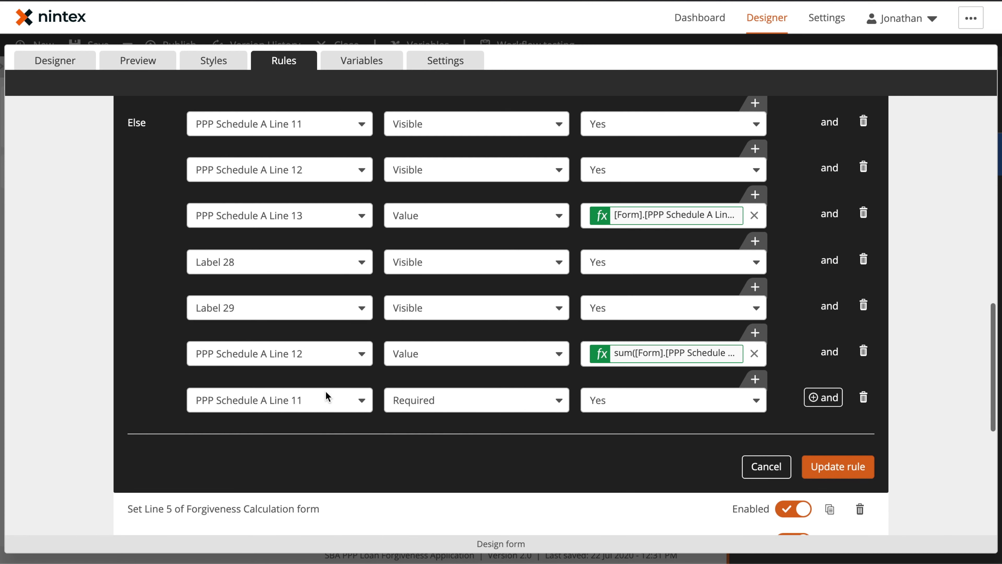
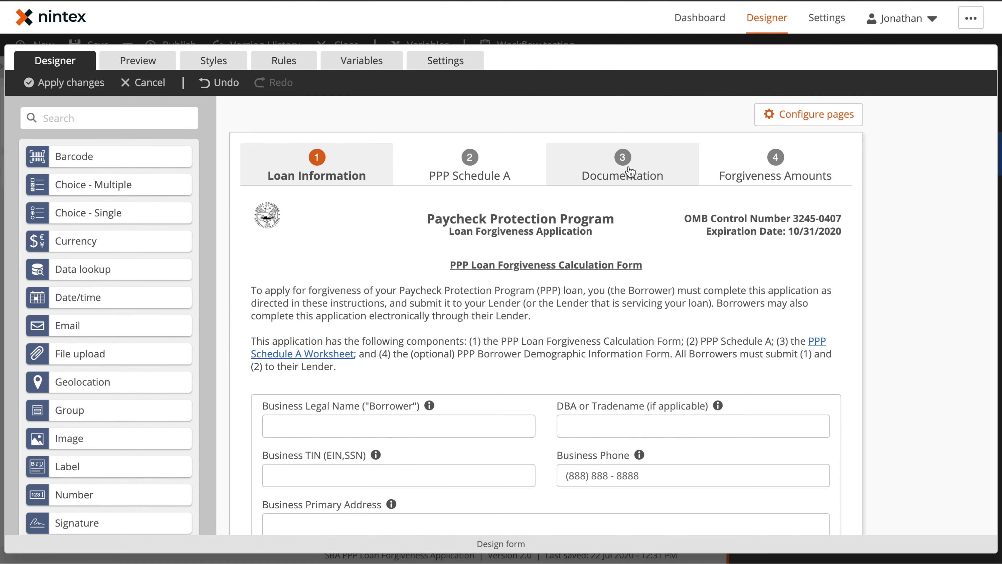
Step: Back in the designer, select the Payroll upload and its instructions group on the Documentation page
{"action": "left_click", "coordinate": [629, 173]}
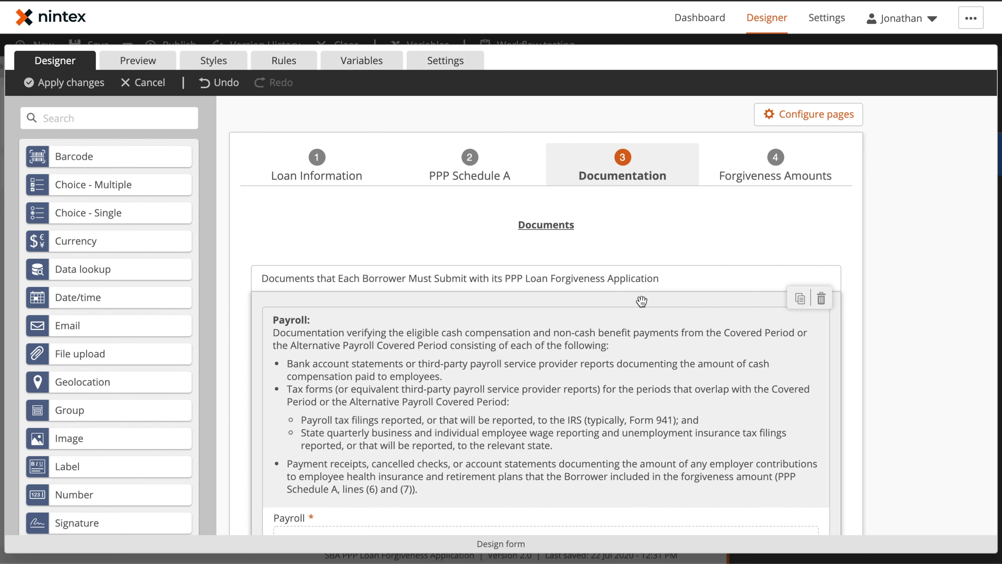
{"action": "scroll", "coordinate": [641, 300], "scroll_direction": "down", "scroll_amount": 3}
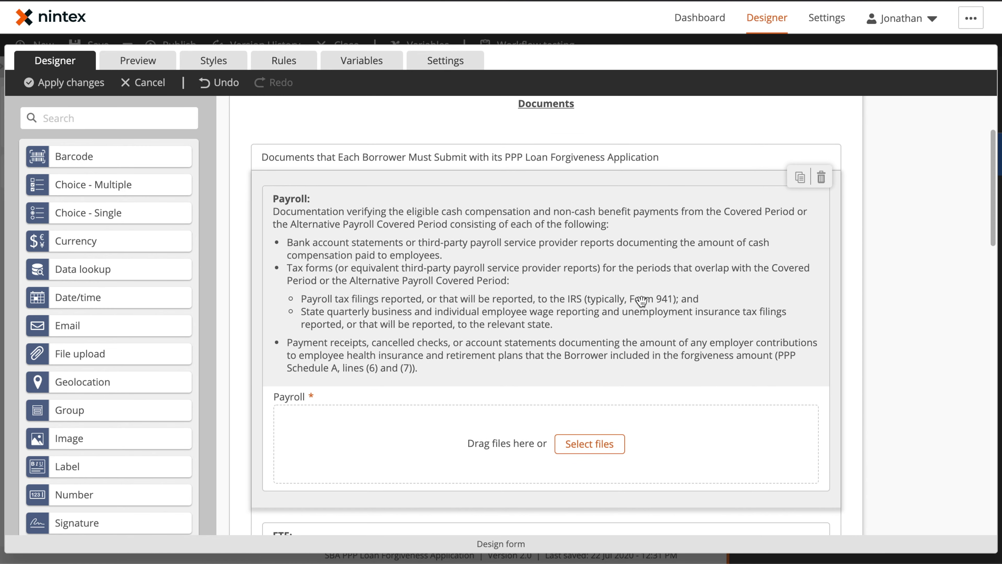
{"action": "left_click", "coordinate": [350, 436]}
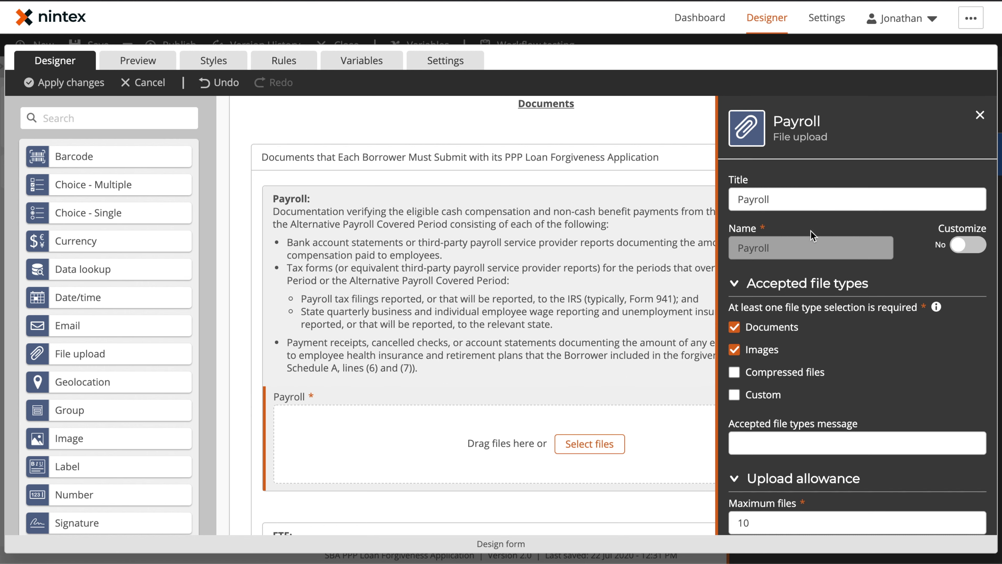
{"action": "left_click", "coordinate": [538, 260]}
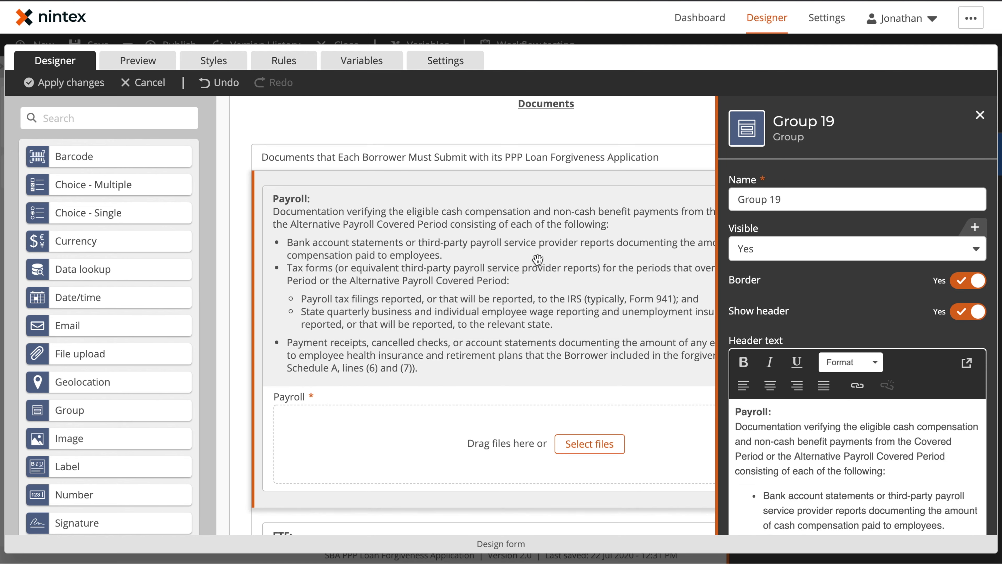
{"action": "scroll", "coordinate": [813, 411], "scroll_direction": "down", "scroll_amount": 3}
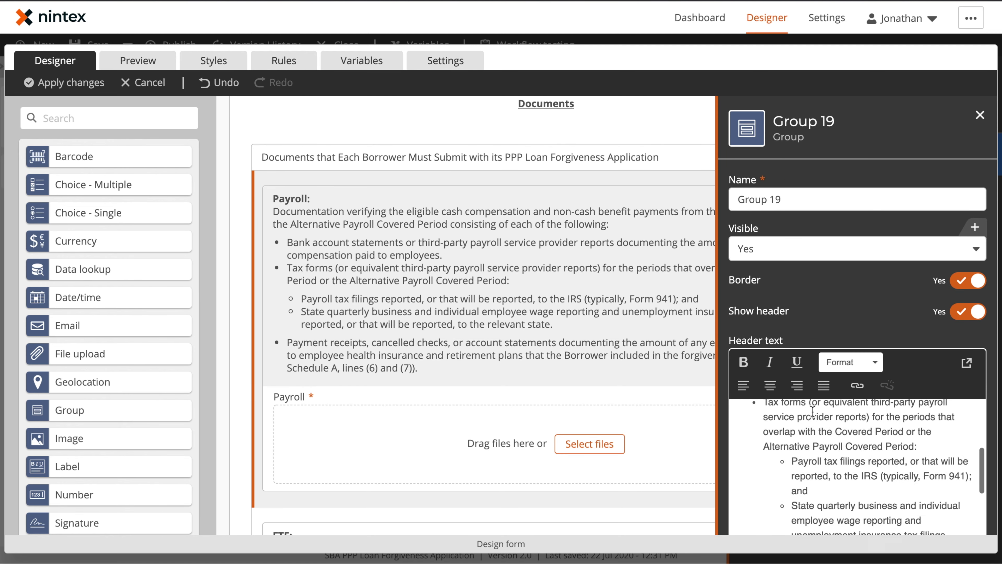
{"action": "scroll", "coordinate": [812, 411], "scroll_direction": "down", "scroll_amount": 1}
{"action": "scroll", "coordinate": [477, 338], "scroll_direction": "down", "scroll_amount": 3}
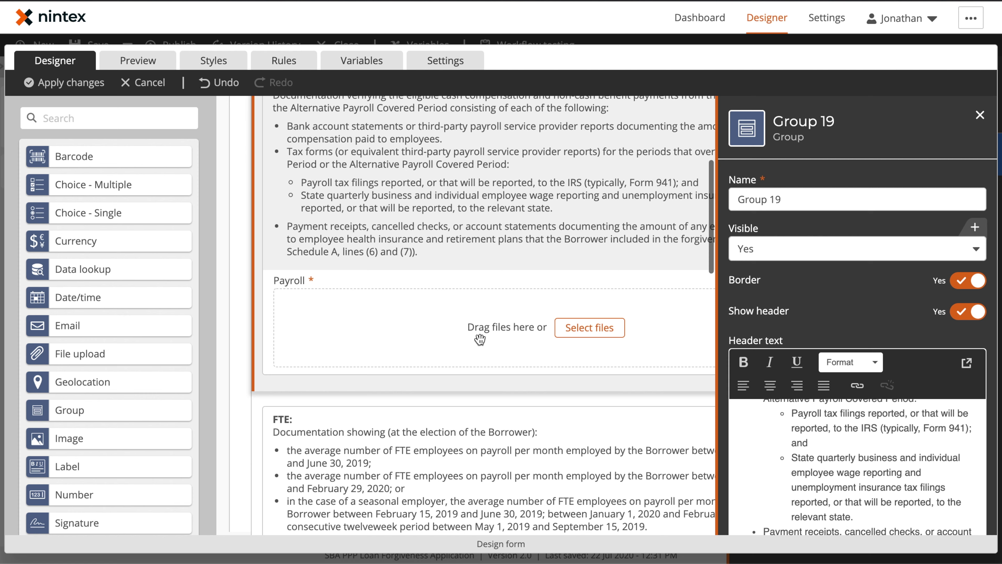
Step: Review the Payroll upload's accepted file types and upload limits, then close its settings
{"action": "left_click", "coordinate": [426, 319]}
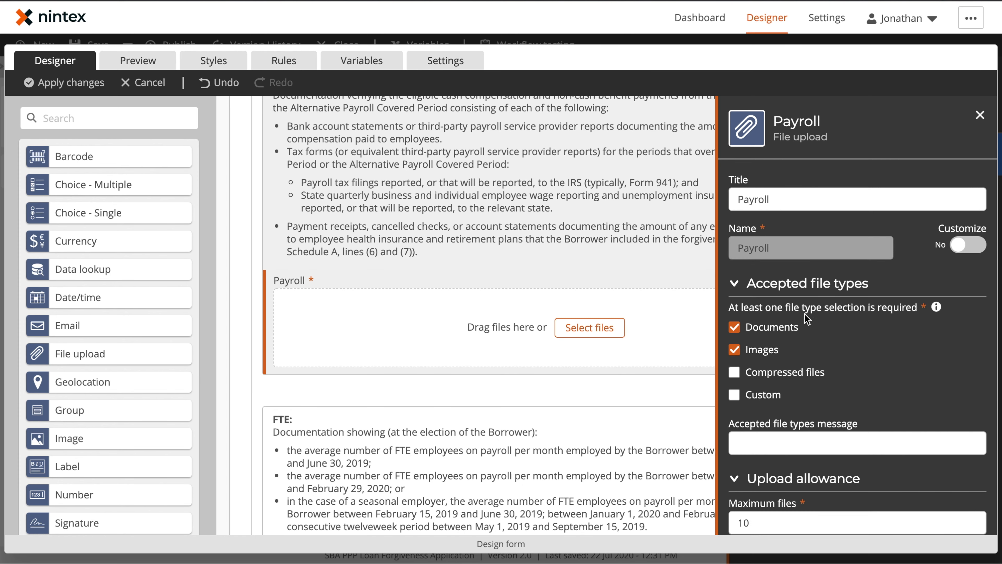
{"action": "scroll", "coordinate": [807, 319], "scroll_direction": "down", "scroll_amount": 4}
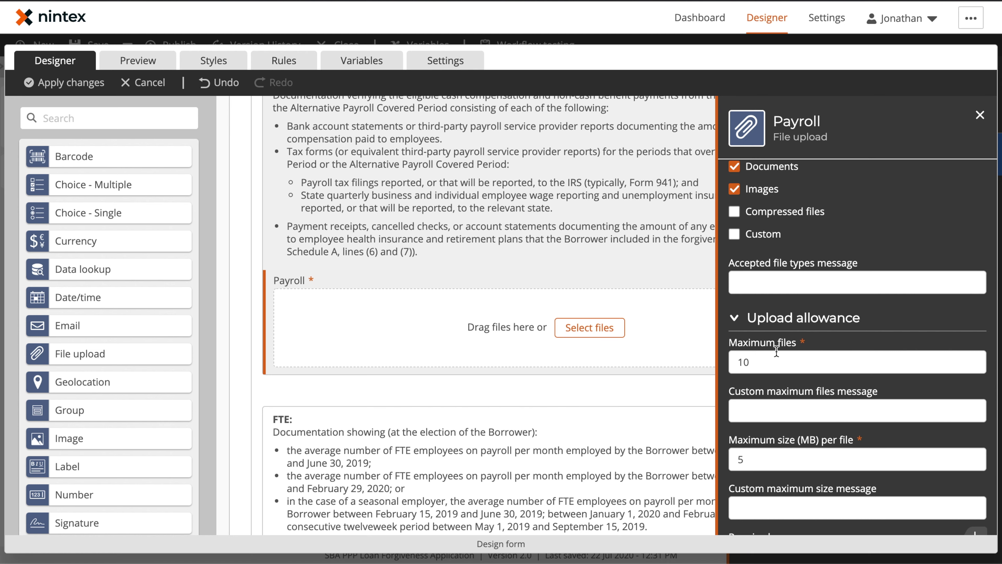
{"action": "scroll", "coordinate": [794, 342], "scroll_direction": "down", "scroll_amount": 3}
{"action": "scroll", "coordinate": [813, 346], "scroll_direction": "down", "scroll_amount": 6}
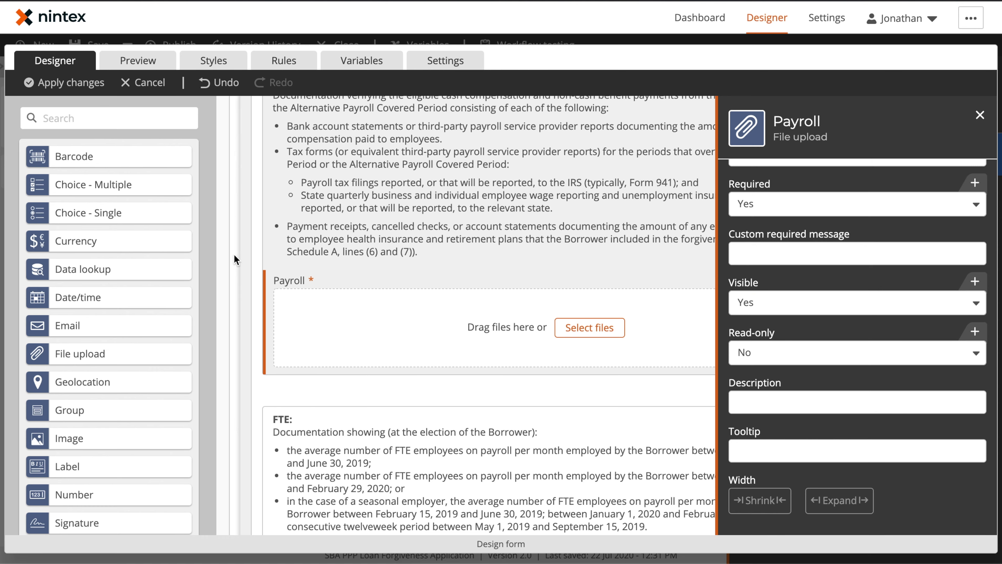
{"action": "left_click", "coordinate": [217, 274]}
{"action": "scroll", "coordinate": [519, 286], "scroll_direction": "down", "scroll_amount": 8}
{"action": "scroll", "coordinate": [521, 294], "scroll_direction": "down", "scroll_amount": 7}
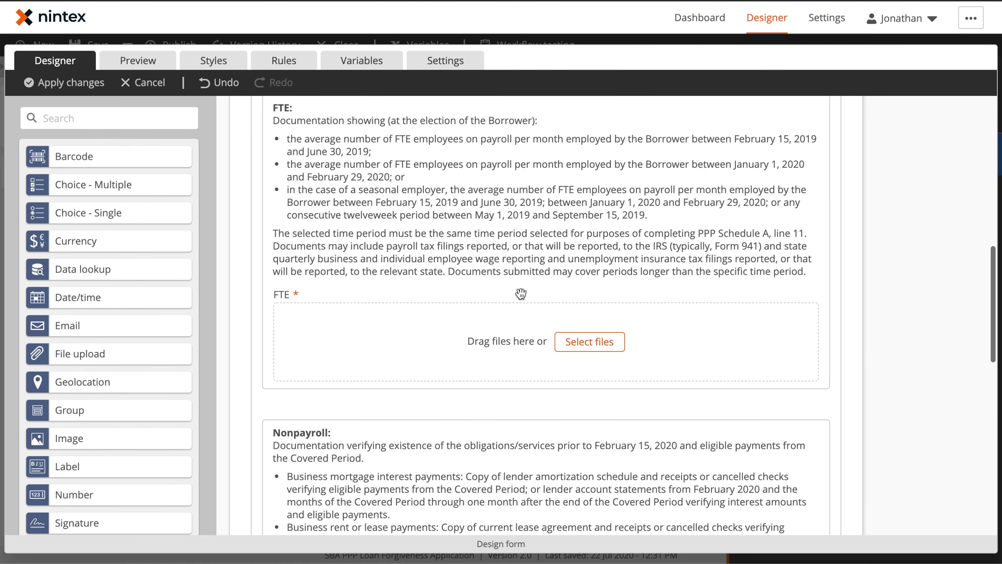
{"action": "scroll", "coordinate": [488, 385], "scroll_direction": "down", "scroll_amount": 9}
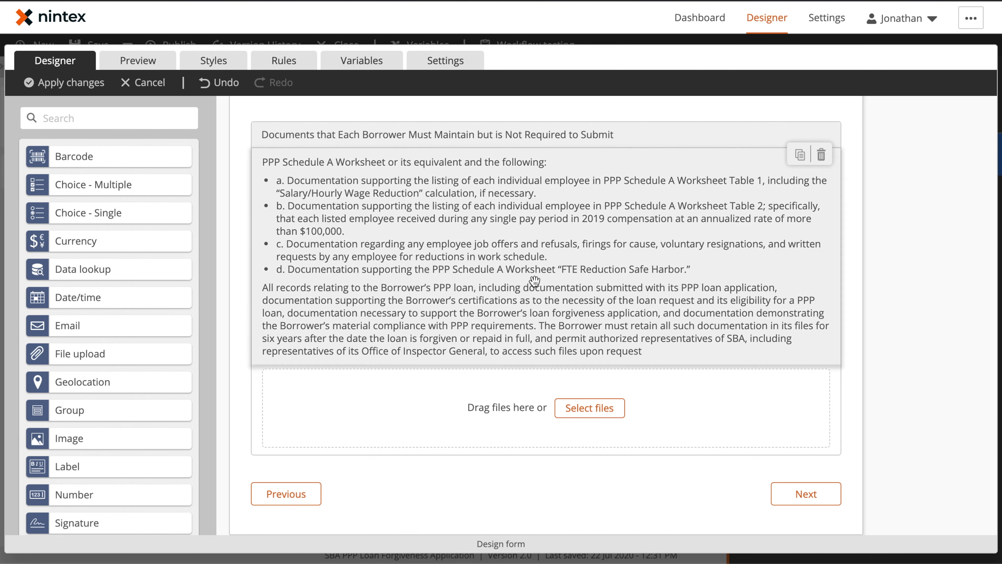
{"action": "scroll", "coordinate": [534, 281], "scroll_direction": "up", "scroll_amount": 5}
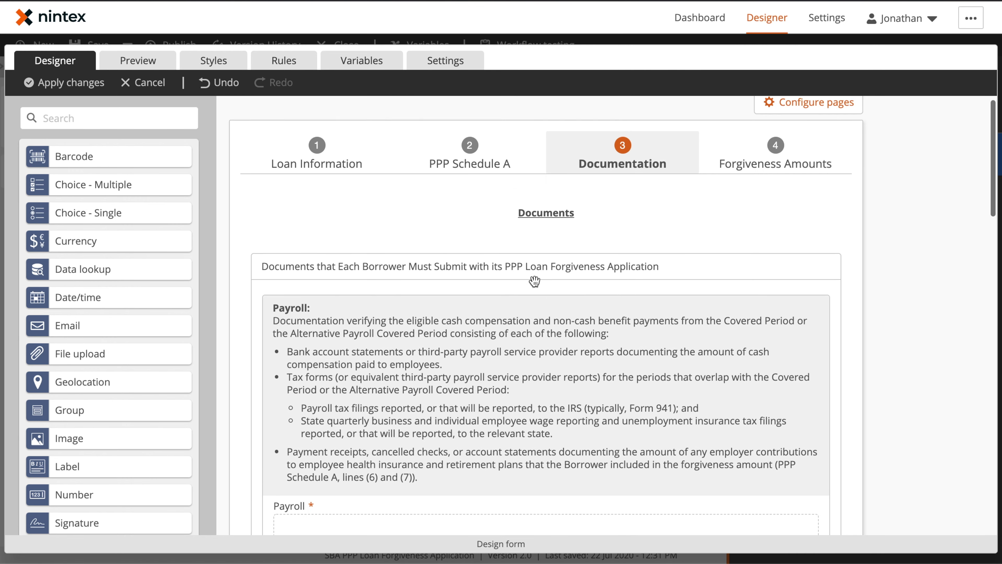
{"action": "mouse_move", "coordinate": [473, 208]}
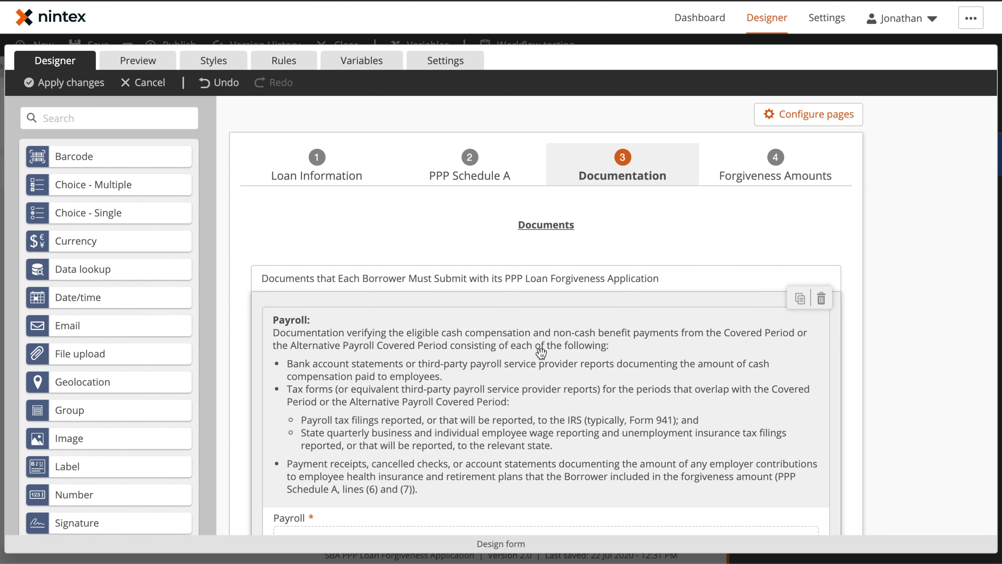
Step: Select the cost summary group on the Forgiveness Amounts page
{"action": "left_click", "coordinate": [735, 172]}
{"action": "scroll", "coordinate": [700, 261], "scroll_direction": "down", "scroll_amount": 3}
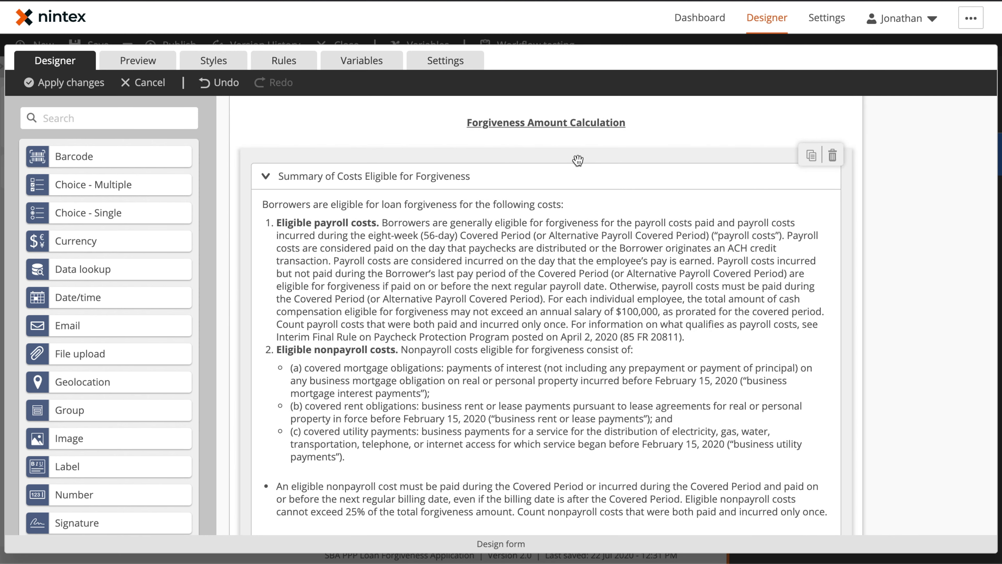
{"action": "left_click", "coordinate": [578, 160]}
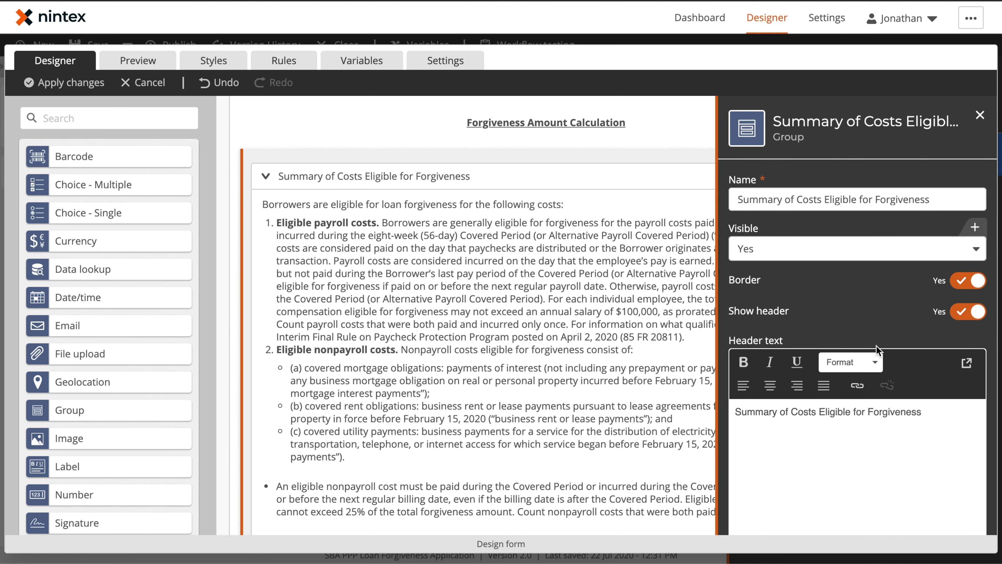
Step: Preview the Forgiveness Amounts step and collapse Summary of Costs Eligible for Forgiveness to see Lines 1–8
{"action": "left_click", "coordinate": [138, 61]}
{"action": "left_click", "coordinate": [728, 152]}
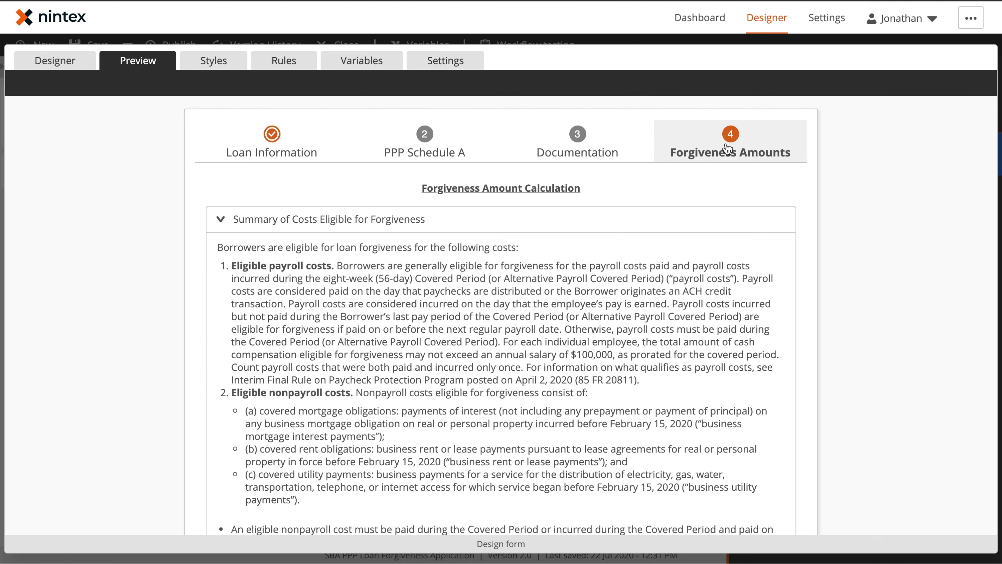
{"action": "scroll", "coordinate": [454, 389], "scroll_direction": "down", "scroll_amount": 3}
{"action": "scroll", "coordinate": [433, 427], "scroll_direction": "up", "scroll_amount": 3}
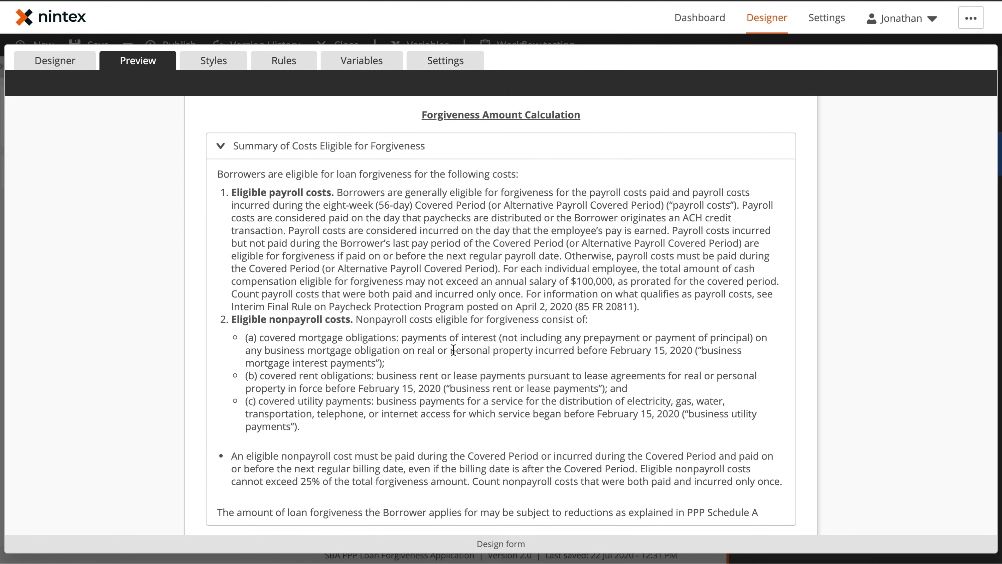
{"action": "left_click", "coordinate": [220, 148]}
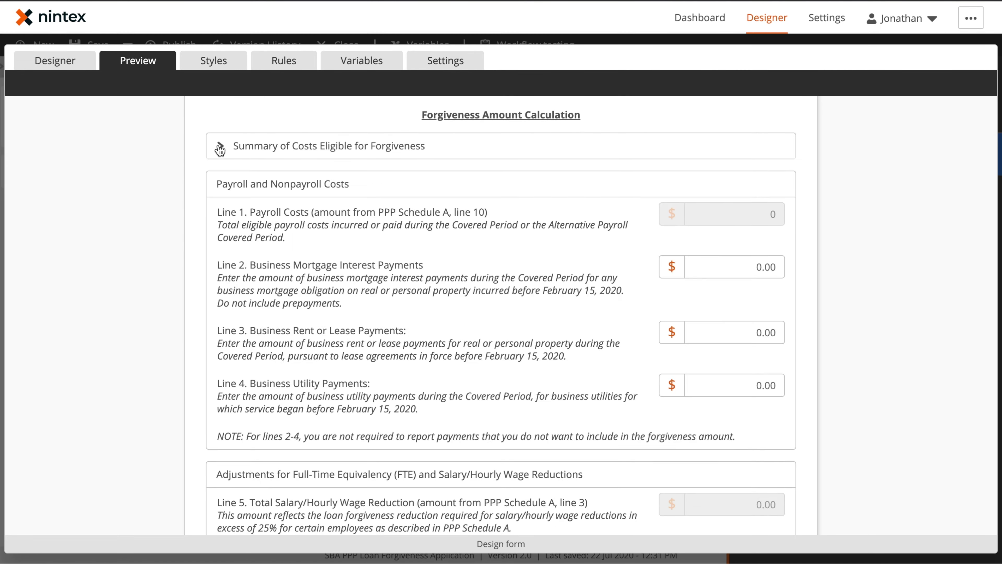
{"action": "scroll", "coordinate": [550, 201], "scroll_direction": "down", "scroll_amount": 8}
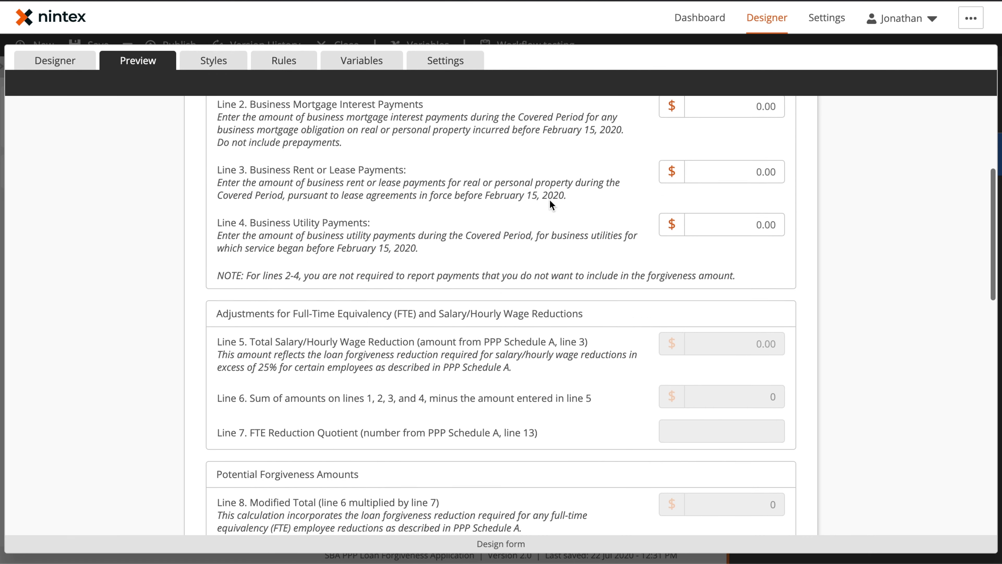
{"action": "scroll", "coordinate": [550, 201], "scroll_direction": "up", "scroll_amount": 5}
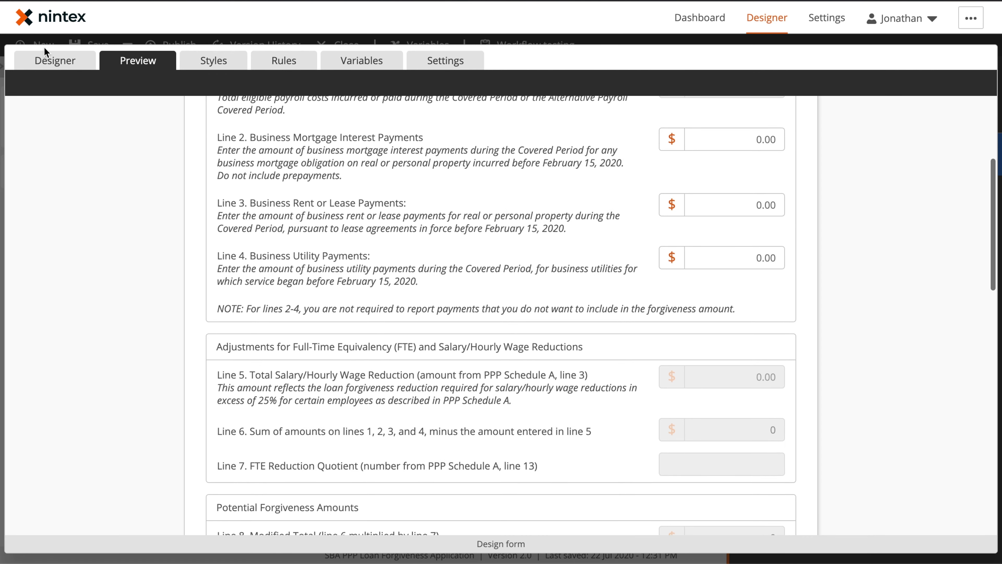
{"action": "left_click", "coordinate": [55, 61]}
Step: Open the Summary of Costs Eligible for Forgiveness group's settings and verify Collapsible is on
{"action": "left_click", "coordinate": [757, 171]}
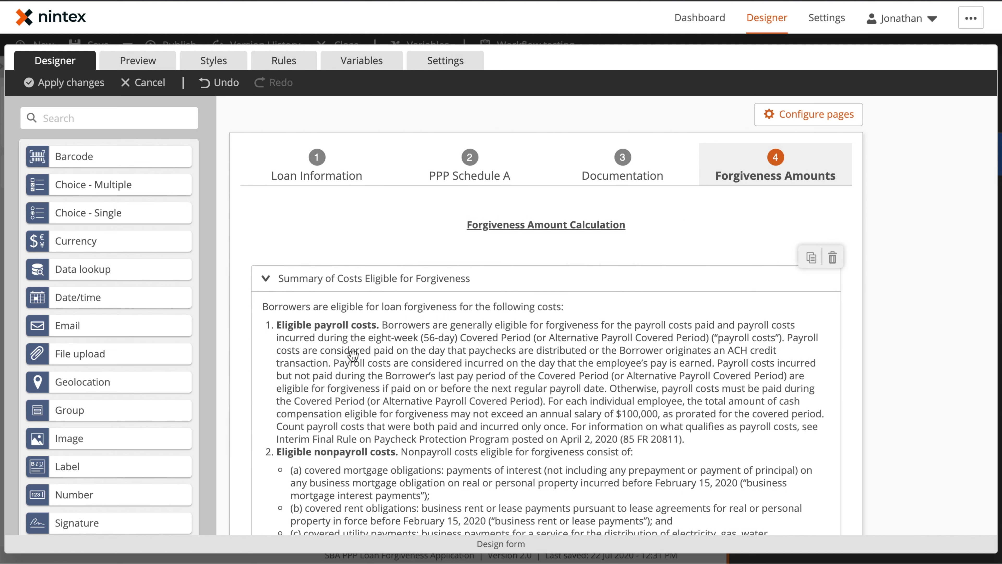
{"action": "left_click", "coordinate": [405, 257]}
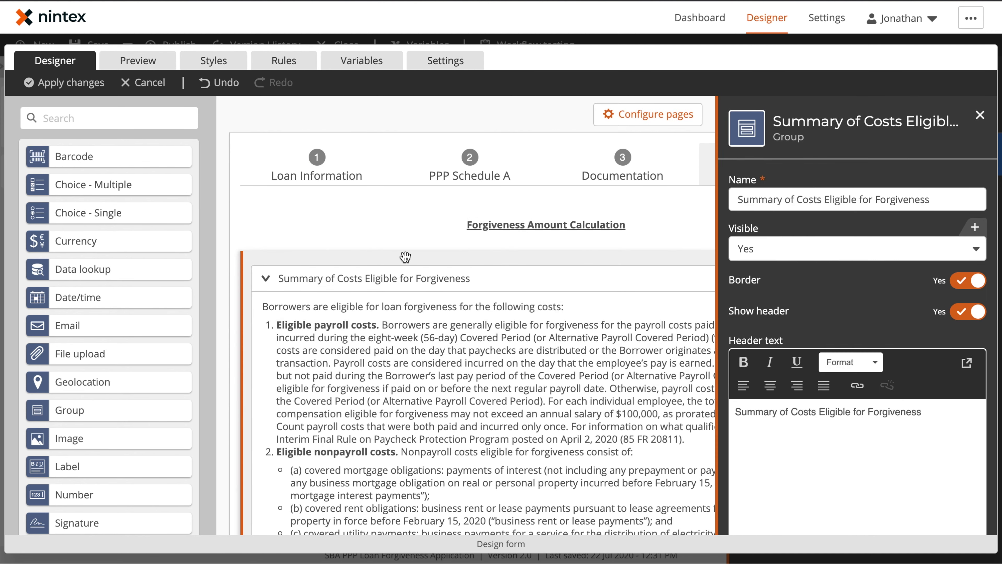
{"action": "scroll", "coordinate": [885, 238], "scroll_direction": "down", "scroll_amount": 2}
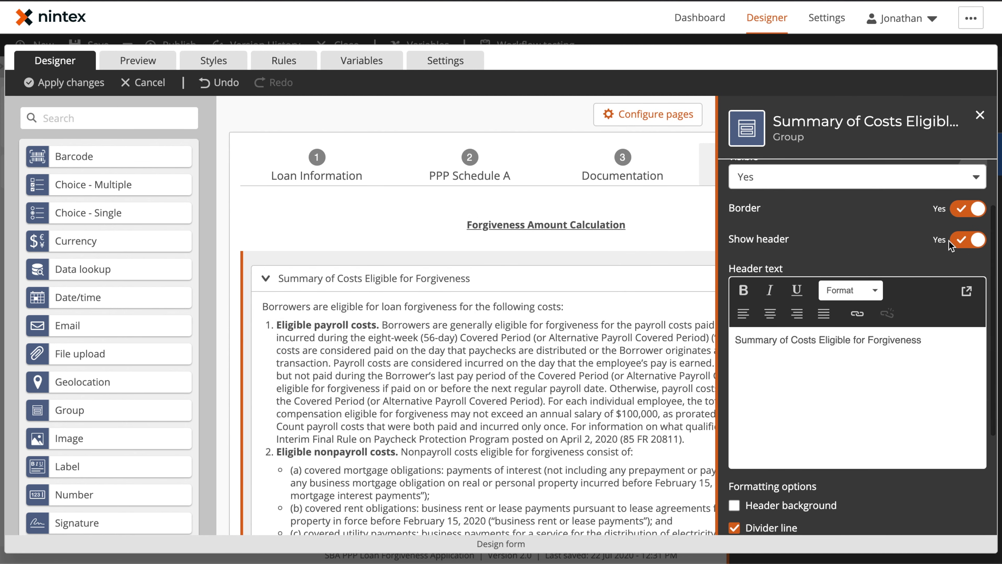
{"action": "scroll", "coordinate": [968, 239], "scroll_direction": "down", "scroll_amount": 4}
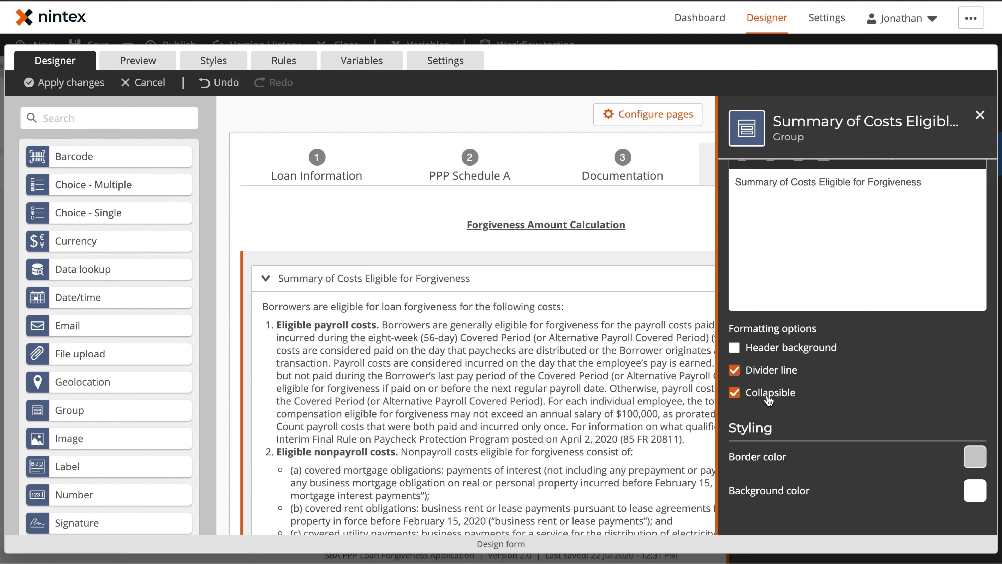
{"action": "left_click", "coordinate": [980, 115]}
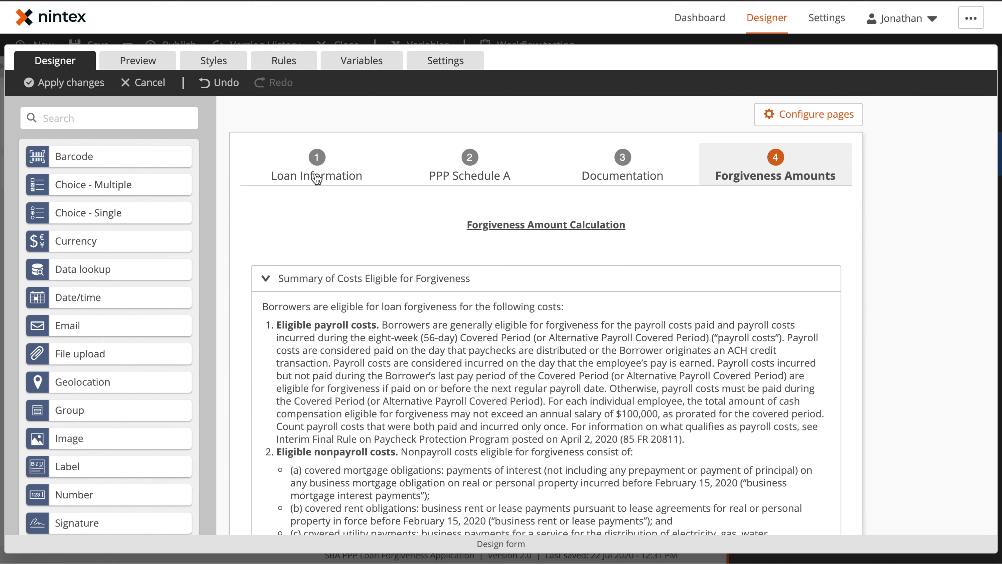
Step: In a new preview, enter 123 in Schedule A Line 1 and 12 in Line 3
{"action": "left_click", "coordinate": [125, 63]}
{"action": "left_click", "coordinate": [727, 144]}
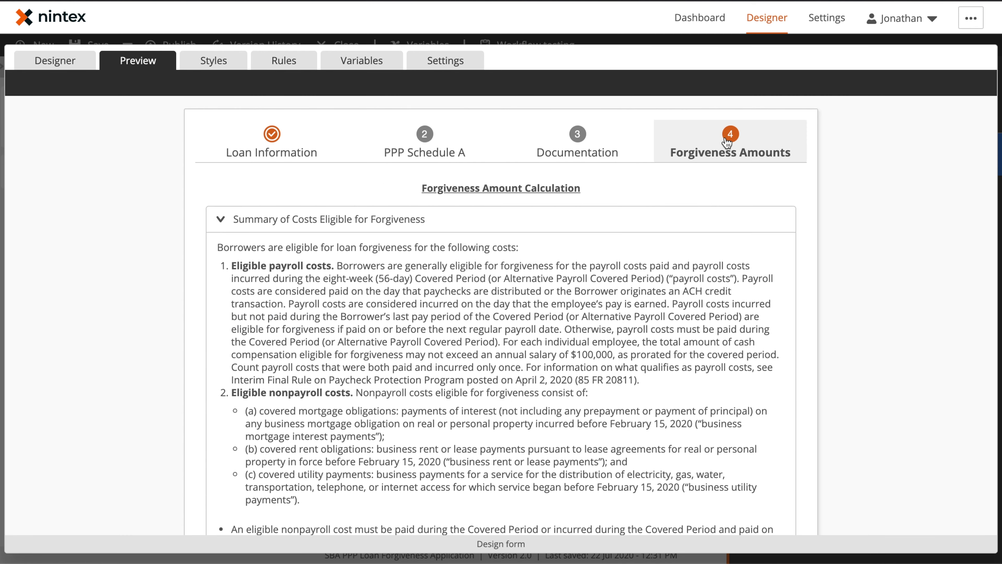
{"action": "left_click", "coordinate": [419, 150]}
{"action": "left_click", "coordinate": [731, 271]}
{"action": "type", "text": "123"}
{"action": "left_click", "coordinate": [743, 342]}
{"action": "type", "text": "12"}
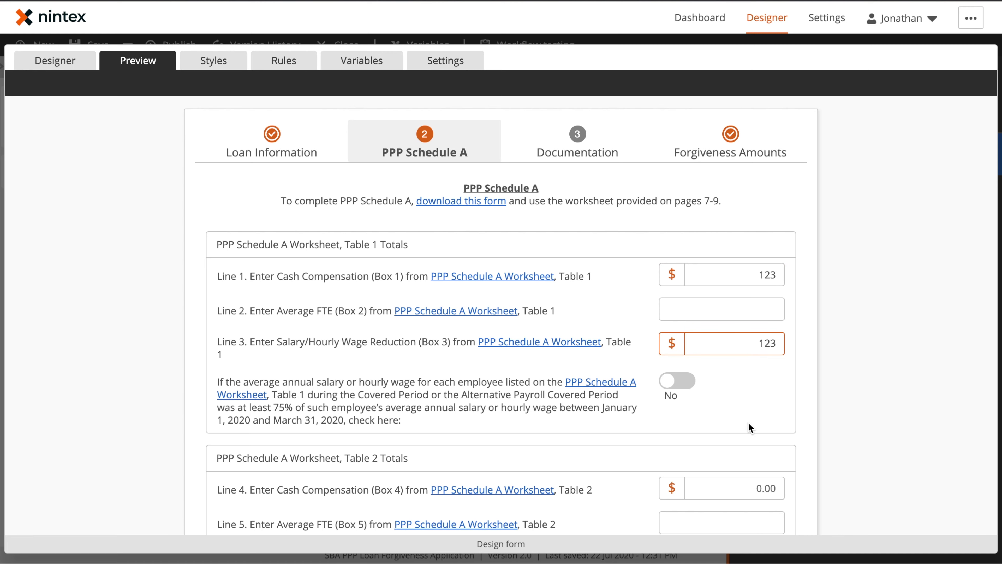
Step: Enter 2343, 3423 and 1232 in Schedule A Lines 4, 7 and 8
{"action": "left_click", "coordinate": [745, 477]}
{"action": "scroll", "coordinate": [745, 476], "scroll_direction": "down", "scroll_amount": 4}
{"action": "type", "text": "2343"}
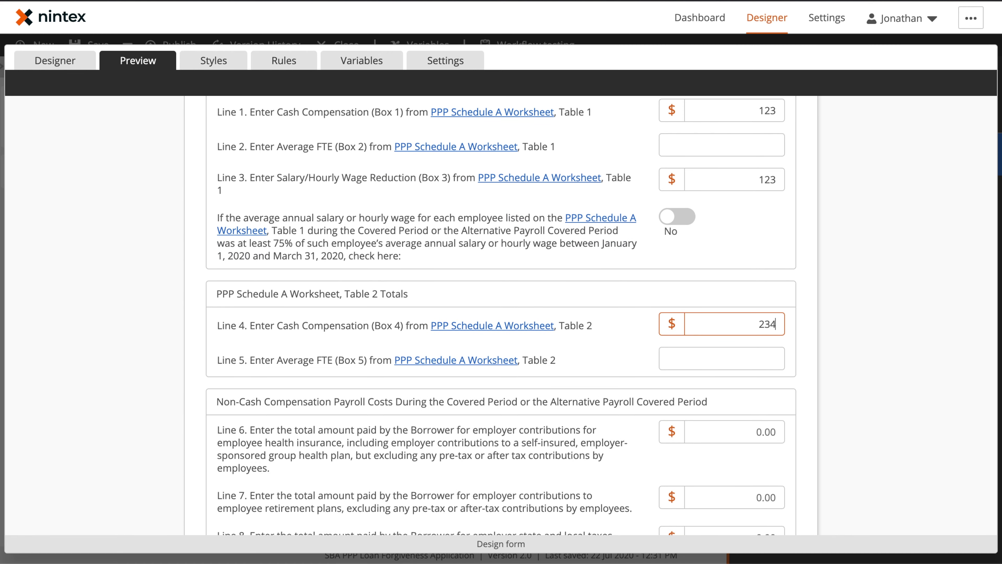
{"action": "scroll", "coordinate": [745, 477], "scroll_direction": "down", "scroll_amount": 3}
{"action": "scroll", "coordinate": [765, 359], "scroll_direction": "down", "scroll_amount": 3}
{"action": "left_click", "coordinate": [739, 252]}
{"action": "type", "text": "3423"}
{"action": "left_click", "coordinate": [757, 285]}
{"action": "type", "text": "1232"}
Step: Check the calculated totals on the Forgiveness Amounts step, then return to the designer
{"action": "scroll", "coordinate": [707, 252], "scroll_direction": "up", "scroll_amount": 10}
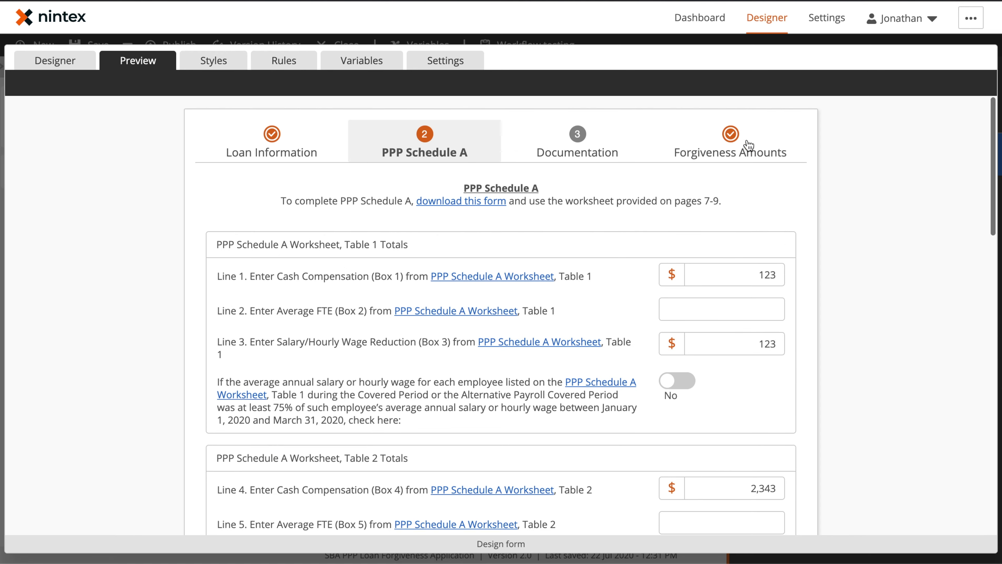
{"action": "left_click", "coordinate": [730, 138]}
{"action": "scroll", "coordinate": [824, 208], "scroll_direction": "down", "scroll_amount": 10}
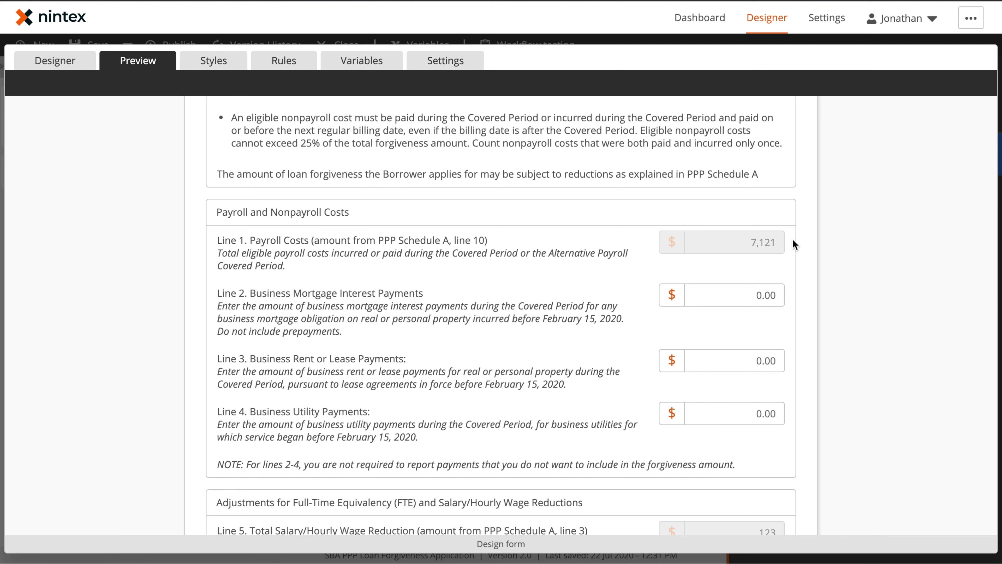
{"action": "scroll", "coordinate": [792, 239], "scroll_direction": "down", "scroll_amount": 4}
{"action": "scroll", "coordinate": [720, 439], "scroll_direction": "down", "scroll_amount": 6}
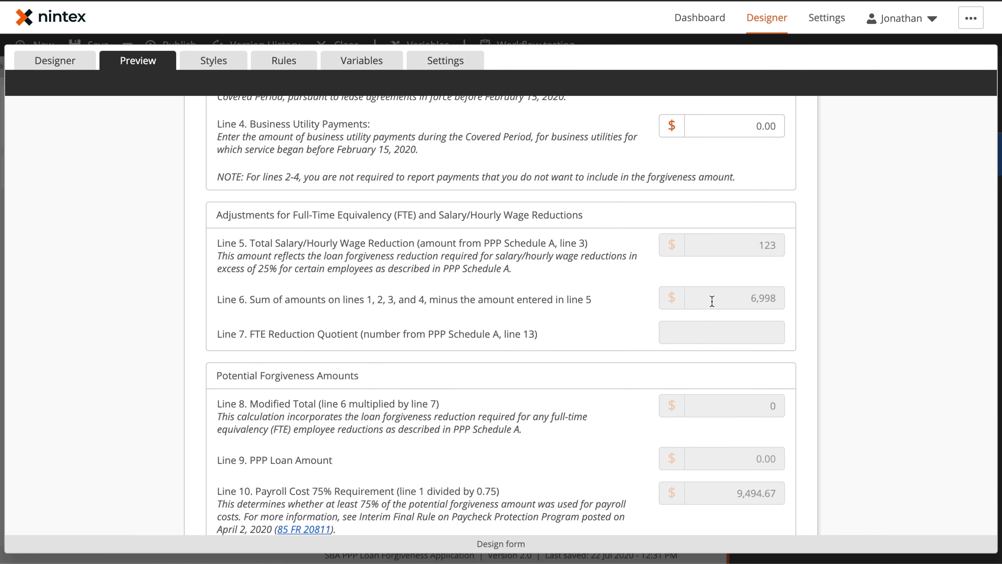
{"action": "left_click", "coordinate": [67, 63]}
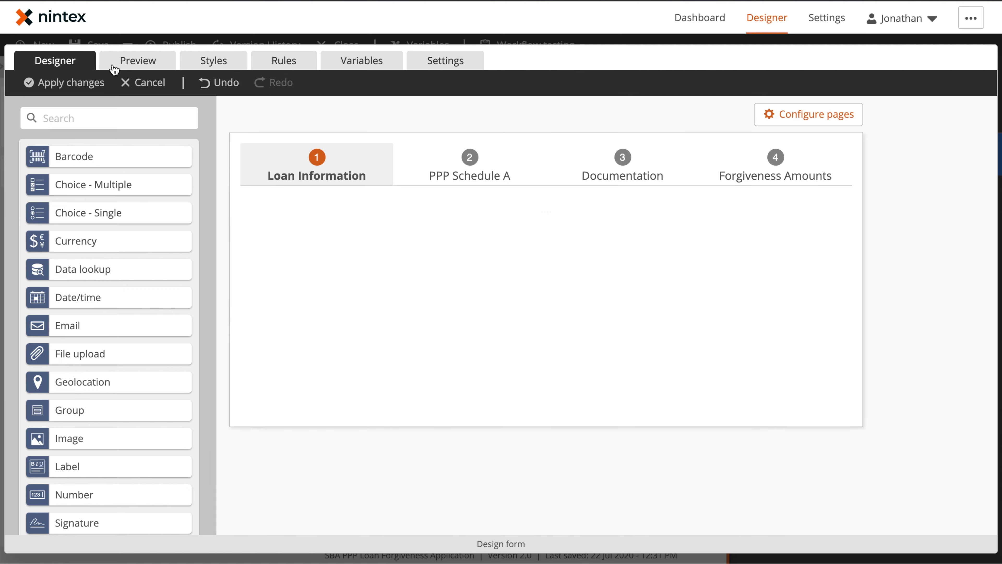
Step: Open the Calculation Form Line 1 currency field's settings and scroll to its Read-only option
{"action": "left_click", "coordinate": [751, 174]}
{"action": "scroll", "coordinate": [585, 320], "scroll_direction": "down", "scroll_amount": 9}
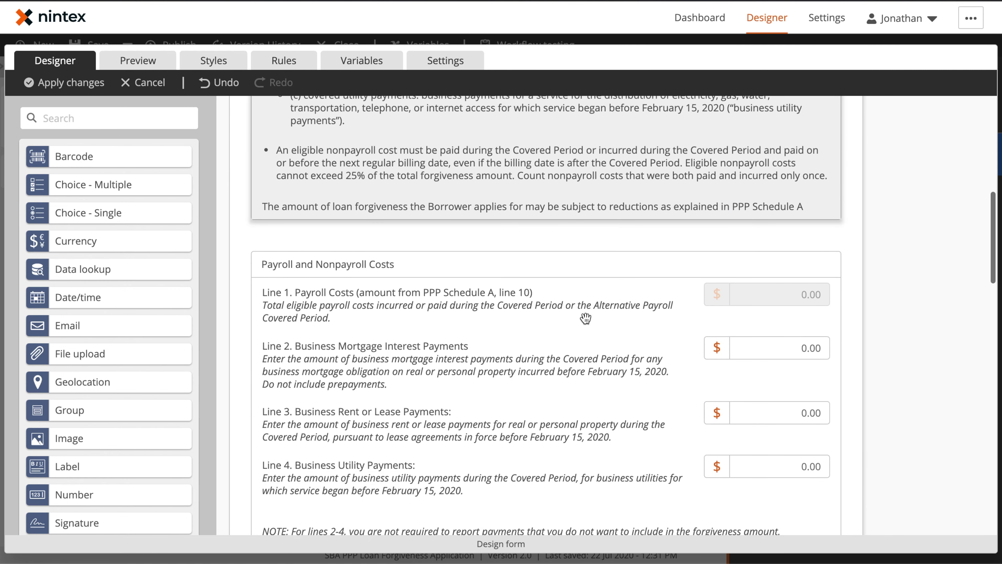
{"action": "left_click", "coordinate": [757, 291]}
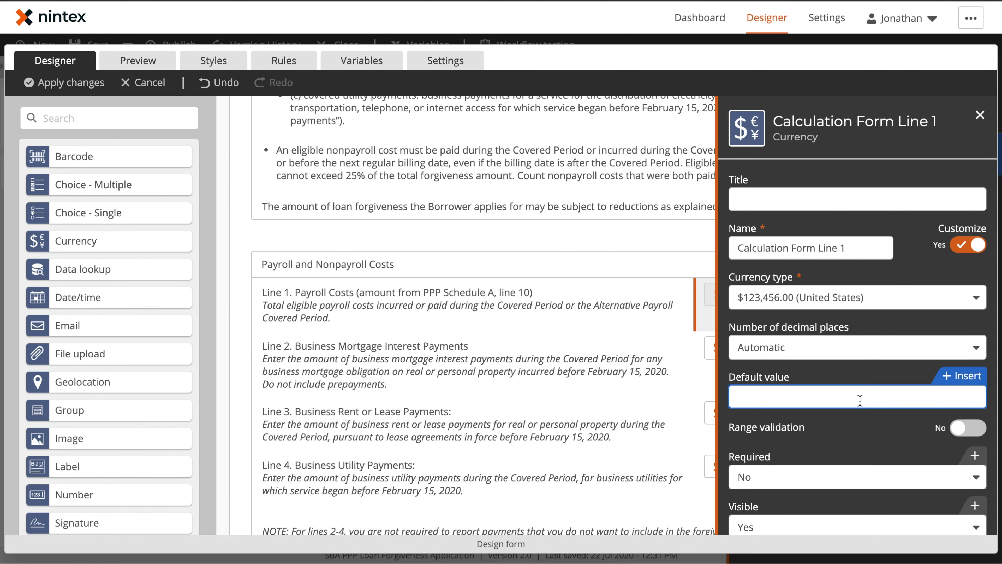
{"action": "scroll", "coordinate": [858, 395], "scroll_direction": "down", "scroll_amount": 4}
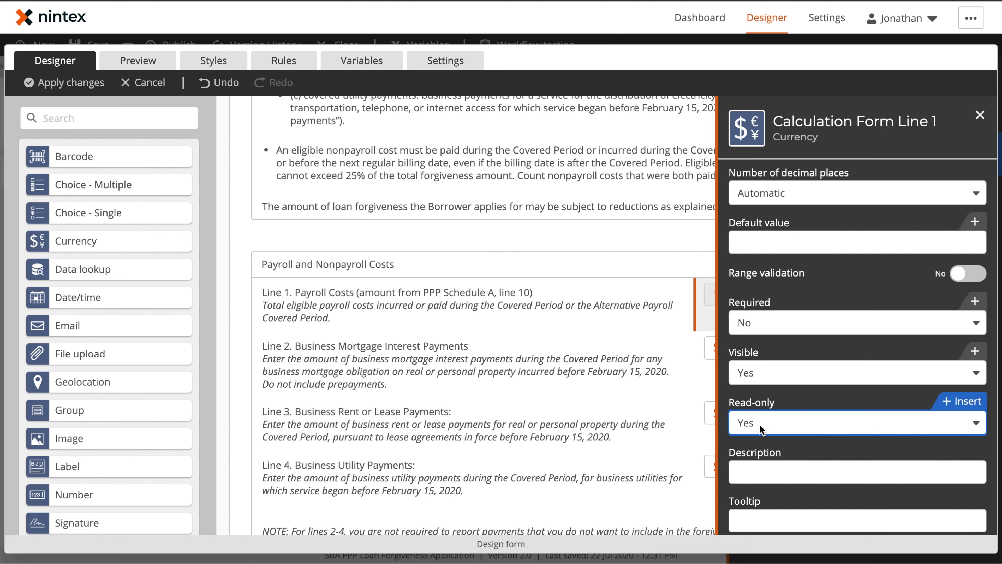
Step: Preview the form at the Forgiveness Amounts step and read through the certifications section
{"action": "left_click", "coordinate": [138, 60]}
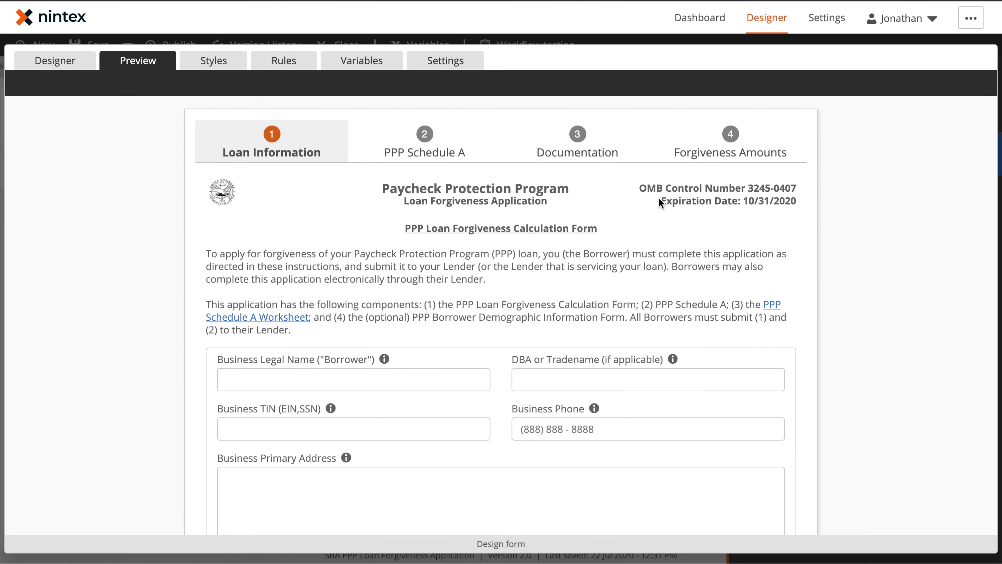
{"action": "left_click", "coordinate": [730, 144]}
{"action": "scroll", "coordinate": [685, 262], "scroll_direction": "down", "scroll_amount": 20}
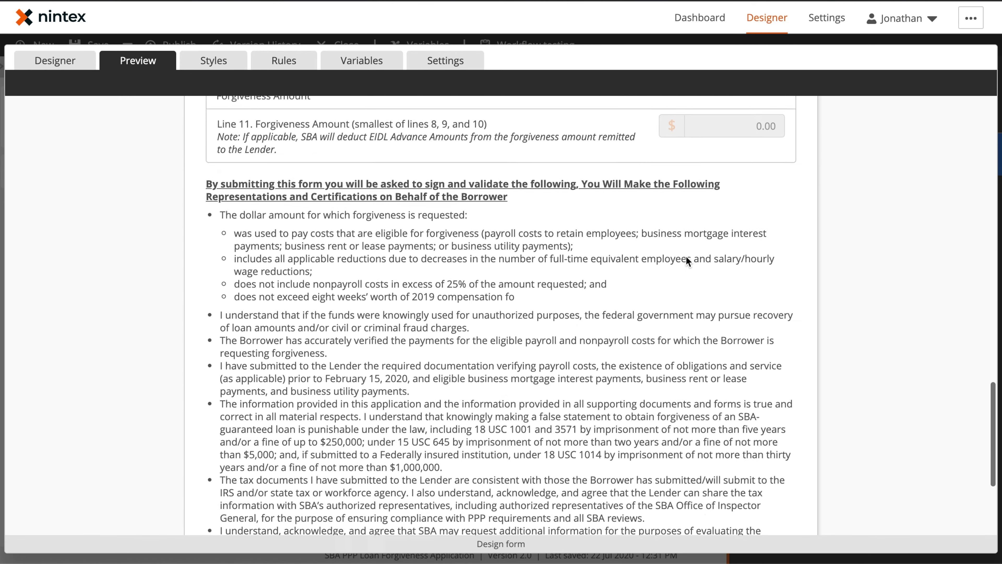
{"action": "scroll", "coordinate": [515, 243], "scroll_direction": "up", "scroll_amount": 2}
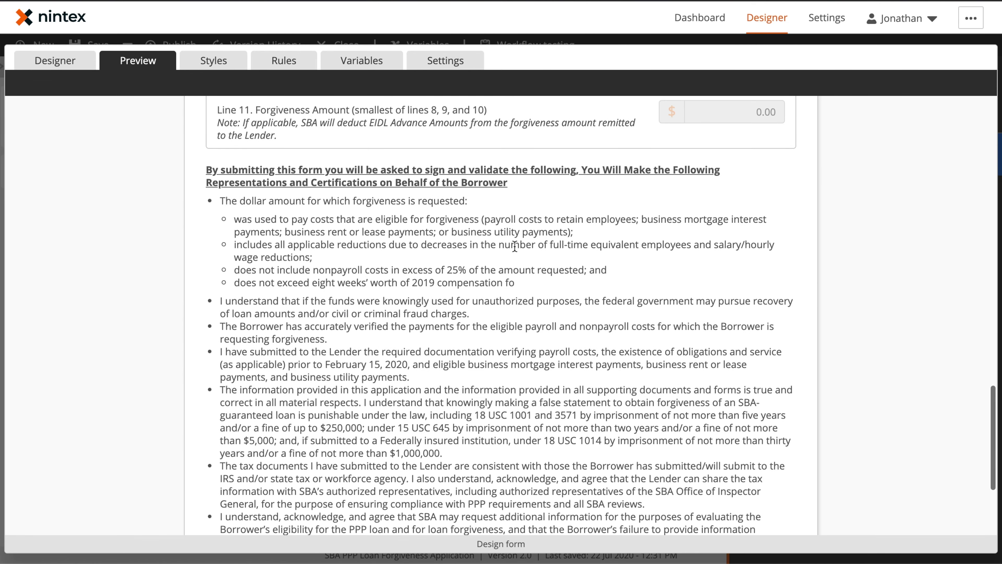
{"action": "left_click_drag", "start_coordinate": [200, 170], "coordinate": [553, 192]}
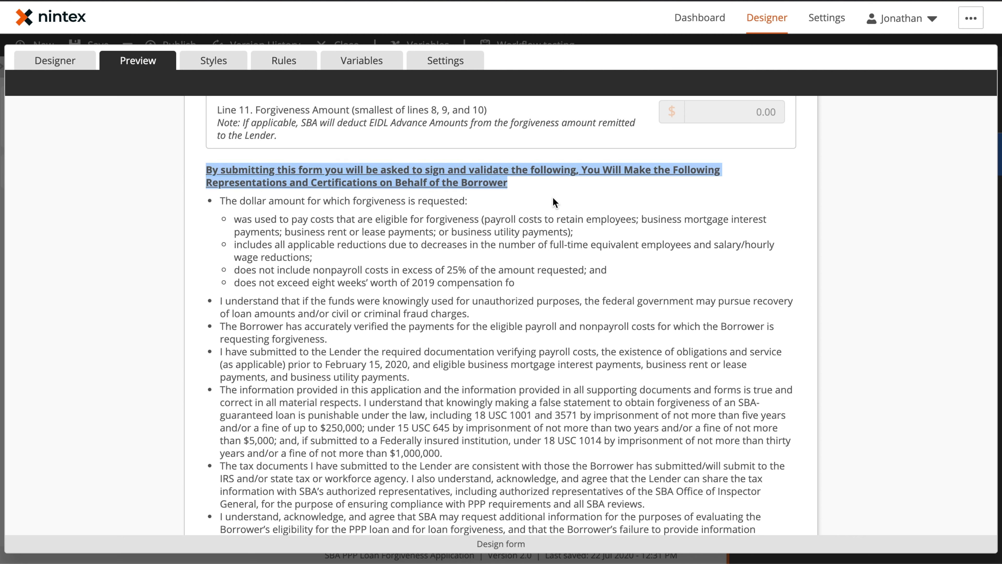
{"action": "left_click", "coordinate": [553, 195]}
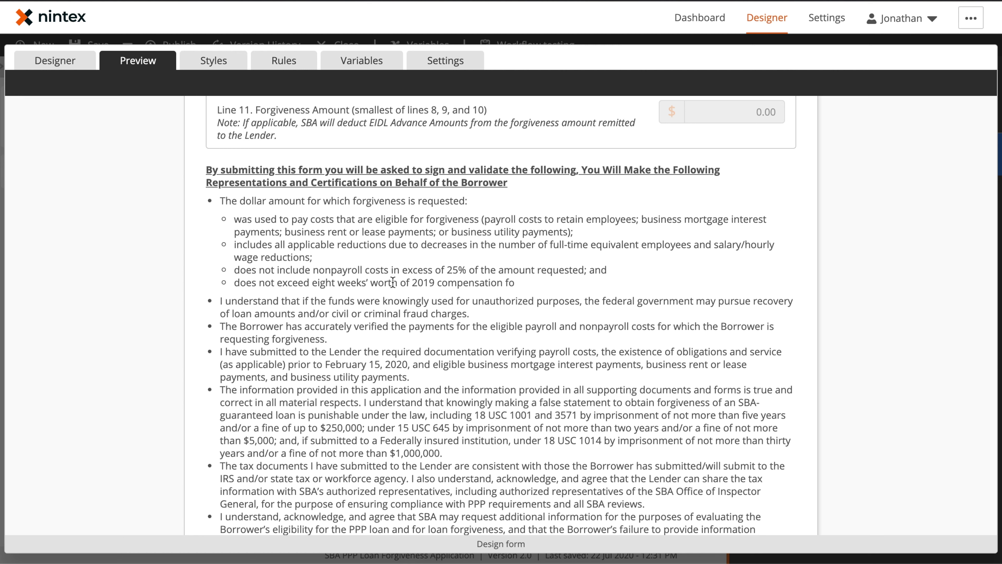
{"action": "scroll", "coordinate": [476, 304], "scroll_direction": "down", "scroll_amount": 5}
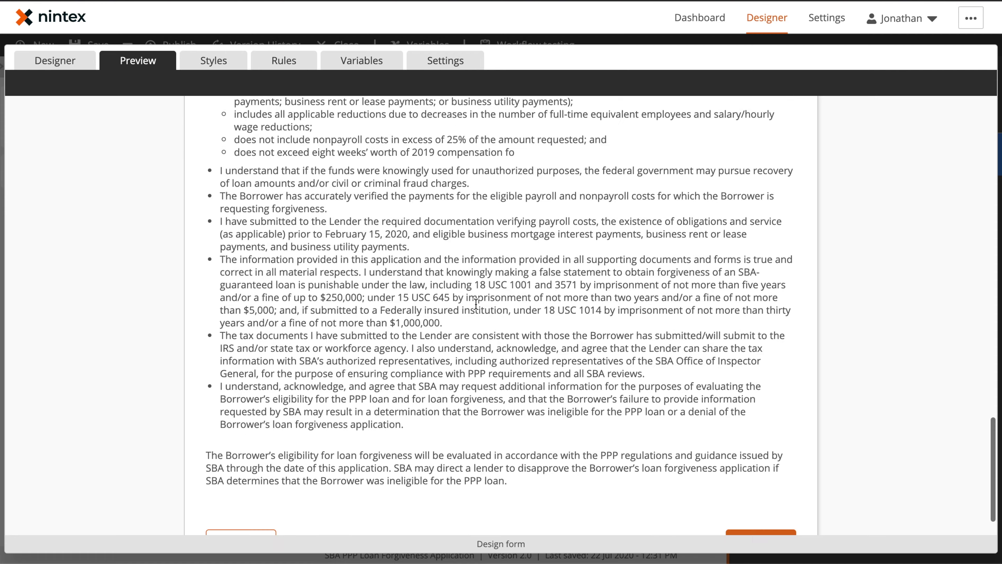
Step: Submit the preview, enter 123 for required Line 11, advance to Documentation, and return to designing
{"action": "left_click", "coordinate": [774, 490]}
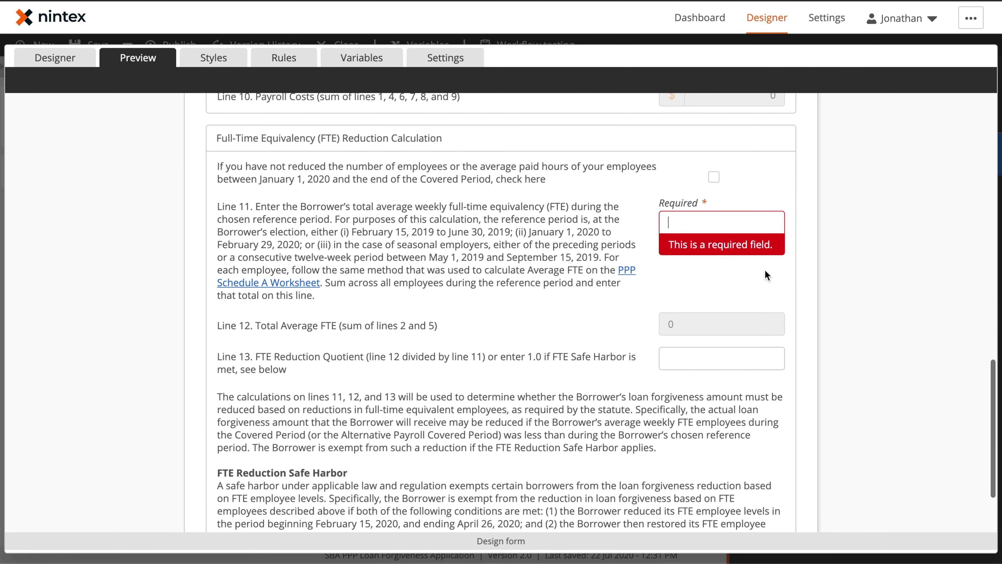
{"action": "type", "text": "123"}
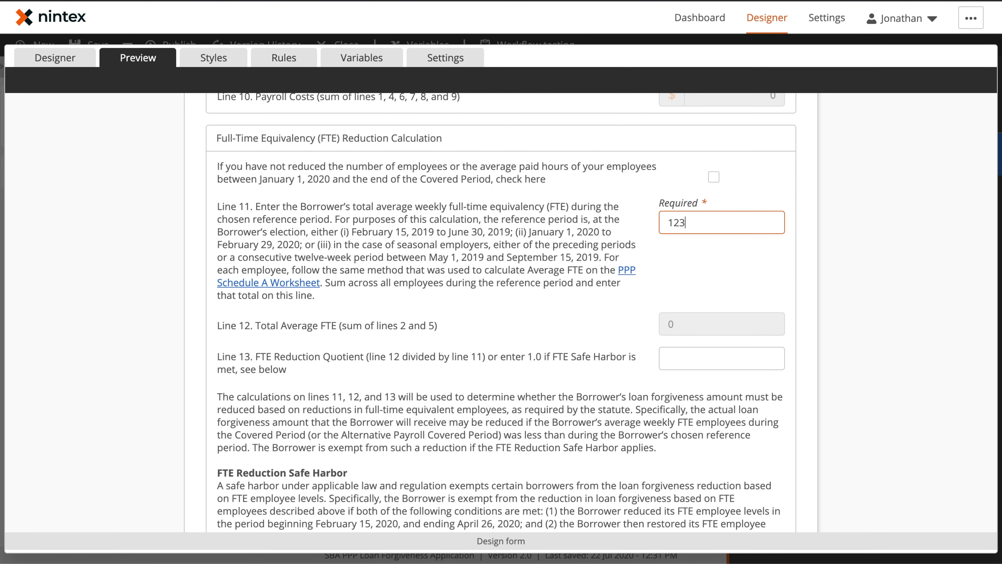
{"action": "scroll", "coordinate": [763, 464], "scroll_direction": "down", "scroll_amount": 3}
{"action": "left_click", "coordinate": [760, 489]}
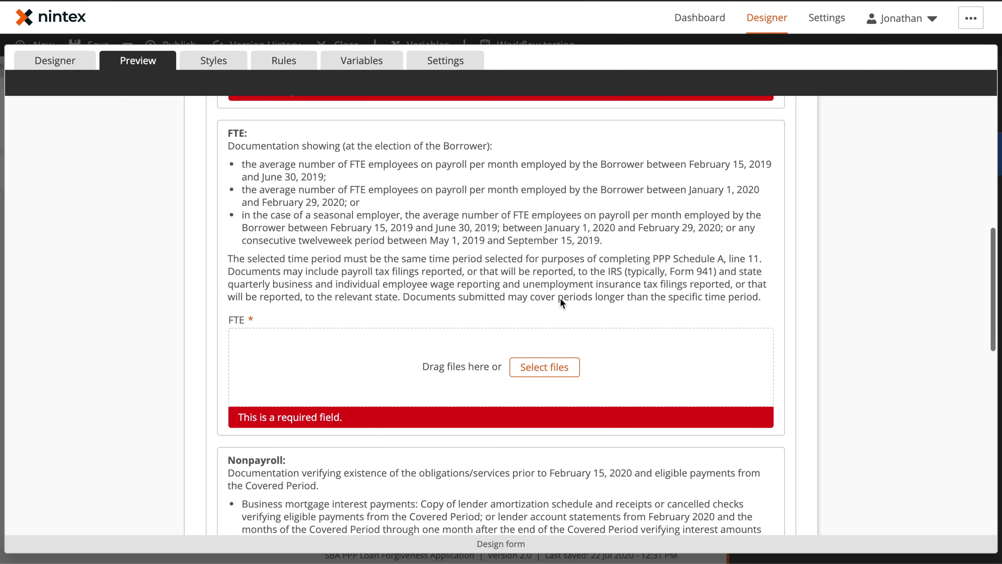
{"action": "scroll", "coordinate": [513, 241], "scroll_direction": "up", "scroll_amount": 10}
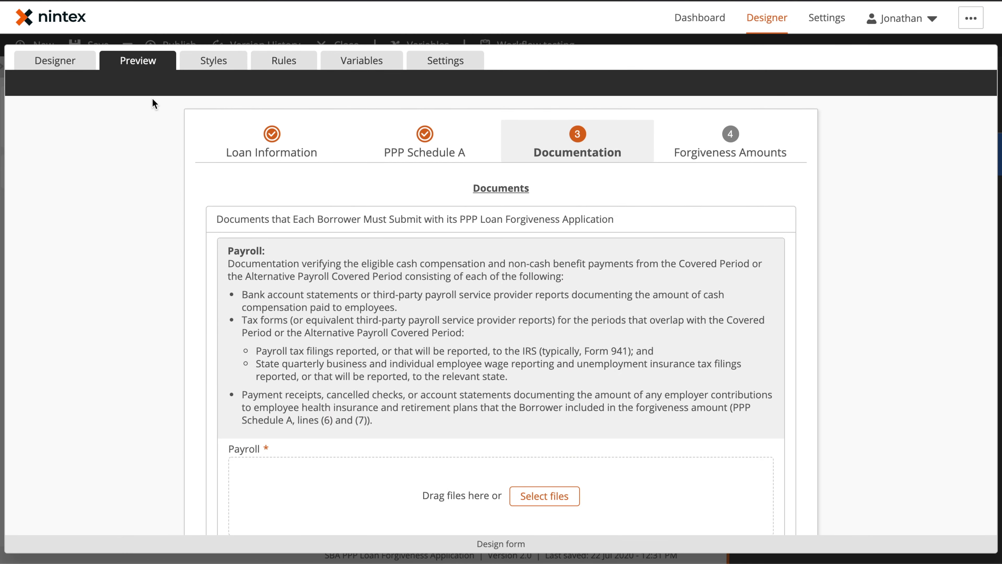
{"action": "left_click", "coordinate": [62, 65]}
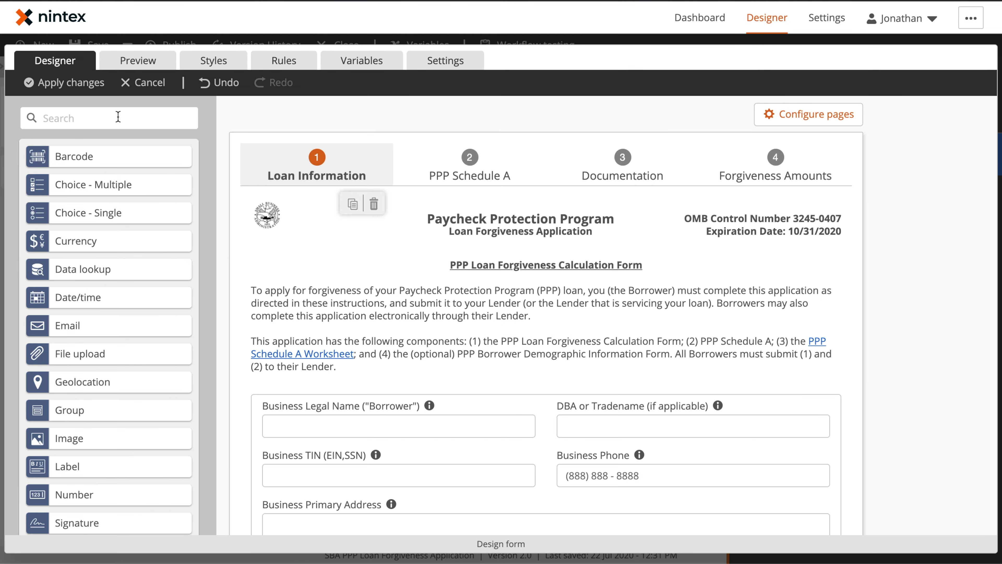
Step: Apply the form changes and scroll through the start event's form variables before closing the list
{"action": "left_click", "coordinate": [79, 83]}
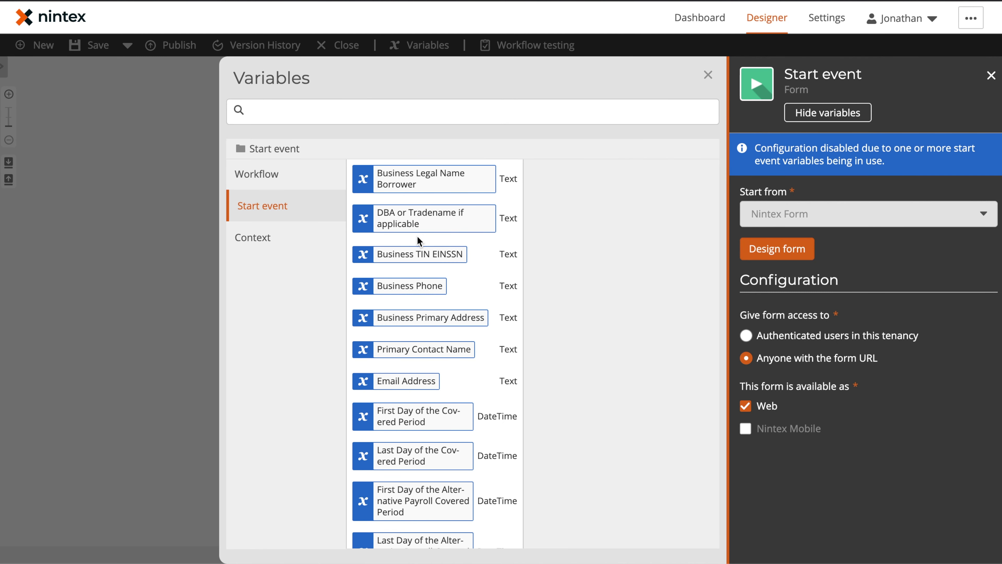
{"action": "scroll", "coordinate": [418, 238], "scroll_direction": "down", "scroll_amount": 9}
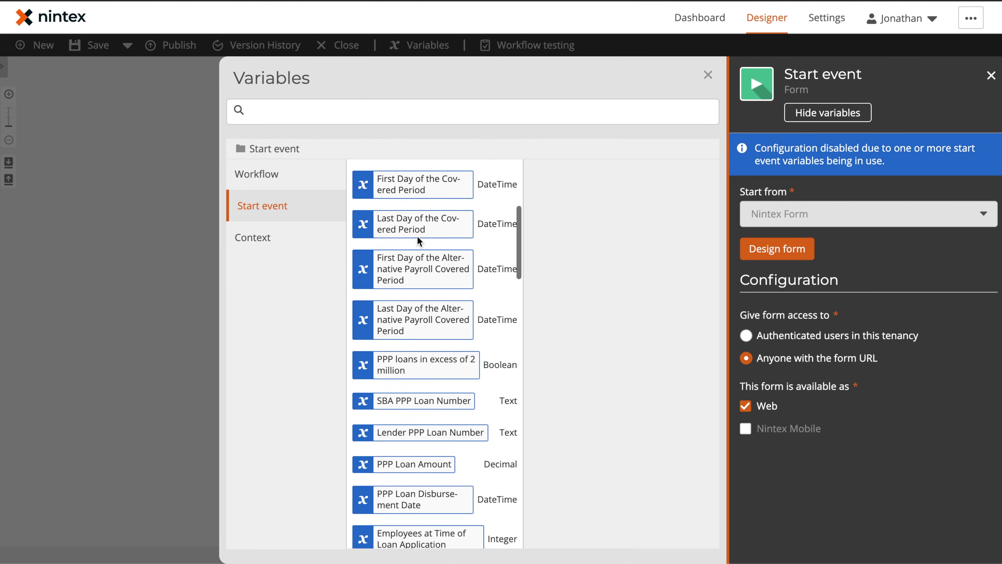
{"action": "scroll", "coordinate": [418, 239], "scroll_direction": "down", "scroll_amount": 15}
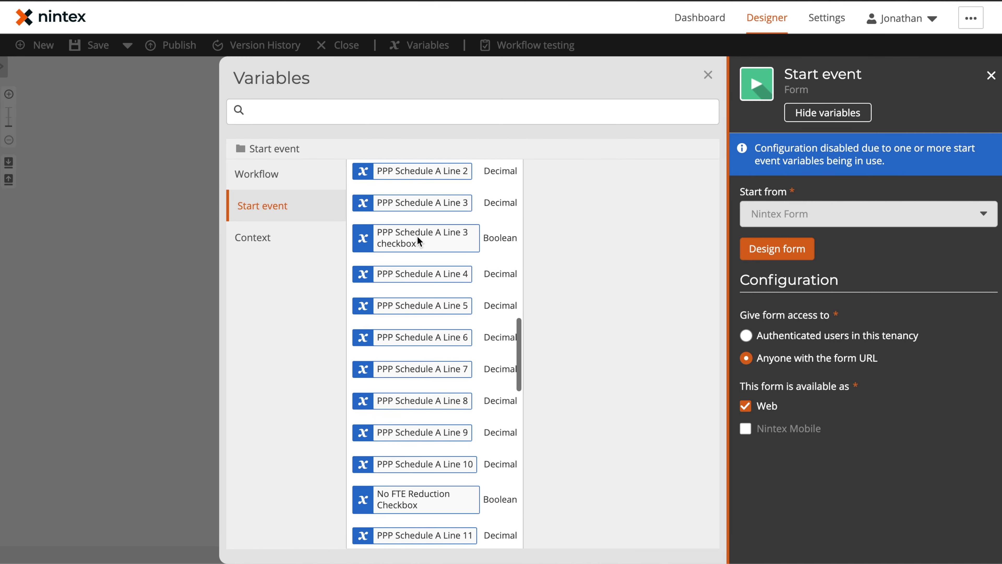
{"action": "scroll", "coordinate": [417, 236], "scroll_direction": "down", "scroll_amount": 15}
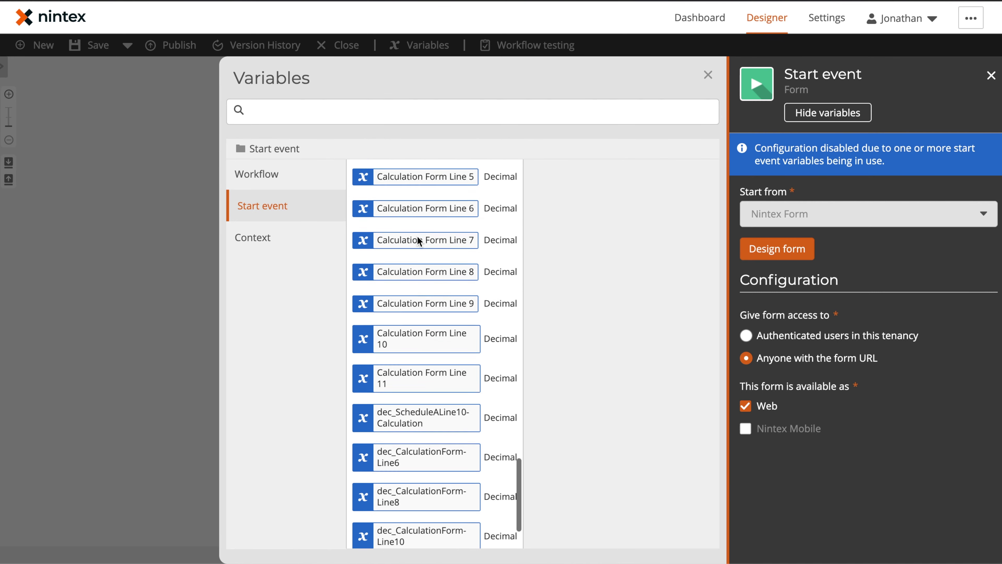
{"action": "scroll", "coordinate": [417, 236], "scroll_direction": "down", "scroll_amount": 2}
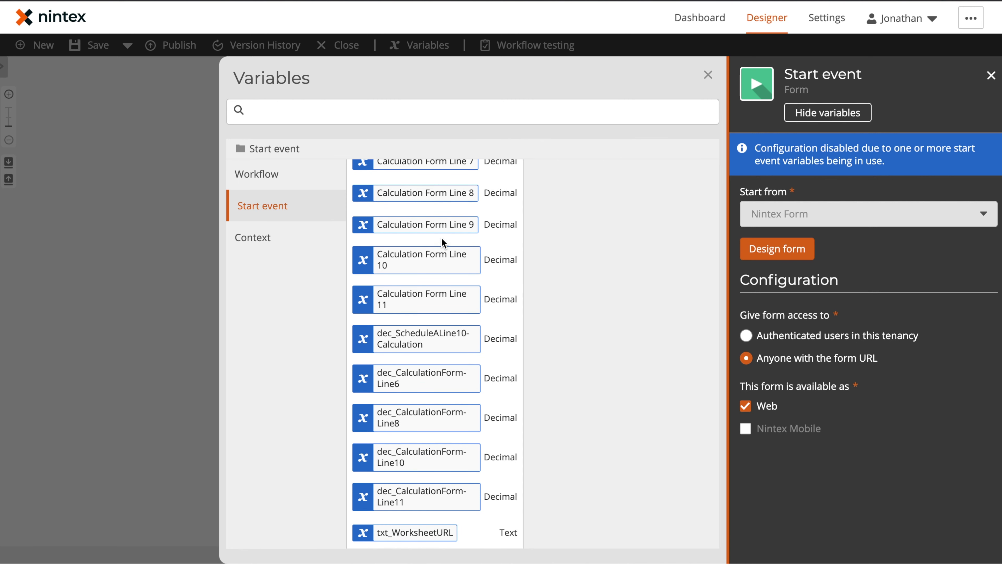
{"action": "scroll", "coordinate": [441, 241], "scroll_direction": "up", "scroll_amount": 20}
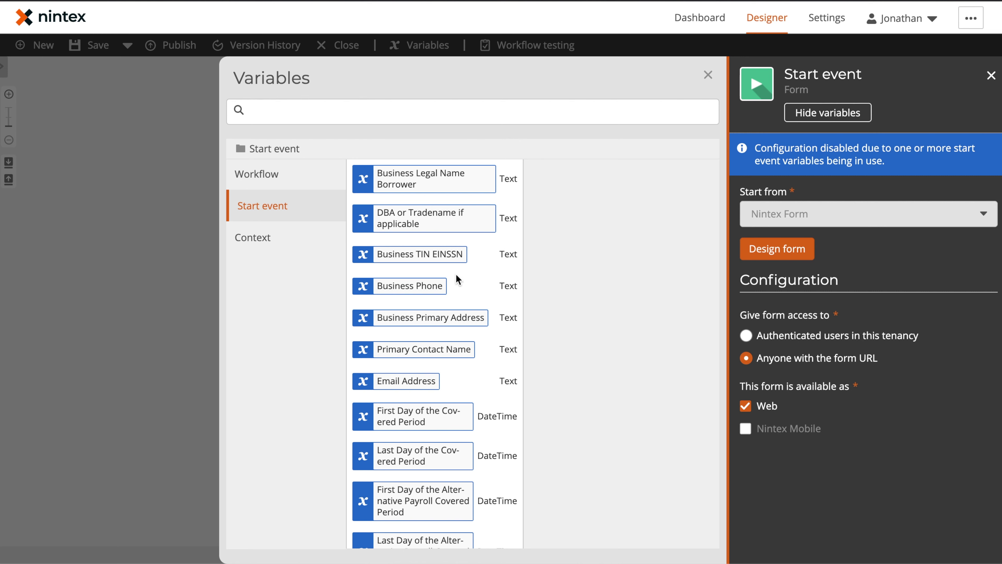
{"action": "left_click", "coordinate": [708, 75]}
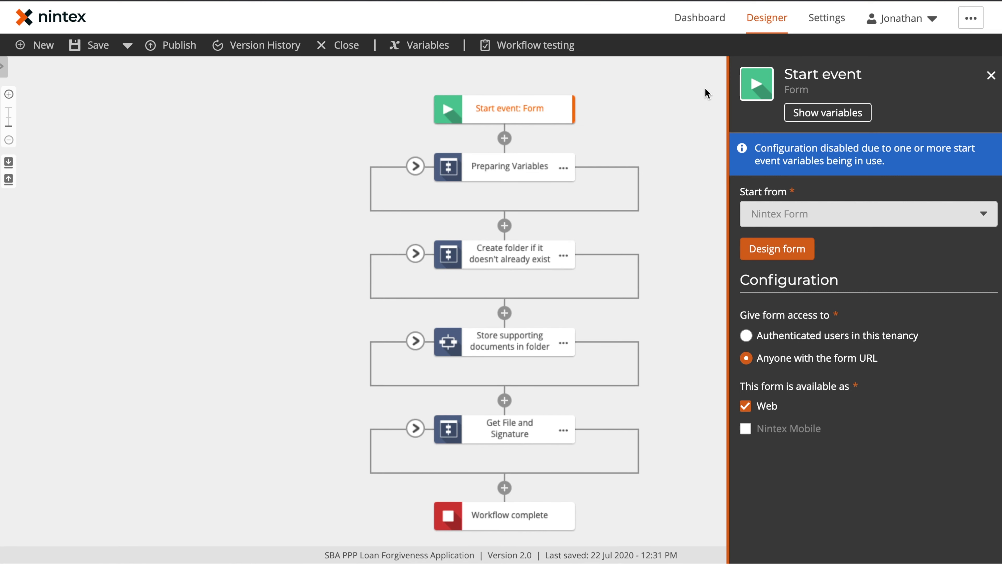
Step: Expand the Preparing Variables and Currency Strings groups and open the PPP Loan Amount step
{"action": "left_click", "coordinate": [696, 156]}
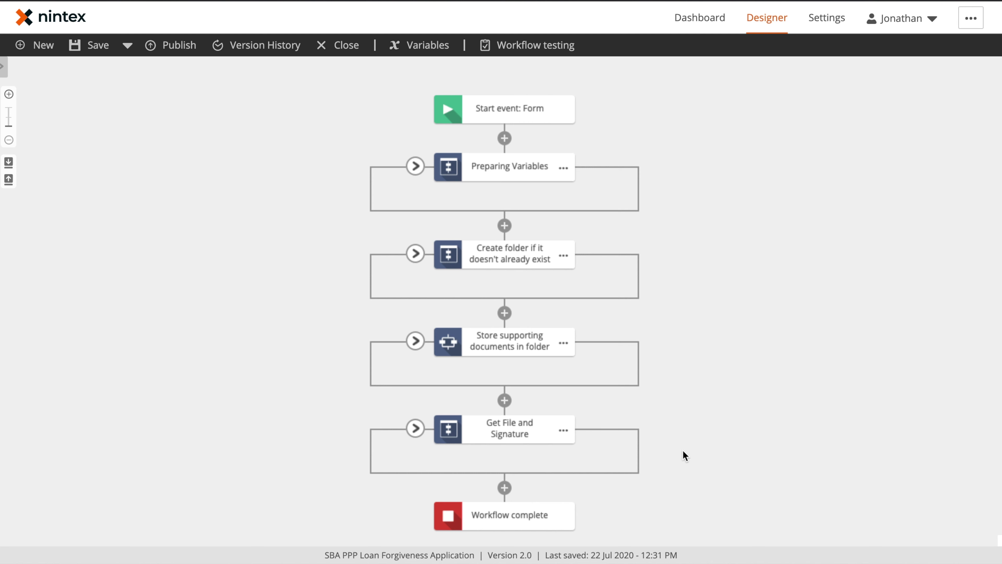
{"action": "left_click", "coordinate": [416, 167]}
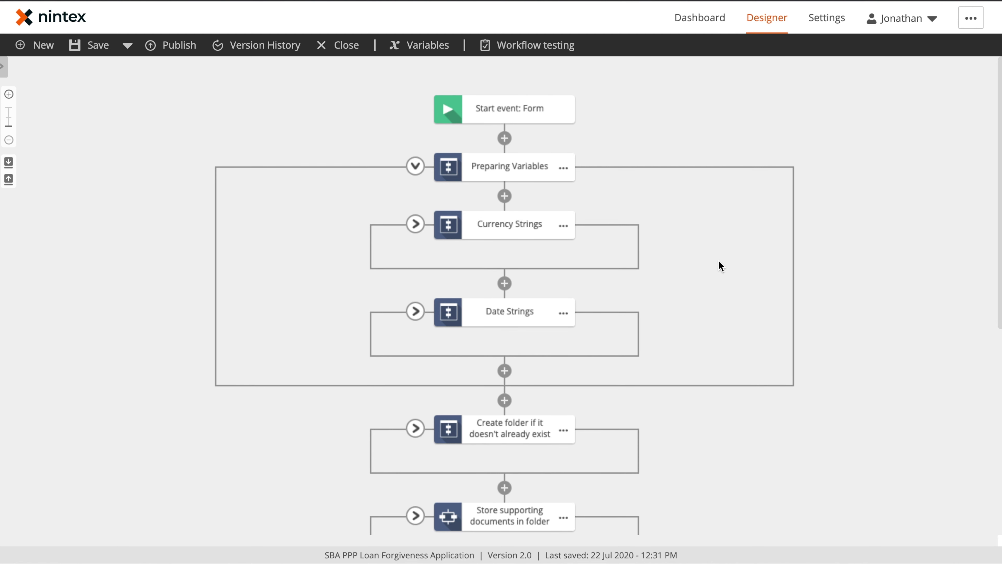
{"action": "scroll", "coordinate": [761, 224], "scroll_direction": "down", "scroll_amount": 1}
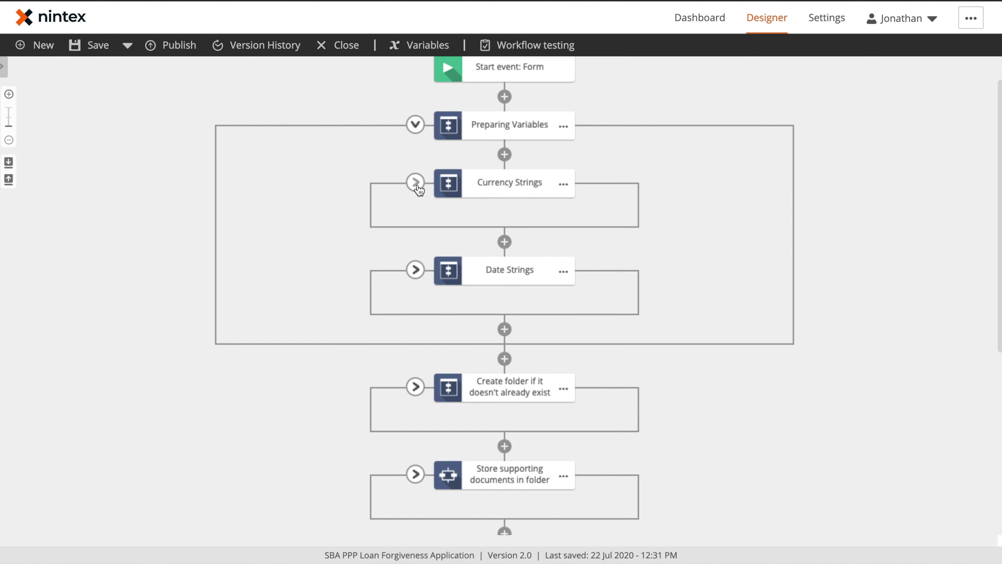
{"action": "left_click", "coordinate": [416, 184]}
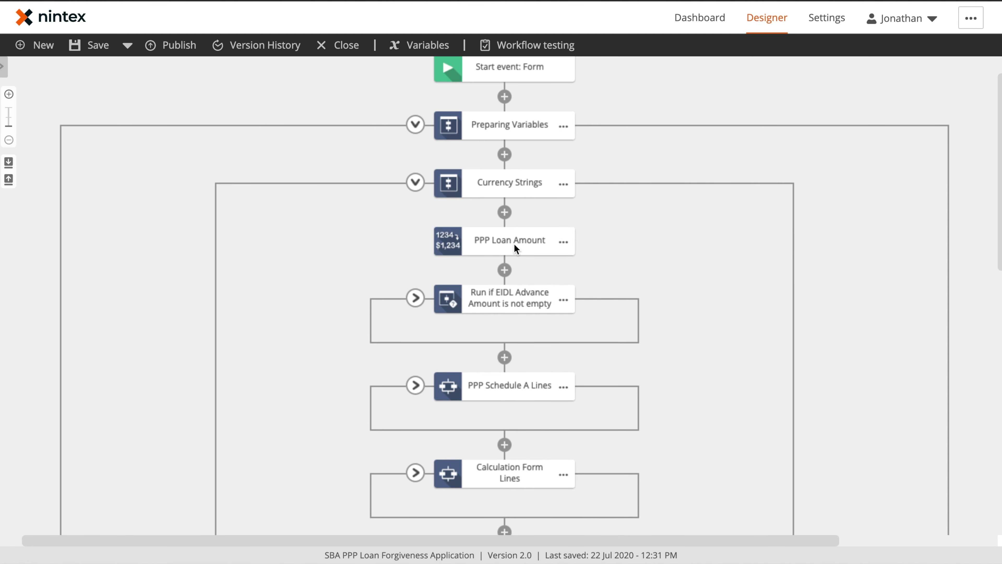
{"action": "left_click", "coordinate": [515, 249]}
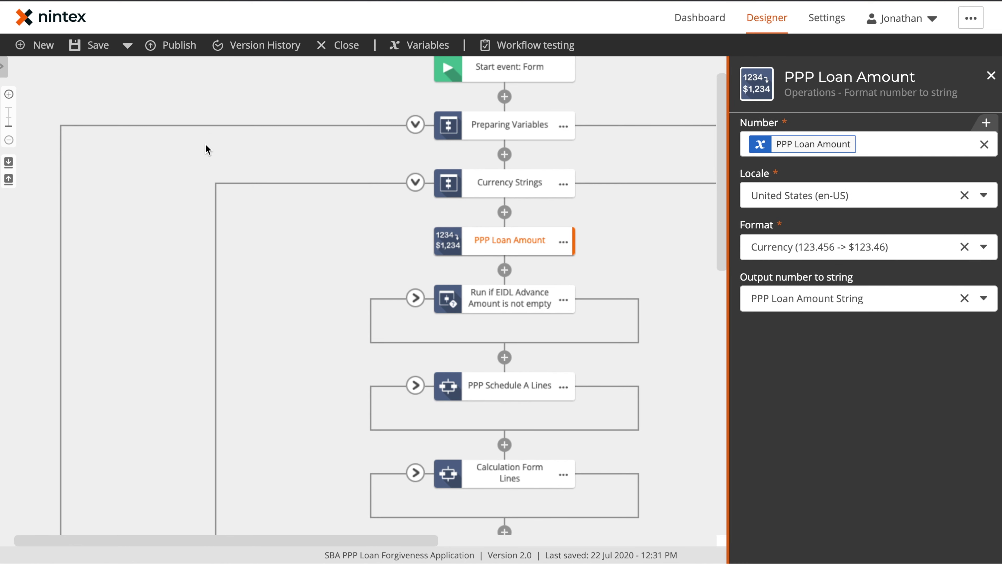
Step: Show the Operations actions, including Format number to string, in the action toolbox
{"action": "left_click", "coordinate": [4, 67]}
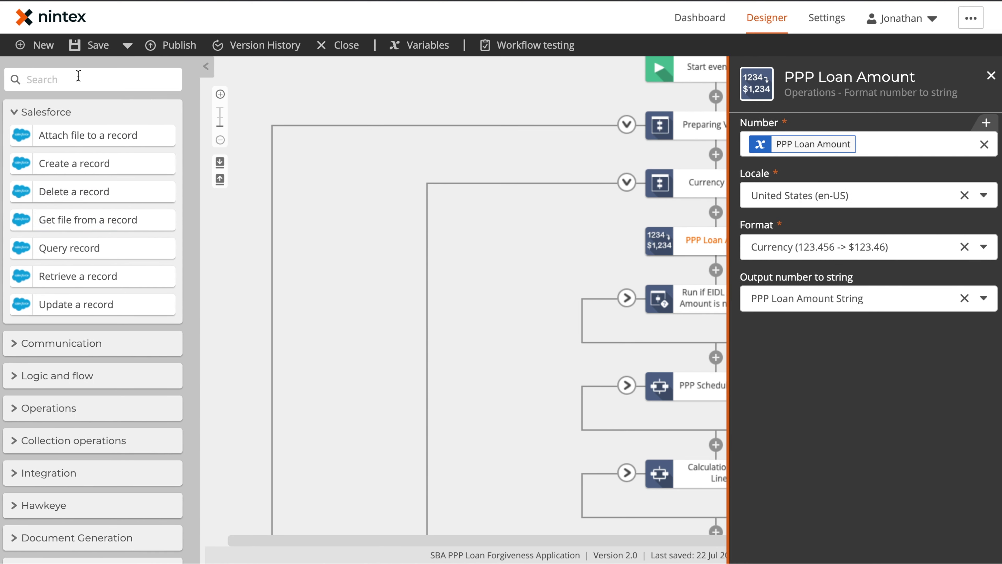
{"action": "left_click", "coordinate": [25, 410]}
{"action": "scroll", "coordinate": [95, 424], "scroll_direction": "down", "scroll_amount": 5}
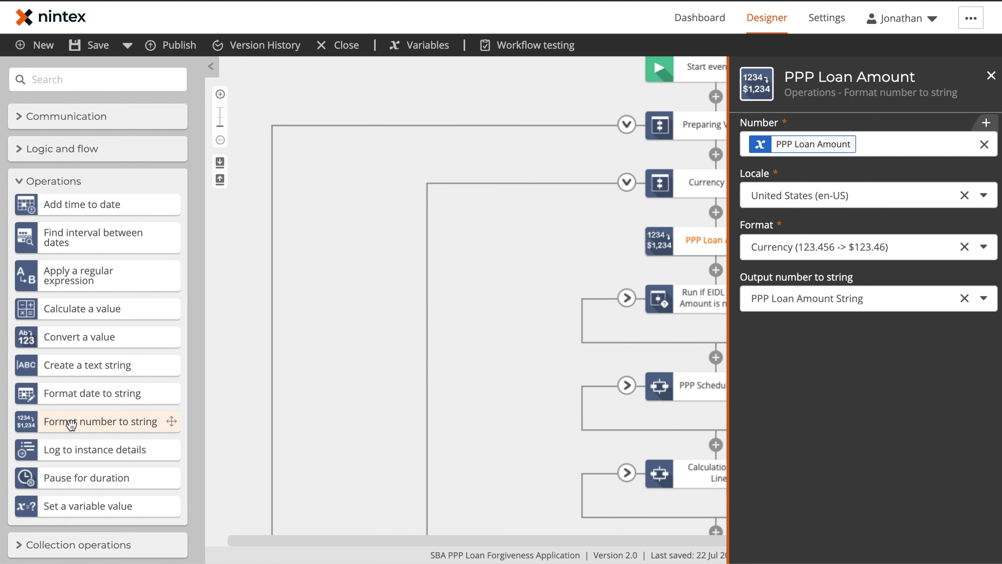
Step: Review the PPP Loan Amount step's Number value and en-US currency output, then close it
{"action": "left_click", "coordinate": [472, 316]}
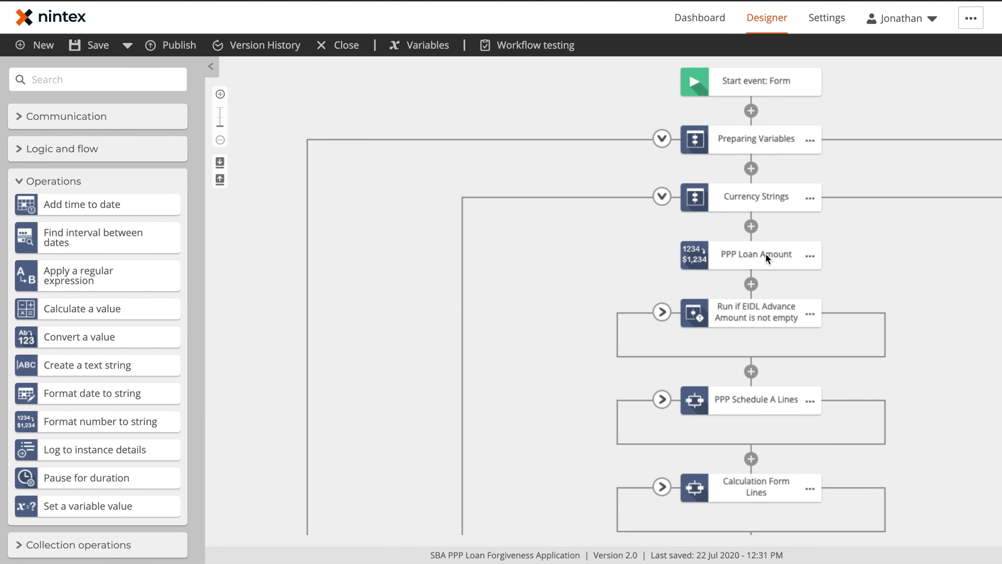
{"action": "left_click", "coordinate": [774, 262]}
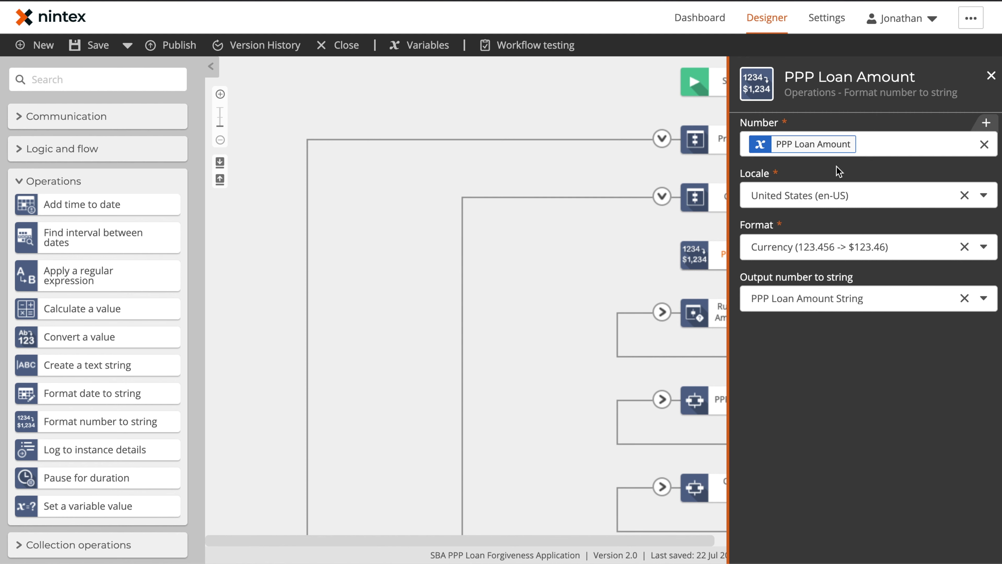
{"action": "left_click", "coordinate": [810, 134]}
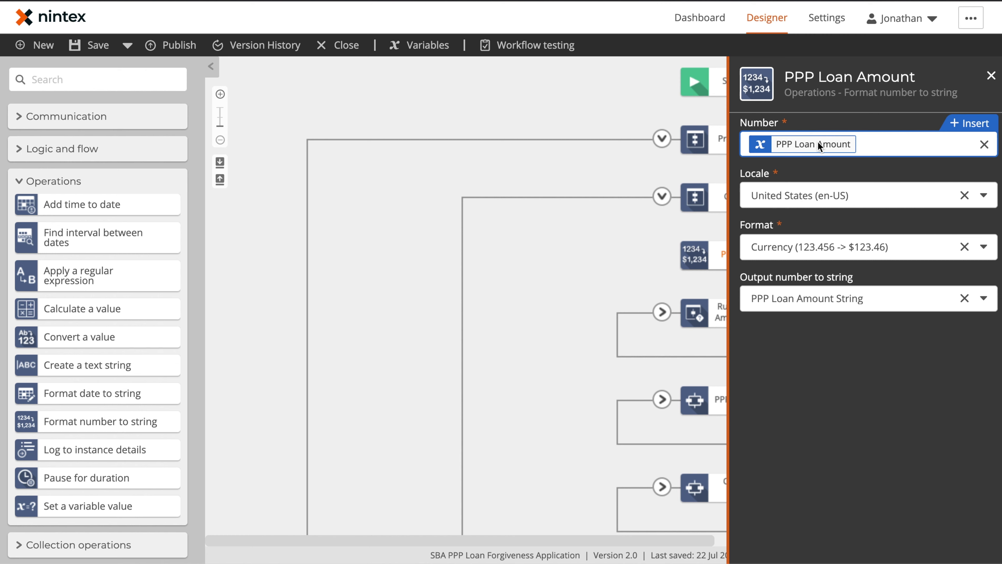
{"action": "left_click", "coordinate": [543, 324]}
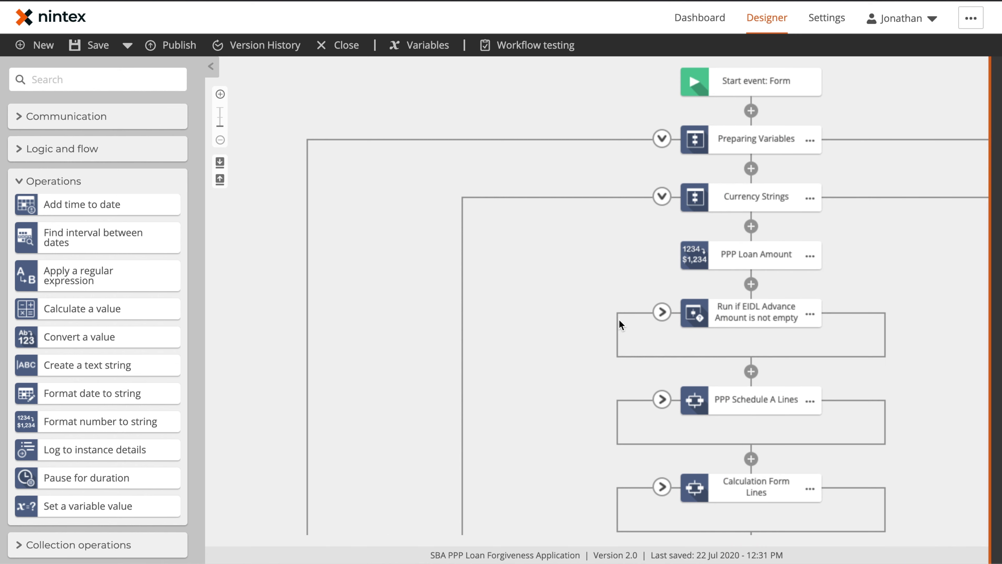
{"action": "scroll", "coordinate": [603, 289], "scroll_direction": "down", "scroll_amount": 2}
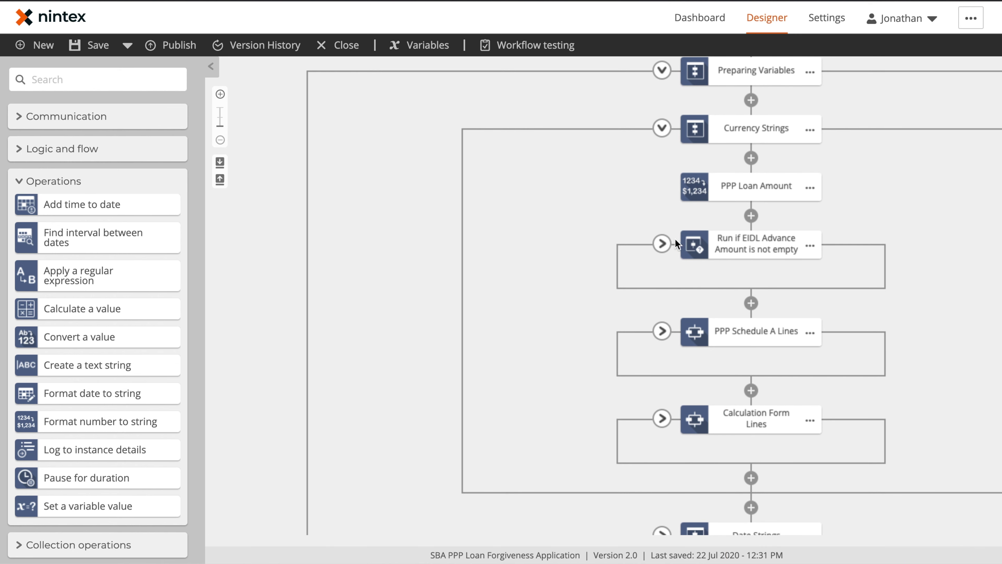
Step: Check the Run if EIDL Advance Amount condition keeps the 'has value' operator
{"action": "left_click", "coordinate": [745, 249]}
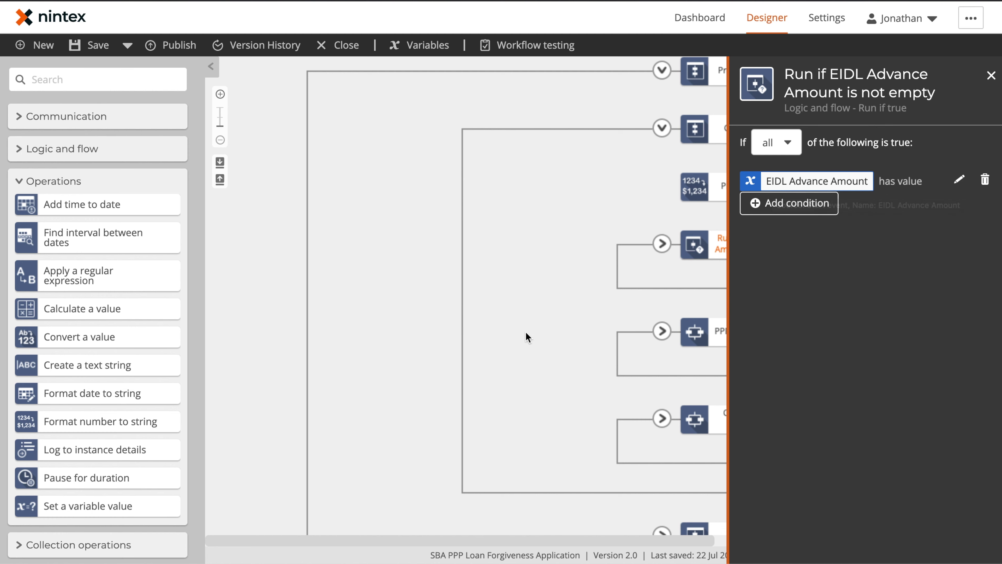
{"action": "left_click", "coordinate": [961, 179]}
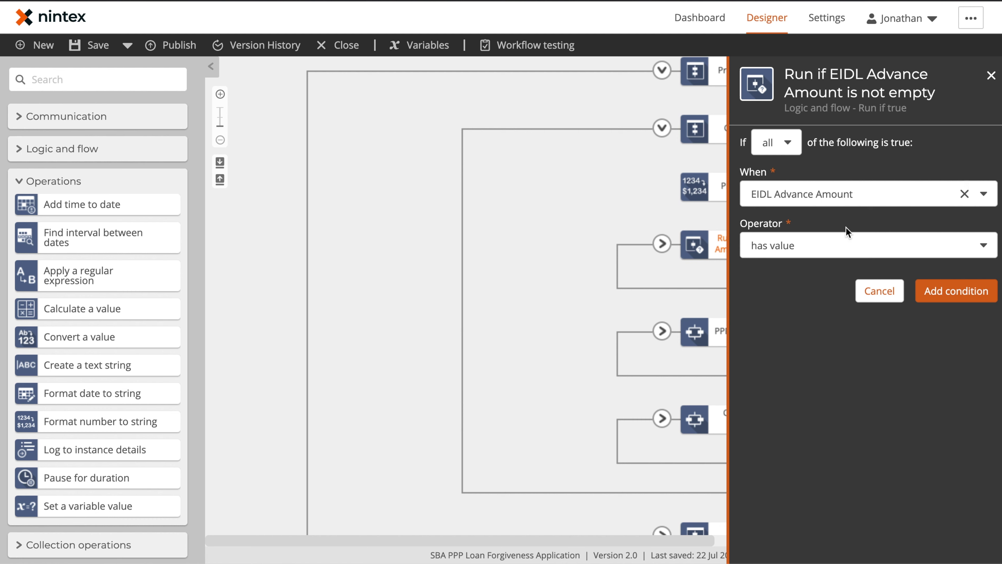
{"action": "left_click", "coordinate": [836, 237]}
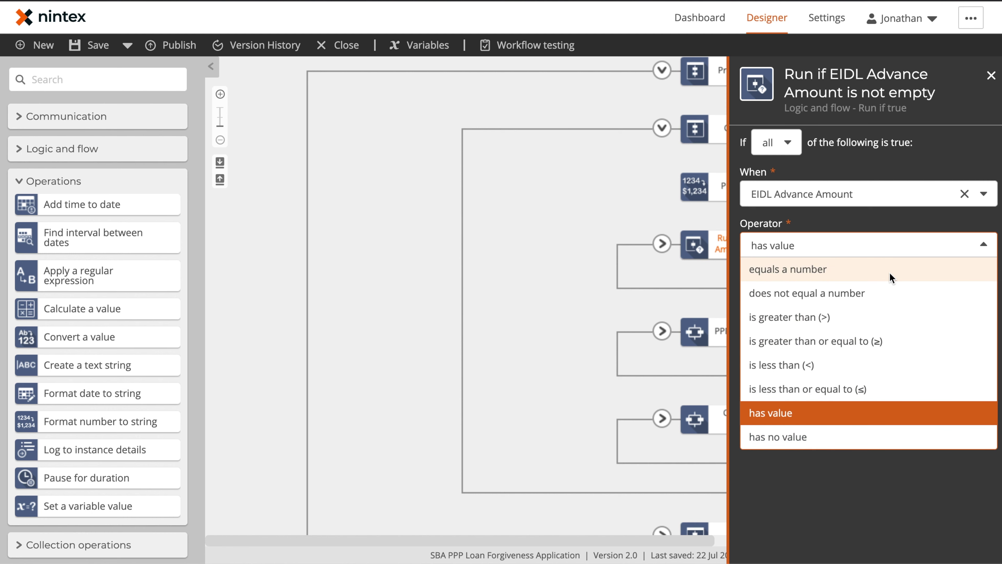
{"action": "left_click", "coordinate": [876, 242]}
{"action": "left_click", "coordinate": [837, 532]}
{"action": "left_click", "coordinate": [588, 338]}
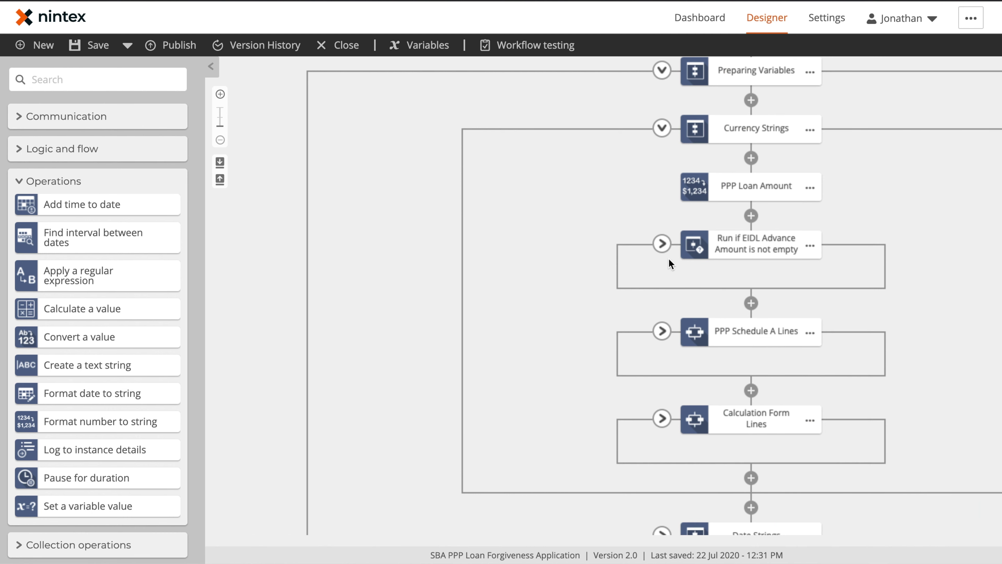
Step: Expand the EIDL branch to view its formatting step, then expand the PPP Schedule A Lines branches
{"action": "left_click", "coordinate": [662, 242]}
{"action": "scroll", "coordinate": [709, 291], "scroll_direction": "down", "scroll_amount": 2}
{"action": "scroll", "coordinate": [709, 291], "scroll_direction": "down", "scroll_amount": 1}
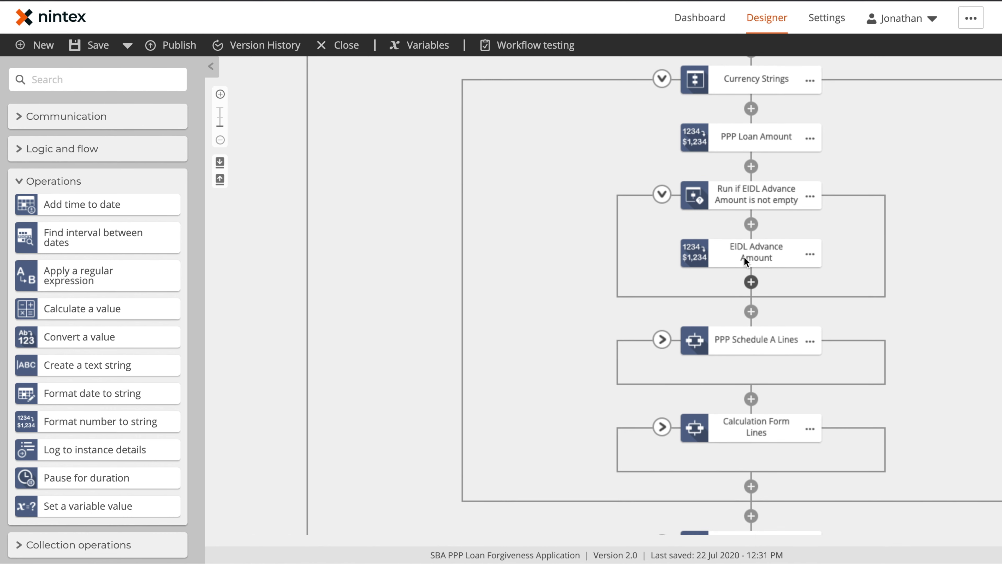
{"action": "left_click", "coordinate": [757, 247]}
{"action": "left_click", "coordinate": [617, 367]}
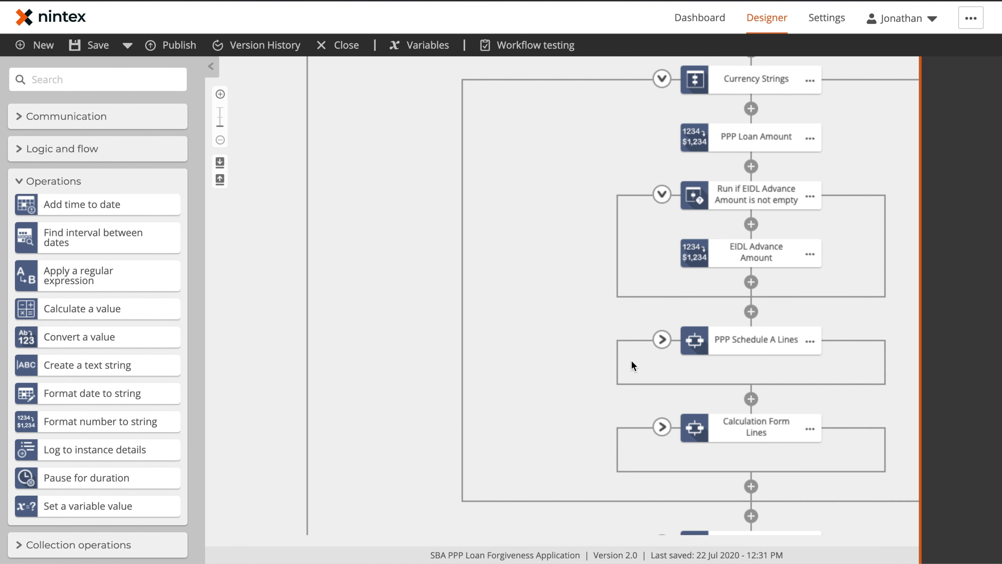
{"action": "left_click", "coordinate": [661, 339]}
Step: Expand the Calculation Form Lines branch and inspect Calculation Form Line 11's settings
{"action": "scroll", "coordinate": [659, 288], "scroll_direction": "down", "scroll_amount": 6}
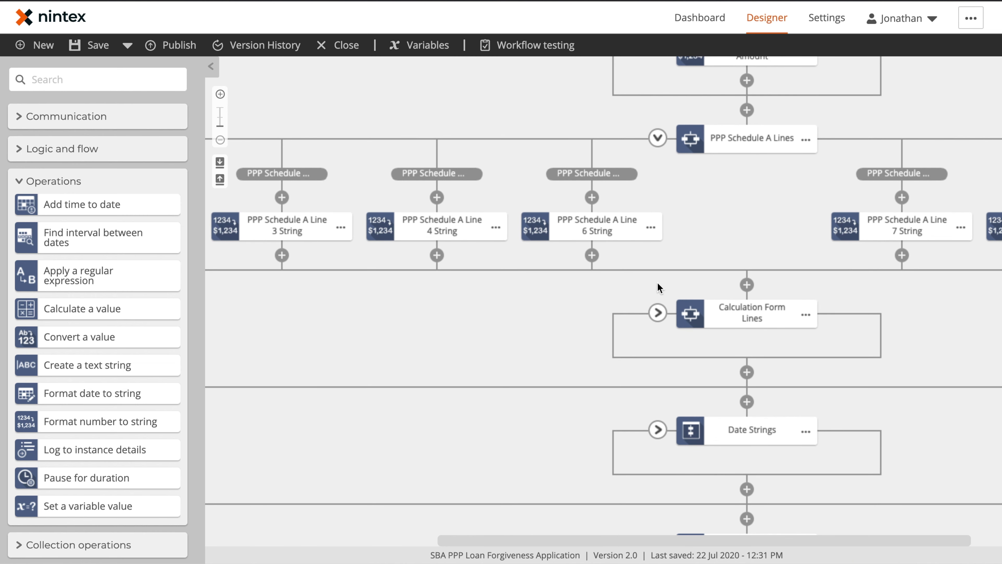
{"action": "left_click", "coordinate": [661, 308]}
{"action": "scroll", "coordinate": [671, 292], "scroll_direction": "right", "scroll_amount": 6}
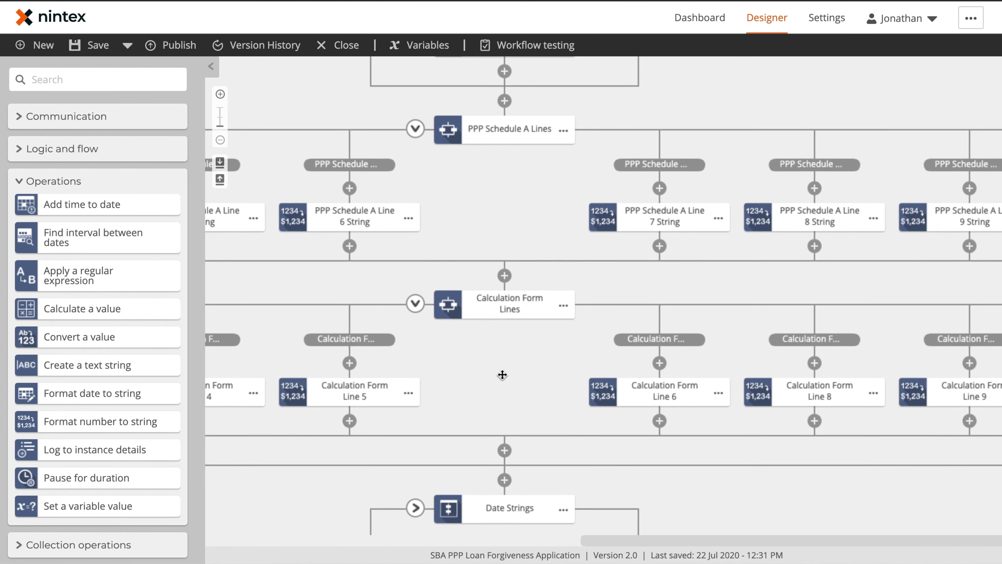
{"action": "scroll", "coordinate": [659, 297], "scroll_direction": "right", "scroll_amount": 7}
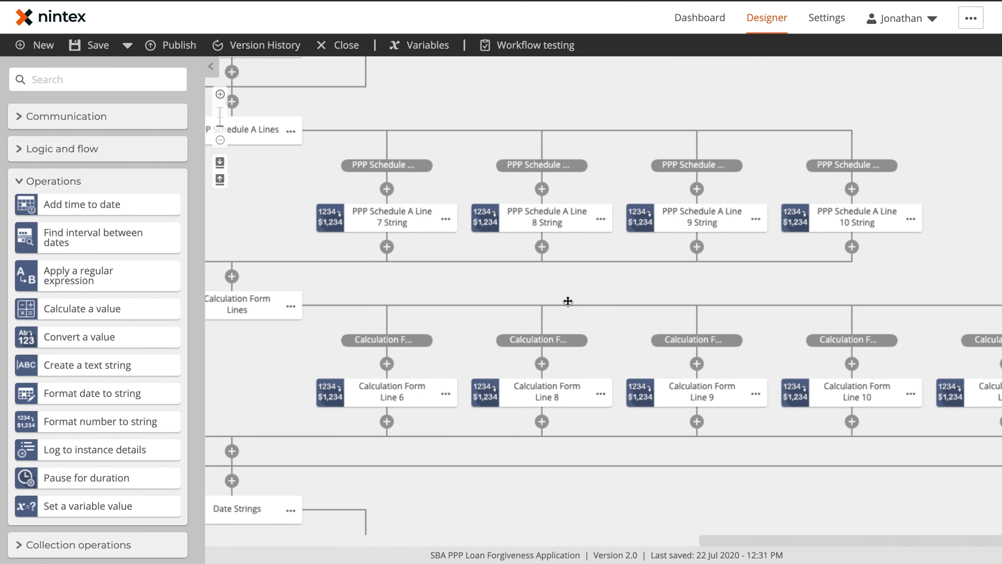
{"action": "left_click_drag", "start_coordinate": [746, 269], "coordinate": [551, 263]}
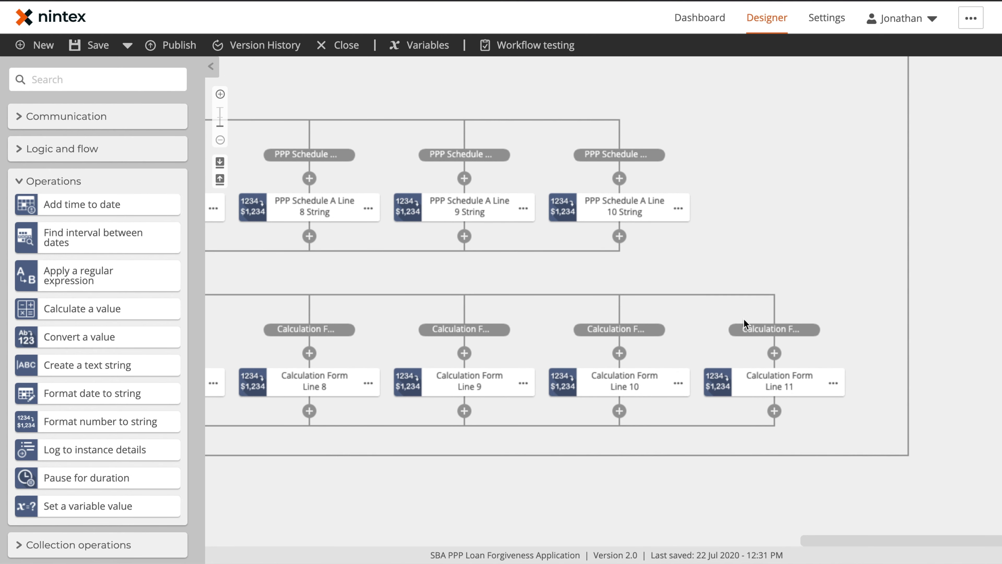
{"action": "left_click", "coordinate": [776, 385]}
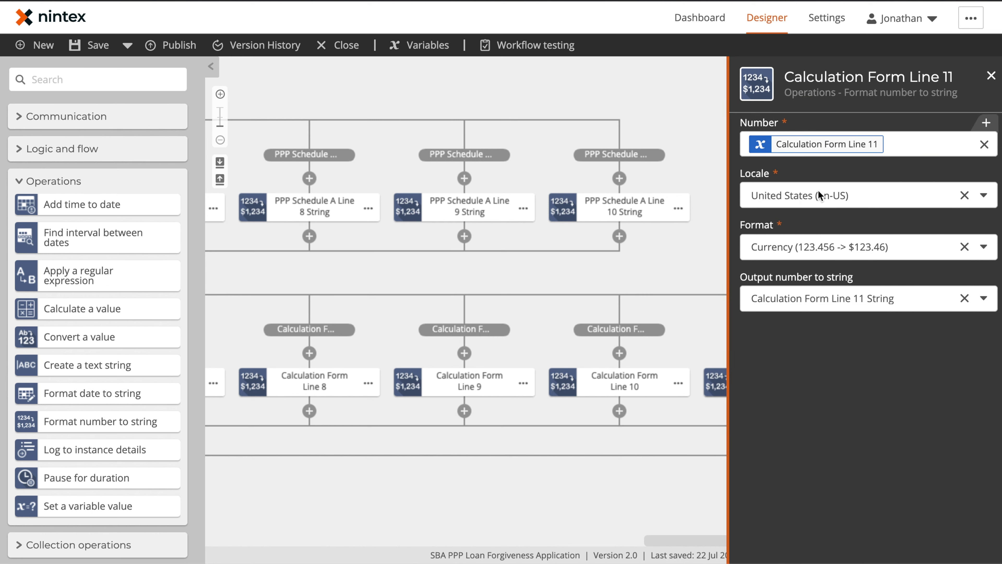
{"action": "left_click", "coordinate": [694, 272]}
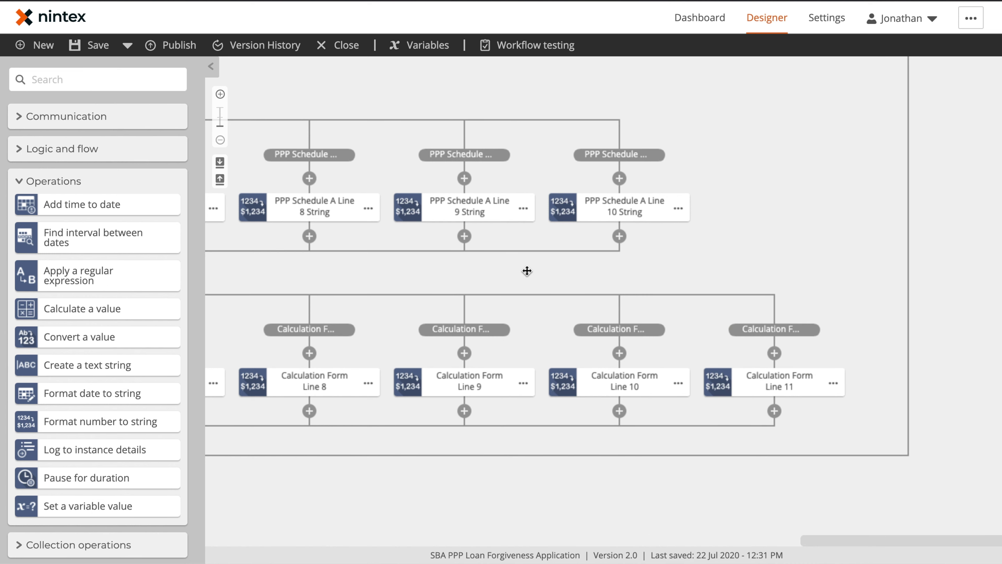
Step: Inspect the PPP Schedule A Line 7 String settings and bring up its action menu
{"action": "left_click_drag", "start_coordinate": [527, 271], "coordinate": [728, 270]}
{"action": "left_click_drag", "start_coordinate": [432, 227], "coordinate": [566, 253]}
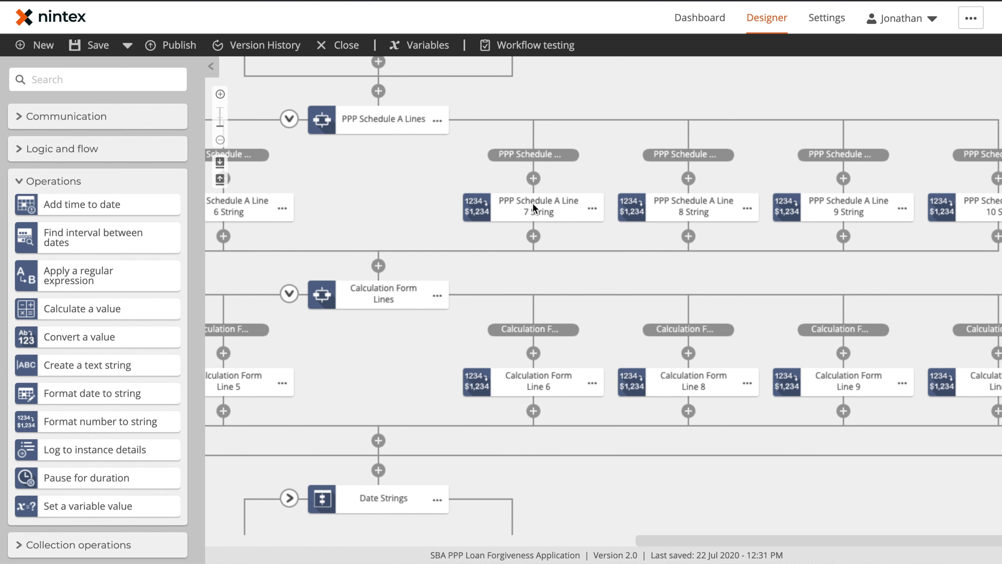
{"action": "left_click", "coordinate": [532, 203]}
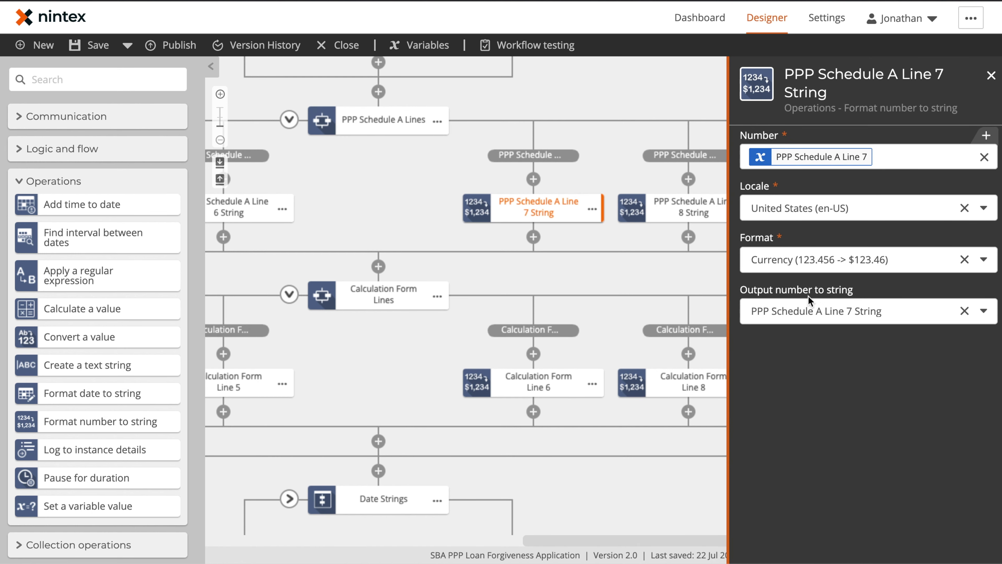
{"action": "left_click", "coordinate": [615, 244]}
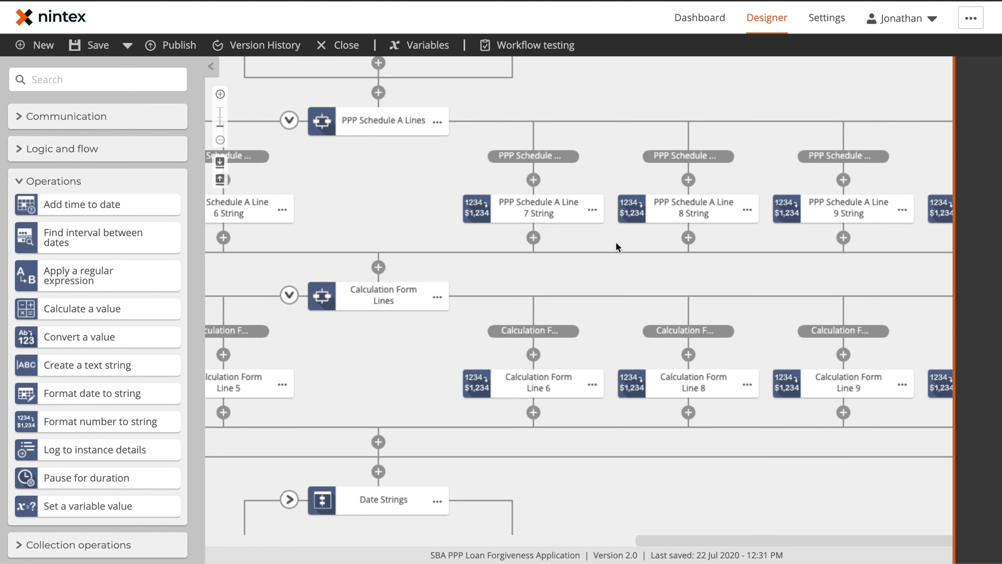
{"action": "left_click", "coordinate": [592, 209]}
Step: Copy the PPP Schedule A Line 7 String action and paste it into the branch above Line 9 String
{"action": "left_click", "coordinate": [639, 182]}
{"action": "mouse_move", "coordinate": [689, 180]}
{"action": "left_click", "coordinate": [712, 194]}
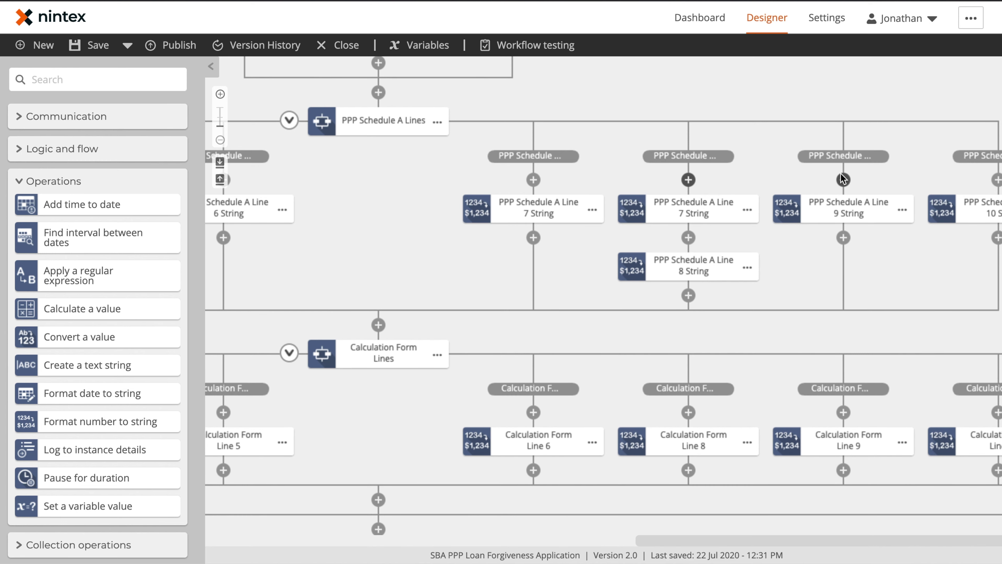
{"action": "mouse_move", "coordinate": [845, 180]}
{"action": "left_click", "coordinate": [867, 194]}
Step: Try dec_CalculationFormLine8, then PPP Schedule A Line 8, as Line 8 String's Number, leaving it empty
{"action": "left_click", "coordinate": [691, 266]}
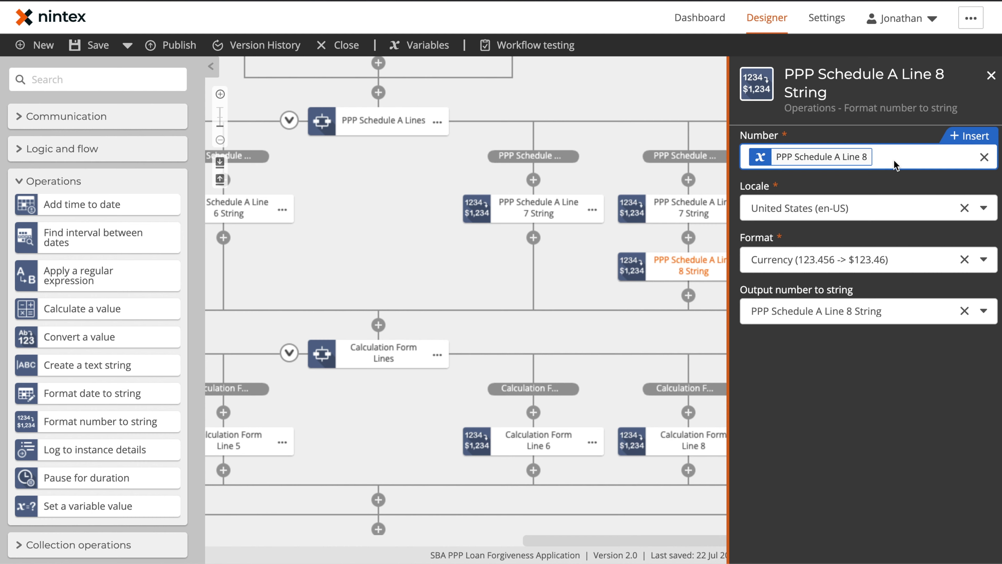
{"action": "left_click", "coordinate": [986, 157]}
{"action": "left_click", "coordinate": [816, 152]}
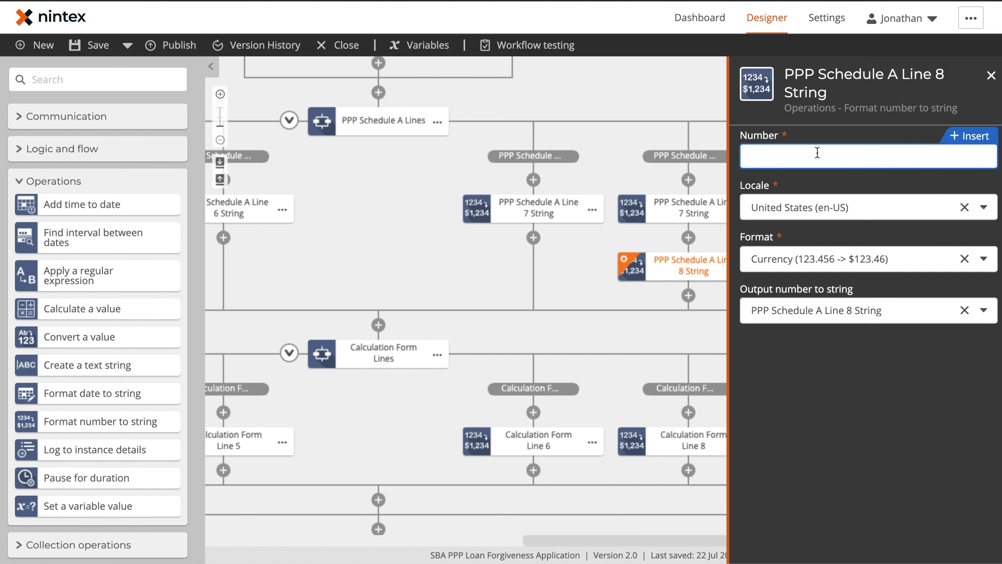
{"action": "type", "text": "[["}
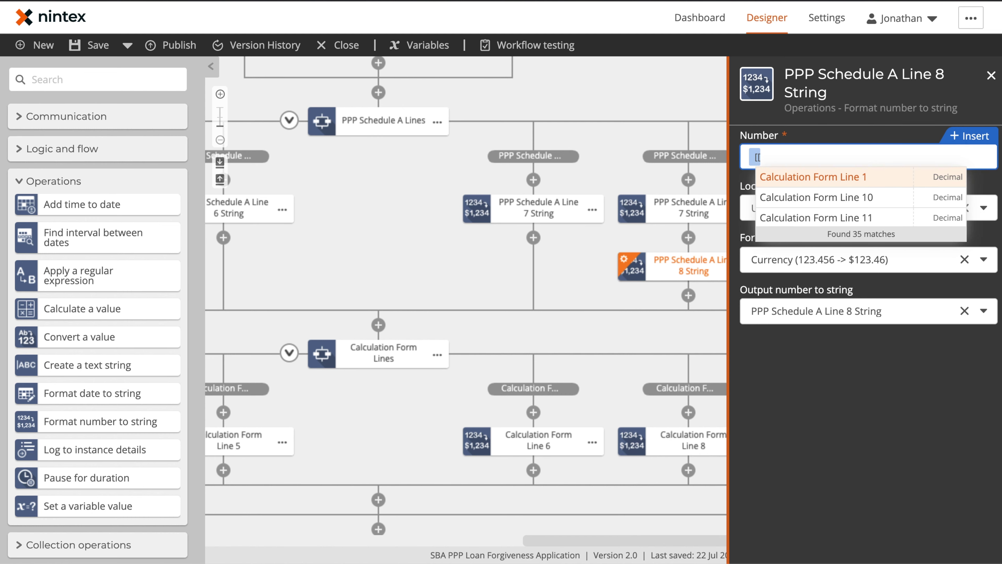
{"action": "type", "text": "8"}
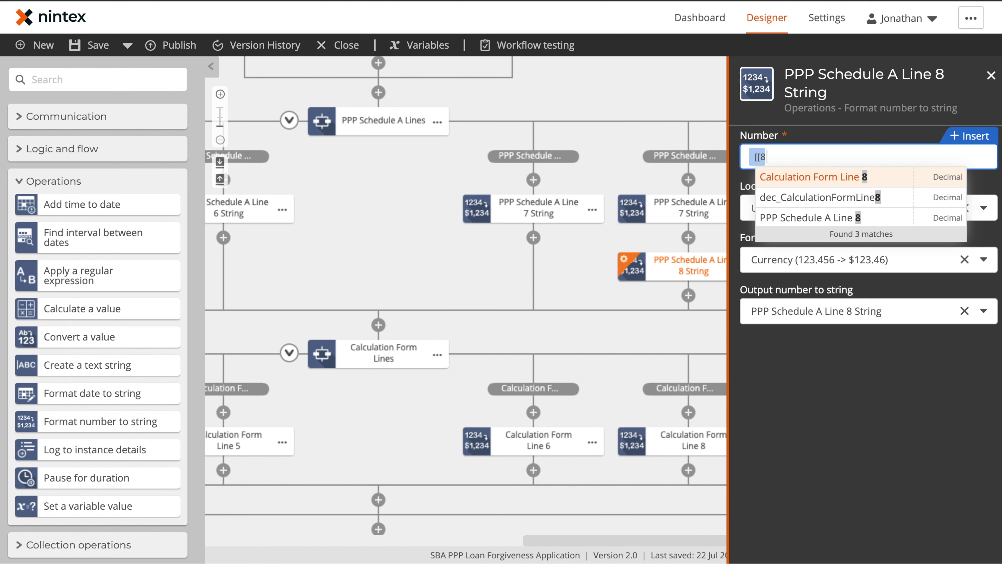
{"action": "left_click", "coordinate": [810, 204]}
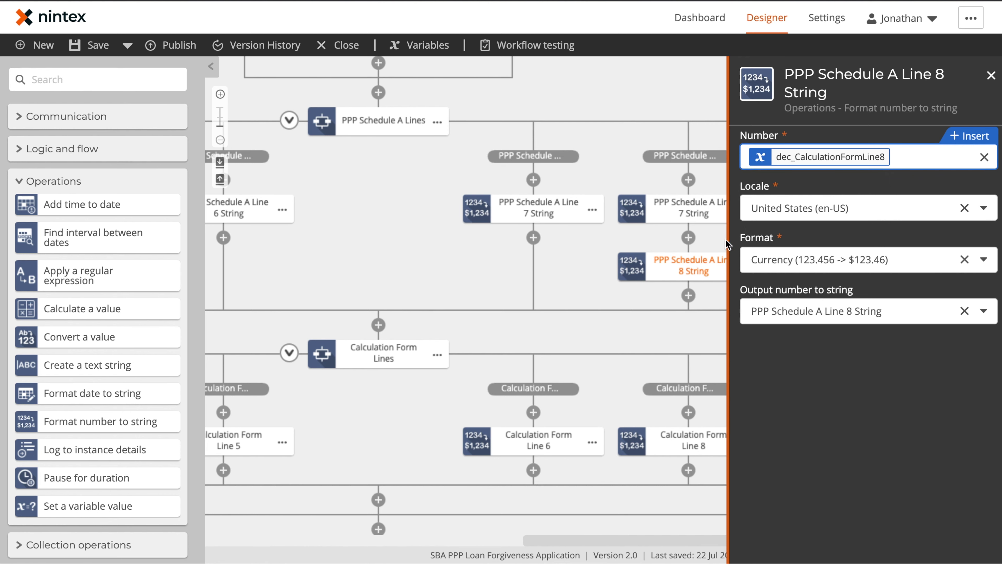
{"action": "left_click", "coordinate": [984, 157]}
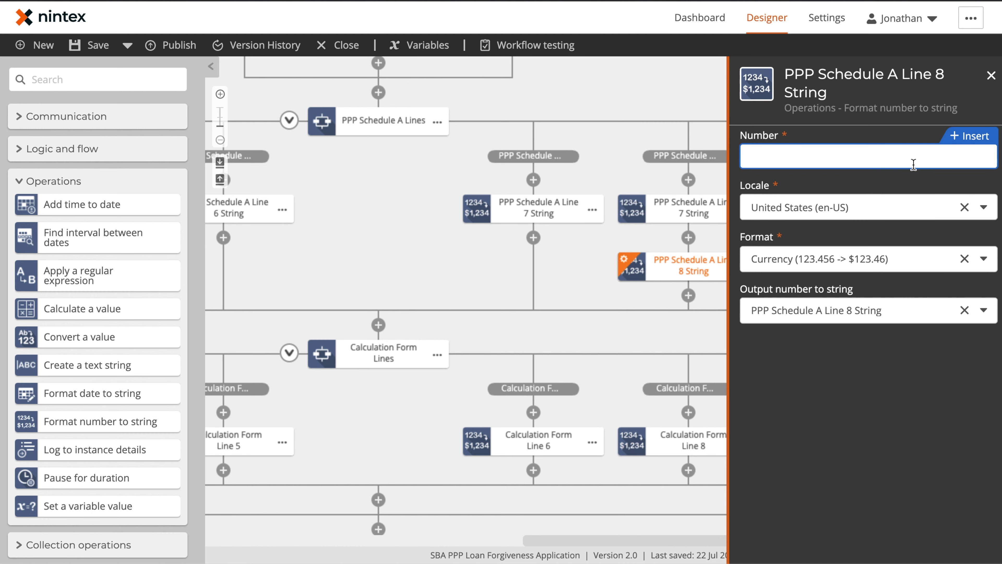
{"action": "type", "text": "[["}
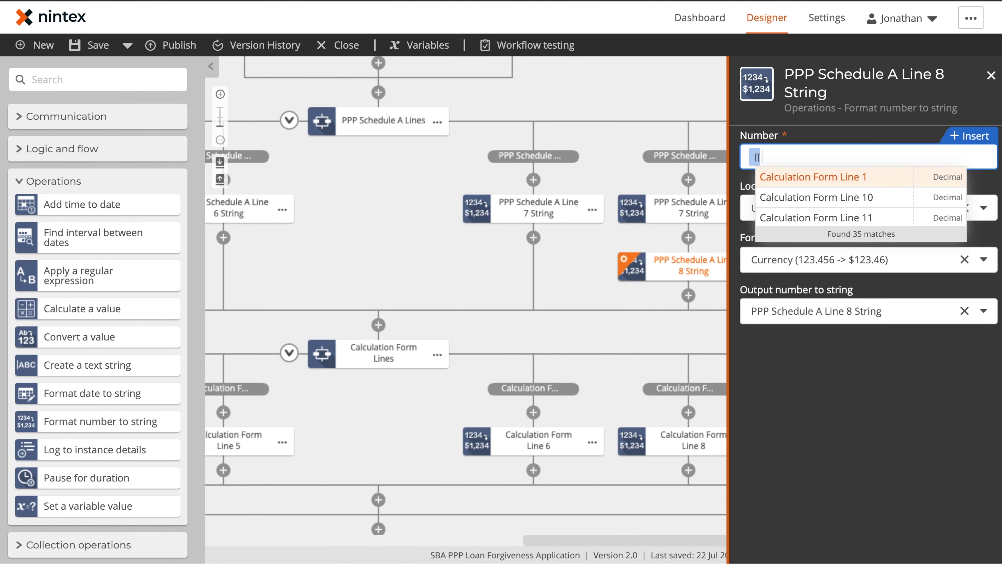
{"action": "type", "text": "line"}
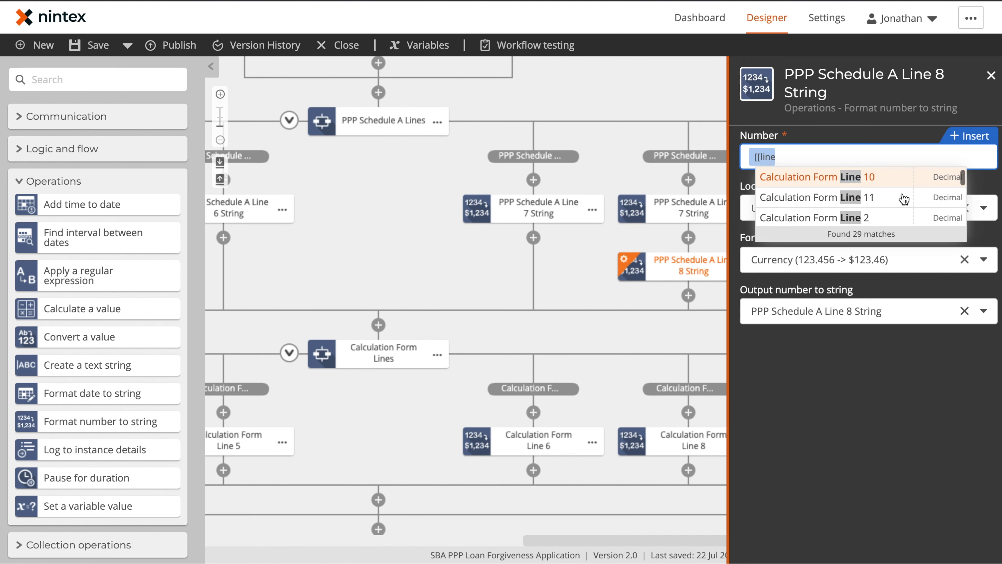
{"action": "type", "text": " 8"}
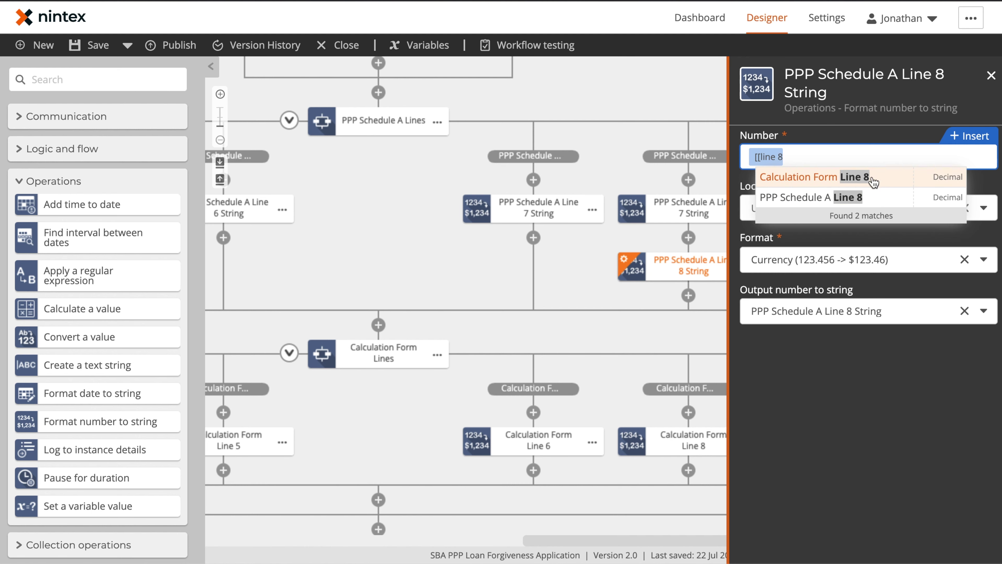
{"action": "left_click", "coordinate": [867, 197]}
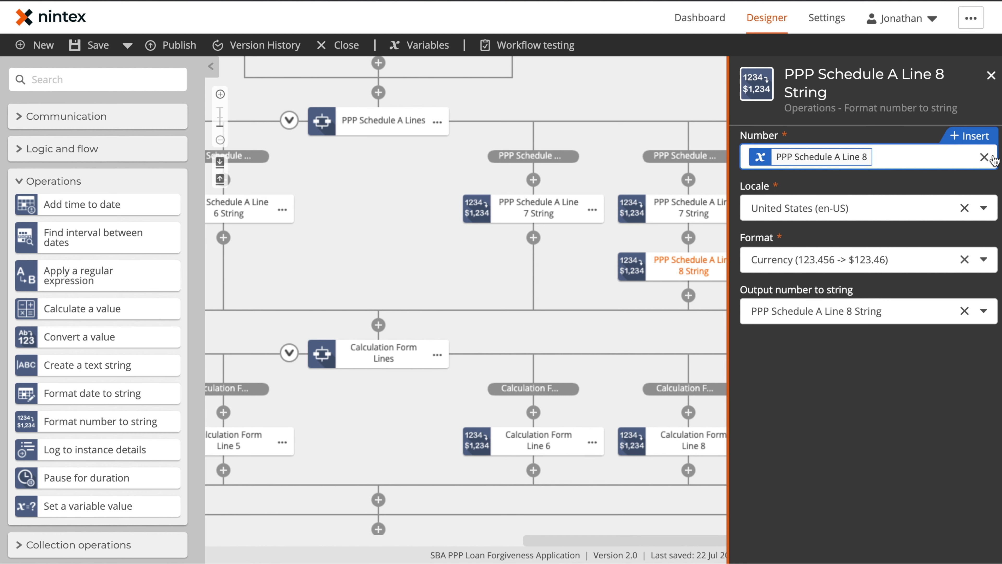
{"action": "left_click", "coordinate": [985, 158]}
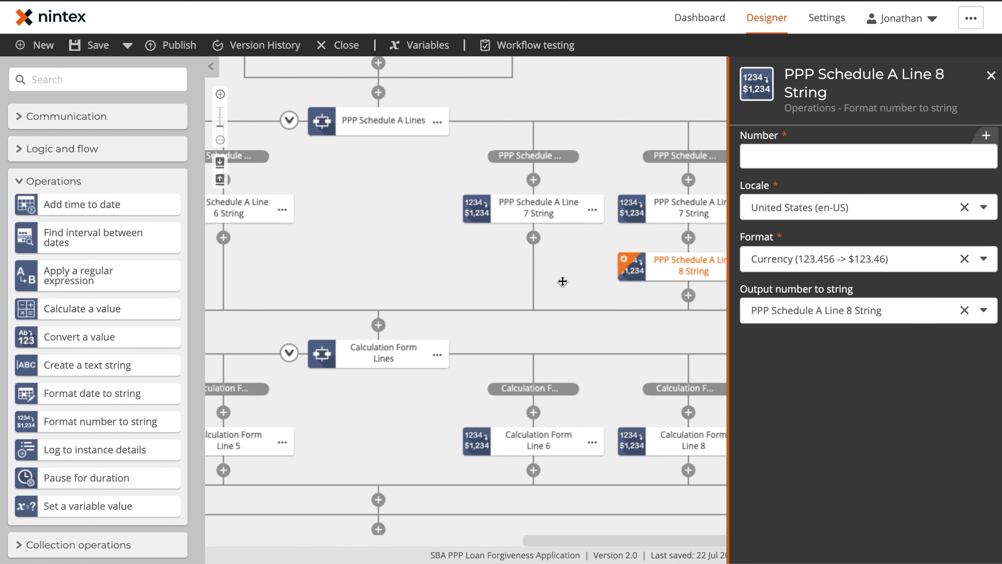
{"action": "left_click", "coordinate": [563, 284]}
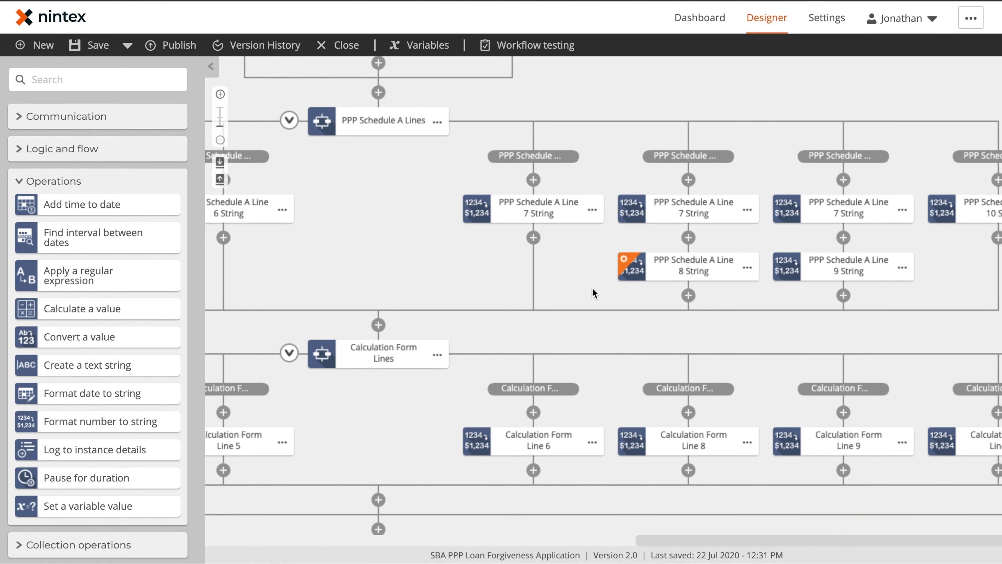
Step: Cancel an initial Line 8 String deletion and collapse the Calculation Form Lines and PPP Schedule A Lines loops
{"action": "left_click", "coordinate": [747, 268]}
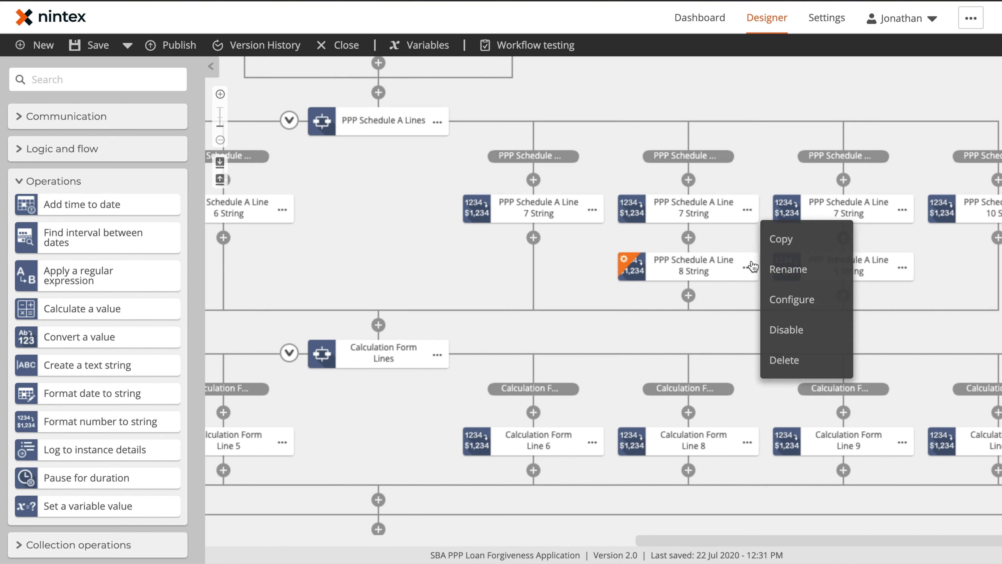
{"action": "left_click", "coordinate": [802, 357]}
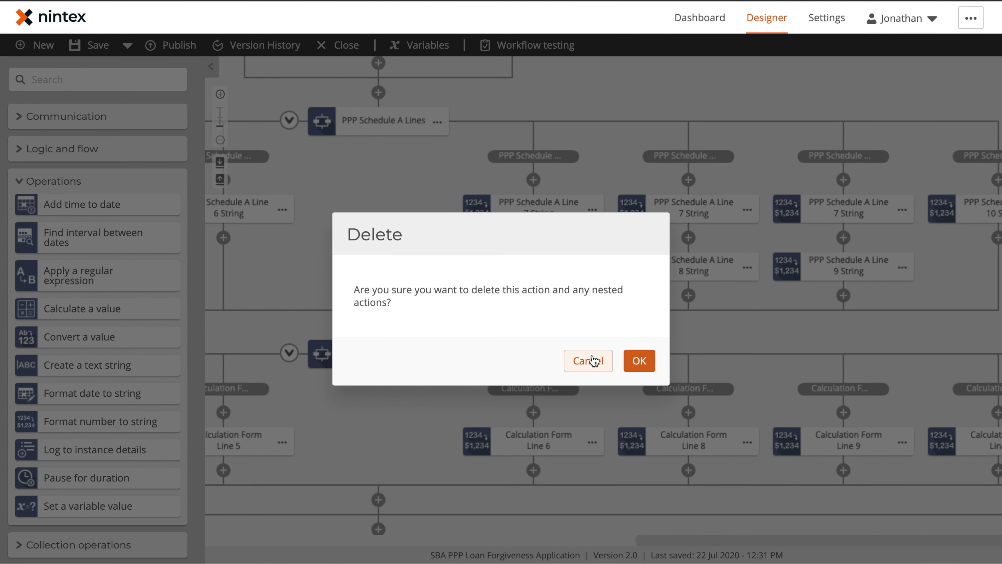
{"action": "left_click", "coordinate": [593, 359]}
{"action": "left_click_drag", "start_coordinate": [446, 264], "coordinate": [555, 141]}
{"action": "left_click", "coordinate": [393, 236]}
{"action": "scroll", "coordinate": [394, 197], "scroll_direction": "up", "scroll_amount": 4}
{"action": "left_click", "coordinate": [397, 153]}
{"action": "left_click_drag", "start_coordinate": [757, 162], "coordinate": [777, 167]}
{"action": "scroll", "coordinate": [868, 256], "scroll_direction": "up", "scroll_amount": 3}
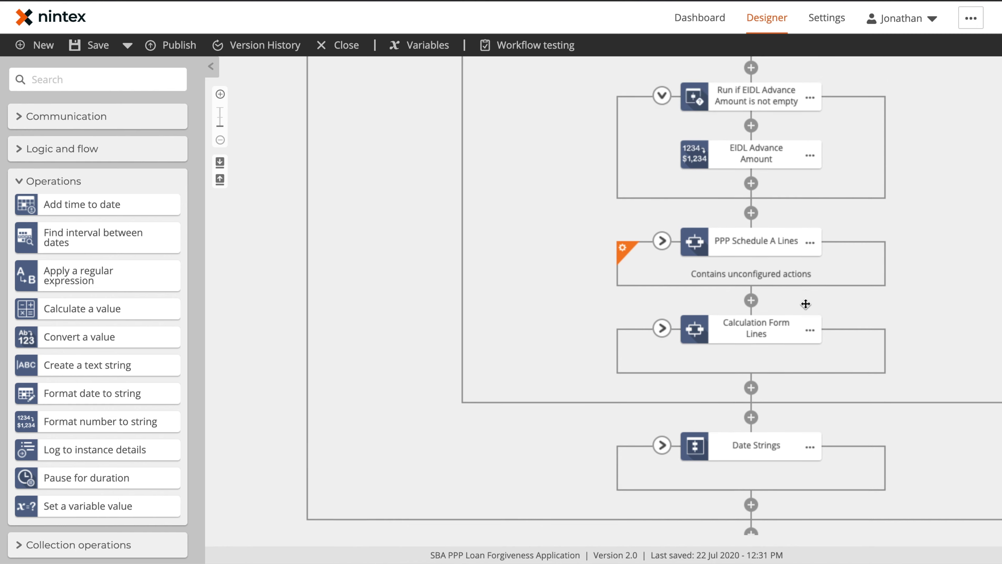
Step: Expand PPP Schedule A Lines, delete the Line 8 String action with OK, then collapse the loop
{"action": "left_click", "coordinate": [662, 260]}
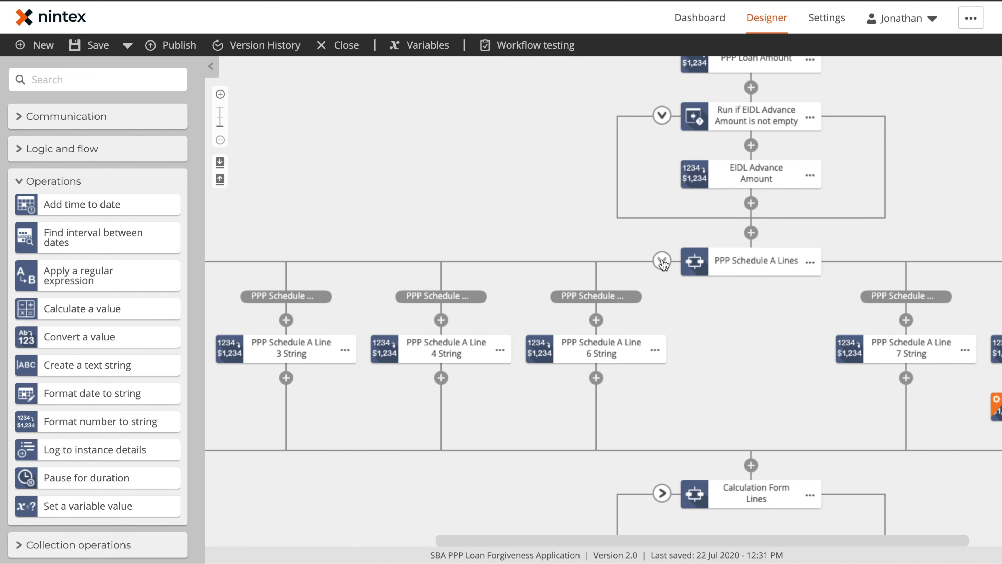
{"action": "left_click_drag", "start_coordinate": [713, 388], "coordinate": [528, 390]}
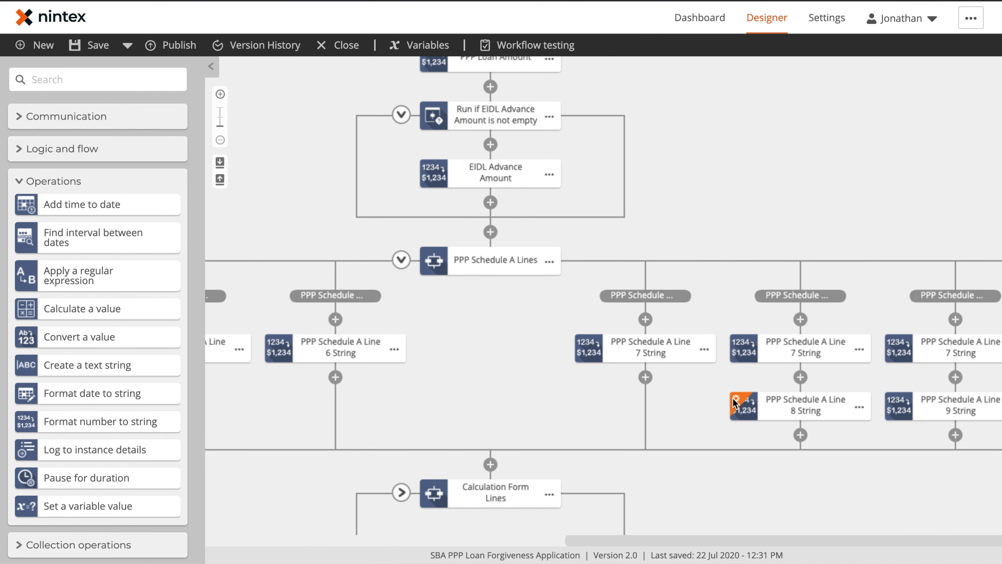
{"action": "left_click", "coordinate": [860, 407]}
{"action": "left_click", "coordinate": [896, 500]}
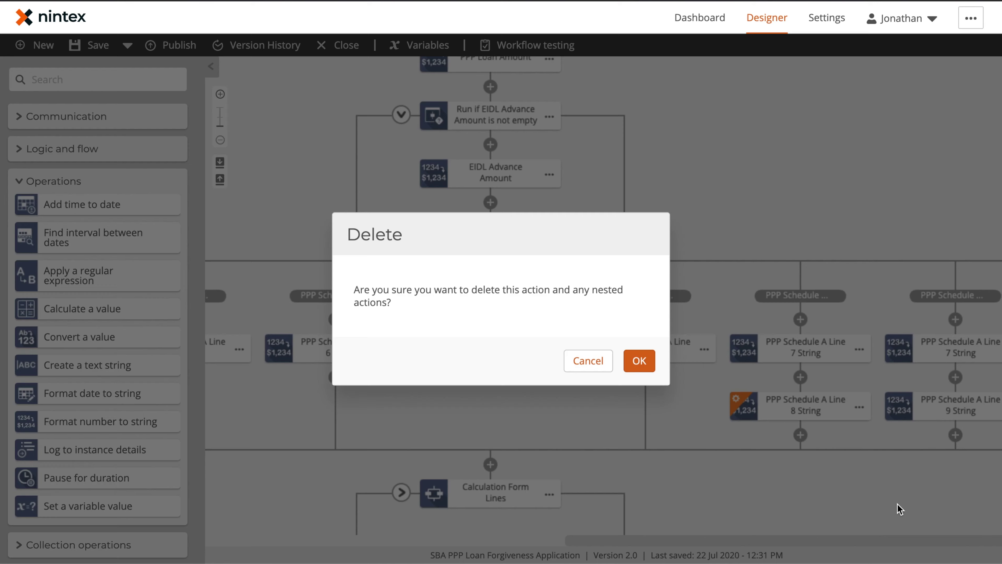
{"action": "left_click", "coordinate": [639, 355]}
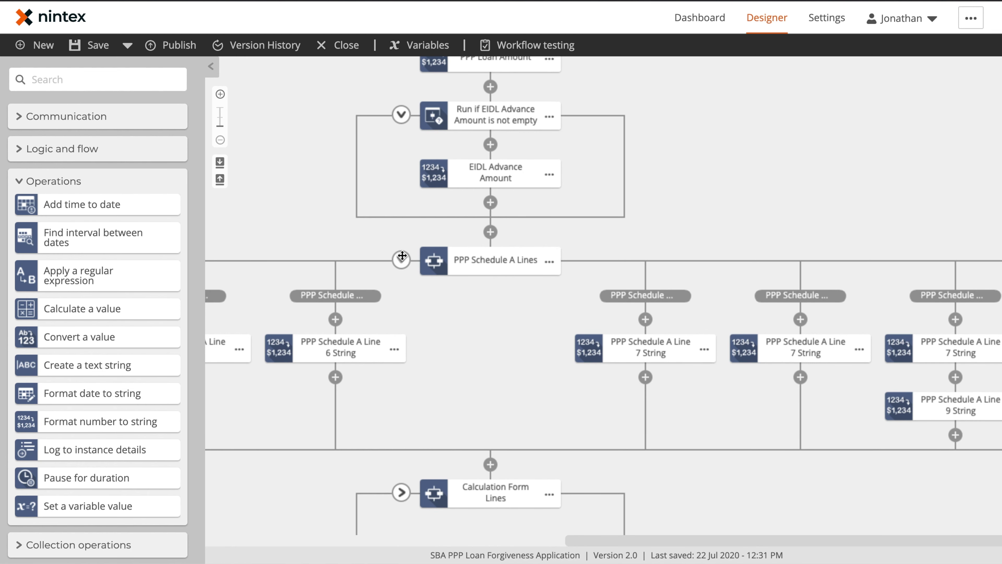
{"action": "left_click", "coordinate": [401, 260]}
{"action": "scroll", "coordinate": [521, 264], "scroll_direction": "up", "scroll_amount": 10}
Step: Review First Day Covered Period's date format options, keep MM/DD/YYYY, and collapse Date Strings
{"action": "scroll", "coordinate": [577, 285], "scroll_direction": "down", "scroll_amount": 5}
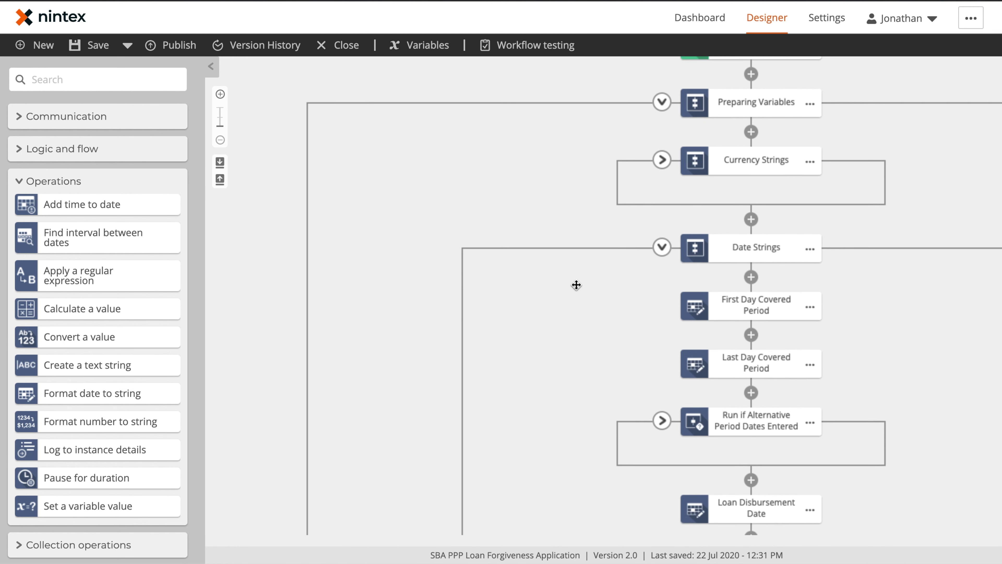
{"action": "left_click", "coordinate": [772, 155]}
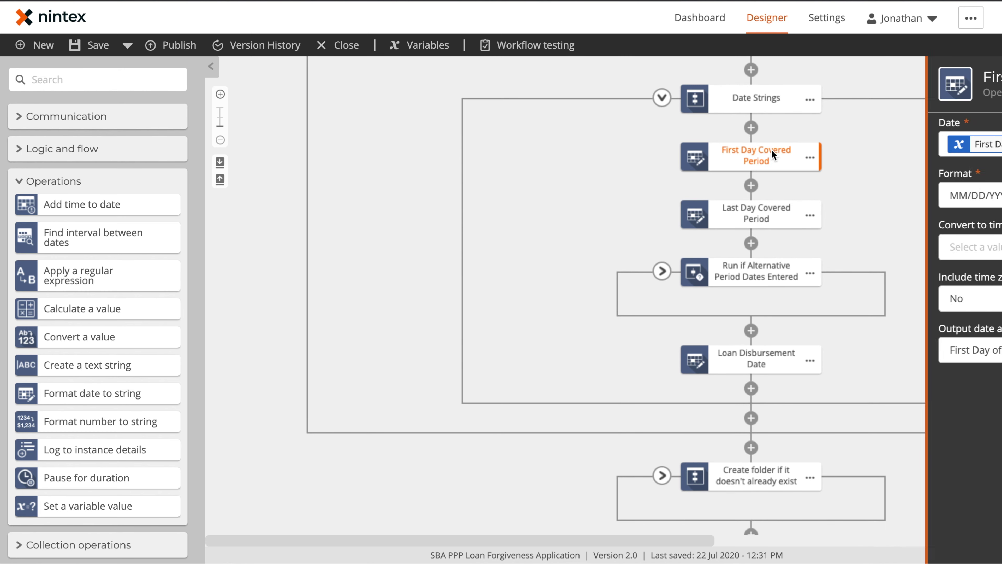
{"action": "left_click", "coordinate": [815, 195]}
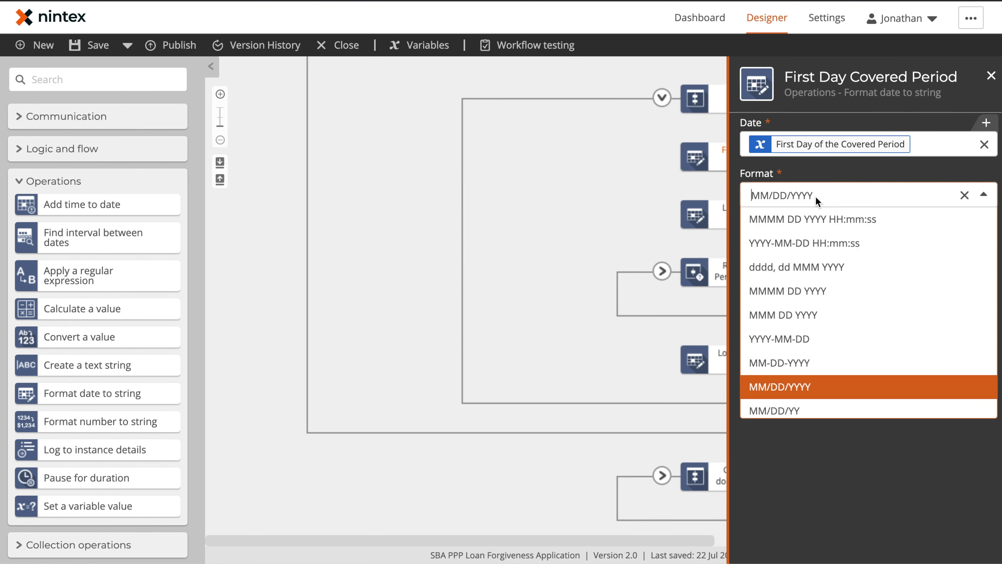
{"action": "scroll", "coordinate": [837, 391], "scroll_direction": "down", "scroll_amount": 3}
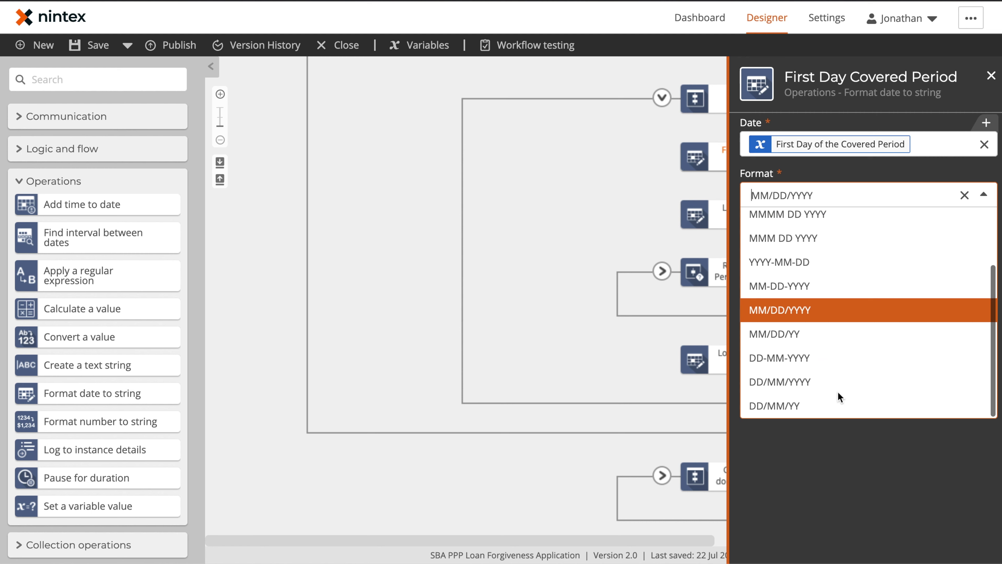
{"action": "scroll", "coordinate": [834, 282], "scroll_direction": "up", "scroll_amount": 2}
{"action": "scroll", "coordinate": [834, 282], "scroll_direction": "up", "scroll_amount": 1}
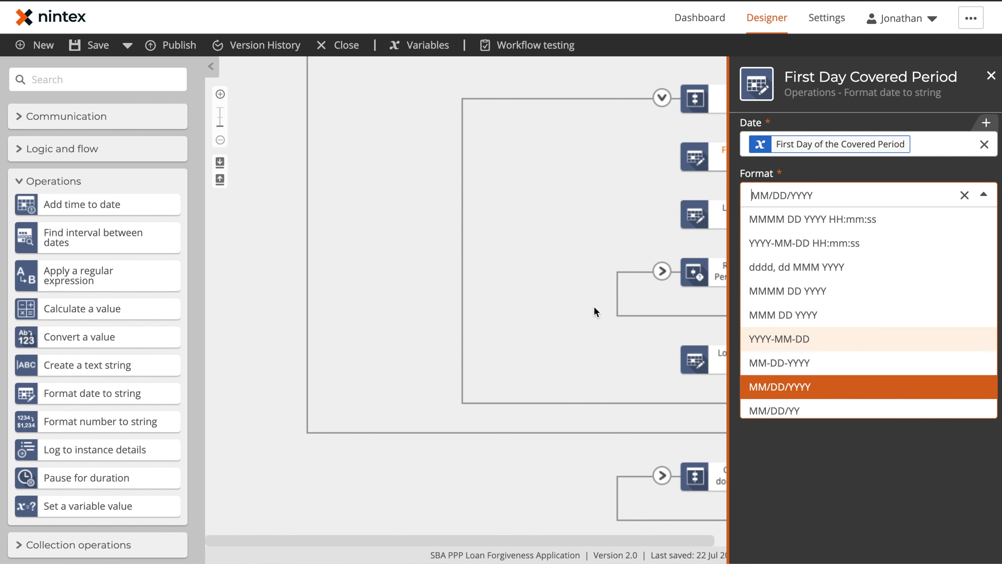
{"action": "left_click", "coordinate": [625, 284]}
{"action": "left_click", "coordinate": [662, 106]}
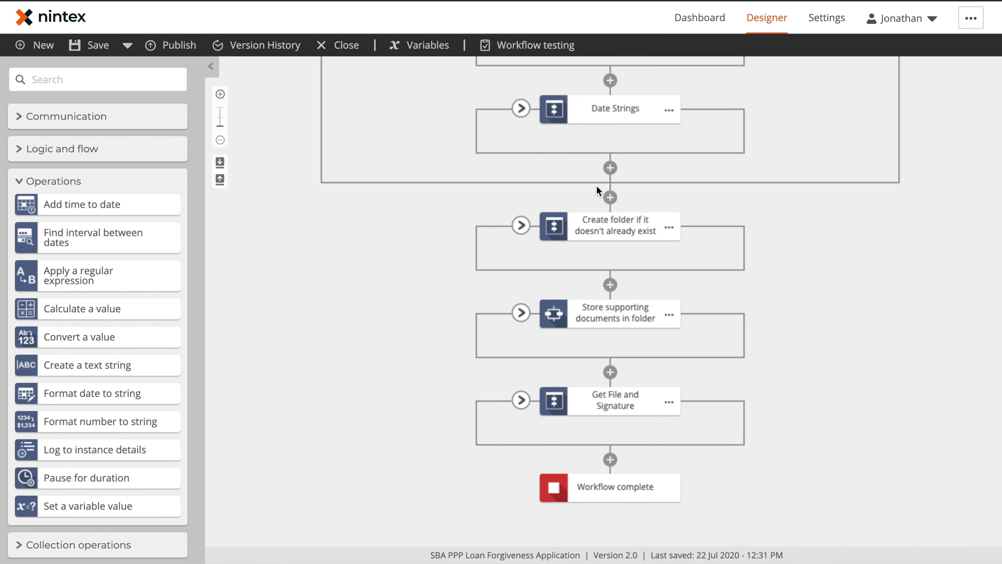
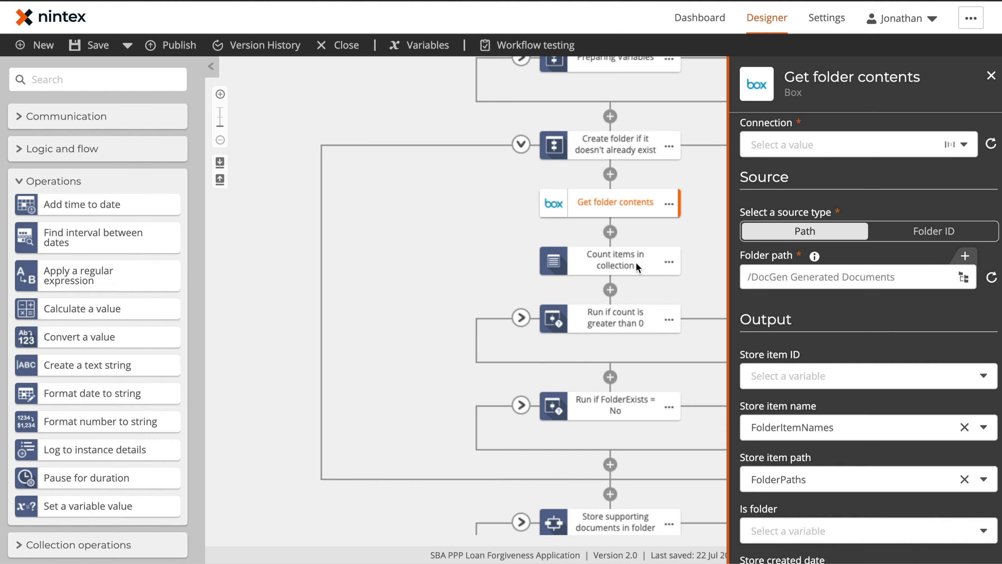
Step: Review the Count items in collection step and switch the action toolbox from Operations to the Box group
{"action": "left_click", "coordinate": [618, 259]}
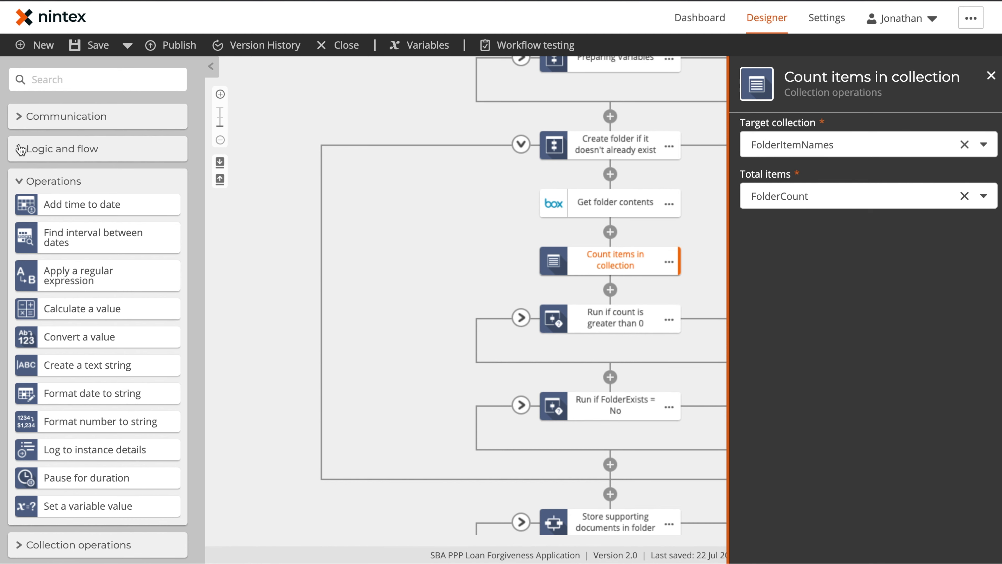
{"action": "left_click", "coordinate": [19, 181]}
{"action": "scroll", "coordinate": [67, 284], "scroll_direction": "down", "scroll_amount": 2}
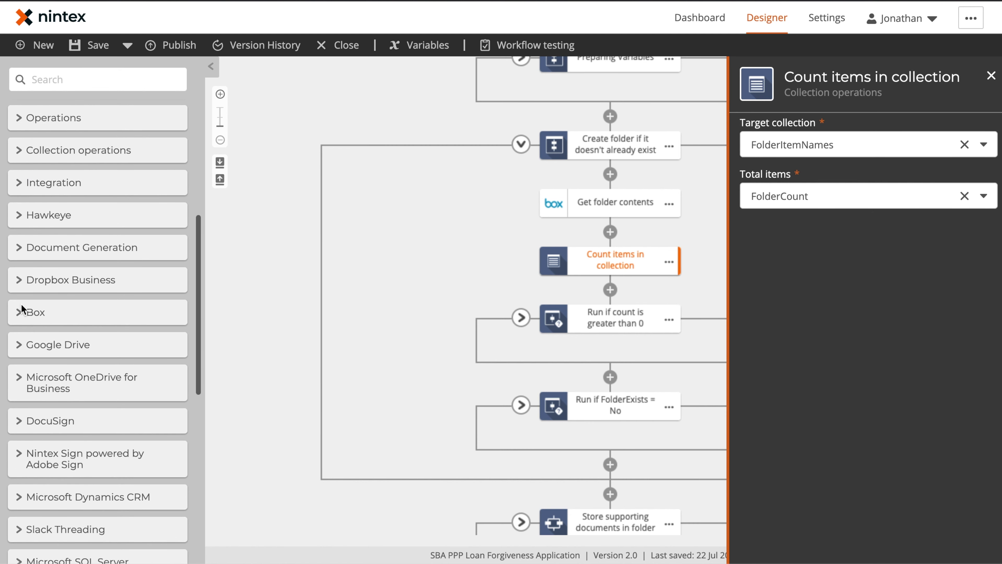
{"action": "left_click", "coordinate": [23, 310]}
{"action": "scroll", "coordinate": [86, 365], "scroll_direction": "down", "scroll_amount": 3}
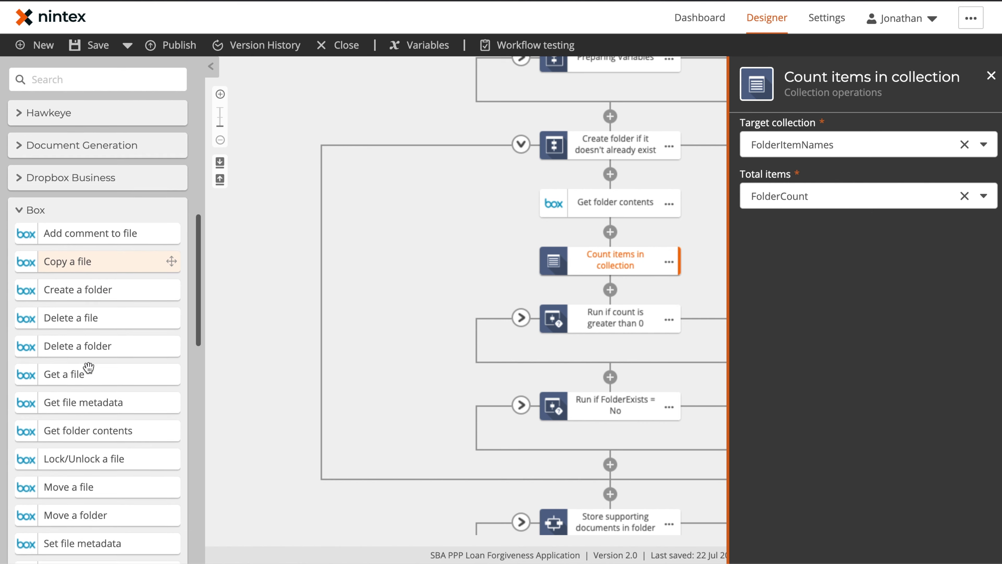
{"action": "scroll", "coordinate": [89, 367], "scroll_direction": "down", "scroll_amount": 1}
{"action": "scroll", "coordinate": [108, 302], "scroll_direction": "down", "scroll_amount": 1}
{"action": "scroll", "coordinate": [110, 305], "scroll_direction": "down", "scroll_amount": 2}
Step: Expand the Run if count is greater than 0 branch, its Loop for sub folders and FolderName check
{"action": "left_click", "coordinate": [615, 318]}
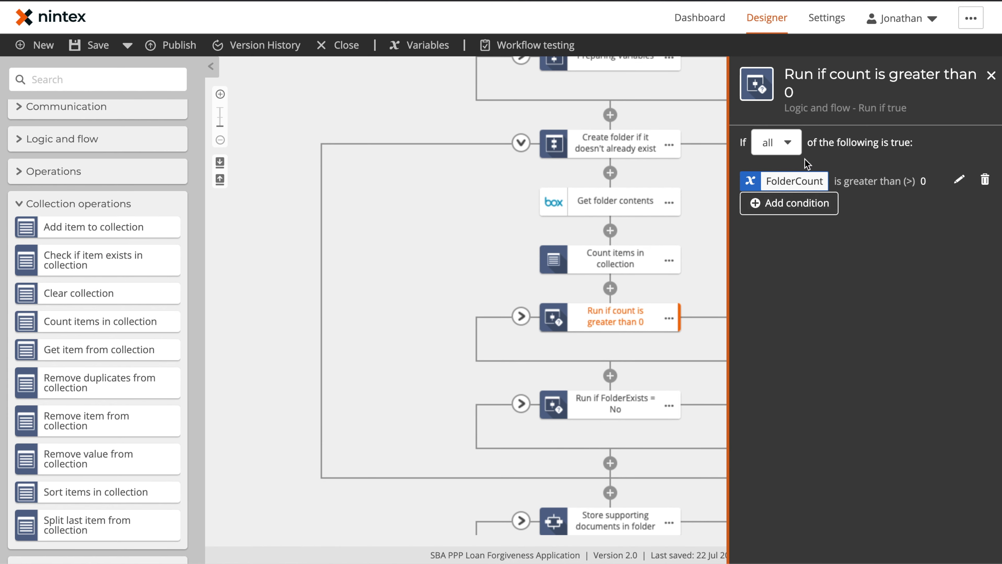
{"action": "left_click", "coordinate": [521, 315]}
{"action": "left_click", "coordinate": [520, 374]}
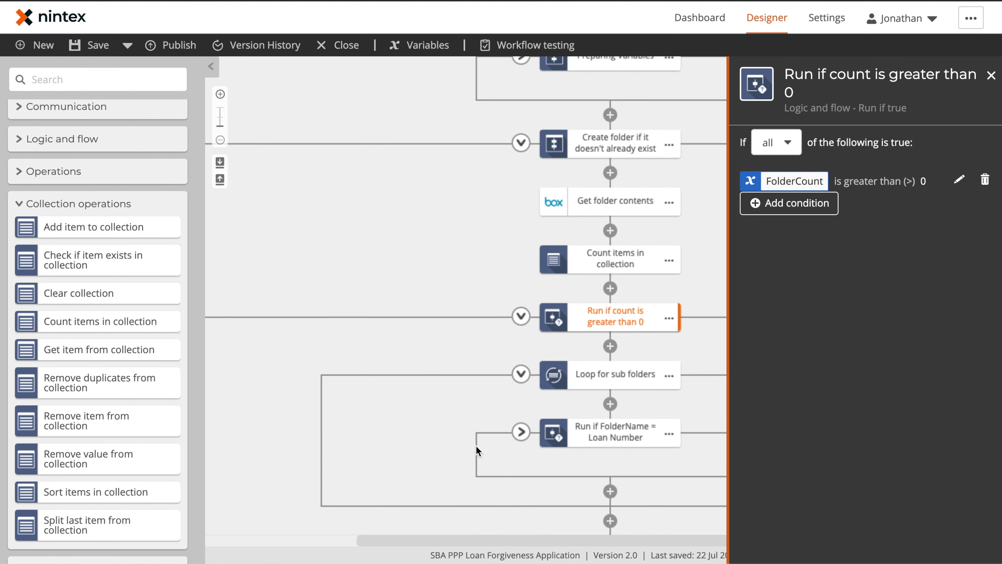
{"action": "left_click_drag", "start_coordinate": [477, 449], "coordinate": [470, 347]}
{"action": "left_click", "coordinate": [513, 327]}
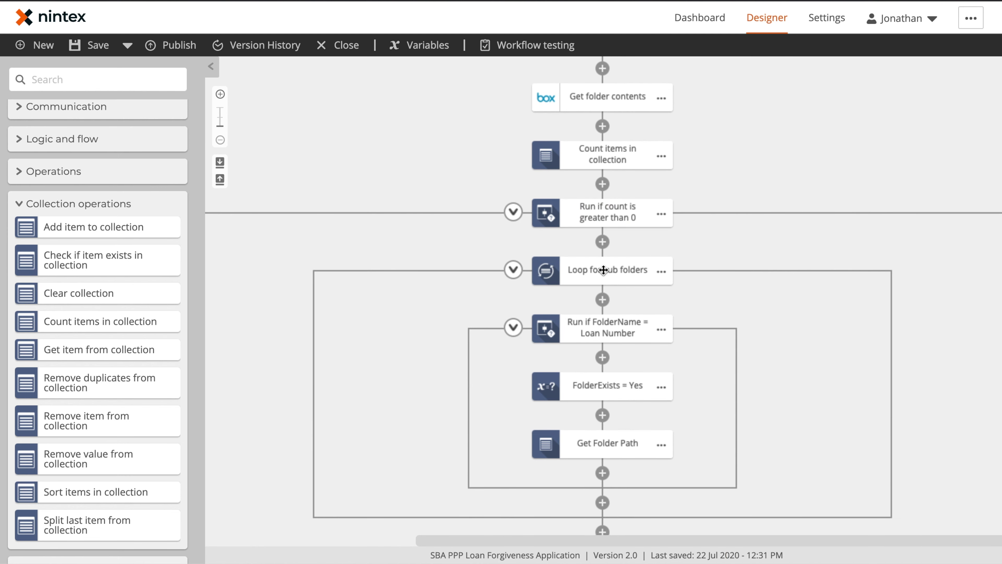
Step: Review Loop for sub folders, FolderName = Loan Number, FolderExists = Yes and Get Folder Path, then collapse the branch
{"action": "left_click", "coordinate": [602, 269]}
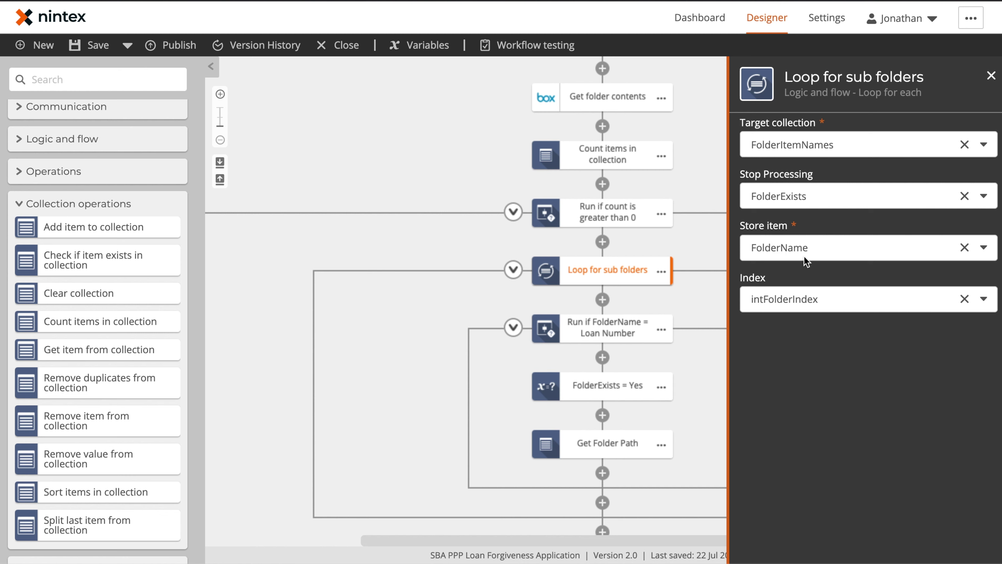
{"action": "left_click", "coordinate": [605, 330]}
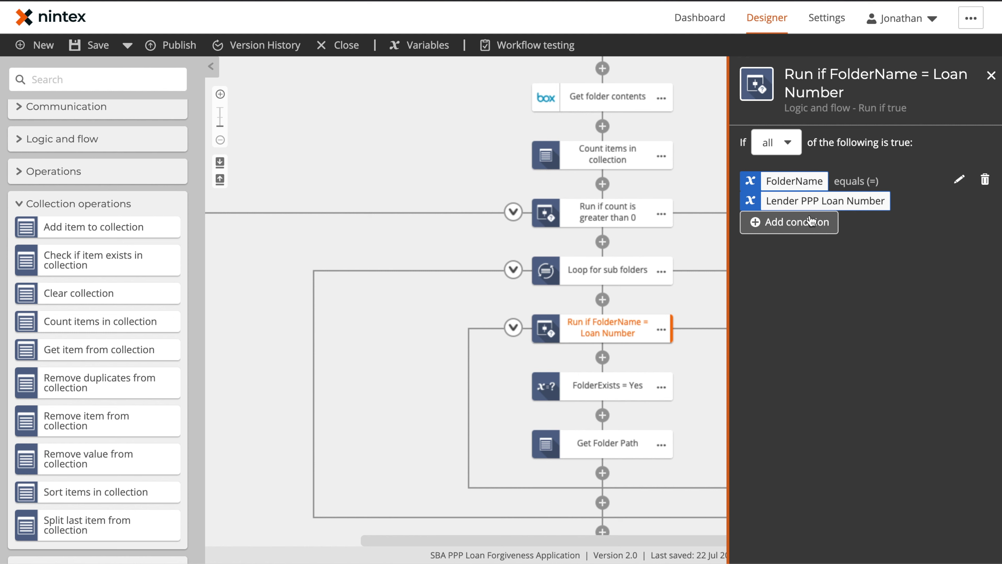
{"action": "left_click", "coordinate": [604, 386]}
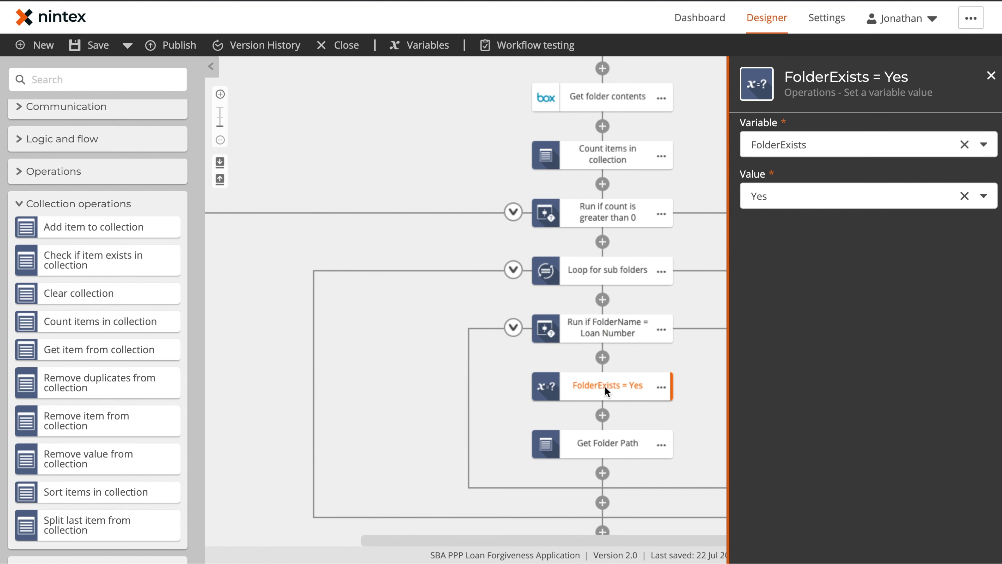
{"action": "left_click", "coordinate": [604, 444]}
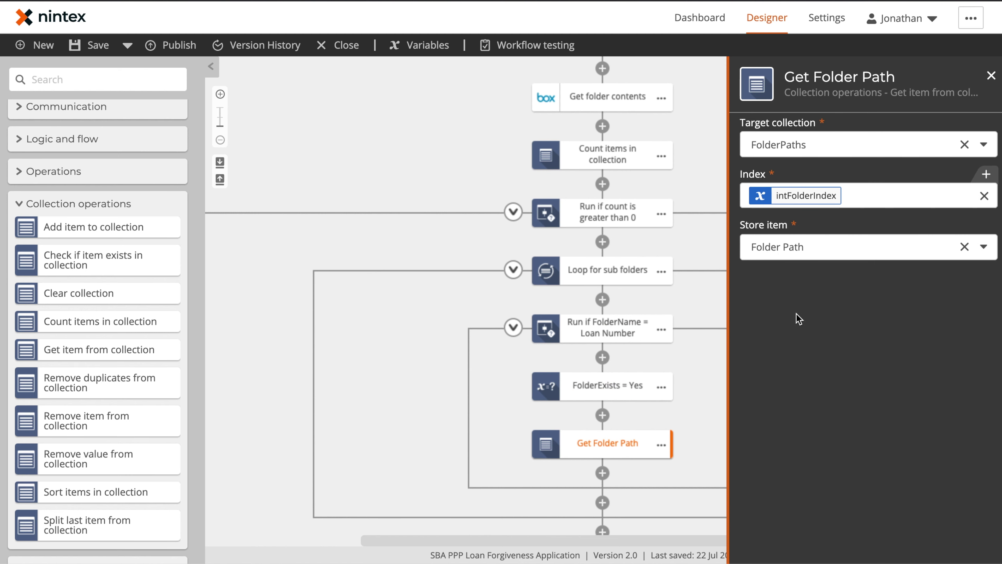
{"action": "left_click", "coordinate": [460, 365]}
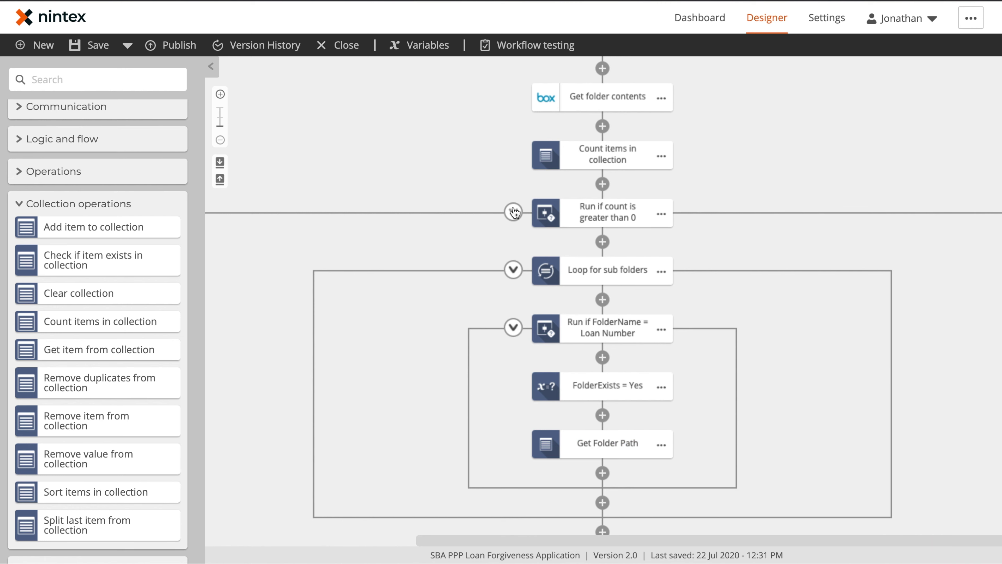
{"action": "left_click", "coordinate": [514, 213]}
Step: Review the Run if FolderExists = No branch and its Box create-folder path, then collapse Create folder
{"action": "left_click", "coordinate": [556, 310]}
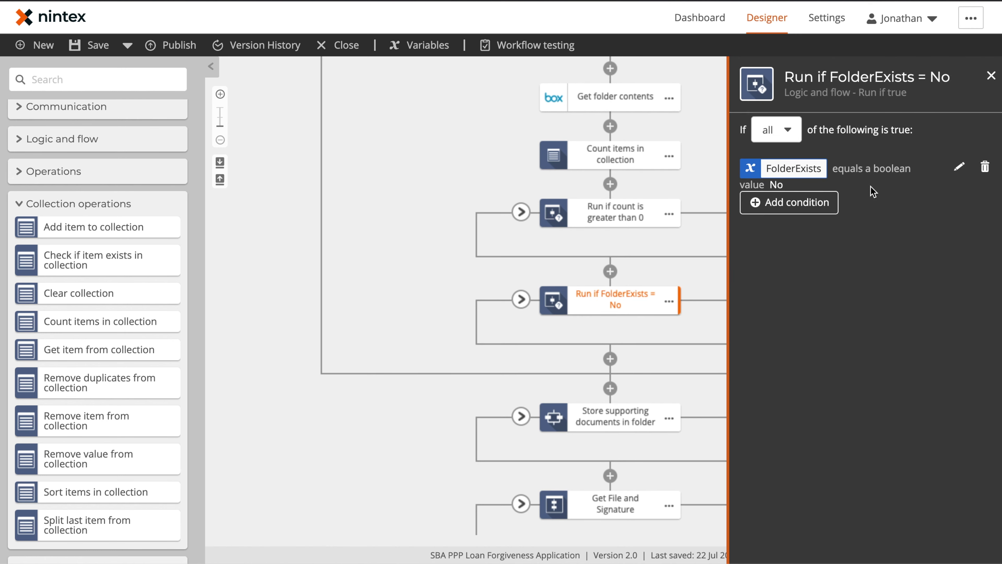
{"action": "left_click", "coordinate": [521, 299]}
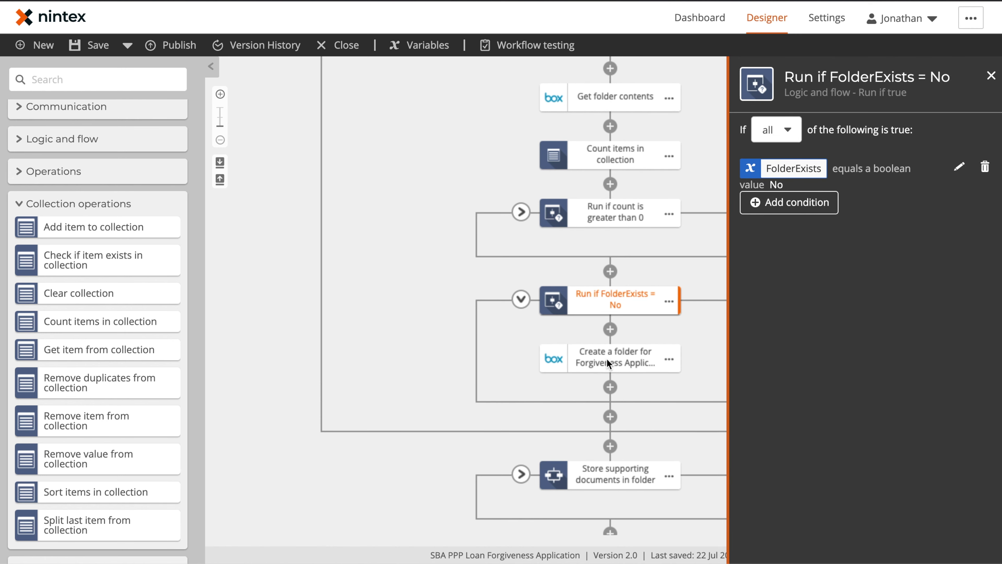
{"action": "left_click", "coordinate": [616, 357]}
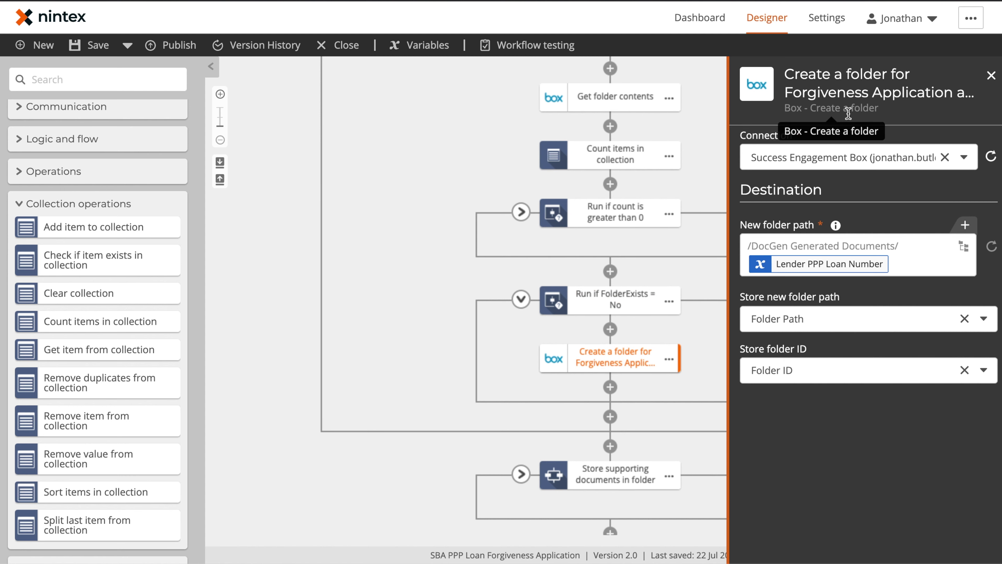
{"action": "left_click", "coordinate": [792, 272]}
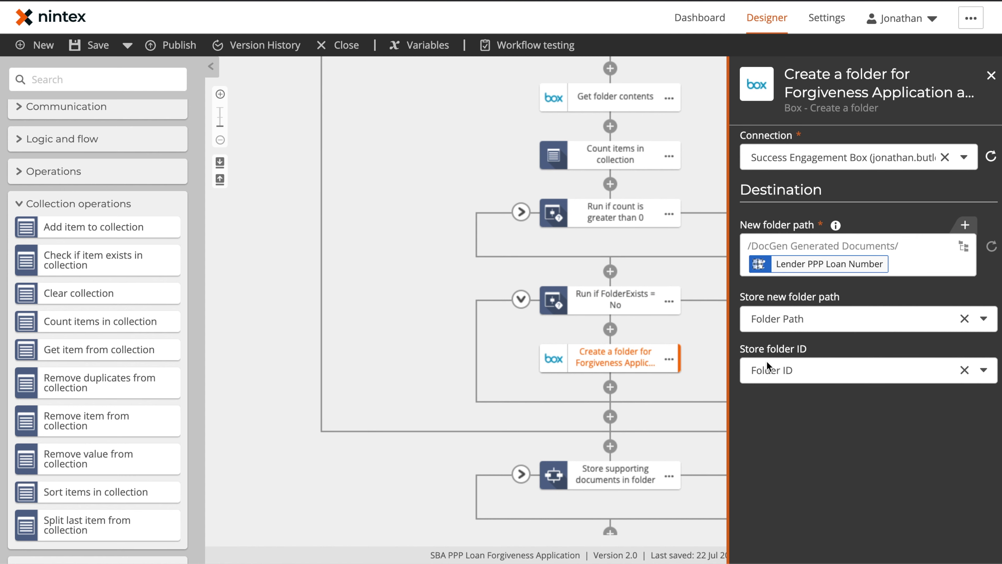
{"action": "left_click", "coordinate": [437, 390]}
{"action": "scroll", "coordinate": [440, 387], "scroll_direction": "up", "scroll_amount": 5}
{"action": "left_click", "coordinate": [521, 224]}
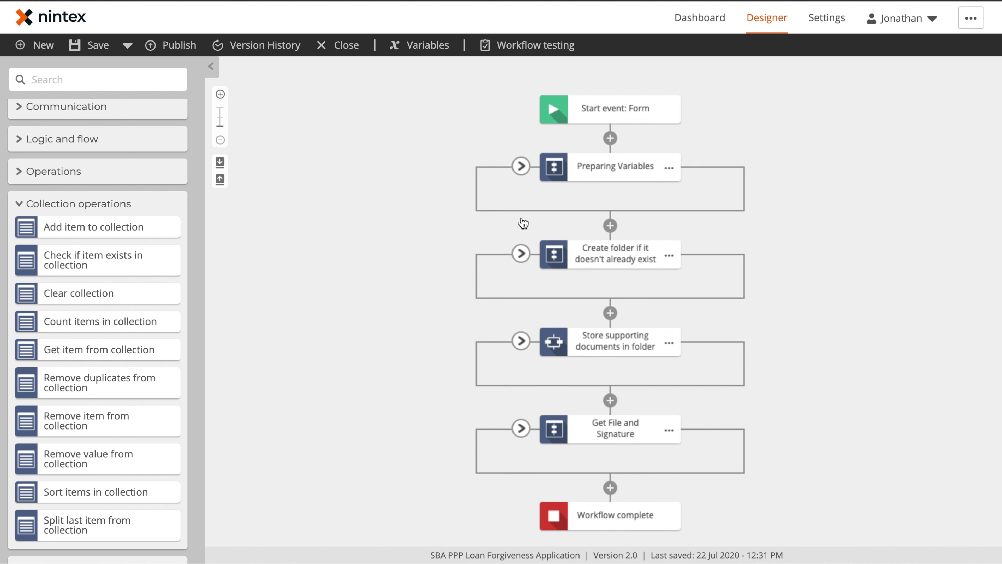
Step: Expand Store supporting documents and review the Store Payroll destination folder path
{"action": "left_click", "coordinate": [521, 340]}
{"action": "scroll", "coordinate": [621, 326], "scroll_direction": "down", "scroll_amount": 3}
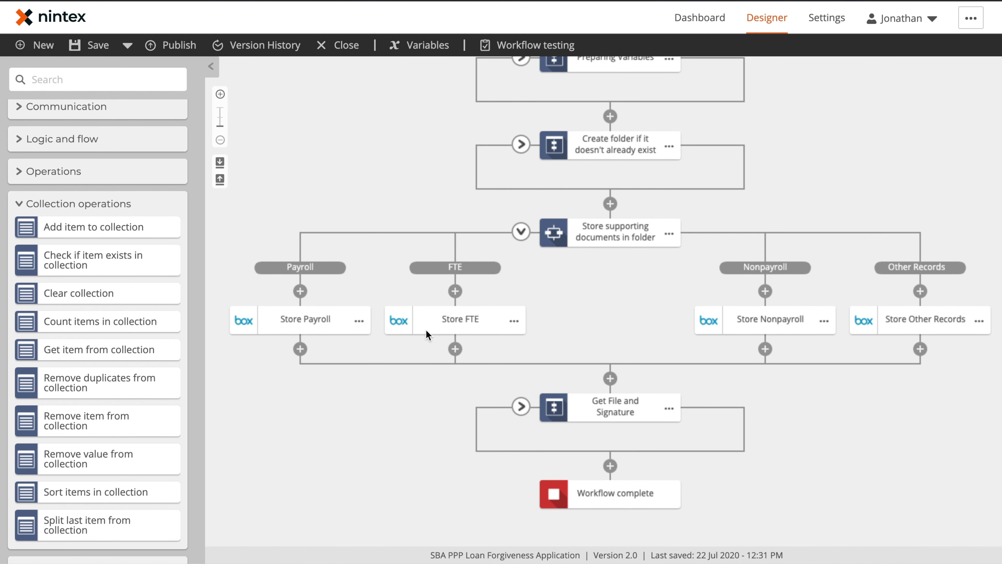
{"action": "left_click", "coordinate": [287, 323]}
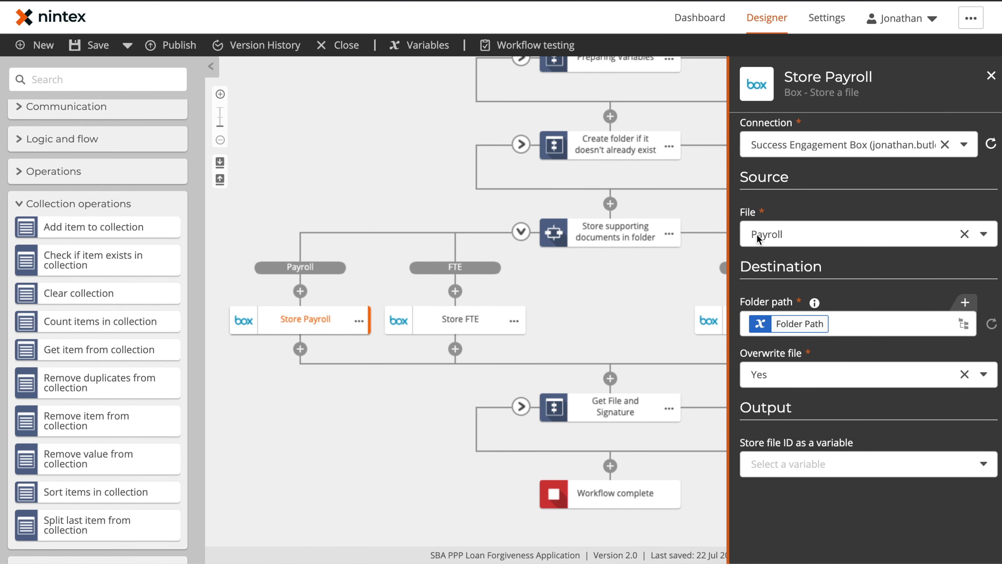
{"action": "left_click", "coordinate": [758, 324]}
{"action": "left_click", "coordinate": [577, 312]}
{"action": "left_click_drag", "start_coordinate": [615, 319], "coordinate": [617, 243]}
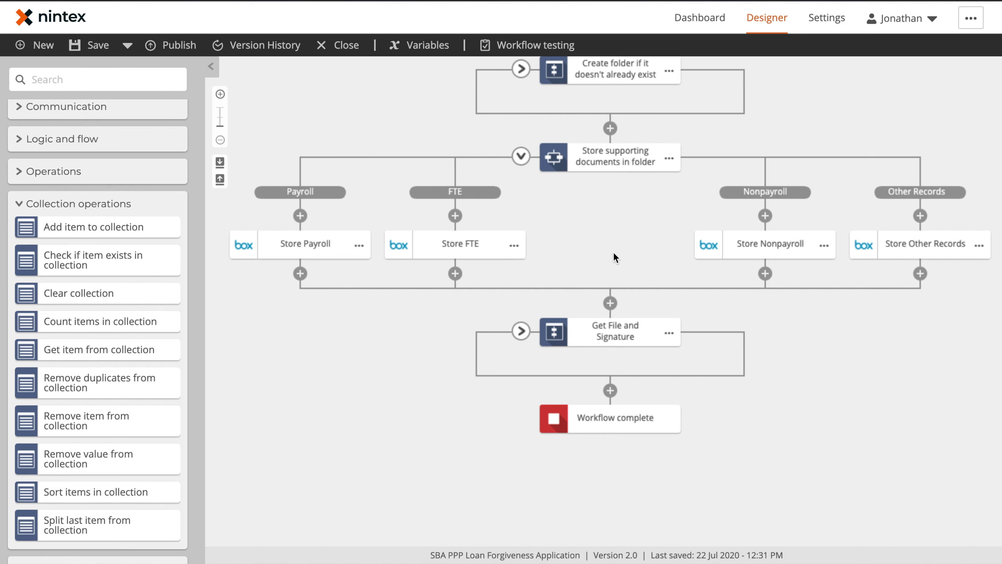
Step: Review Get Application Template File and Generate Forgiveness Application, opening the template in Document Tagger
{"action": "left_click", "coordinate": [521, 331]}
{"action": "scroll", "coordinate": [727, 388], "scroll_direction": "down", "scroll_amount": 4}
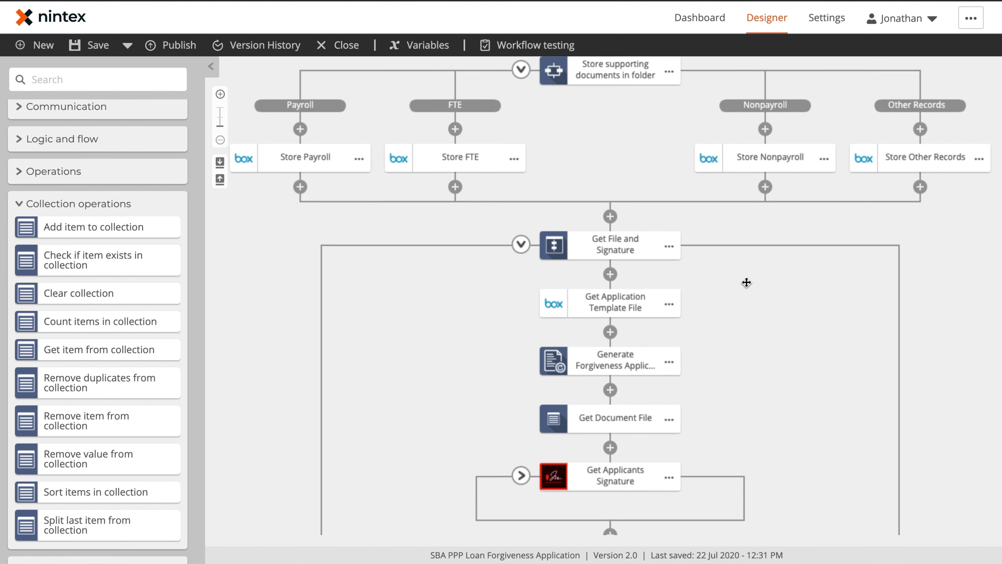
{"action": "left_click", "coordinate": [612, 232]}
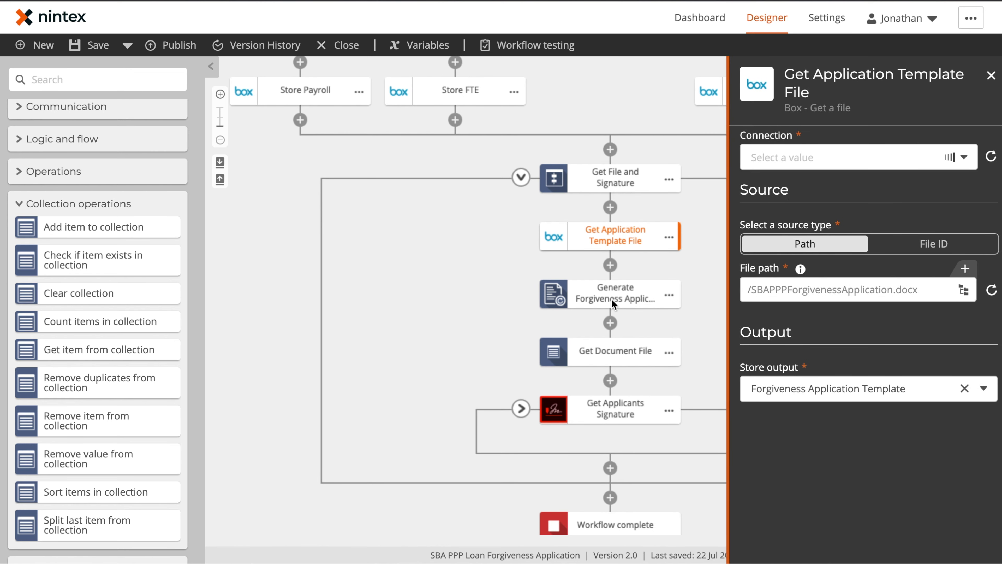
{"action": "left_click", "coordinate": [621, 296]}
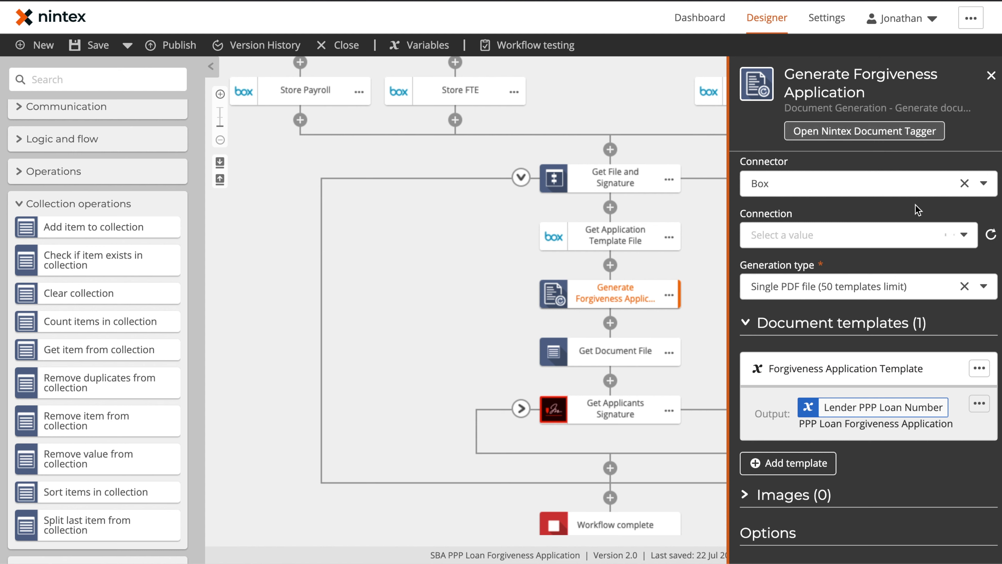
{"action": "left_click", "coordinate": [876, 133]}
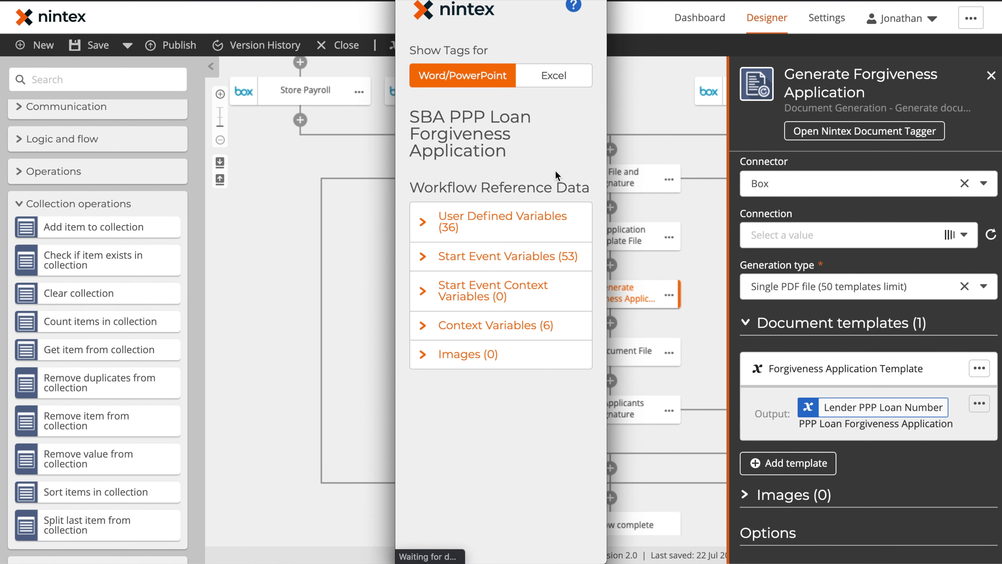
Step: Browse the User Defined Variables tag list in the Document Tagger
{"action": "left_click", "coordinate": [428, 229]}
{"action": "scroll", "coordinate": [483, 312], "scroll_direction": "down", "scroll_amount": 3}
{"action": "scroll", "coordinate": [483, 311], "scroll_direction": "down", "scroll_amount": 10}
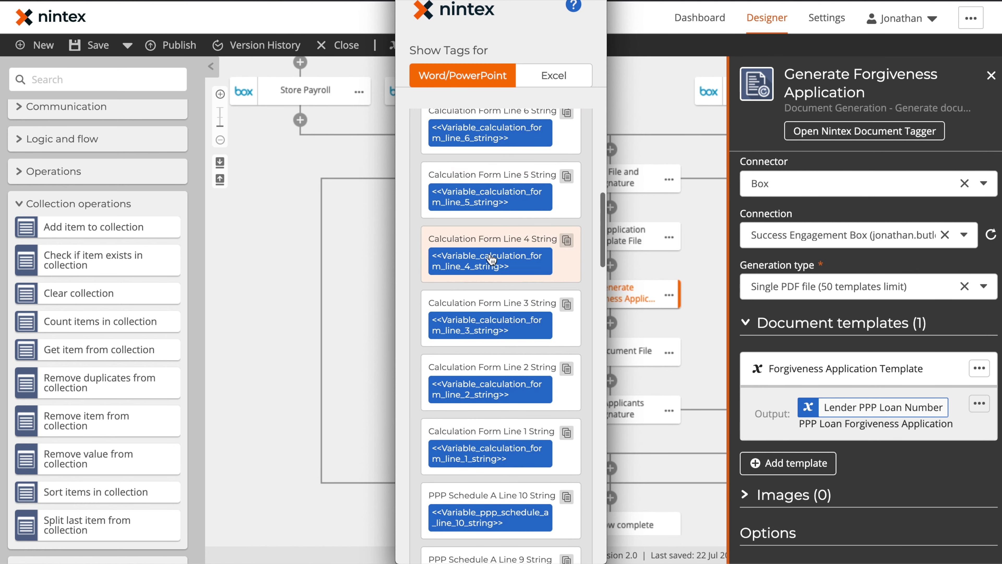
{"action": "scroll", "coordinate": [491, 299], "scroll_direction": "down", "scroll_amount": 10}
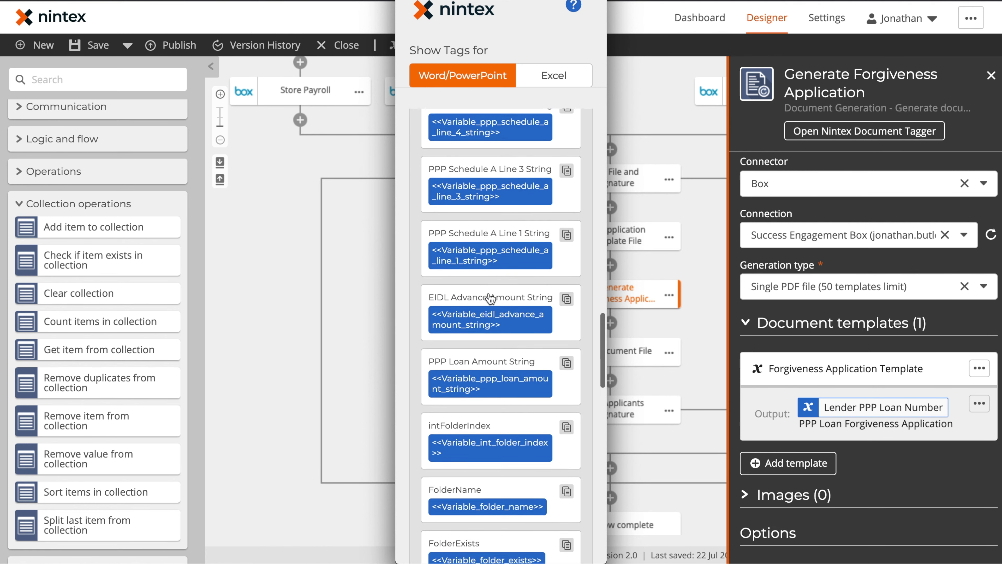
{"action": "scroll", "coordinate": [491, 299], "scroll_direction": "down", "scroll_amount": 1}
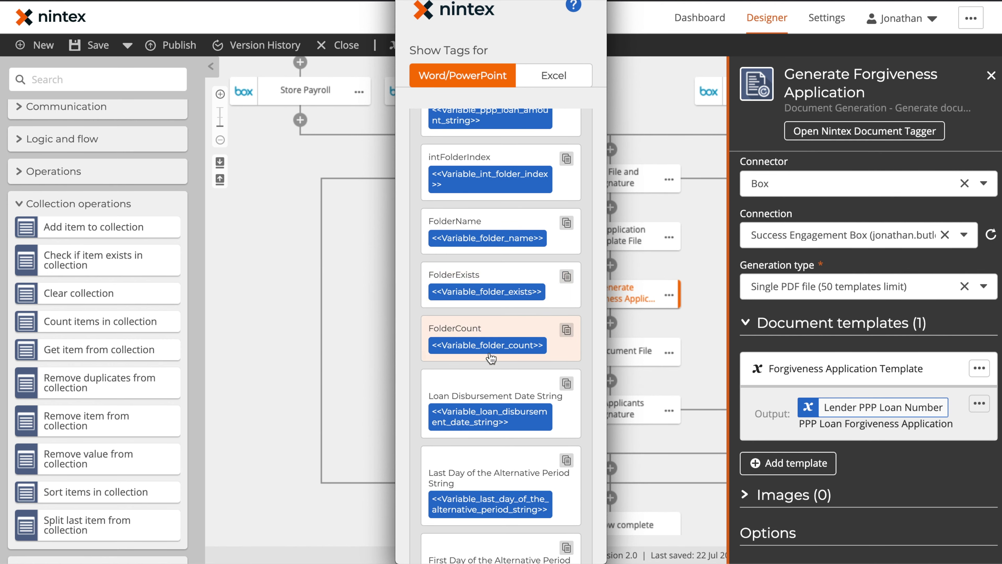
{"action": "scroll", "coordinate": [487, 316], "scroll_direction": "down", "scroll_amount": 8}
{"action": "scroll", "coordinate": [485, 324], "scroll_direction": "down", "scroll_amount": 6}
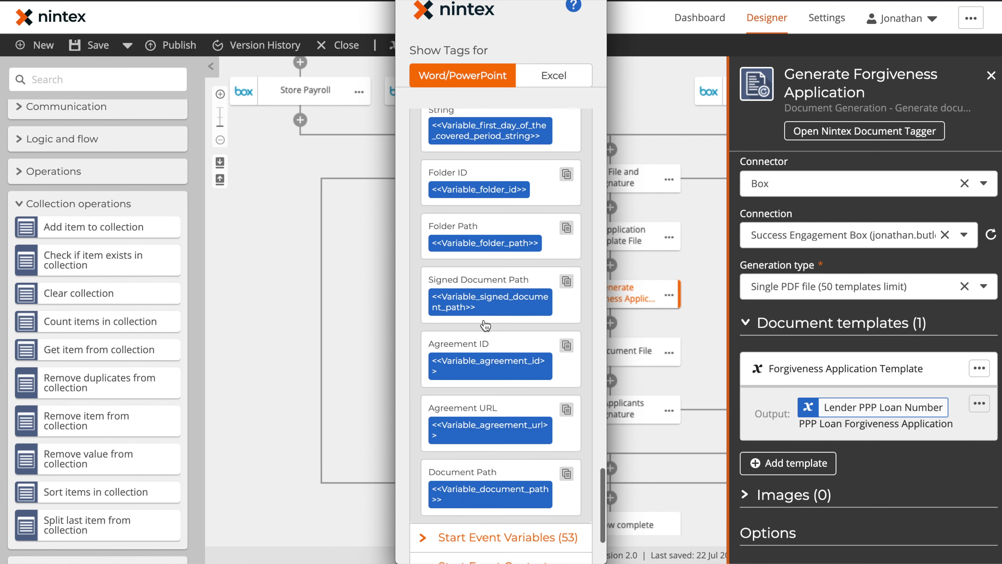
{"action": "scroll", "coordinate": [485, 325], "scroll_direction": "up", "scroll_amount": 20}
{"action": "scroll", "coordinate": [485, 325], "scroll_direction": "up", "scroll_amount": 15}
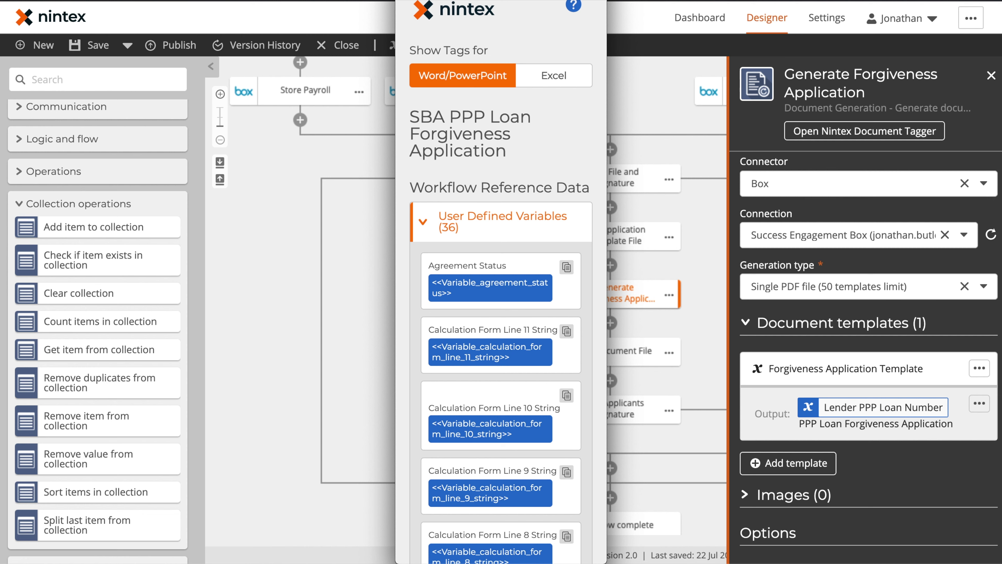
Step: Close the Document Tagger and check the Options: Overwrite file No, storing Document Files and Document Paths
{"action": "left_click", "coordinate": [817, 407]}
{"action": "scroll", "coordinate": [818, 408], "scroll_direction": "down", "scroll_amount": 3}
{"action": "scroll", "coordinate": [818, 407], "scroll_direction": "down", "scroll_amount": 3}
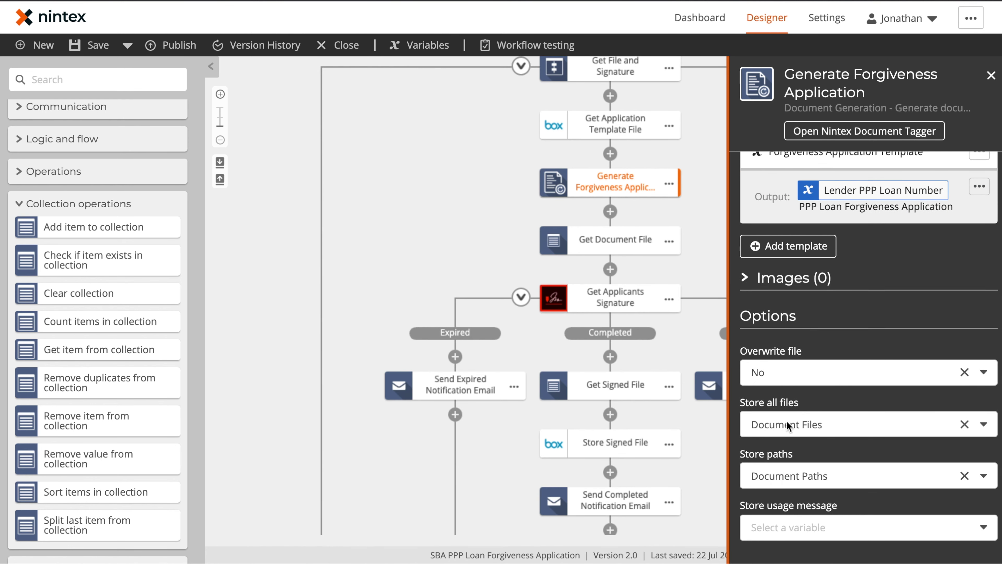
Step: Review Get Document File (item 0 of Document Files as Document File), then the Get Applicants Signature settings
{"action": "left_click", "coordinate": [615, 240]}
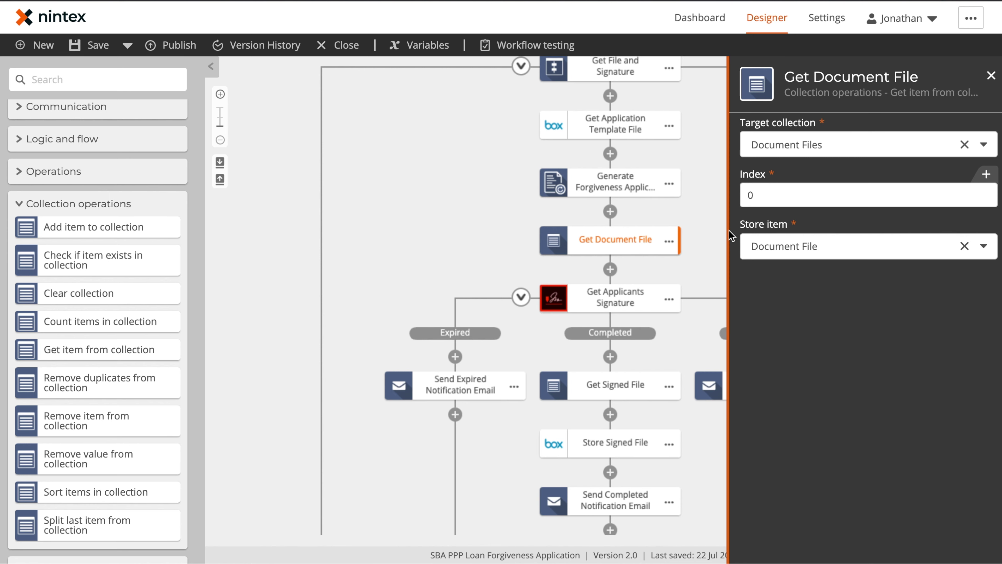
{"action": "left_click", "coordinate": [610, 301]}
Step: Inspect the signature request's attached document details and Recipient name field, inserting no variables
{"action": "scroll", "coordinate": [828, 287], "scroll_direction": "down", "scroll_amount": 4}
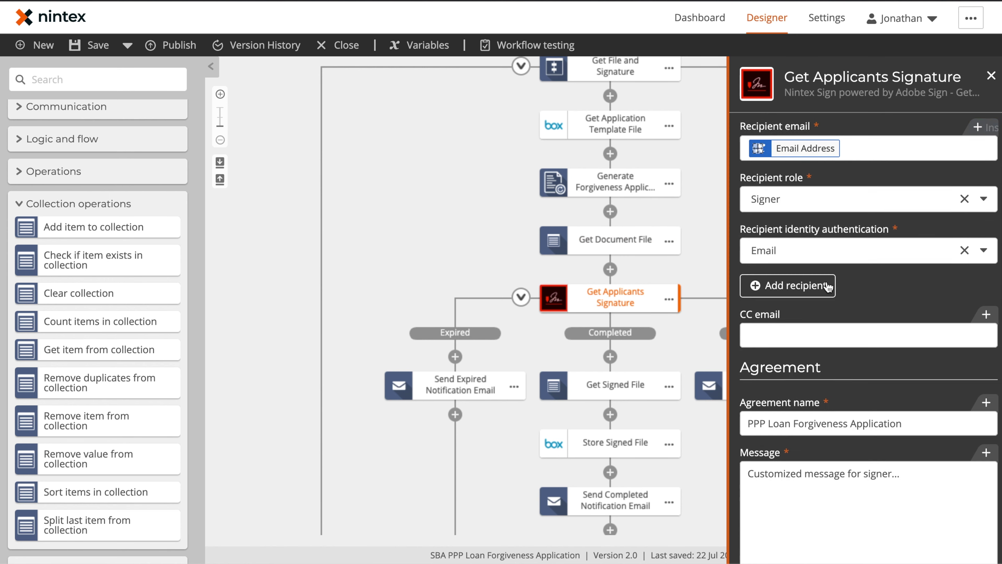
{"action": "scroll", "coordinate": [829, 287], "scroll_direction": "down", "scroll_amount": 10}
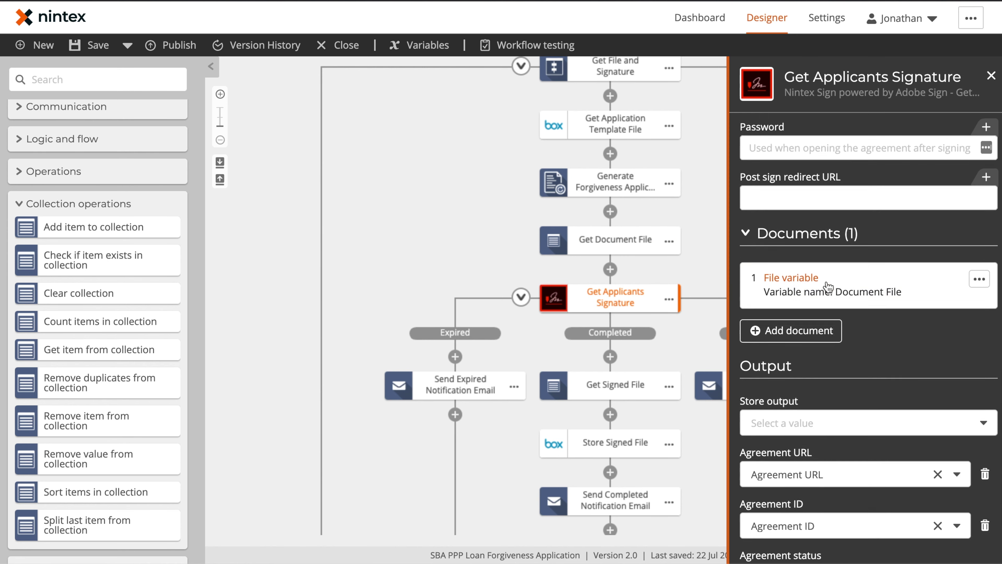
{"action": "left_click", "coordinate": [867, 295]}
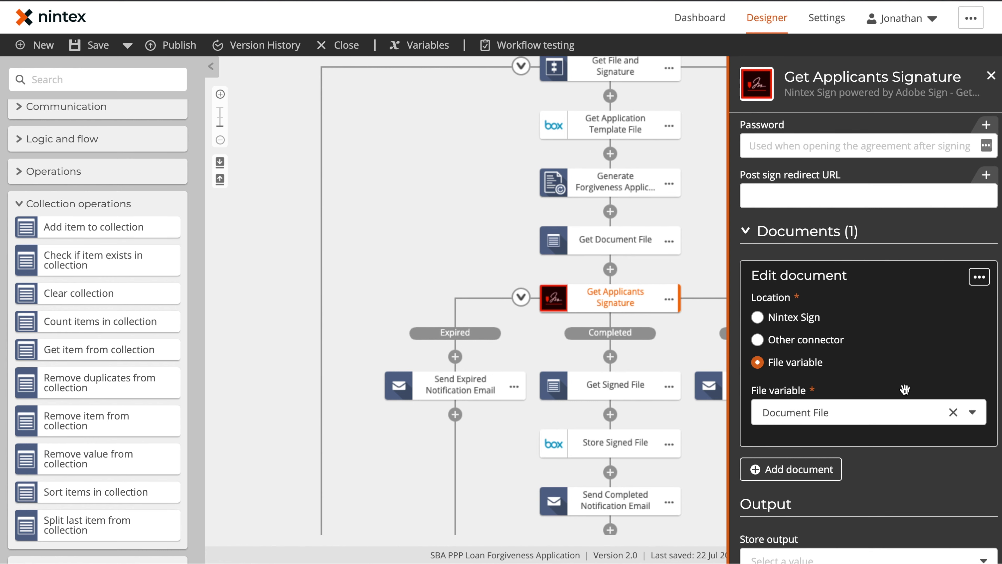
{"action": "scroll", "coordinate": [837, 331], "scroll_direction": "up", "scroll_amount": 8}
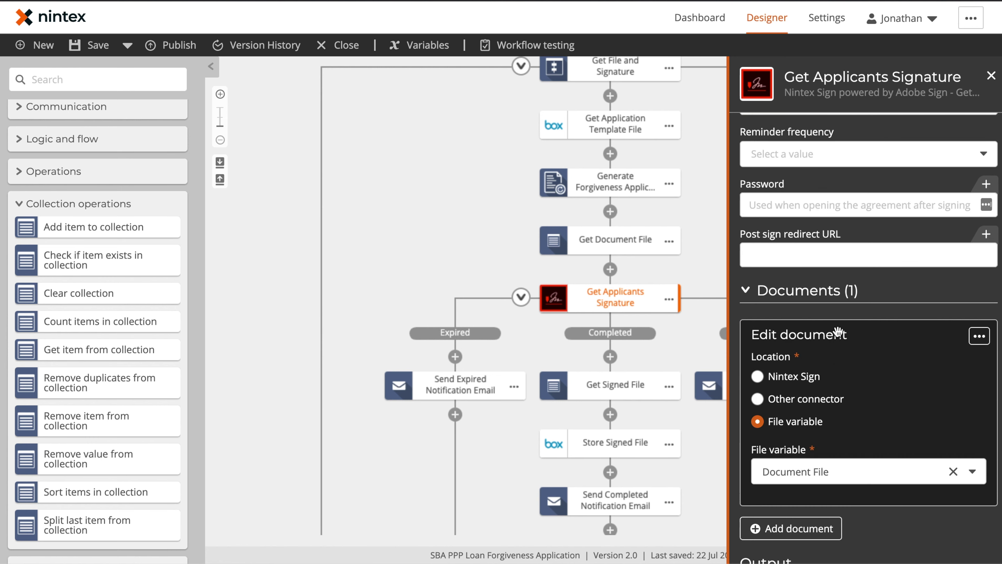
{"action": "scroll", "coordinate": [838, 331], "scroll_direction": "up", "scroll_amount": 5}
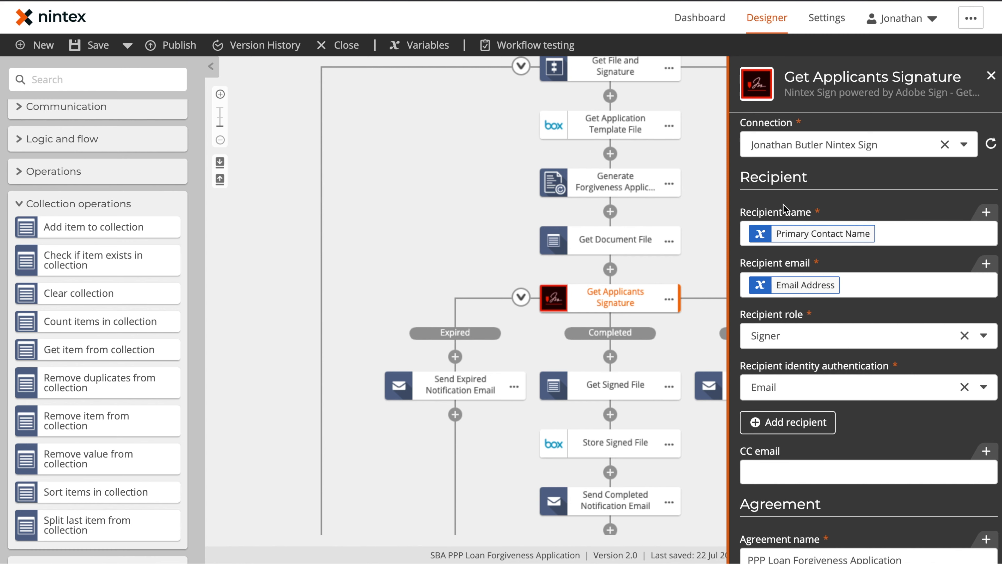
{"action": "left_click", "coordinate": [811, 242]}
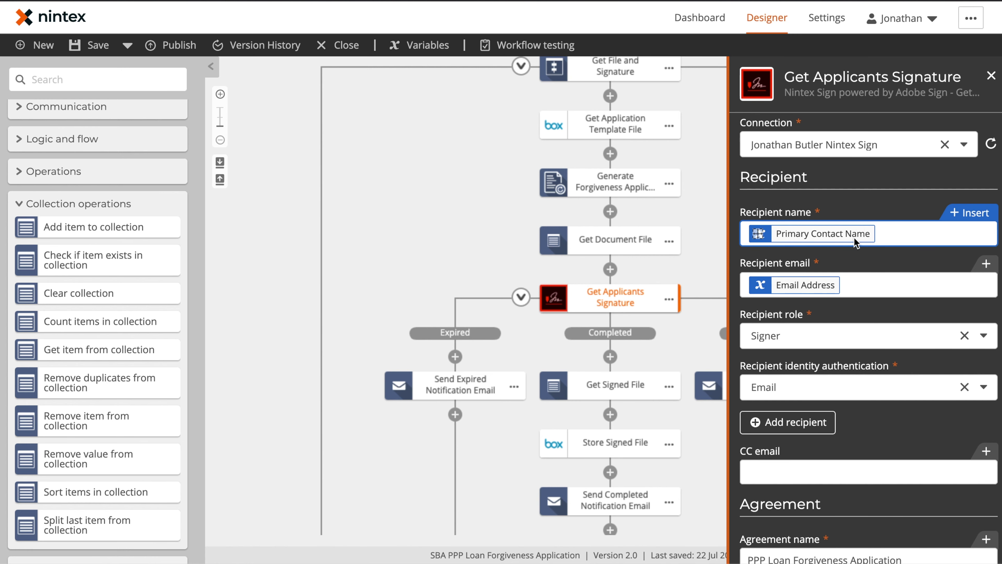
{"action": "left_click", "coordinate": [974, 215]}
{"action": "left_click", "coordinate": [708, 75]}
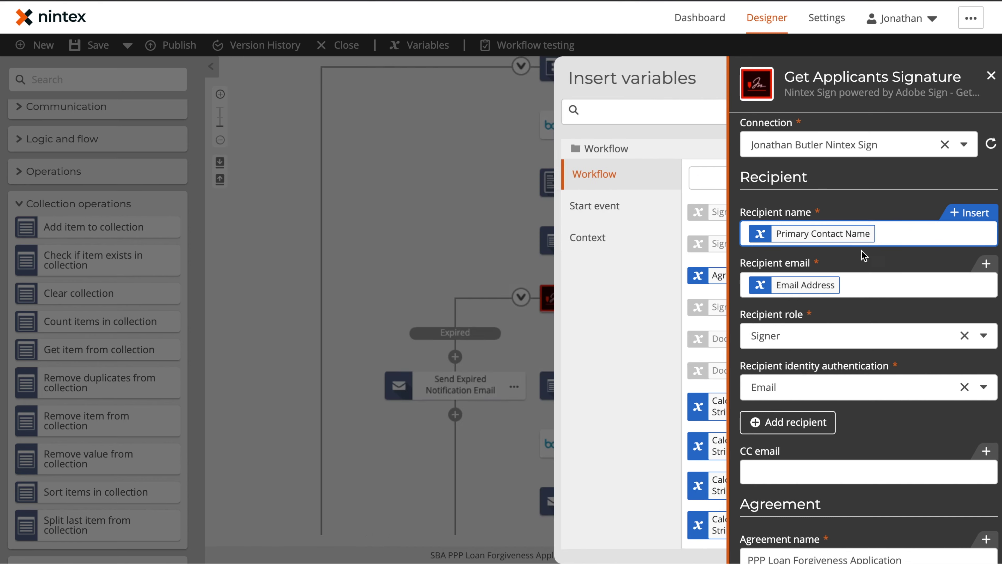
Step: Review the signer message and Days until expiry, then collapse the document details
{"action": "scroll", "coordinate": [752, 247], "scroll_direction": "down", "scroll_amount": 2}
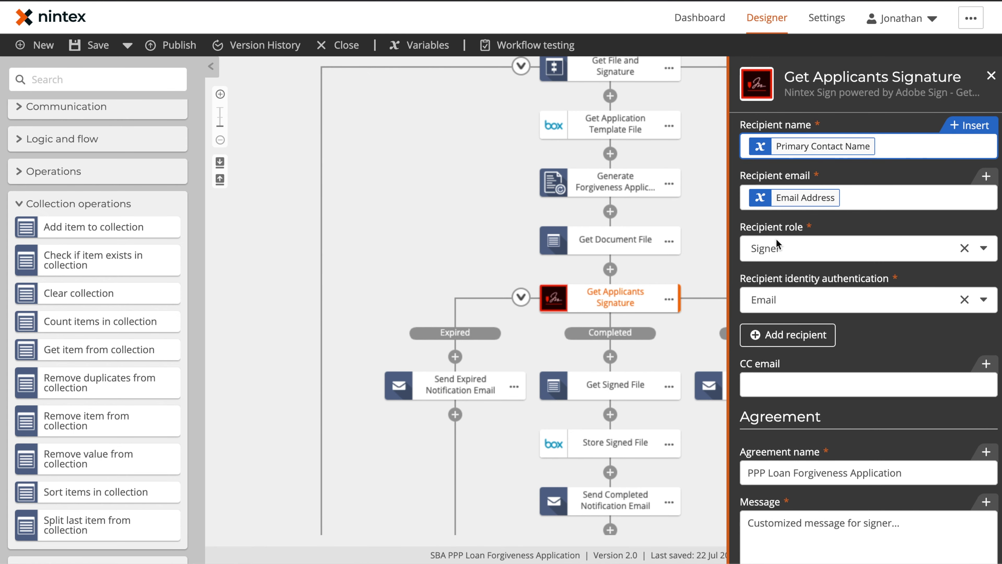
{"action": "scroll", "coordinate": [923, 343], "scroll_direction": "down", "scroll_amount": 5}
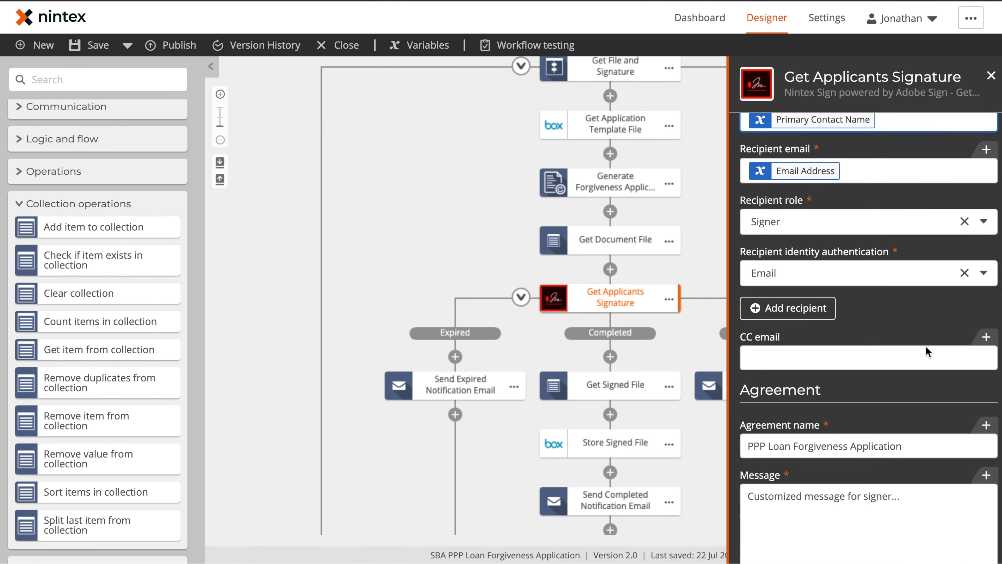
{"action": "left_click", "coordinate": [925, 347]}
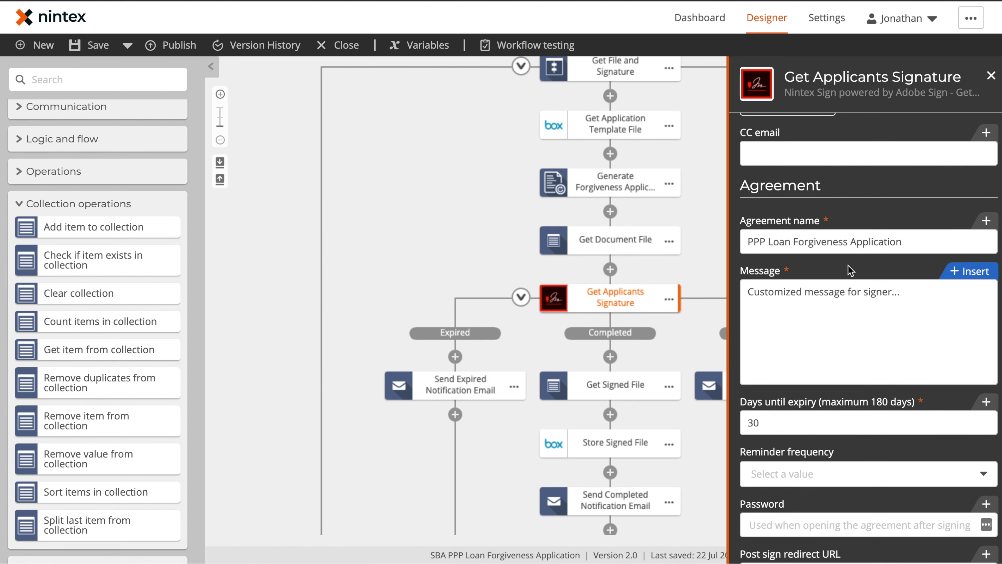
{"action": "scroll", "coordinate": [874, 326], "scroll_direction": "down", "scroll_amount": 3}
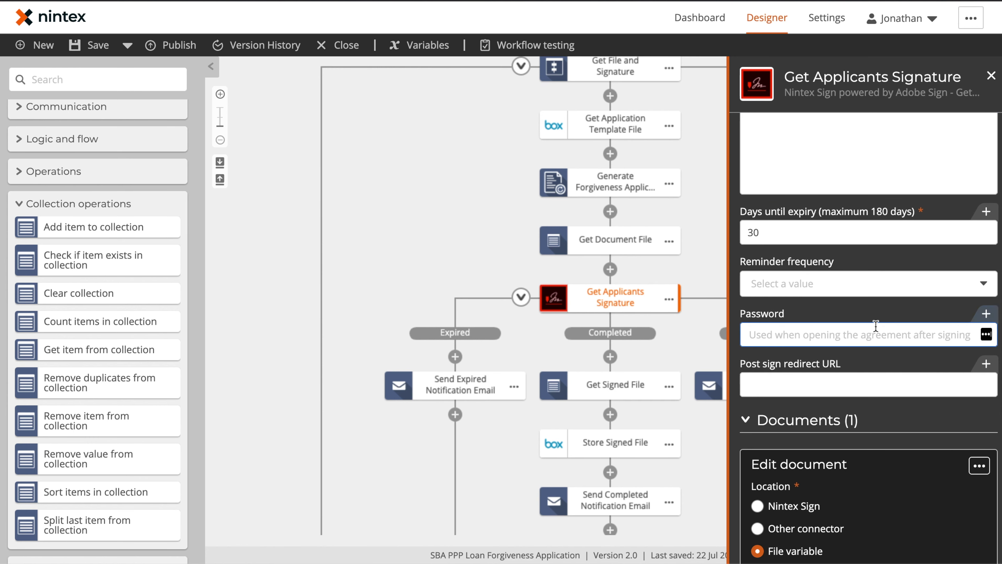
{"action": "left_click", "coordinate": [837, 227]}
{"action": "scroll", "coordinate": [837, 226], "scroll_direction": "down", "scroll_amount": 5}
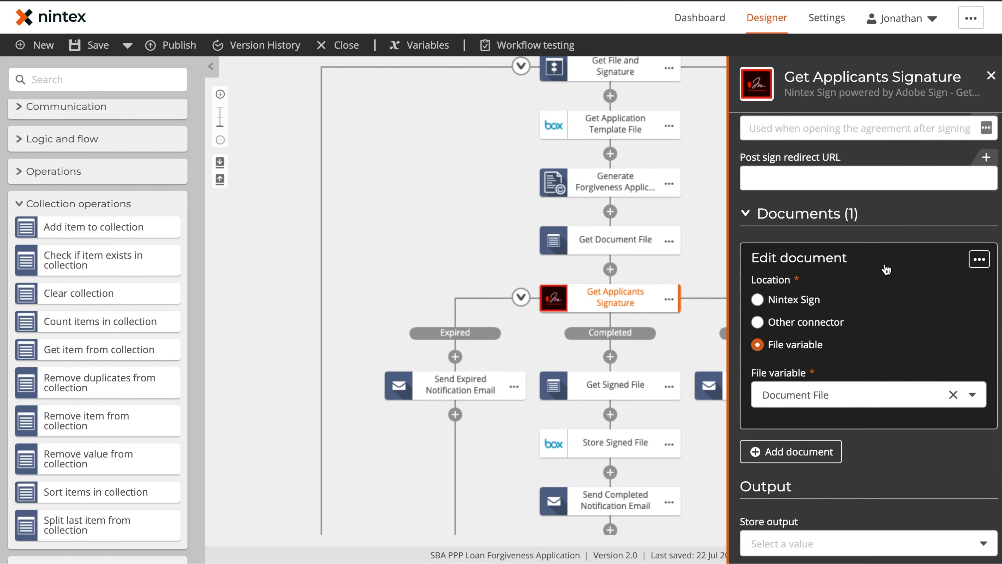
{"action": "left_click", "coordinate": [885, 264]}
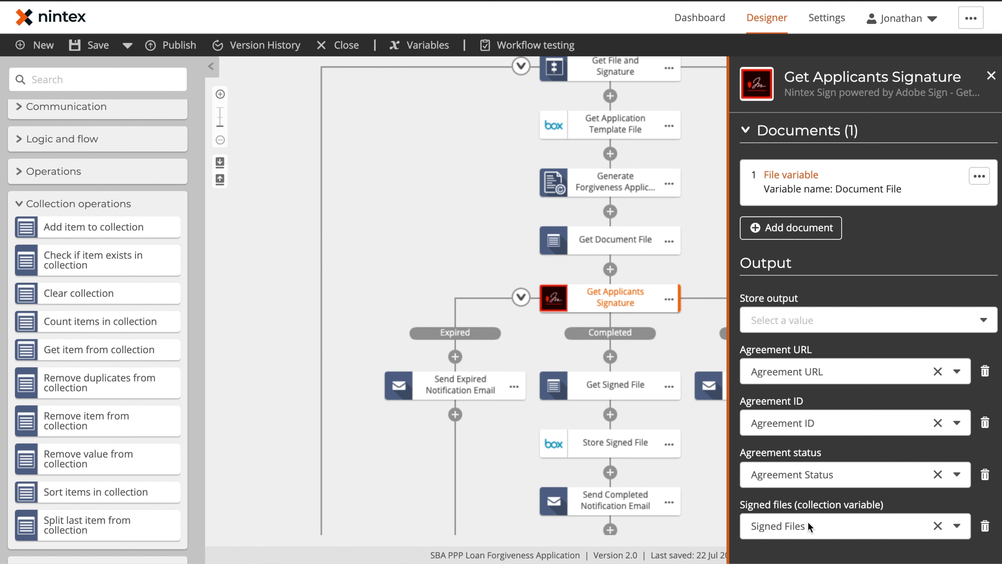
Step: Check that Get Signed File stores item 0 of Signed Files, then view Send Aborted Notification Email
{"action": "left_click", "coordinate": [619, 385]}
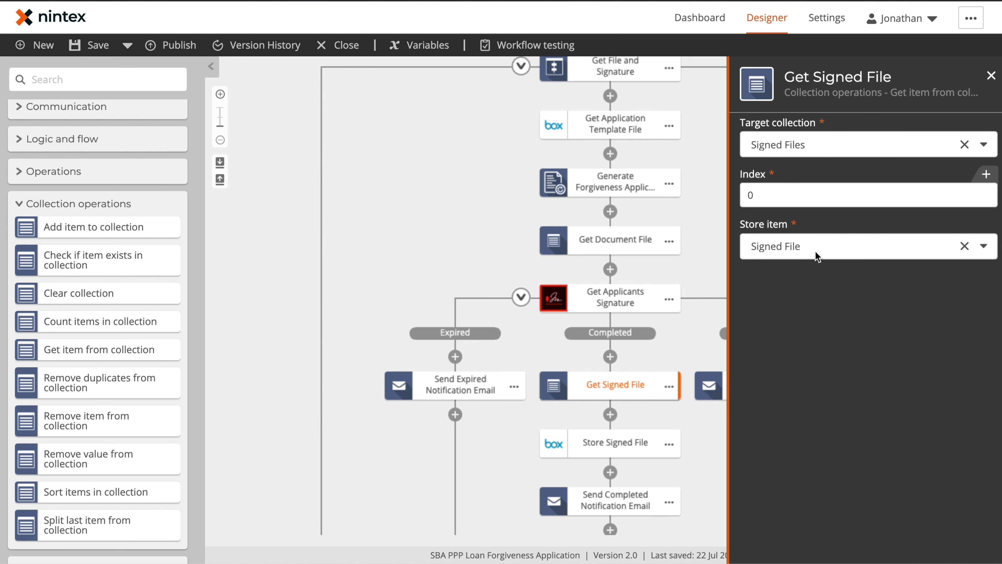
{"action": "left_click", "coordinate": [405, 230]}
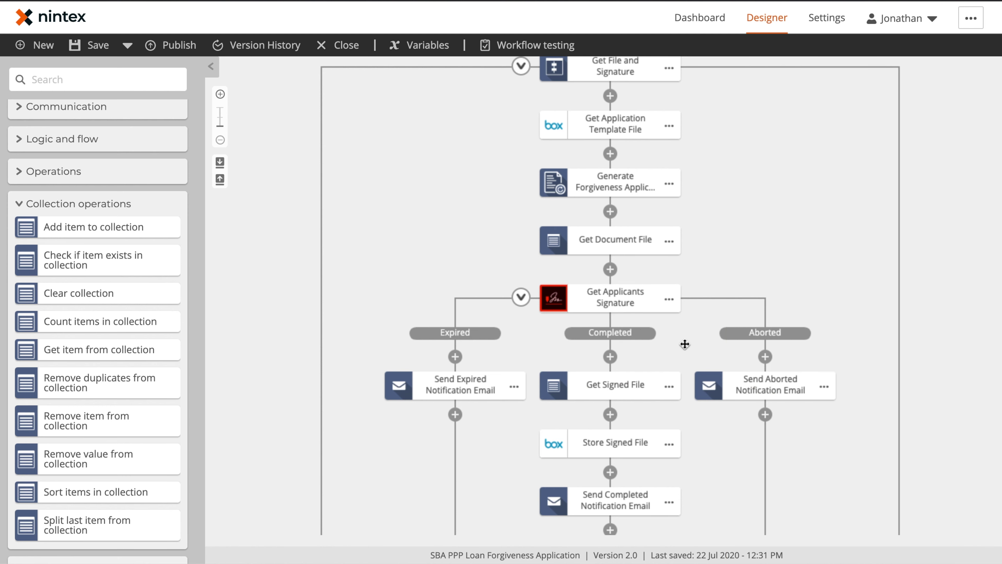
{"action": "left_click_drag", "start_coordinate": [684, 344], "coordinate": [675, 266]}
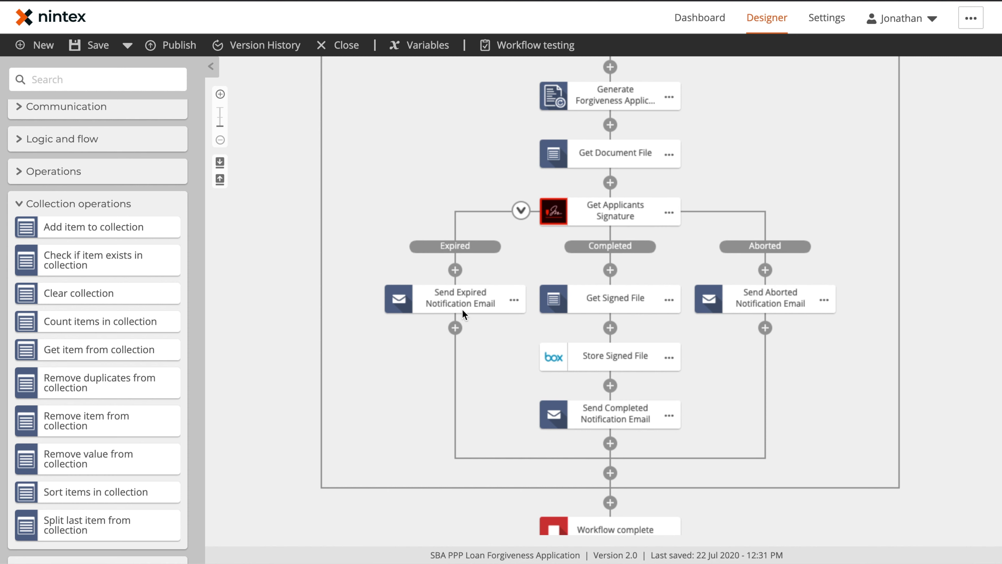
{"action": "left_click", "coordinate": [772, 304]}
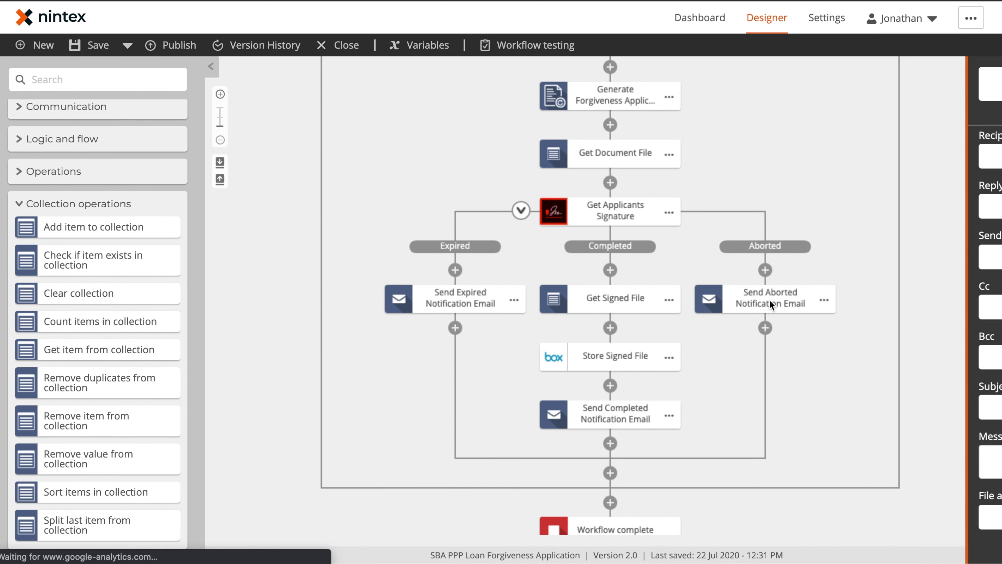